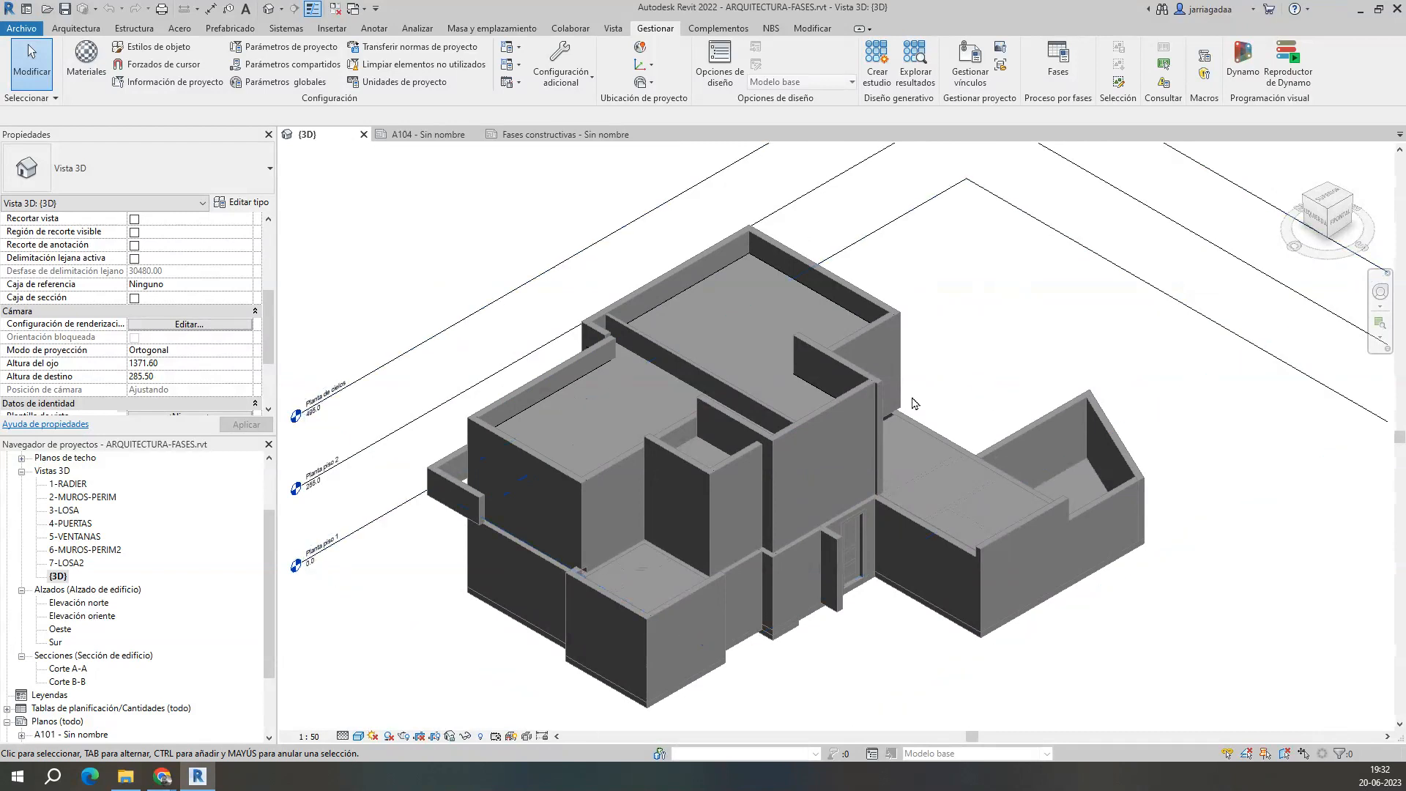
# Step: Inspect the creation phase of the upper-floor perimeter walls in the 3D model
pyautogui.moveTo(827, 430); pyautogui.dragTo(848, 381, button='middle')
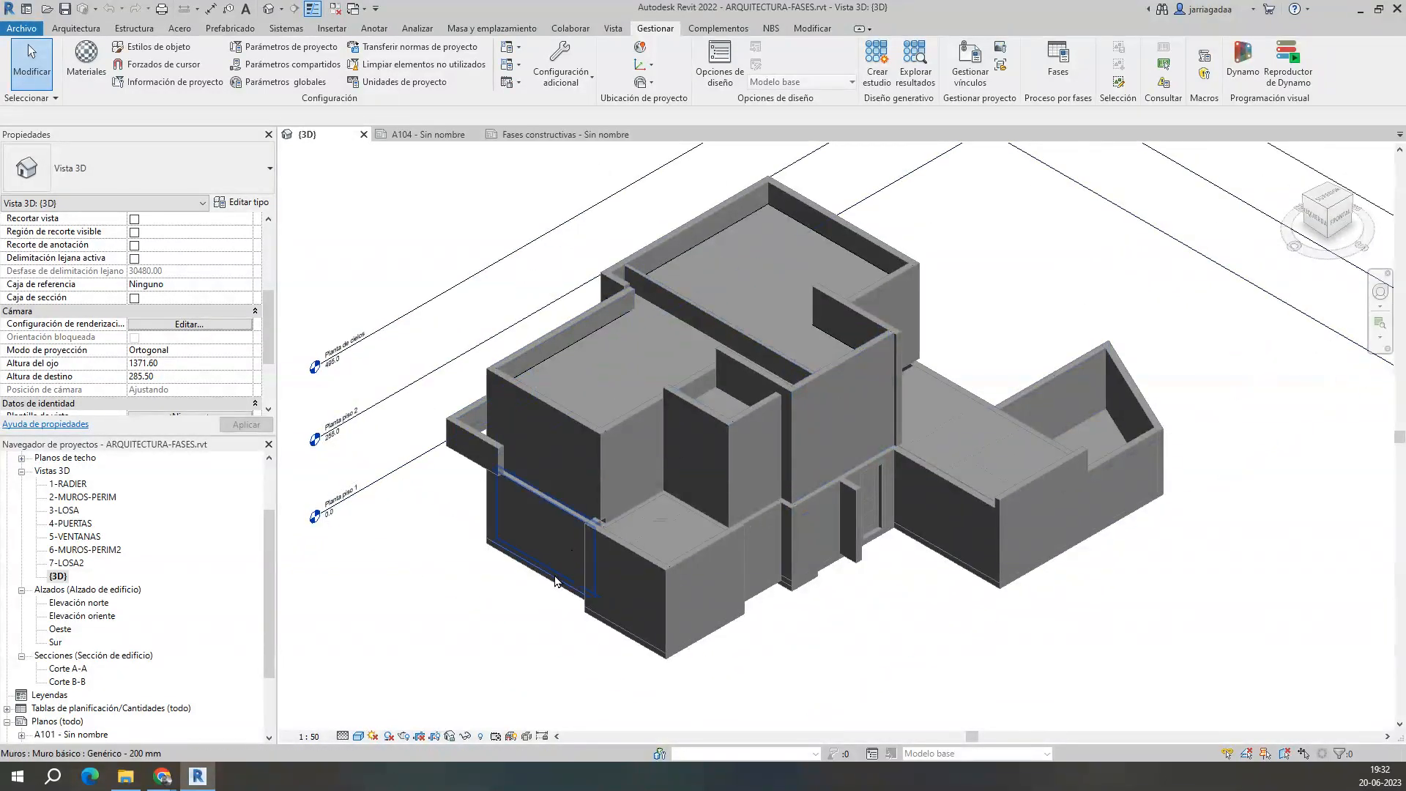
pyautogui.click(542, 524)
pyautogui.press('Escape')
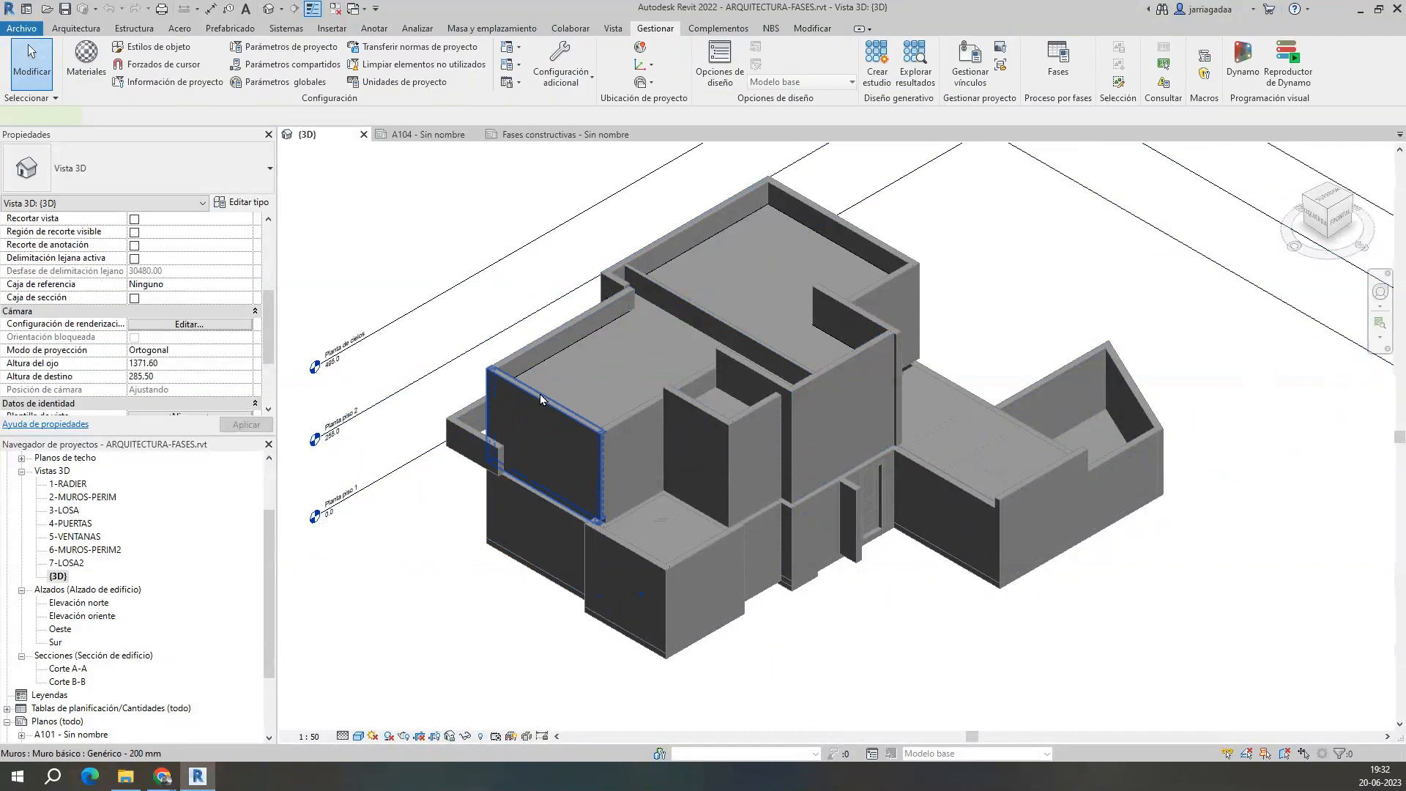
pyautogui.click(540, 399)
pyautogui.click(561, 328)
pyautogui.scroll(-3, 205, 300)
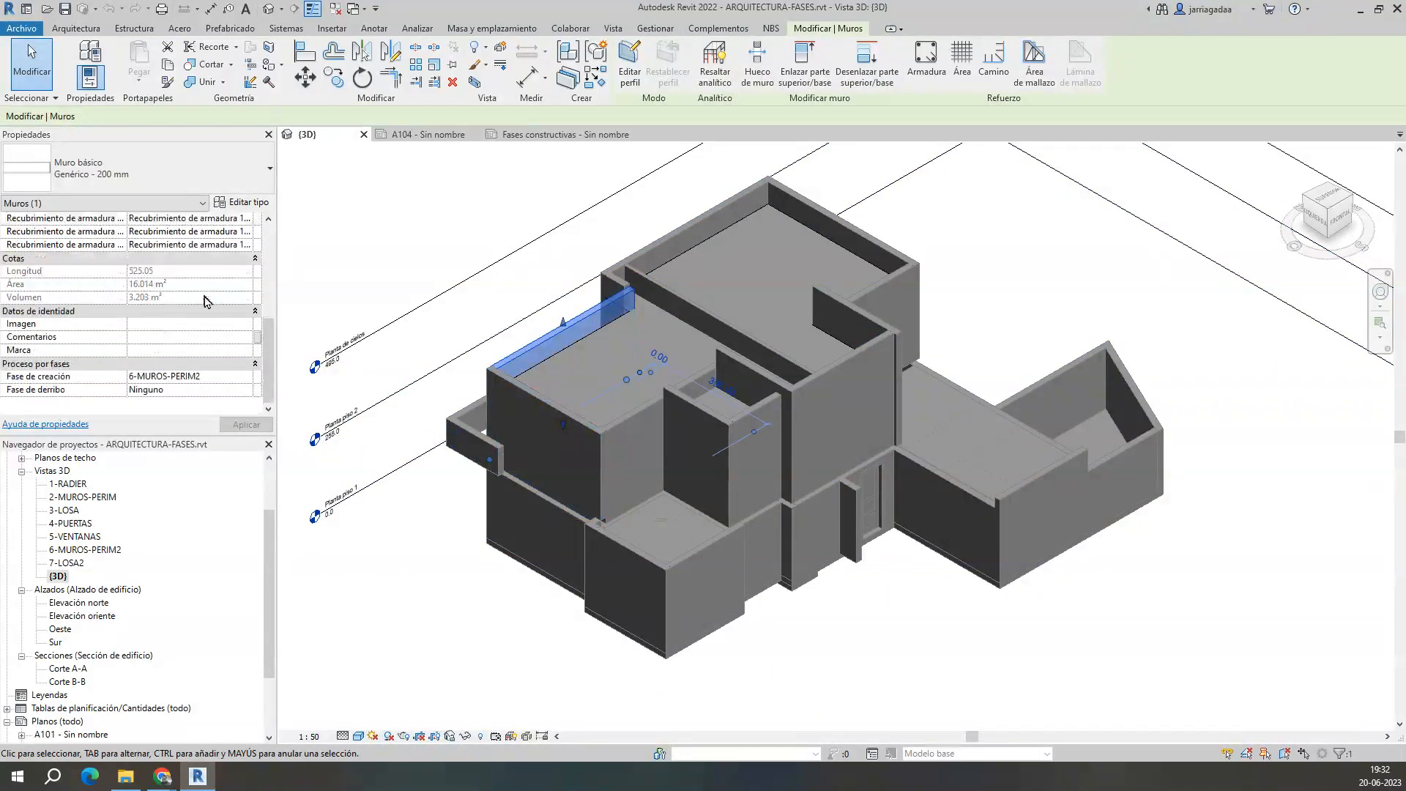
pyautogui.click(902, 206)
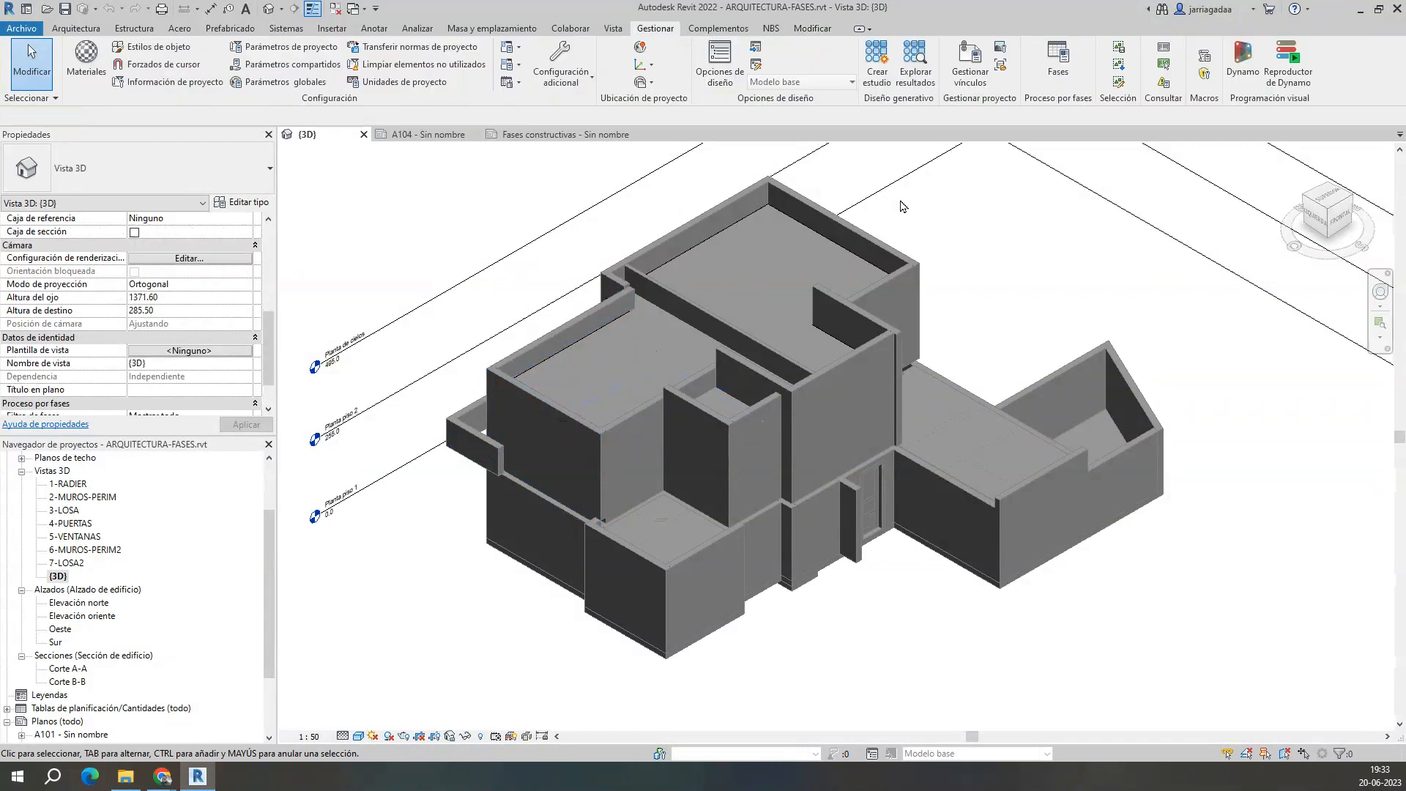
# Step: Review the project's phase list, phase filters and phase graphic overrides, leaving the settings as they are
pyautogui.click(1061, 60)
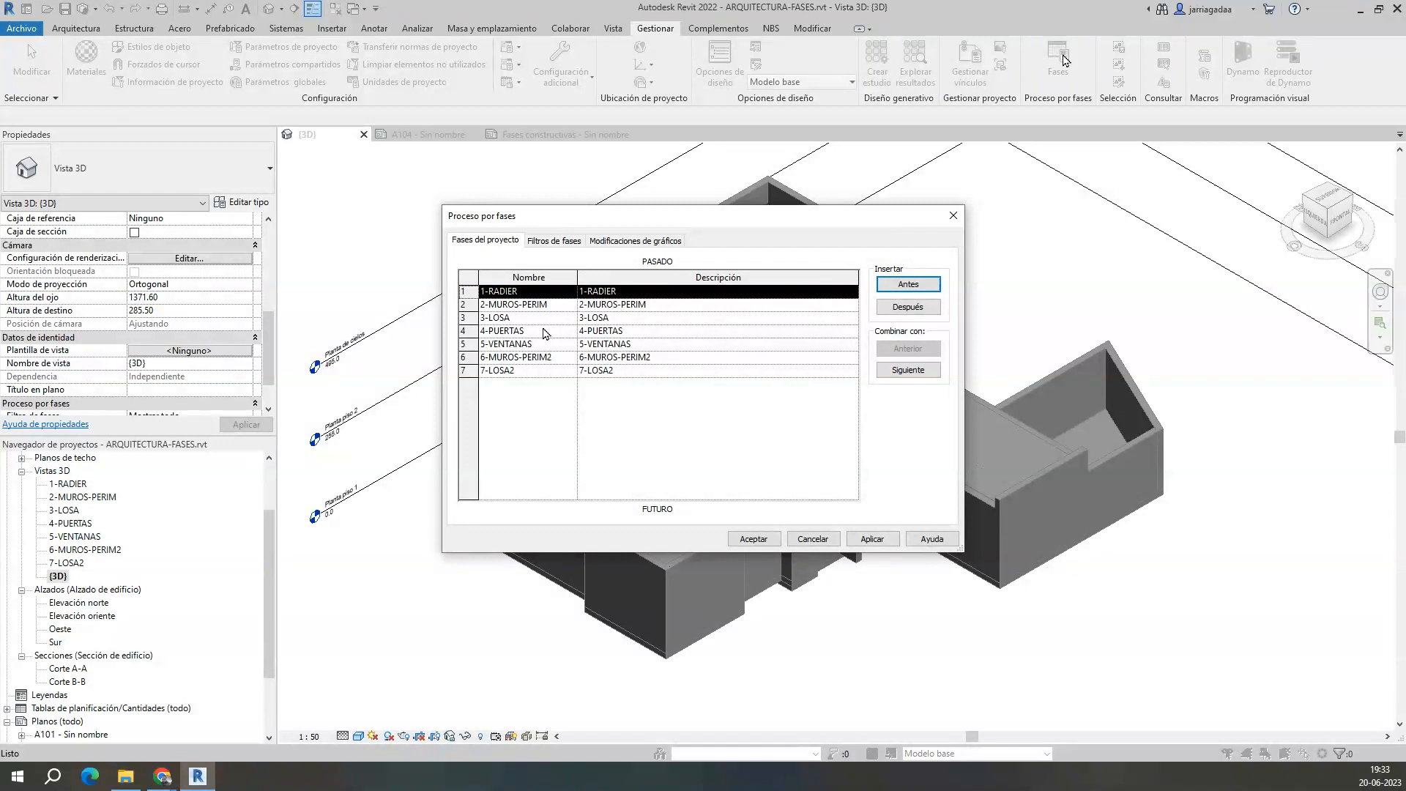
pyautogui.click(551, 242)
pyautogui.click(618, 242)
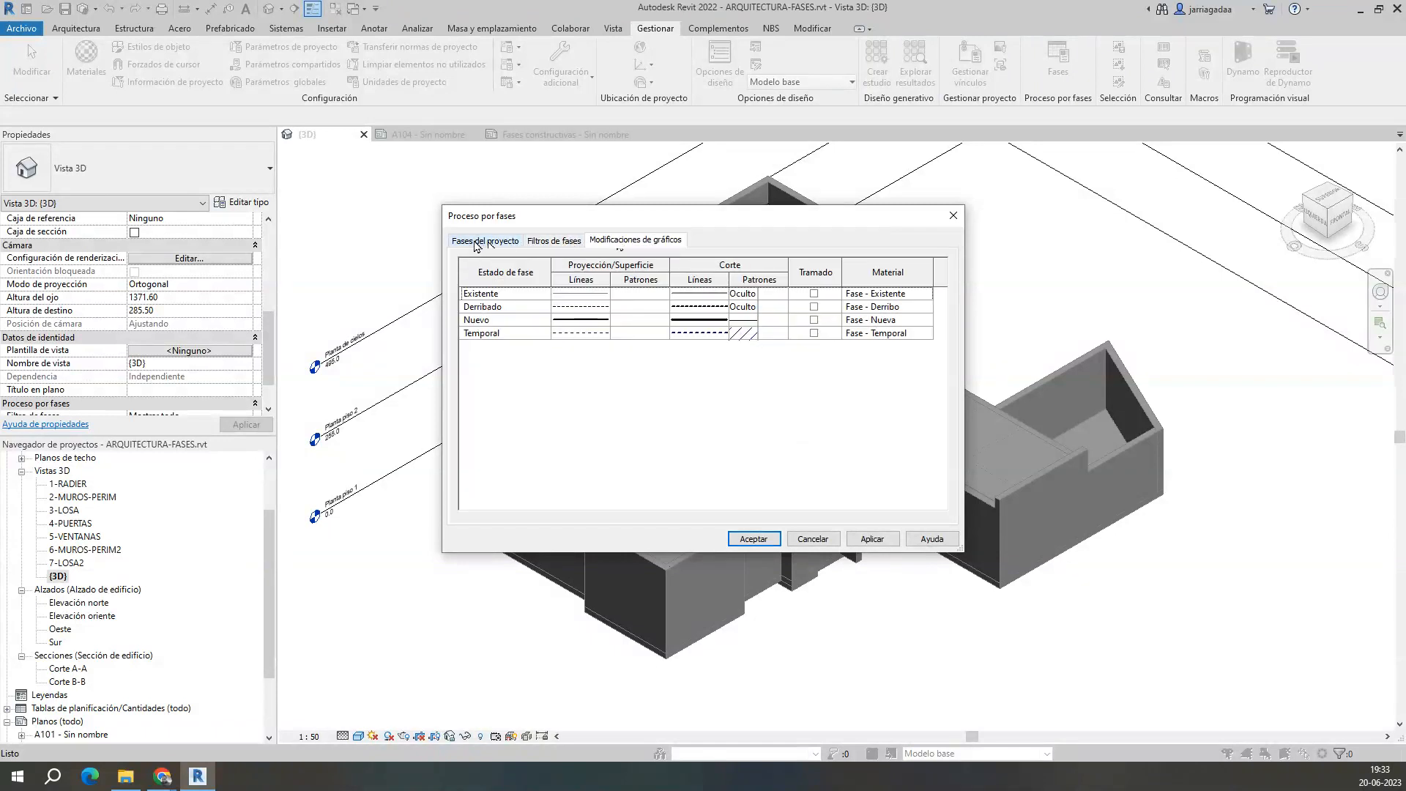
pyautogui.click(484, 241)
pyautogui.click(553, 241)
pyautogui.click(635, 242)
pyautogui.click(485, 241)
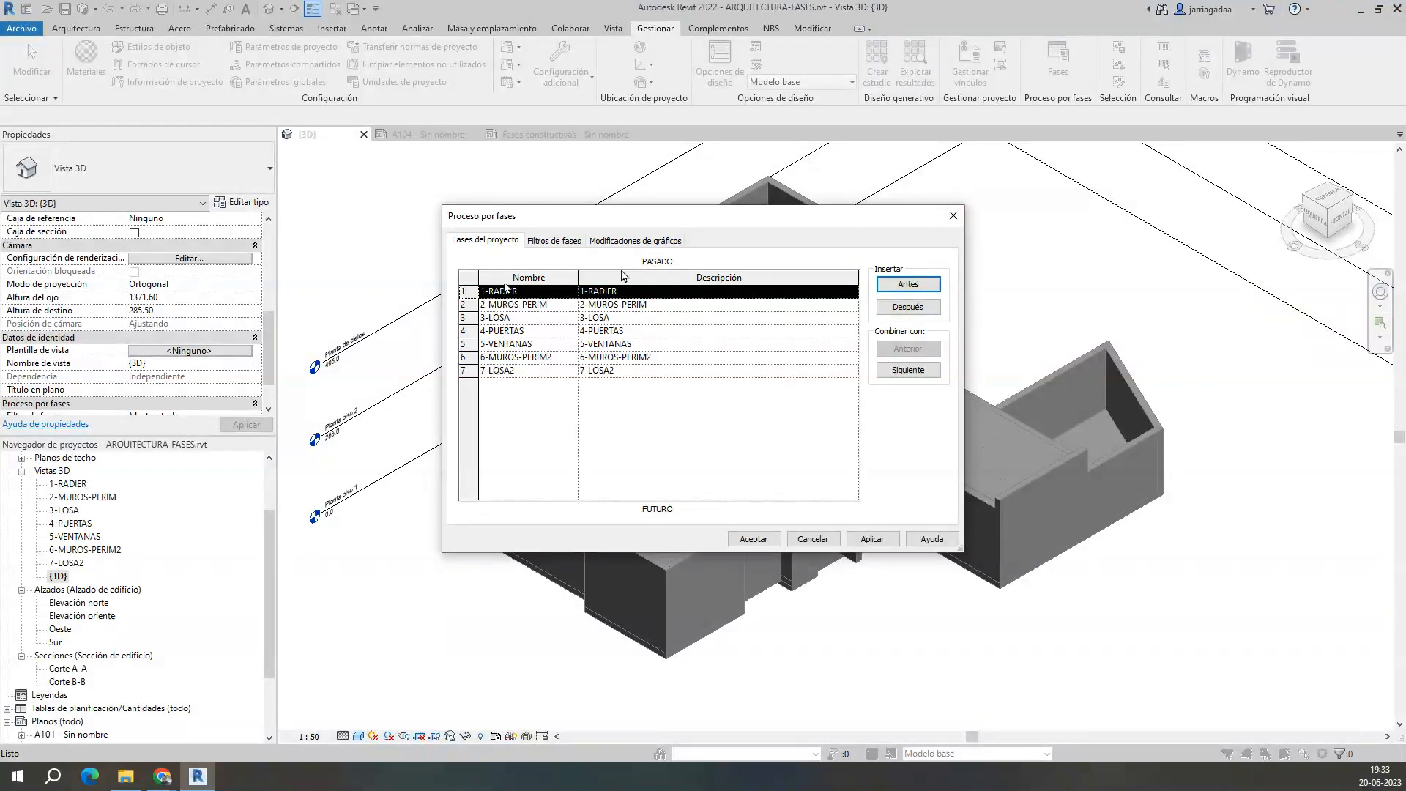
pyautogui.click(952, 216)
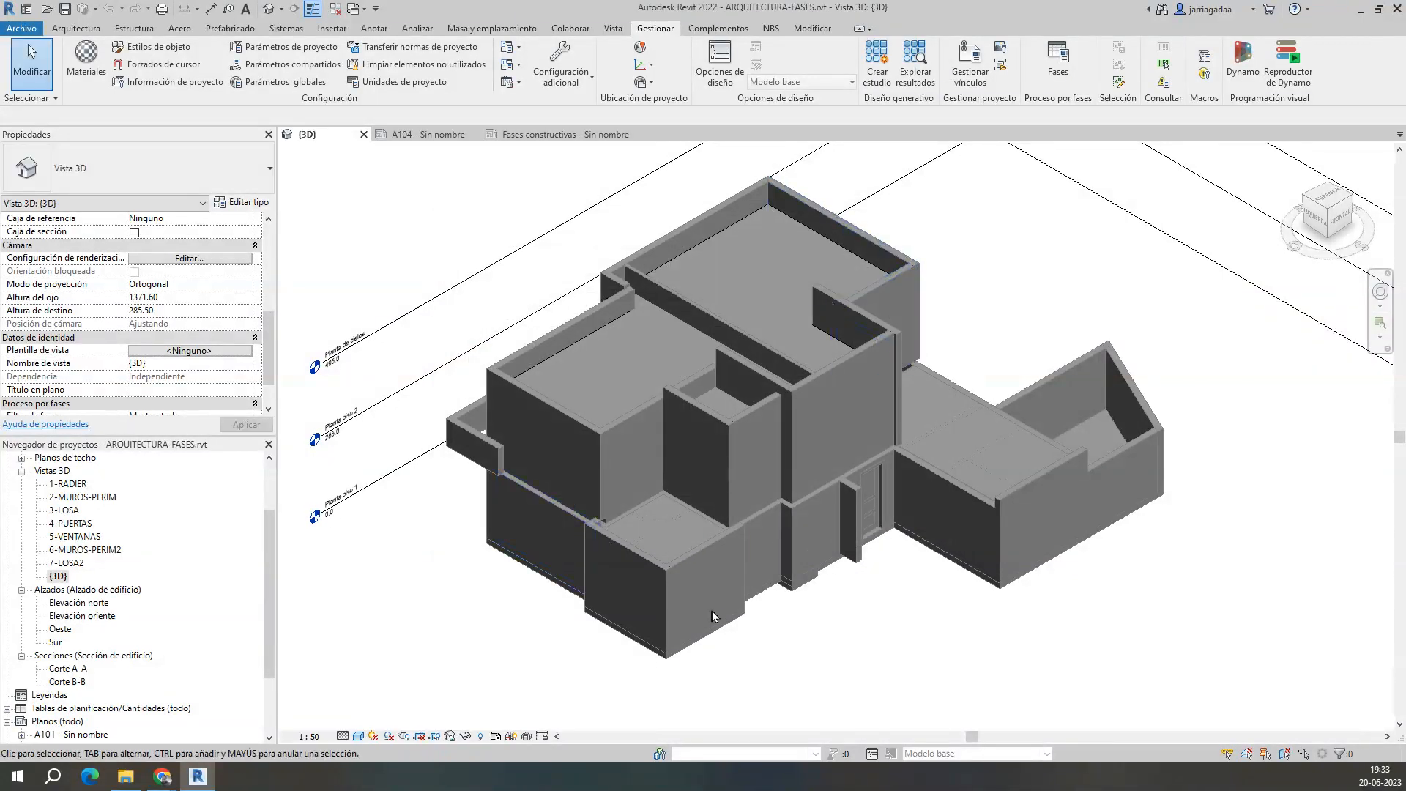
# Step: Check the phase assignment of the ground floor slab beneath the side wing and of an upper-floor parapet wall
pyautogui.click(965, 570)
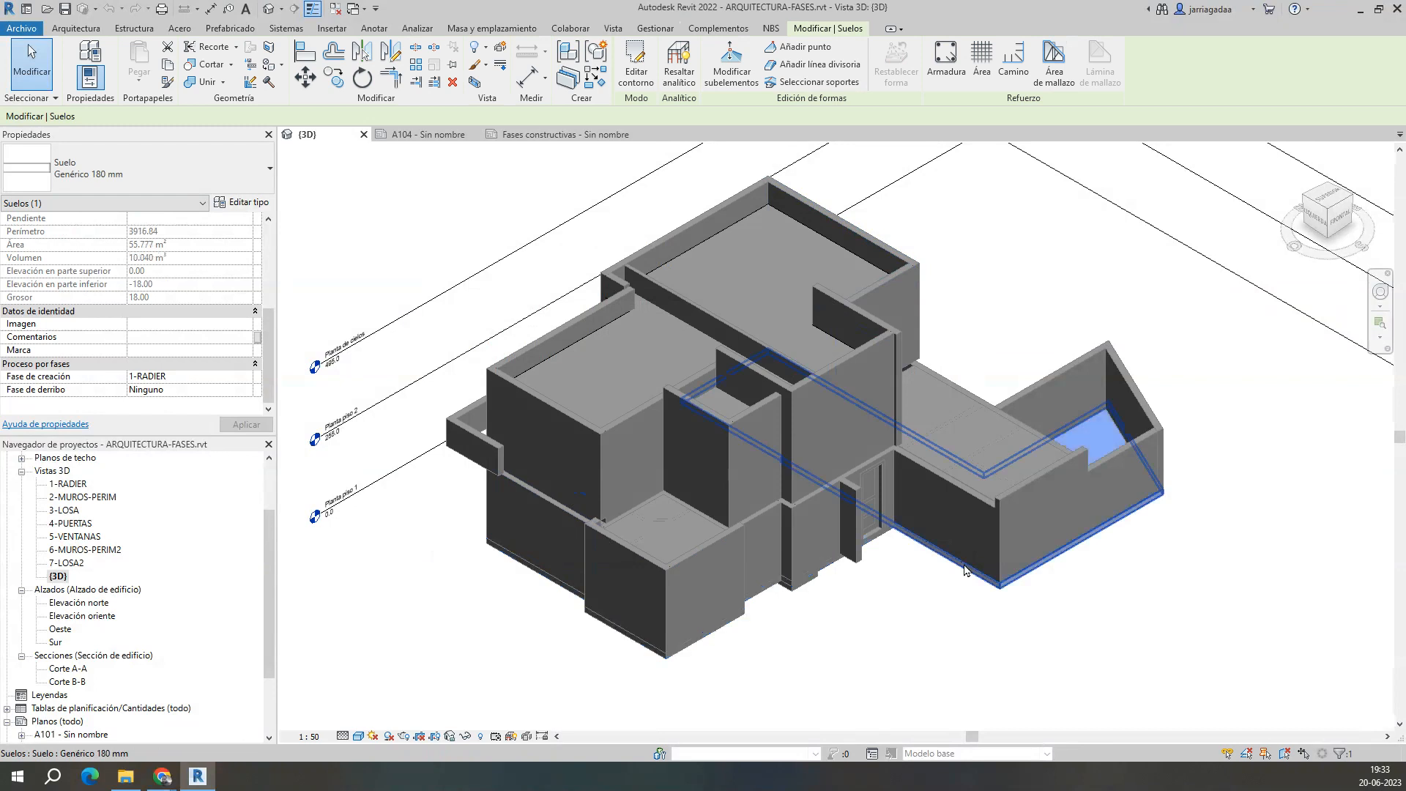
pyautogui.click(1004, 338)
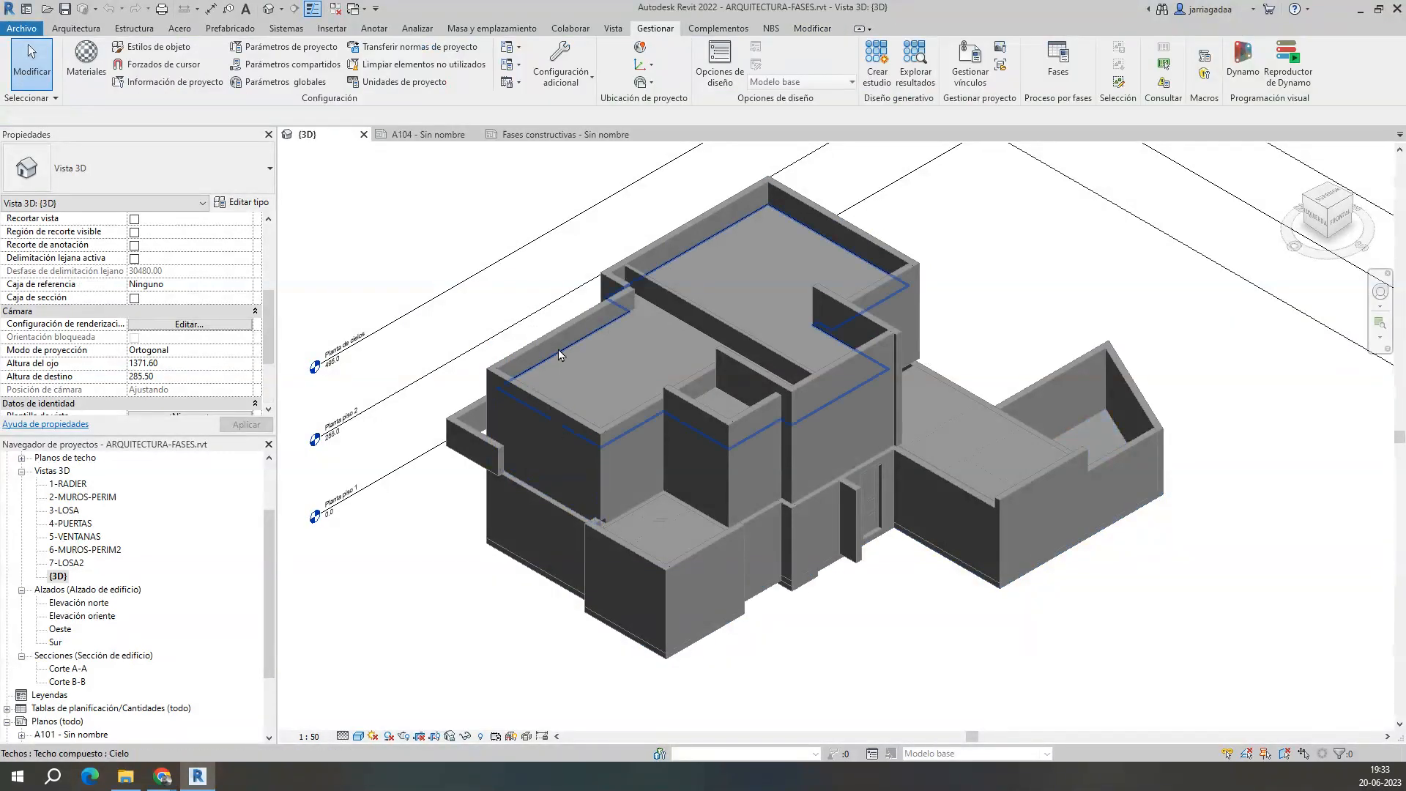
pyautogui.click(586, 314)
pyautogui.click(933, 330)
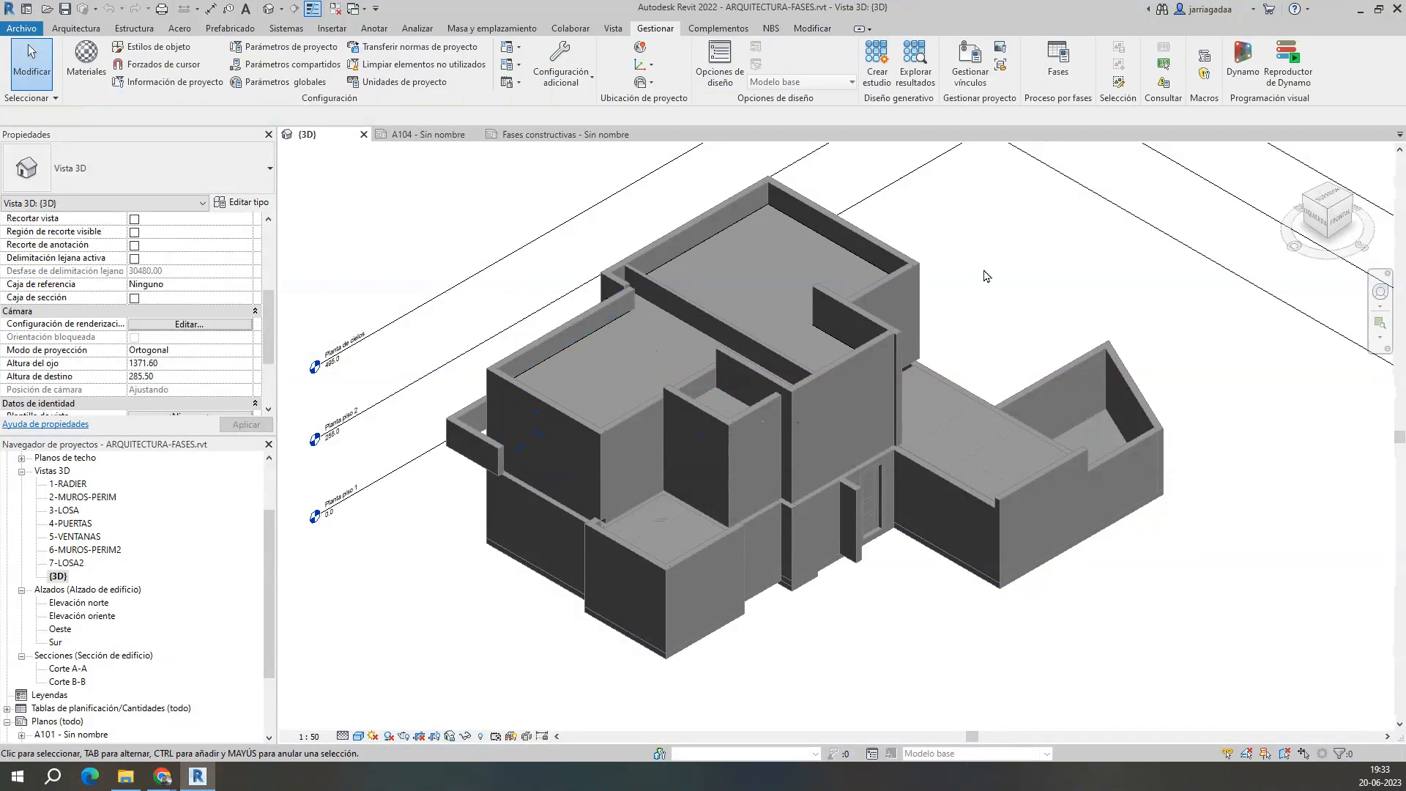
pyautogui.moveTo(1010, 262); pyautogui.dragTo(1007, 262, button='middle')
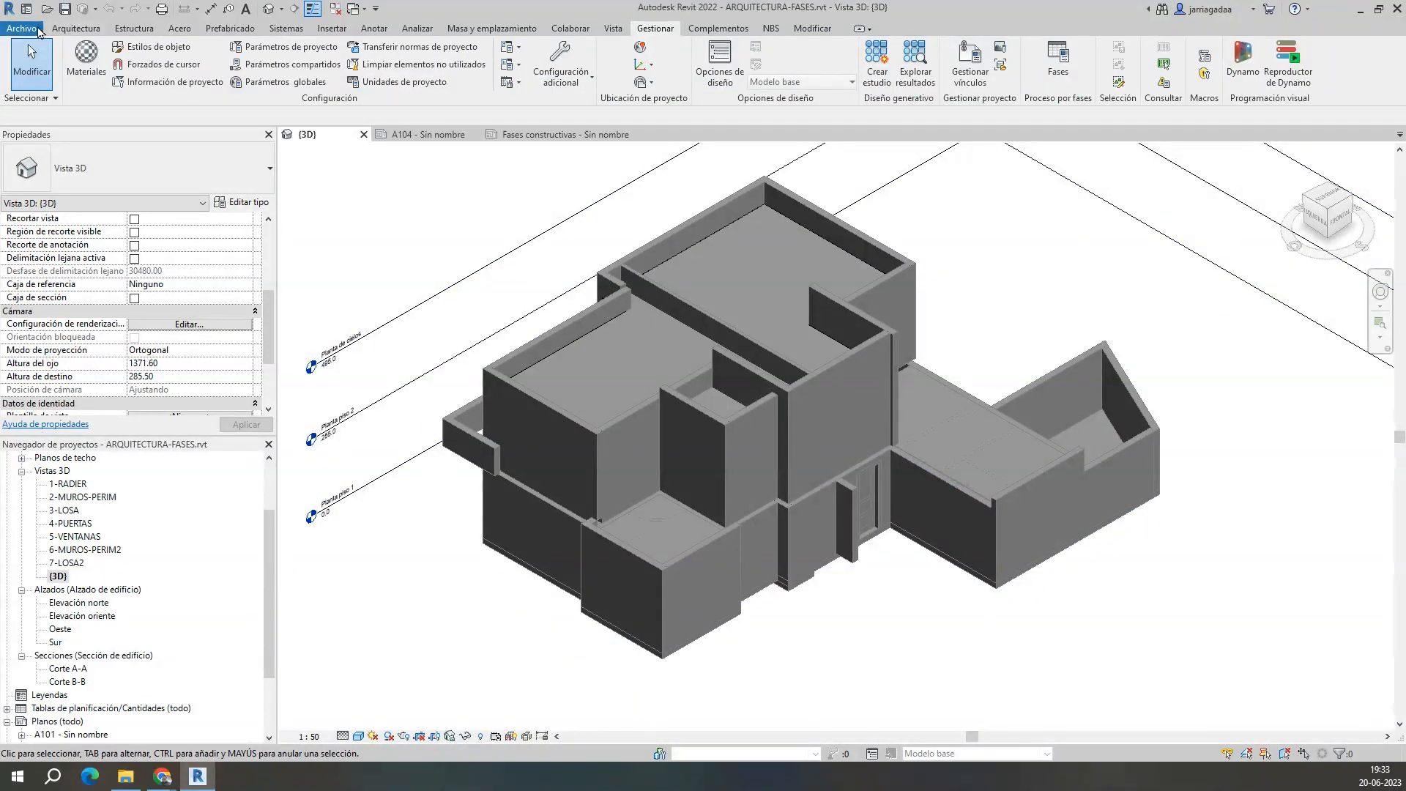
# Step: Start a Navisworks NWC export of the 3D scene, choosing ARQUITECTURA-FASES.nwc in the EJEMPLO-NAVISWORK folder as the target file
pyautogui.click(22, 28)
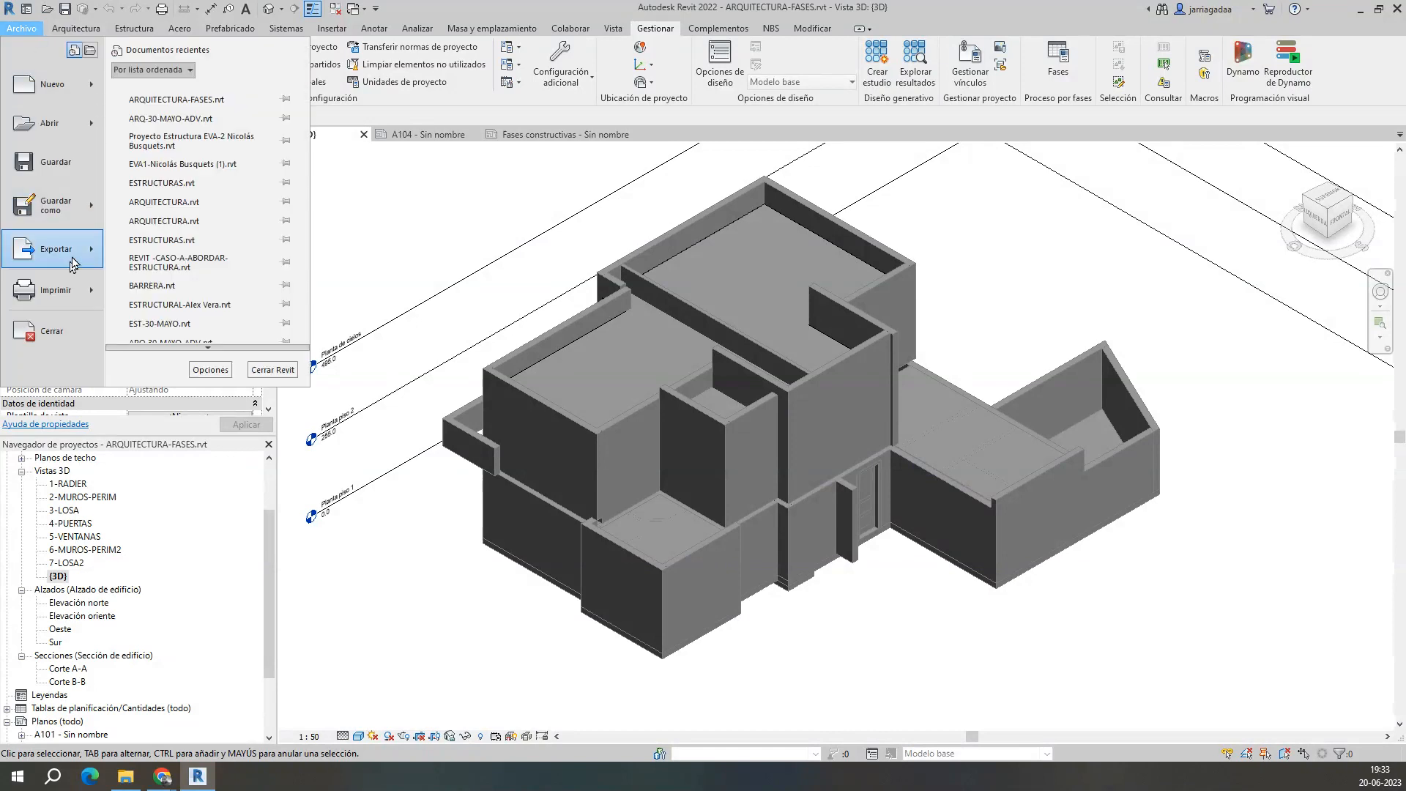
pyautogui.moveTo(72, 265)
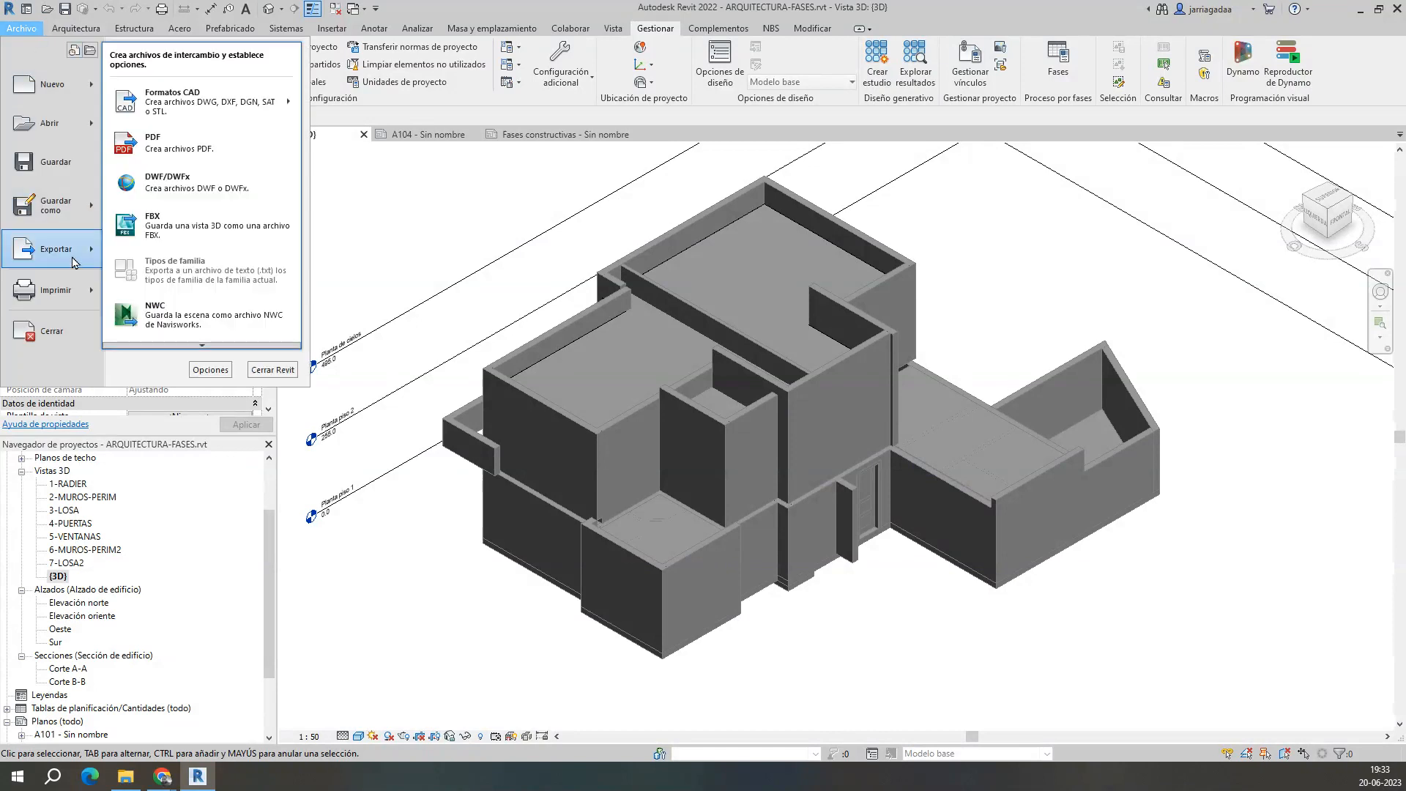
pyautogui.click(185, 322)
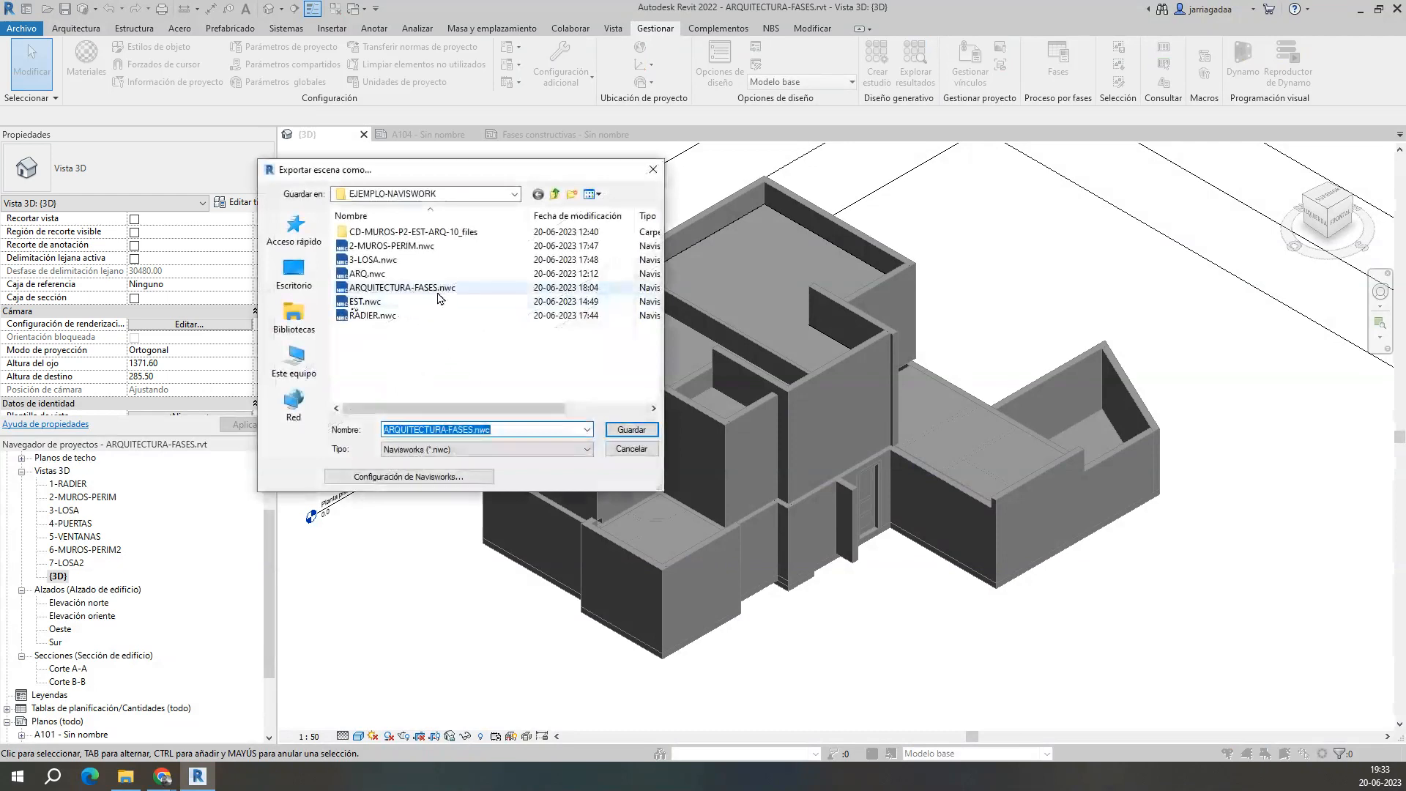
pyautogui.click(444, 290)
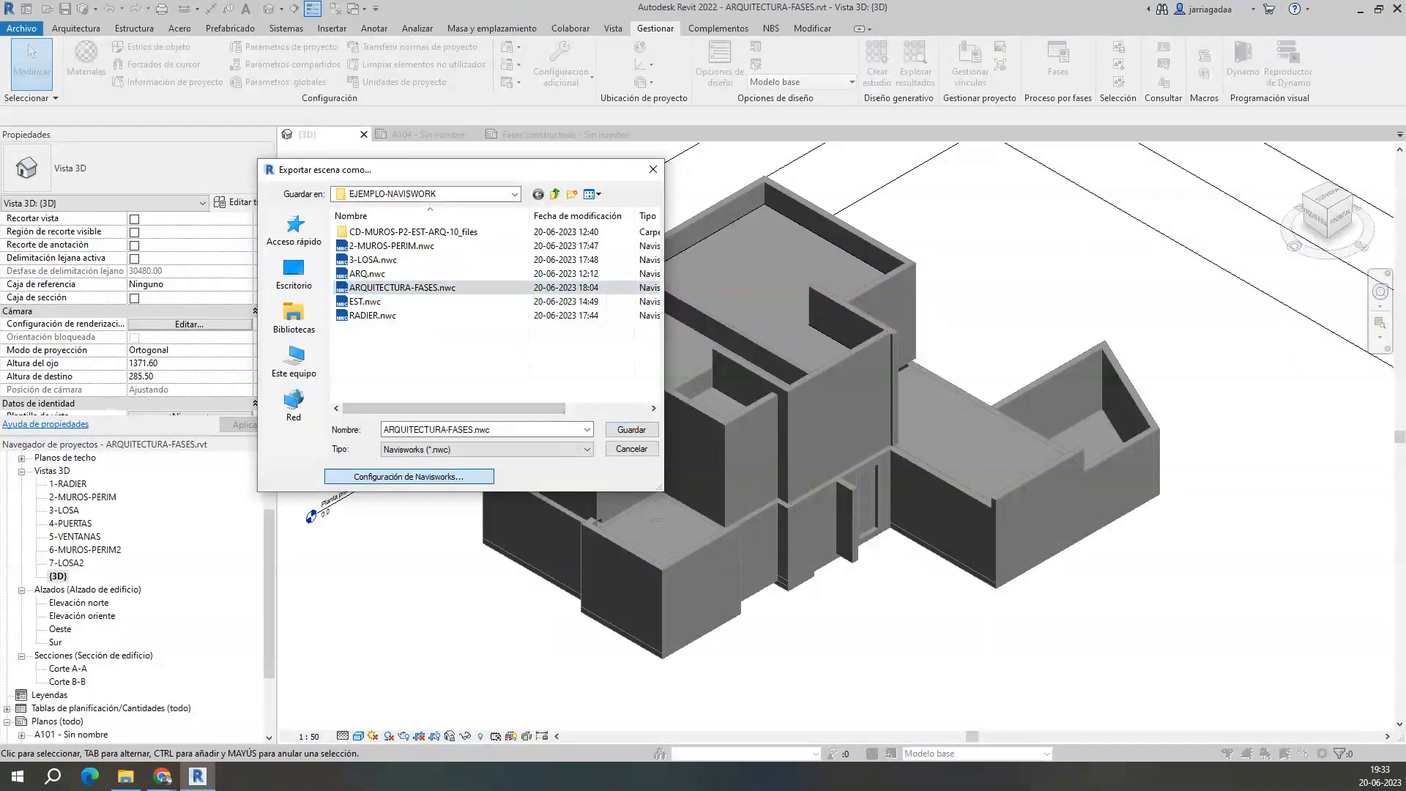
# Step: Set the Navisworks export scope to Todo el proyecto and save the NWC, replacing the existing ARQUITECTURA-FASES.nwc
pyautogui.click(408, 475)
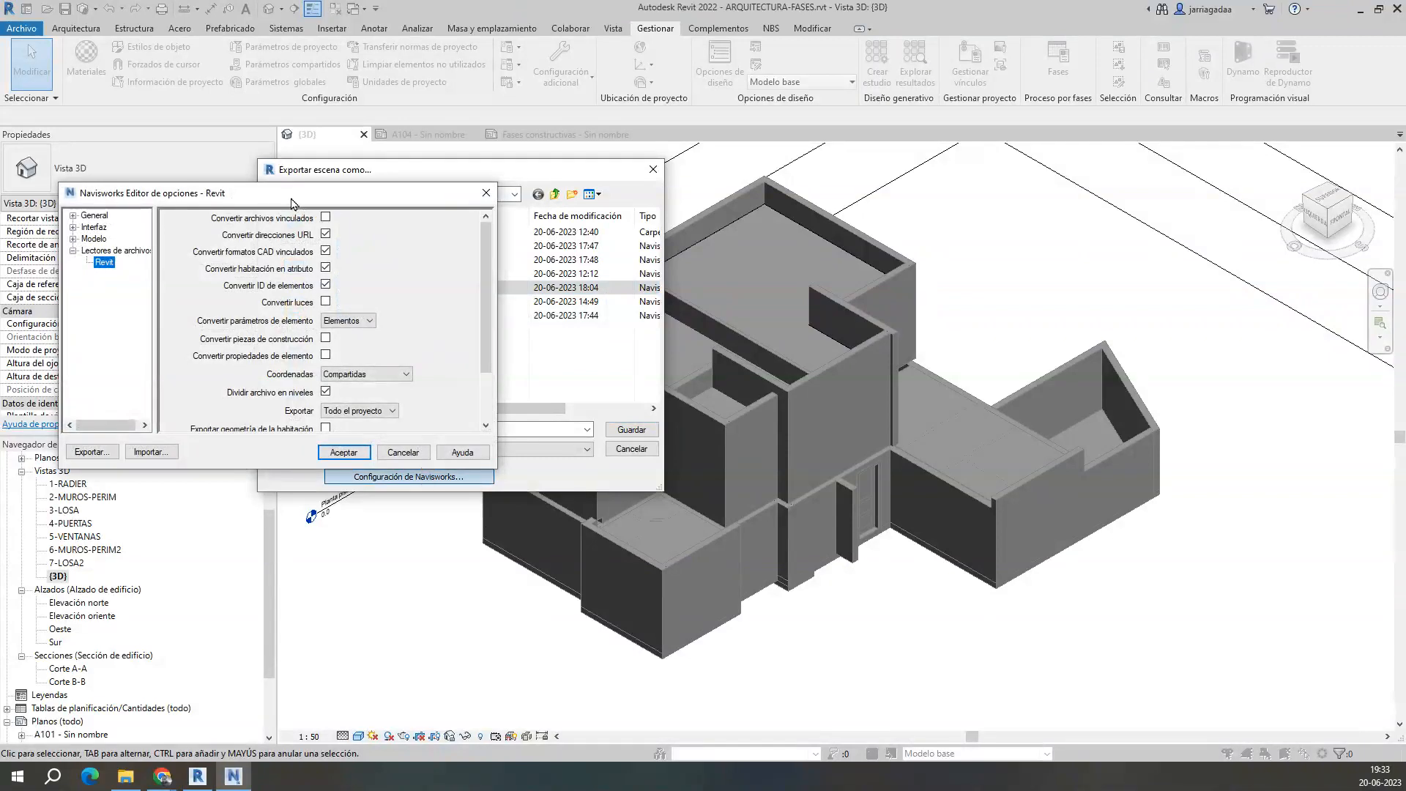
pyautogui.moveTo(297, 203); pyautogui.dragTo(922, 214)
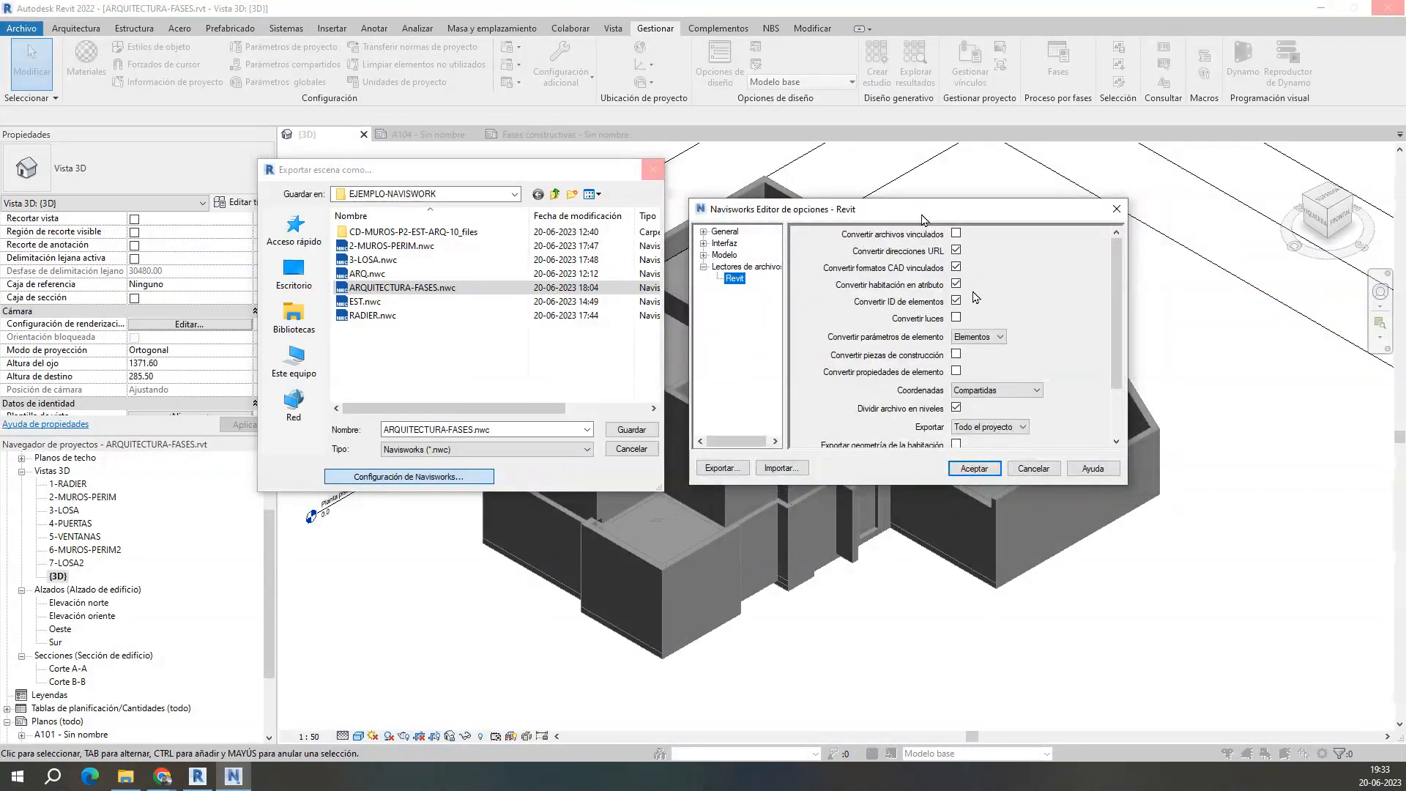
pyautogui.moveTo(1117, 279); pyautogui.dragTo(1135, 242)
pyautogui.moveTo(1118, 307); pyautogui.dragTo(1118, 352)
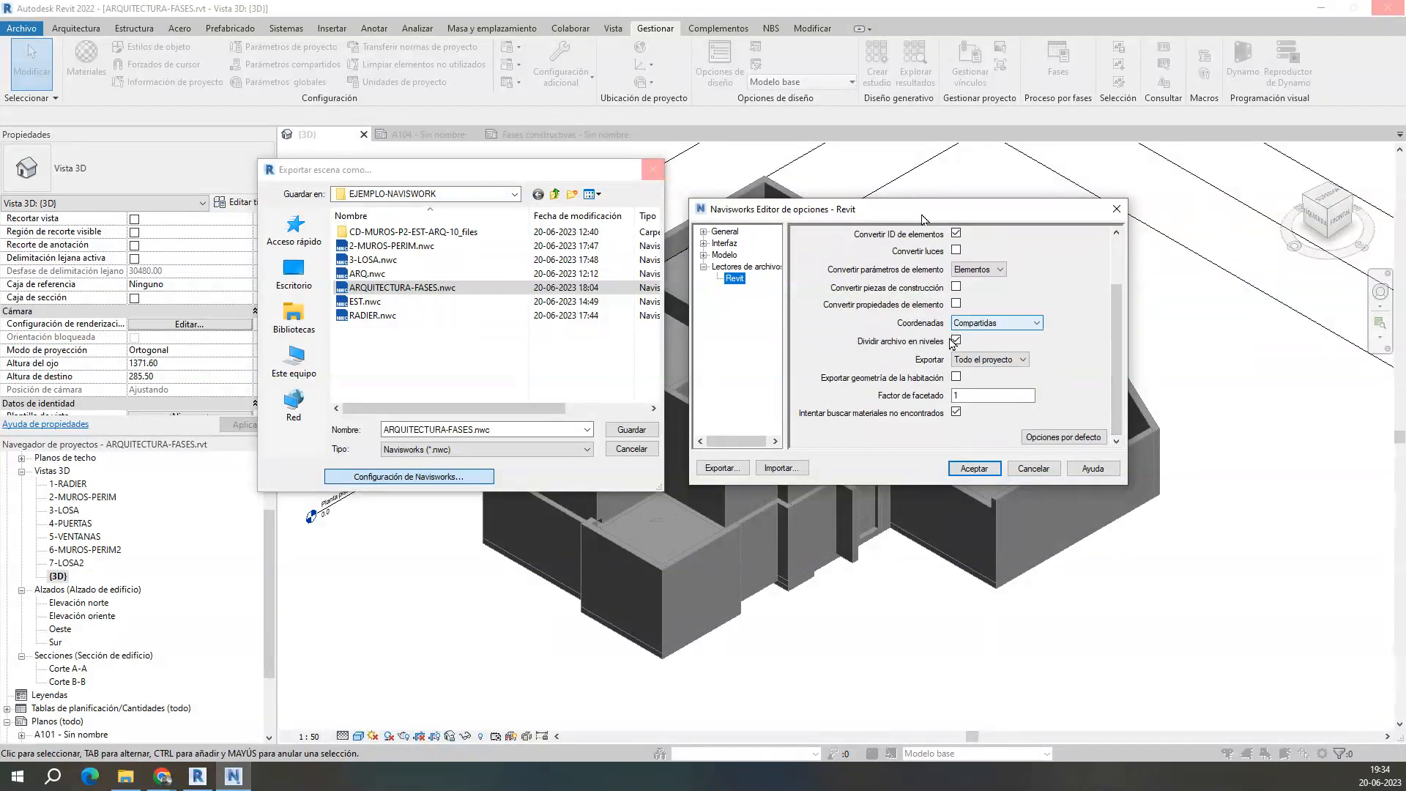
pyautogui.click(983, 359)
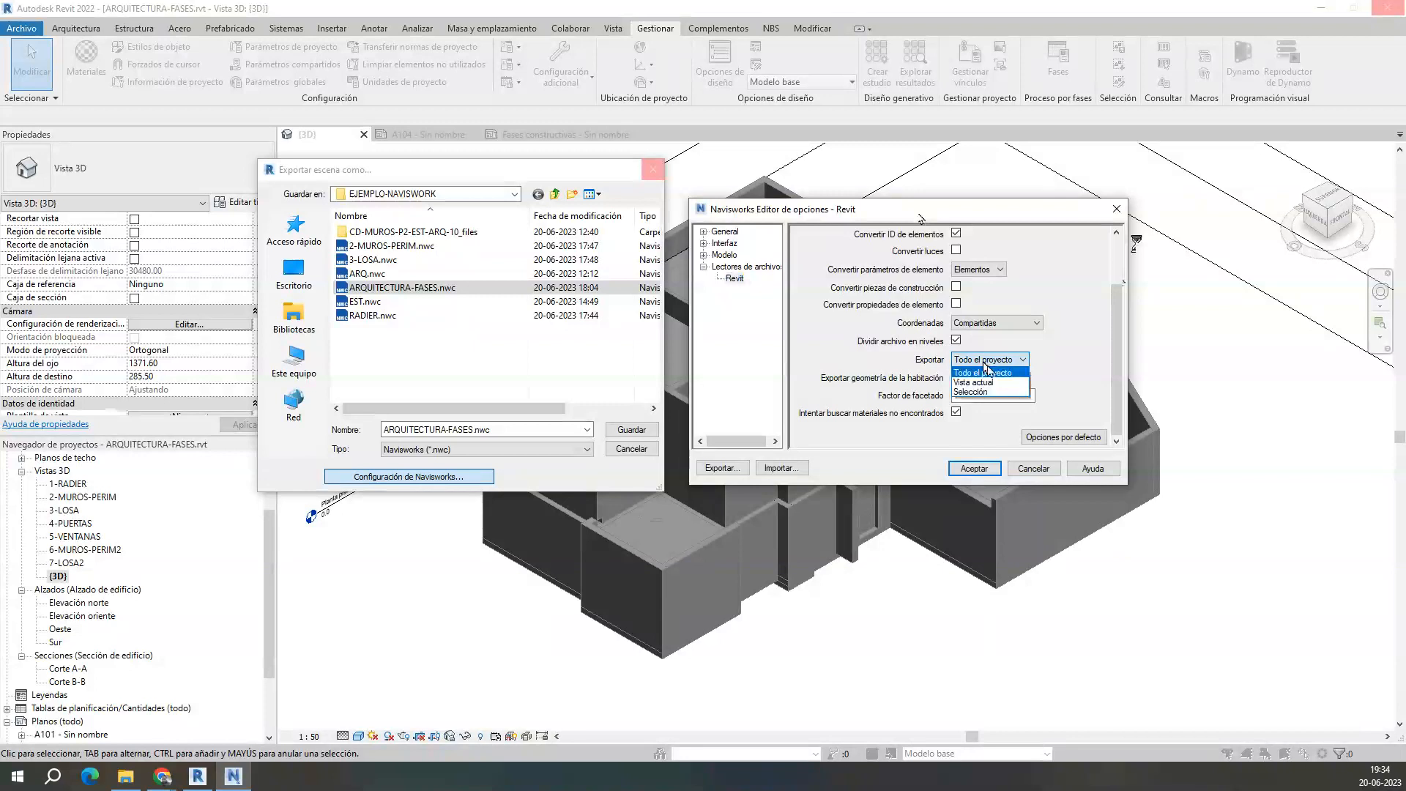
pyautogui.click(988, 373)
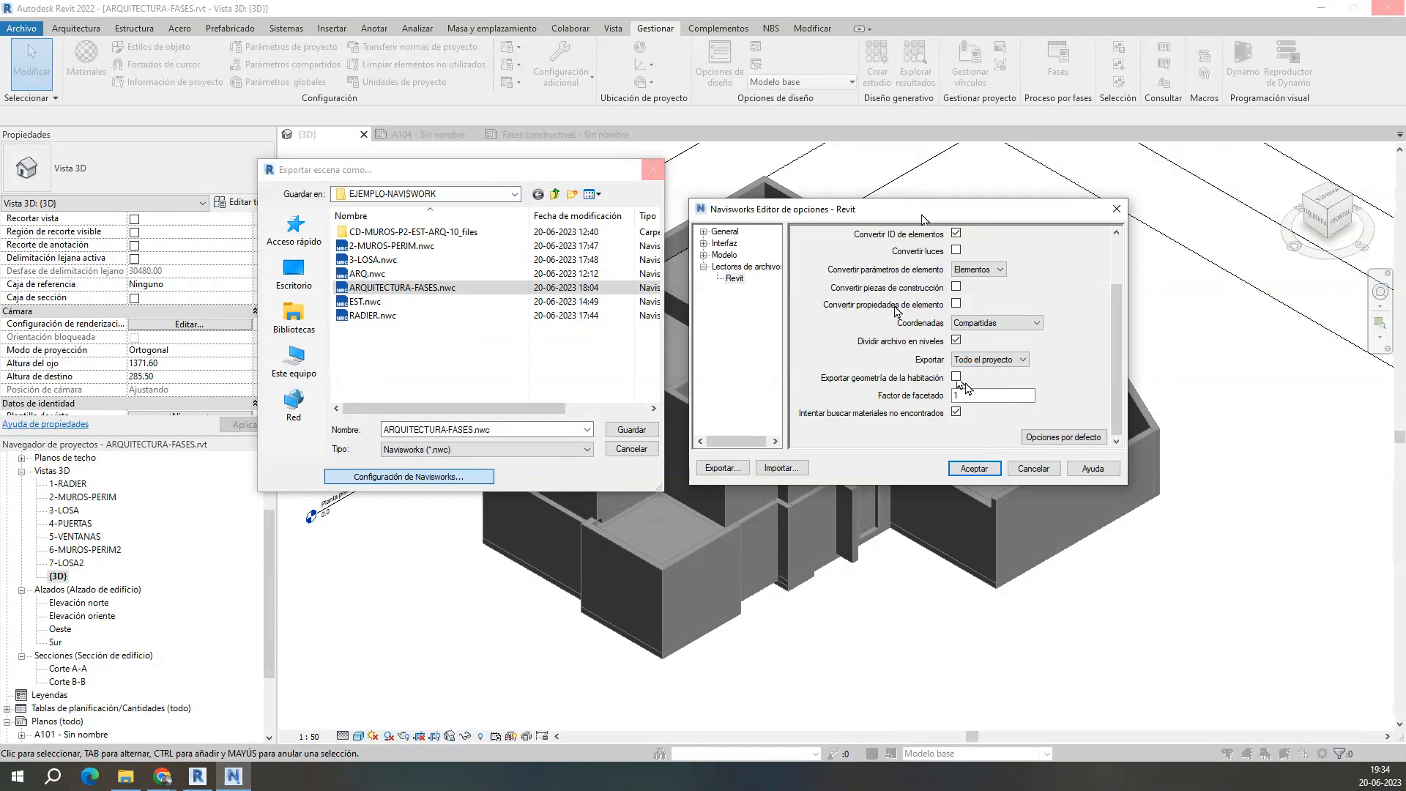
pyautogui.click(974, 468)
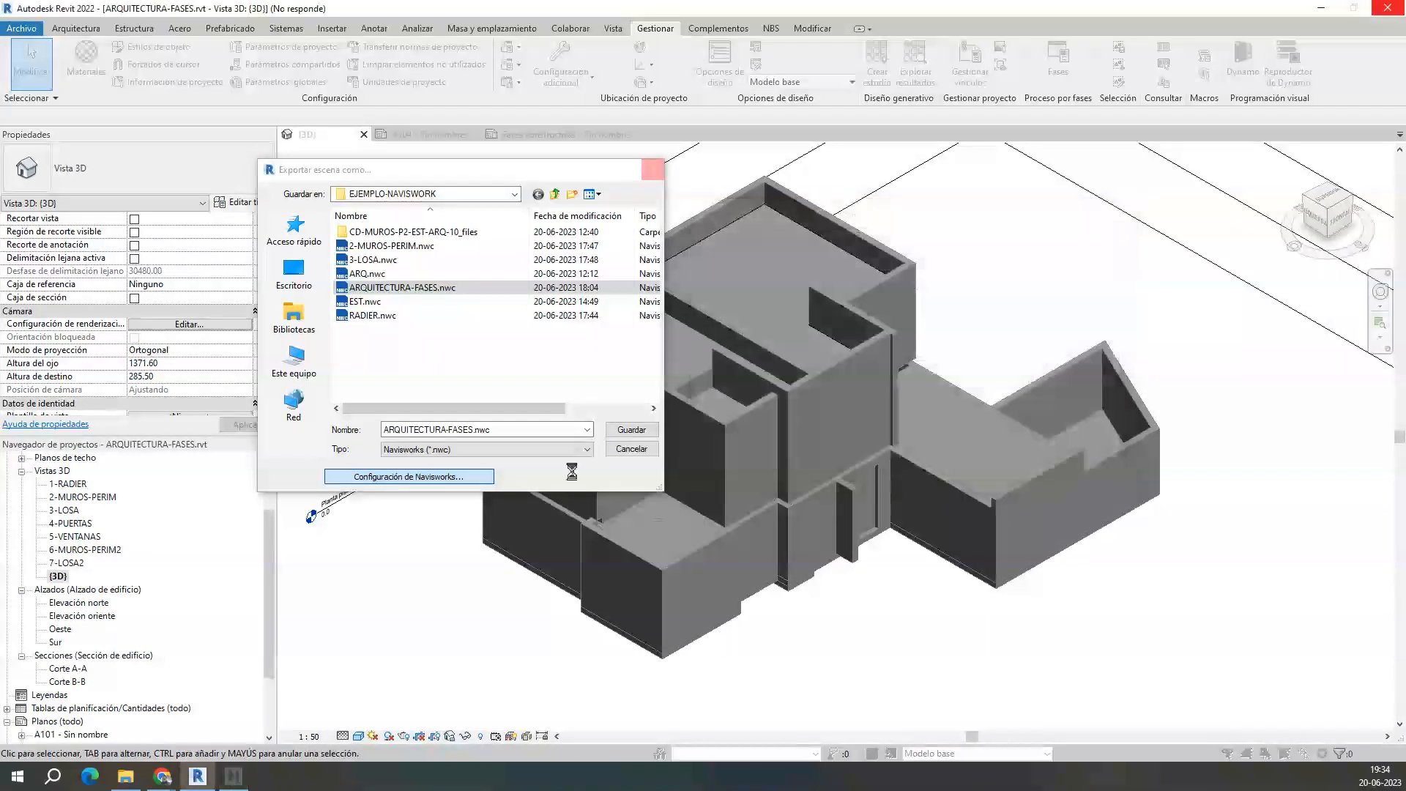
pyautogui.click(630, 432)
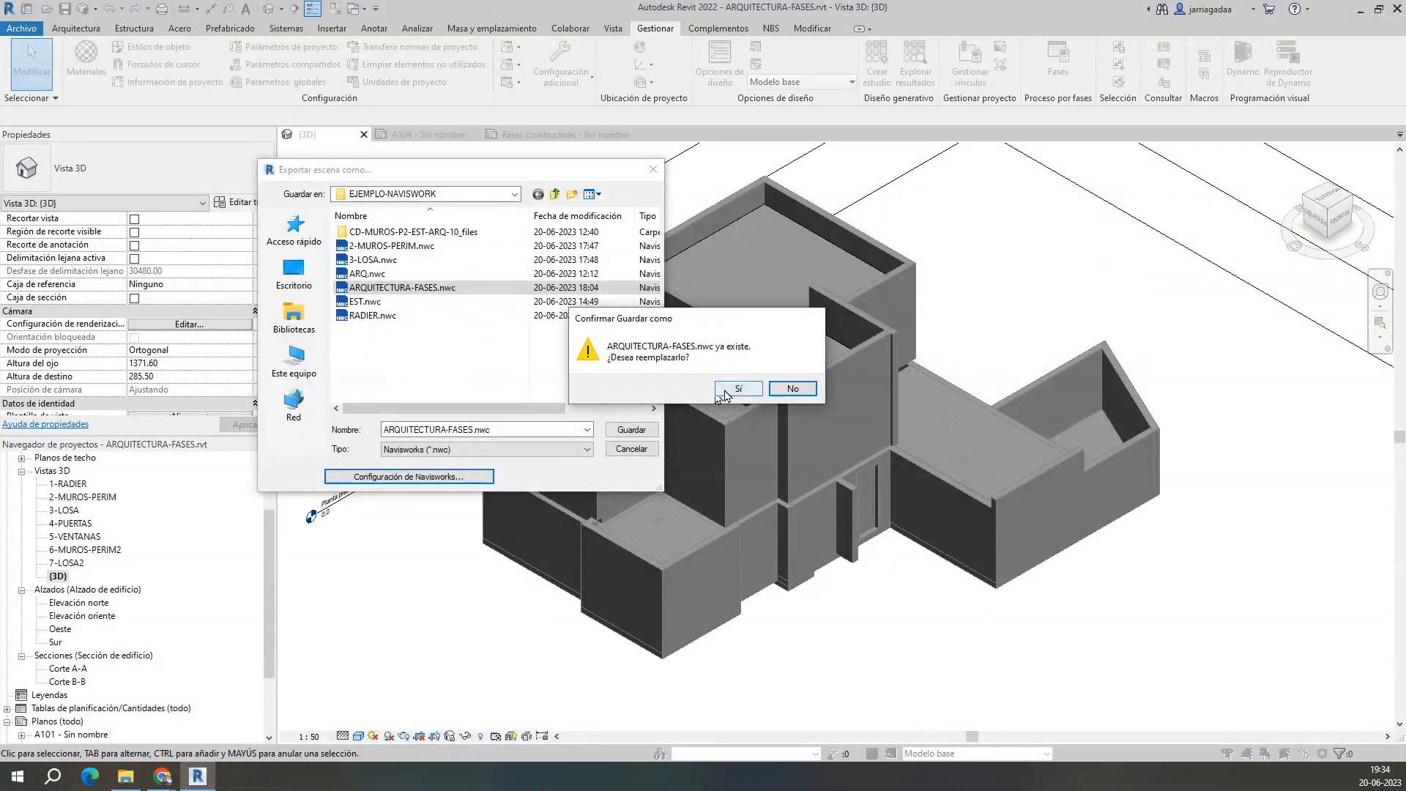
pyautogui.click(725, 396)
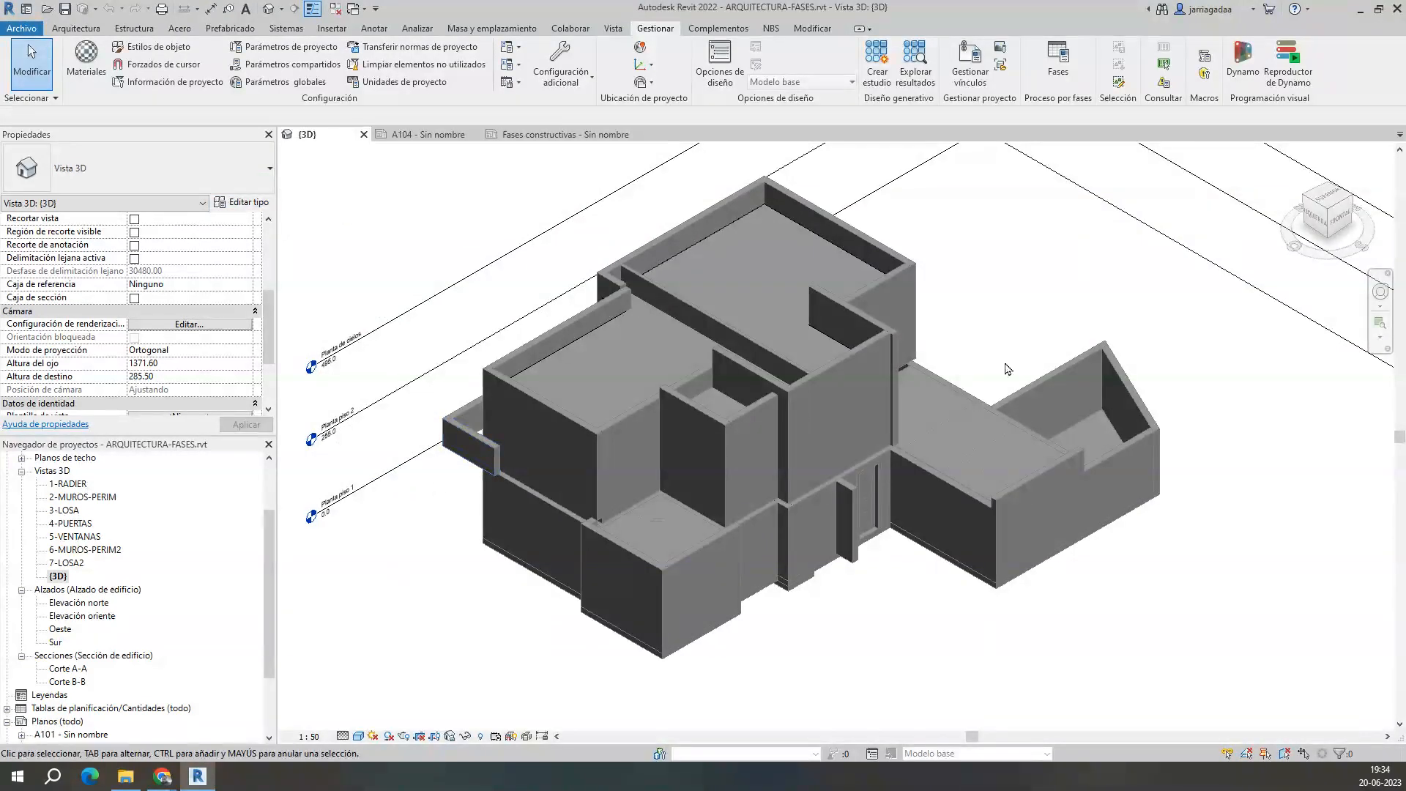
# Step: Switch to Navisworks Manage 2022 by launching it from the desktop, and close its saved viewpoints and Animator windows
pyautogui.click(1355, 10)
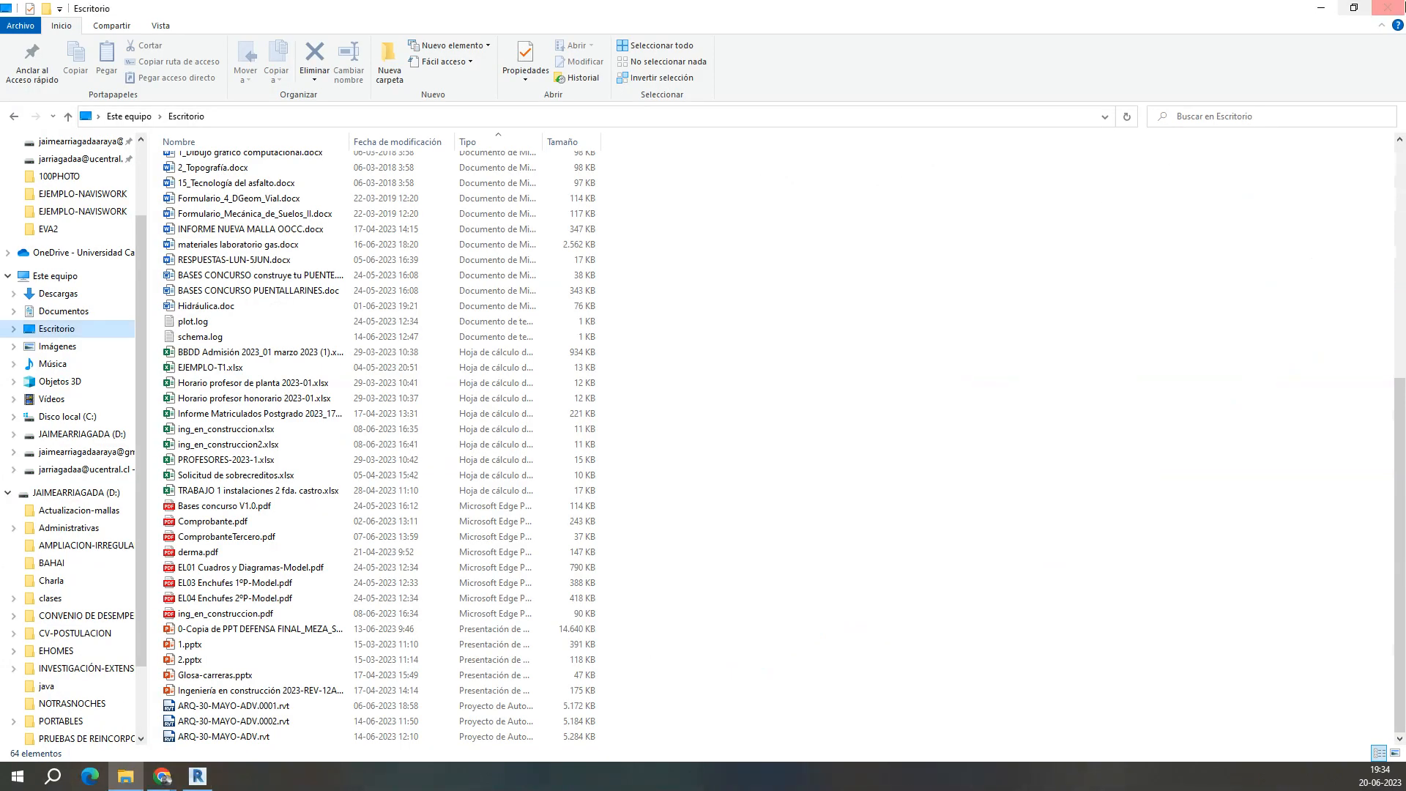
pyautogui.click(1331, 11)
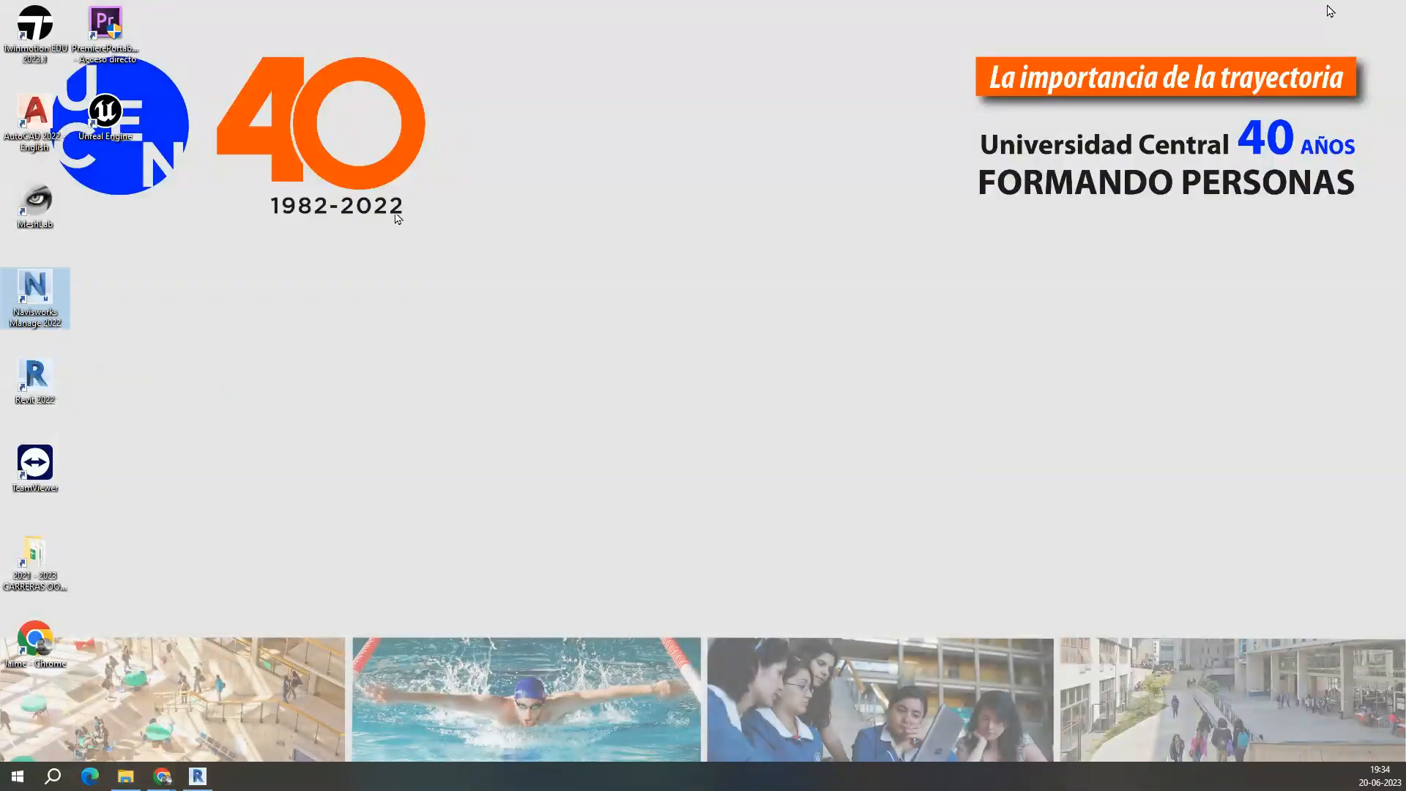
pyautogui.click(40, 320)
pyautogui.doubleClick(41, 320)
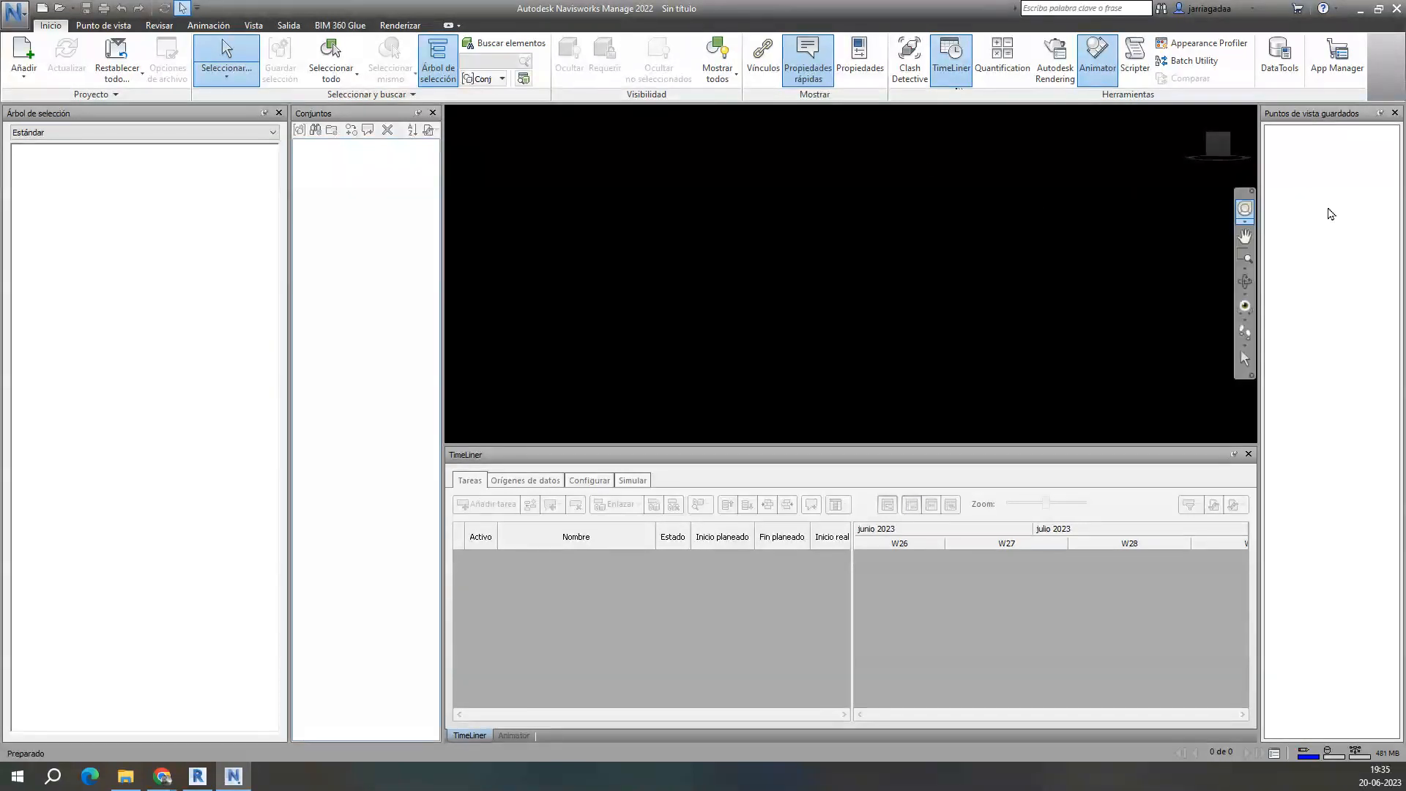
pyautogui.click(1395, 113)
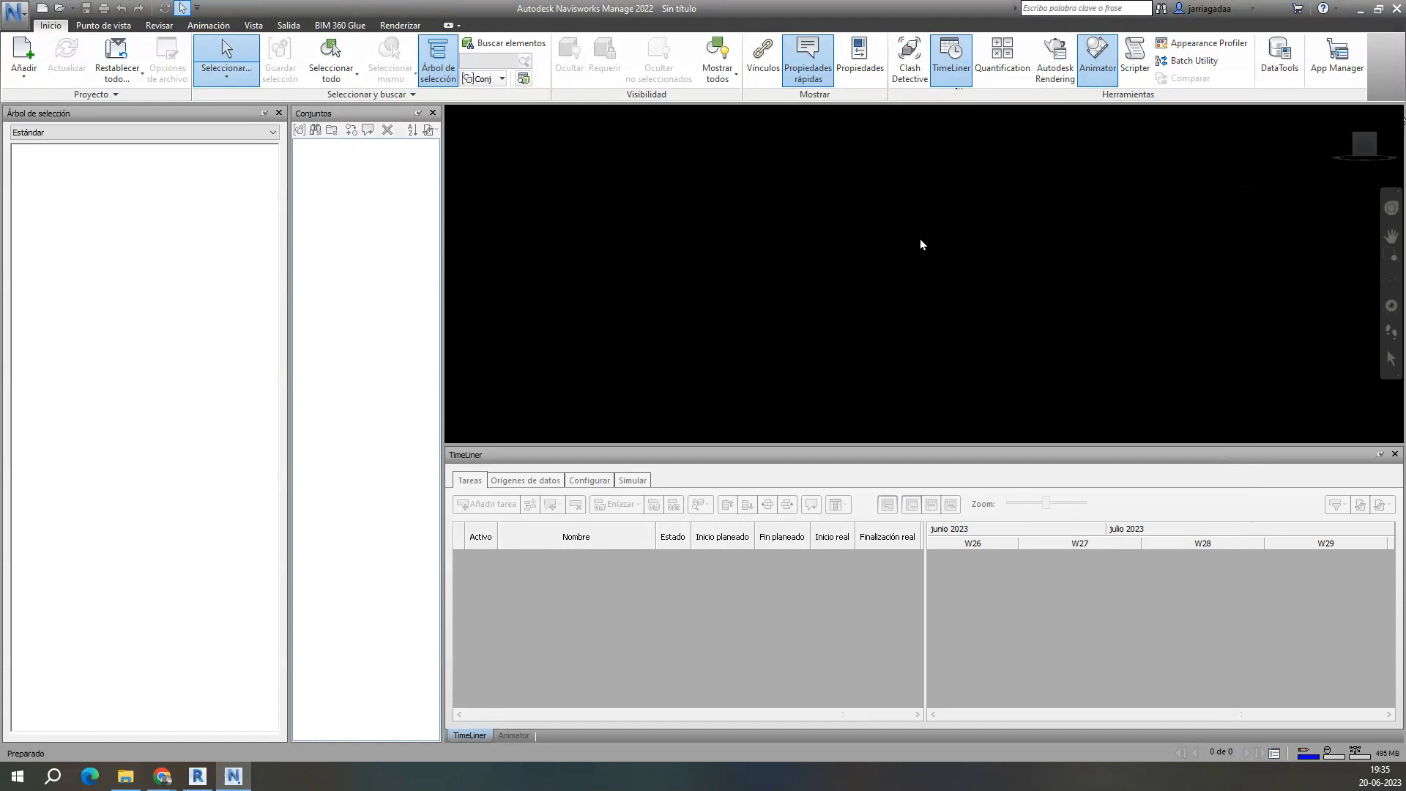
pyautogui.click(1097, 61)
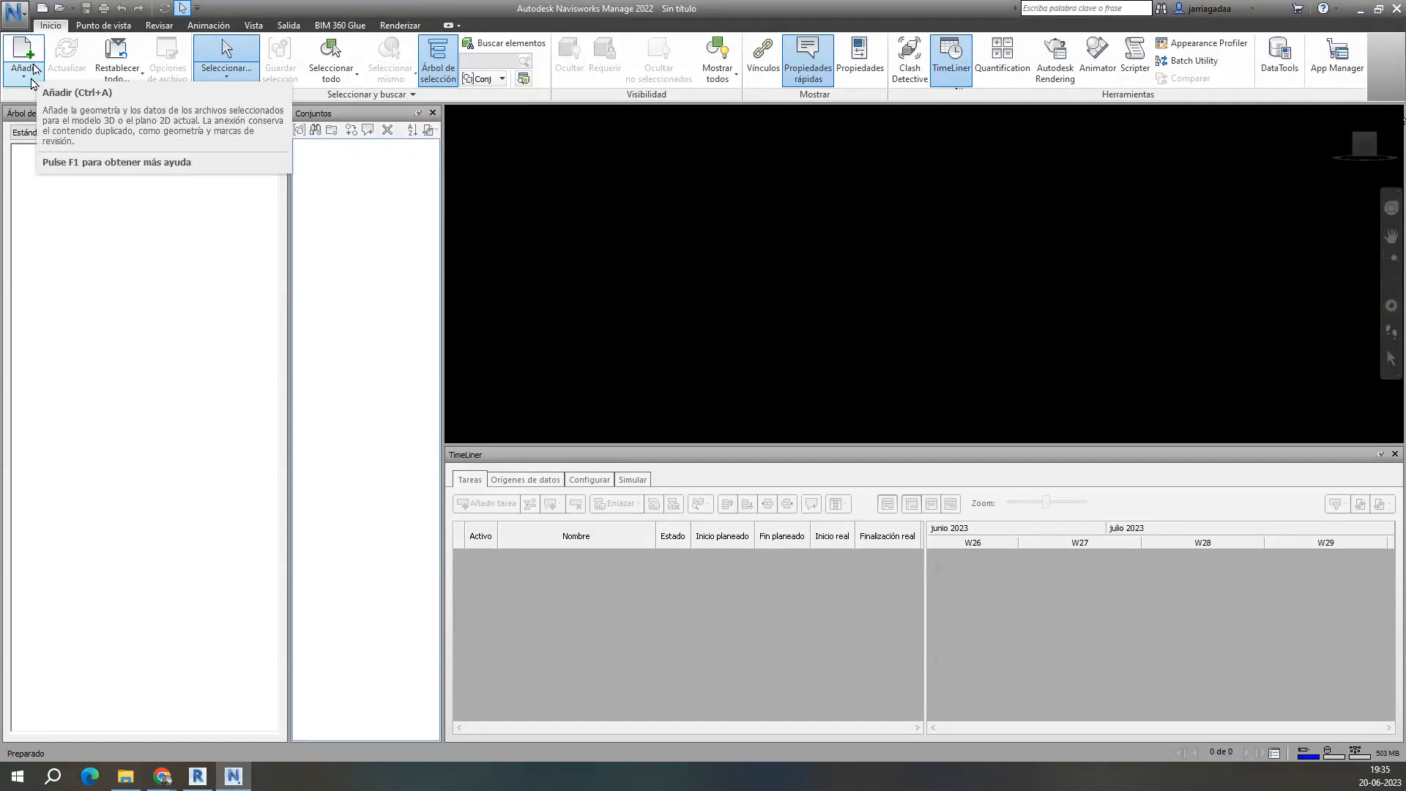
# Step: Start appending a file and browse drive D through clases, 2023-01, TALLER BIM and NUEVAS-TECNOLOGIAS to the EJEMPLO-NAVISWORK folder
pyautogui.click(30, 71)
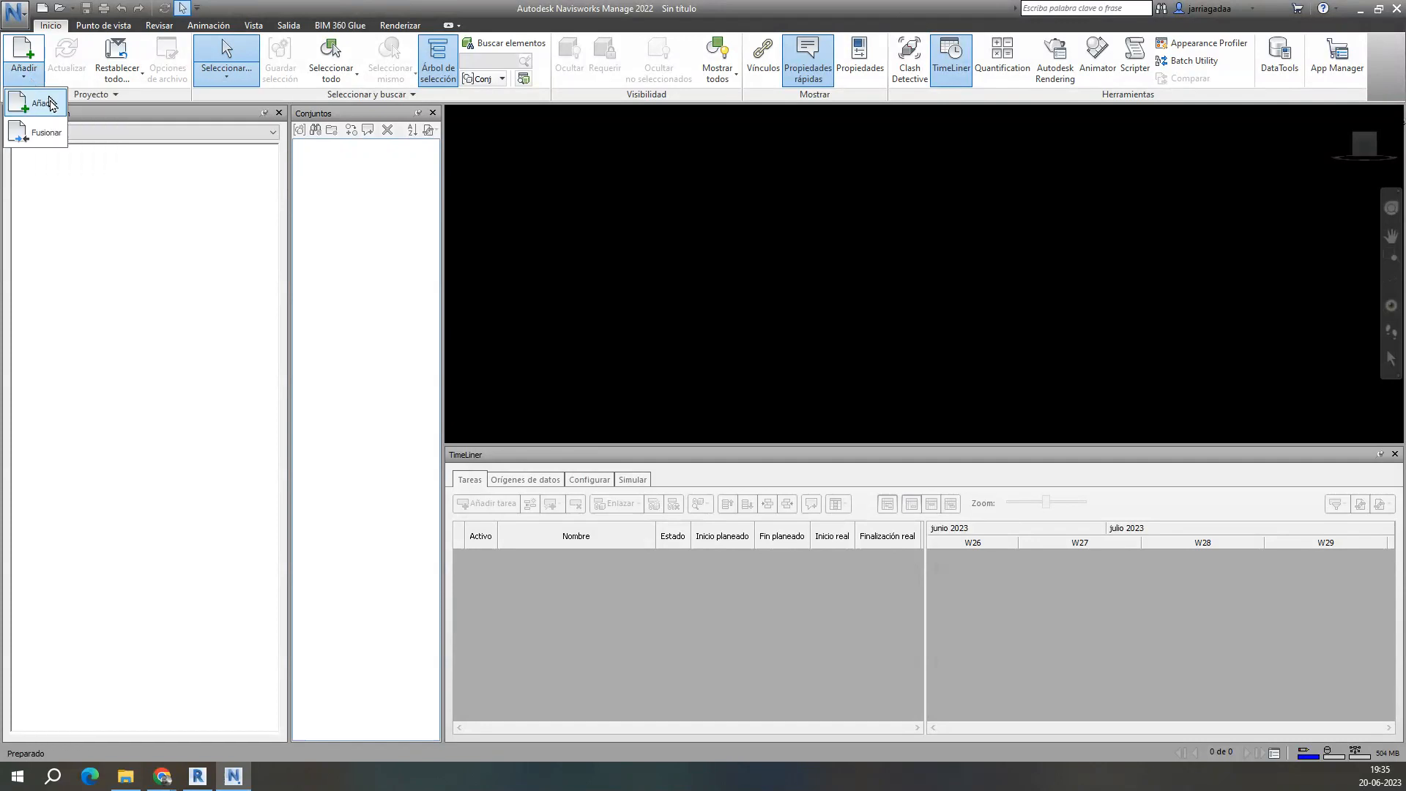
pyautogui.click(46, 104)
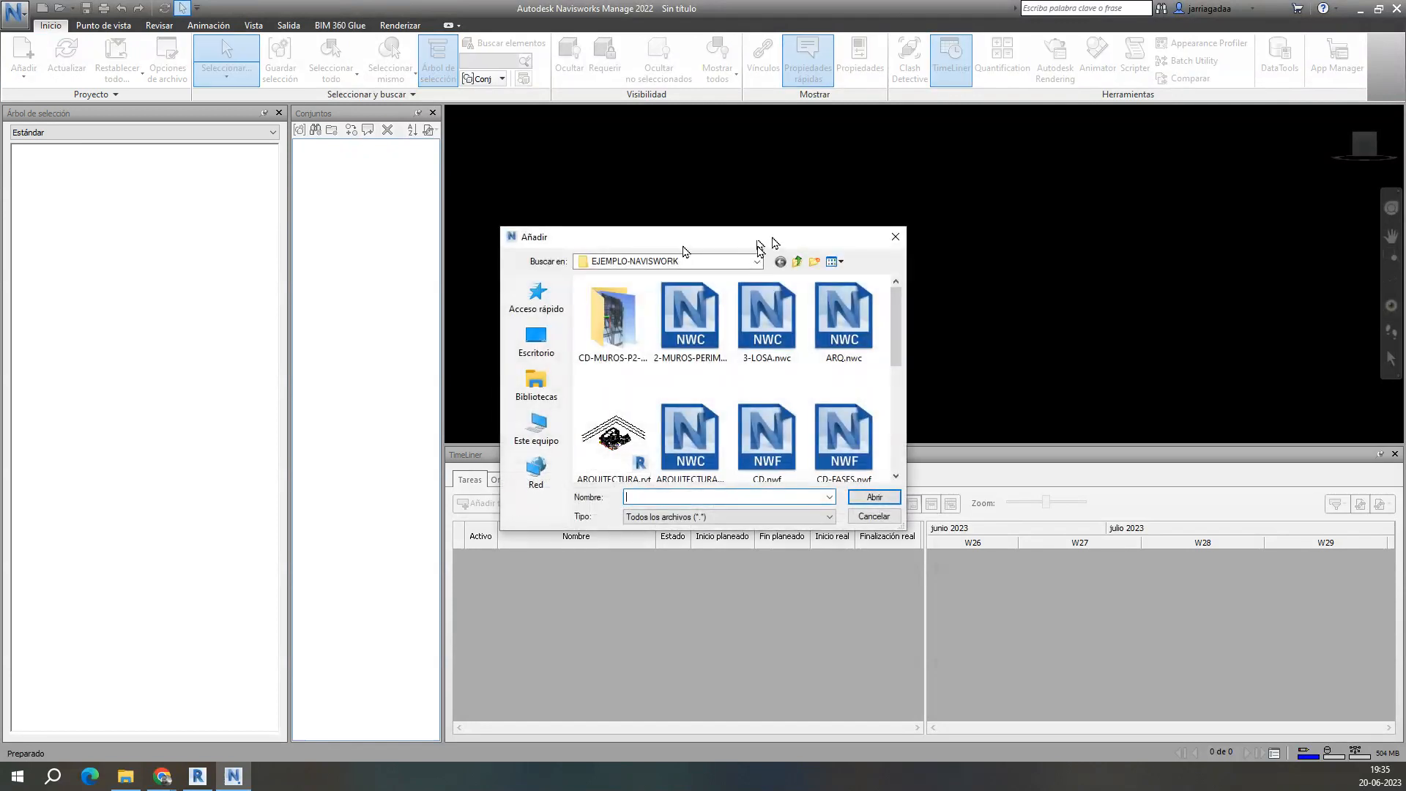
pyautogui.click(756, 262)
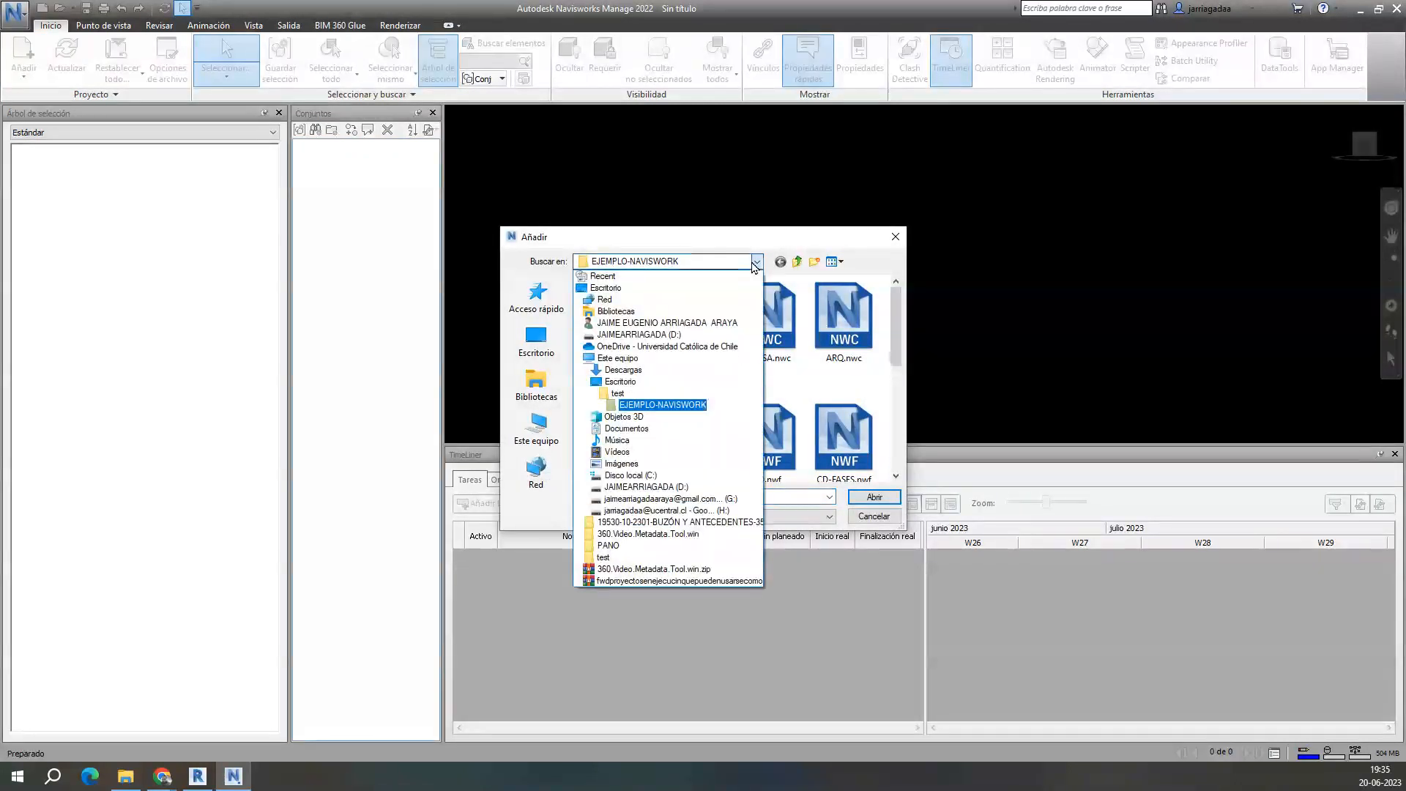
pyautogui.click(681, 335)
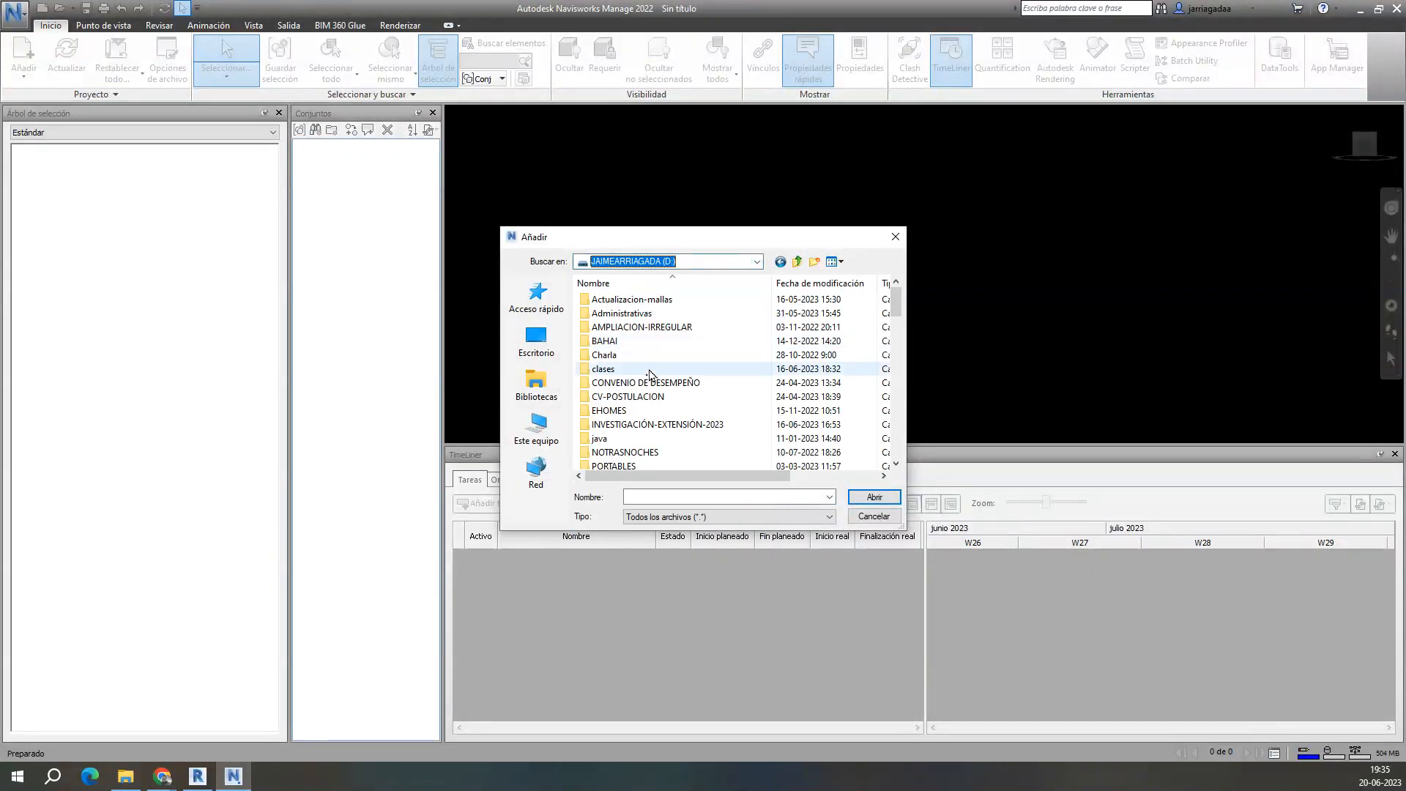
pyautogui.doubleClick(649, 370)
pyautogui.scroll(-5, 637, 378)
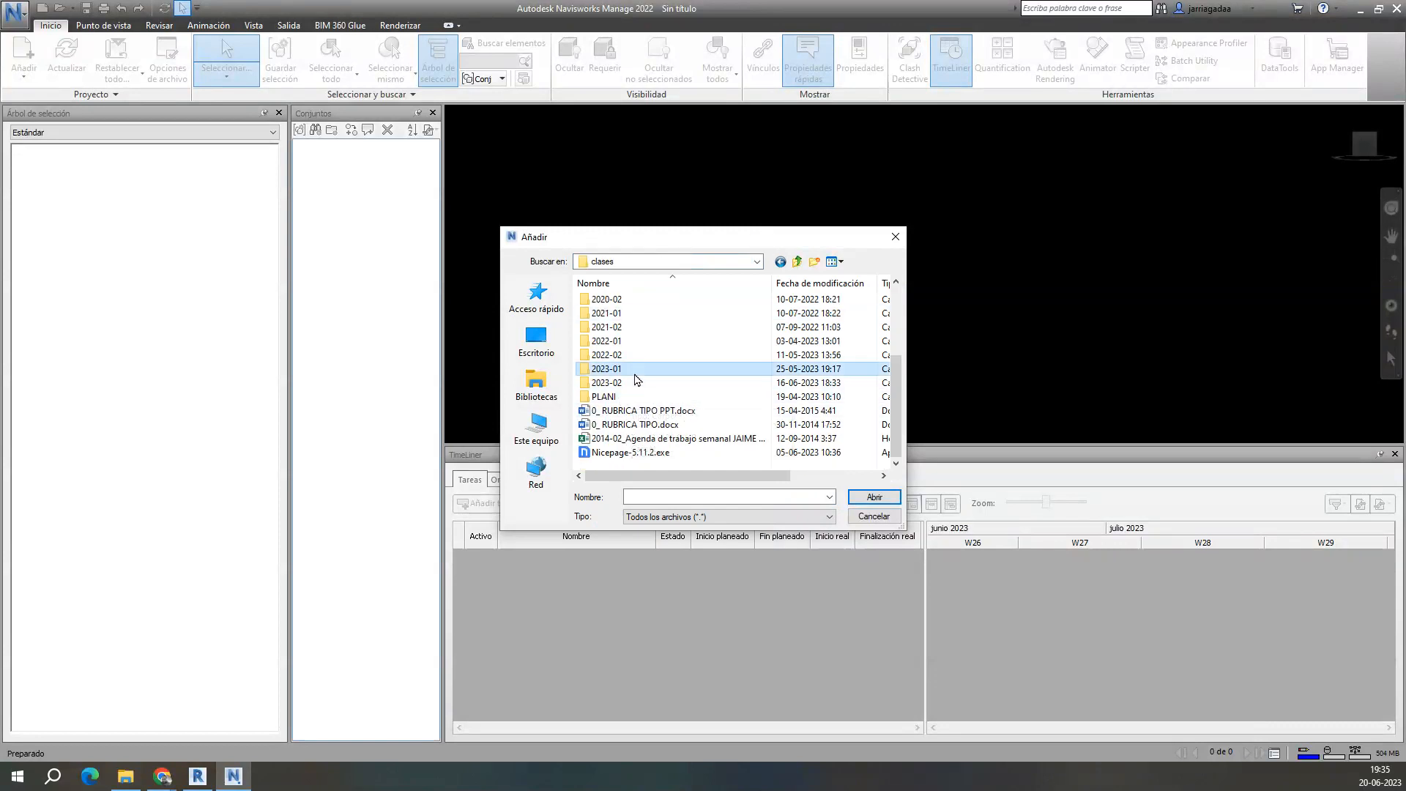
pyautogui.doubleClick(634, 375)
pyautogui.doubleClick(643, 399)
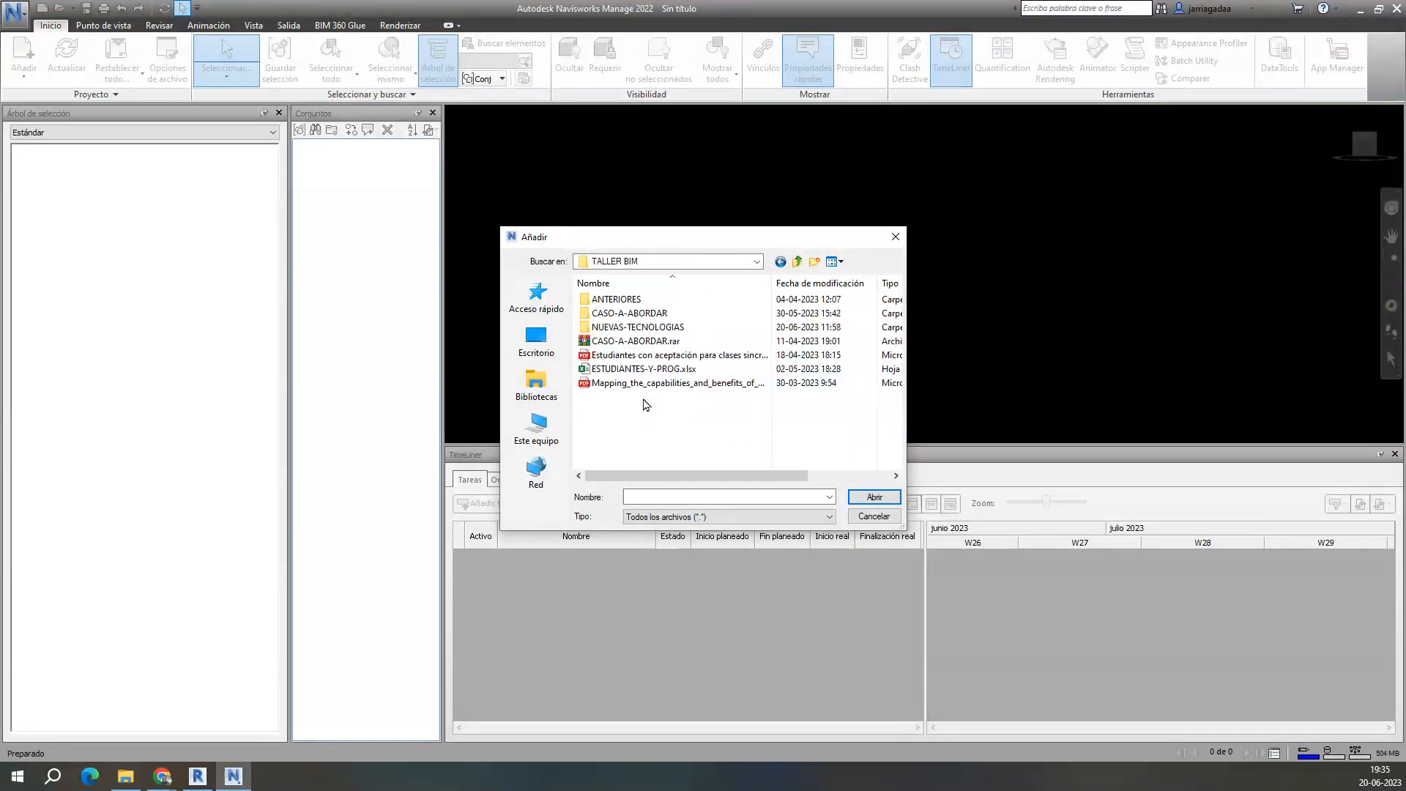
pyautogui.doubleClick(637, 328)
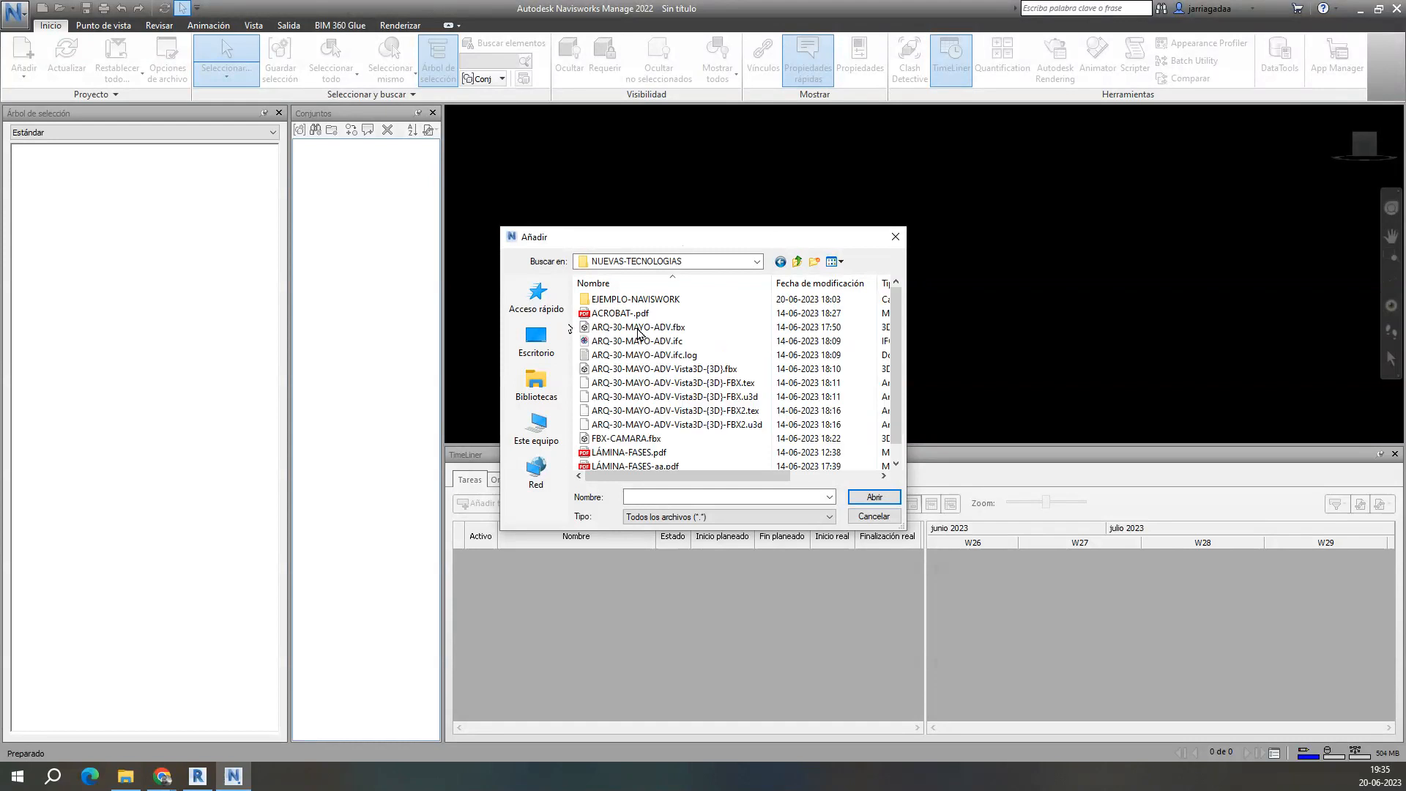
pyautogui.doubleClick(690, 301)
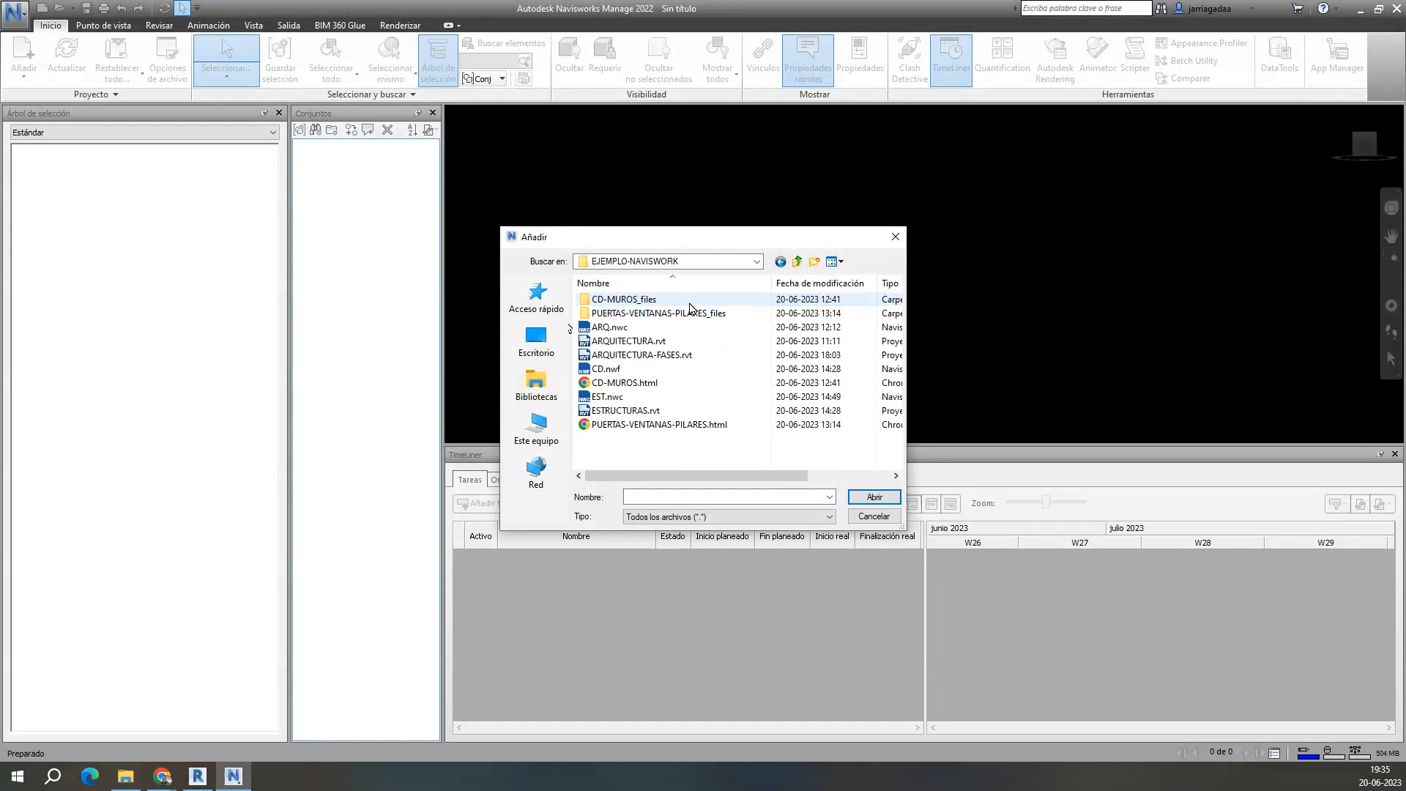
# Step: Append ARQUITECTURA-FASES.rvt to the empty scene and view the loaded building from above at an angle
pyautogui.click(659, 355)
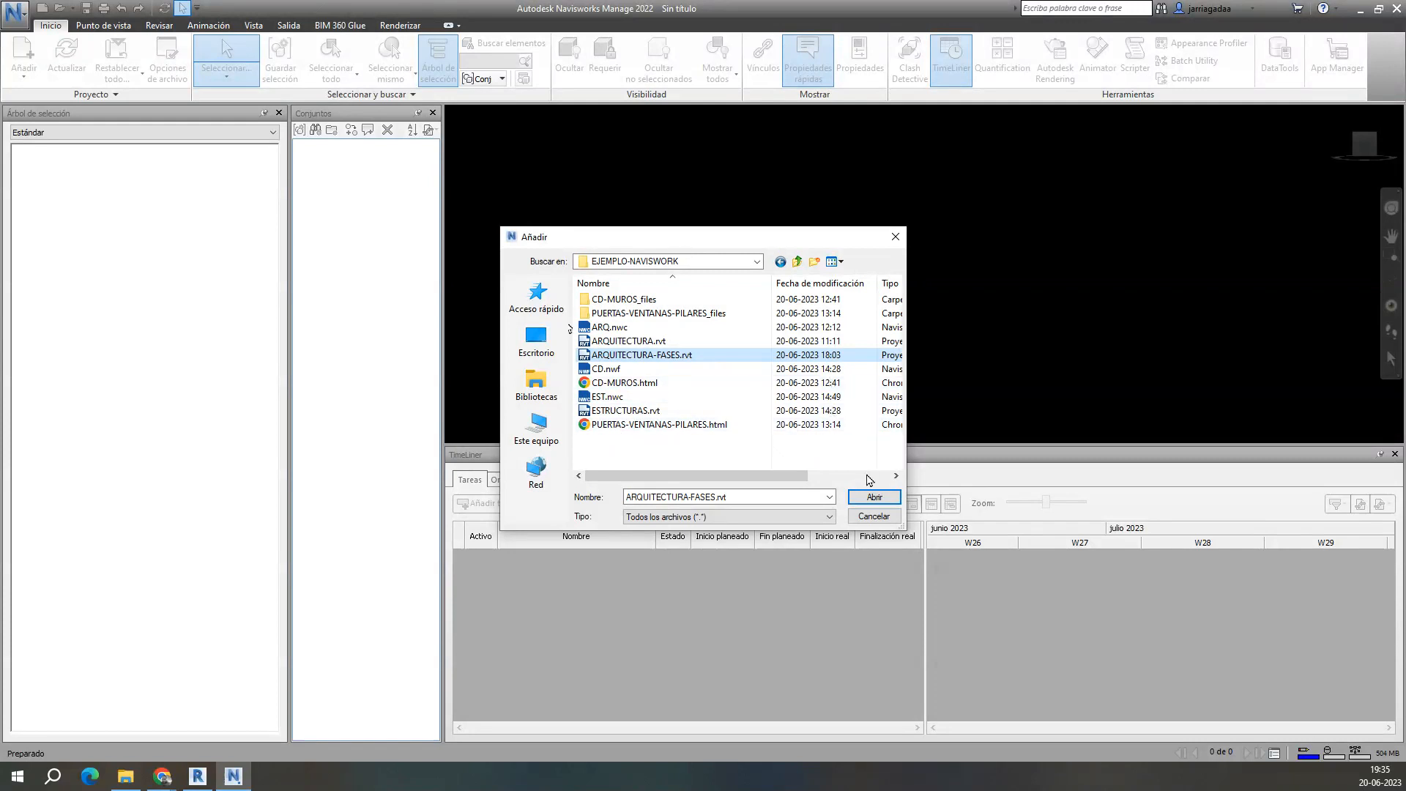
pyautogui.click(872, 500)
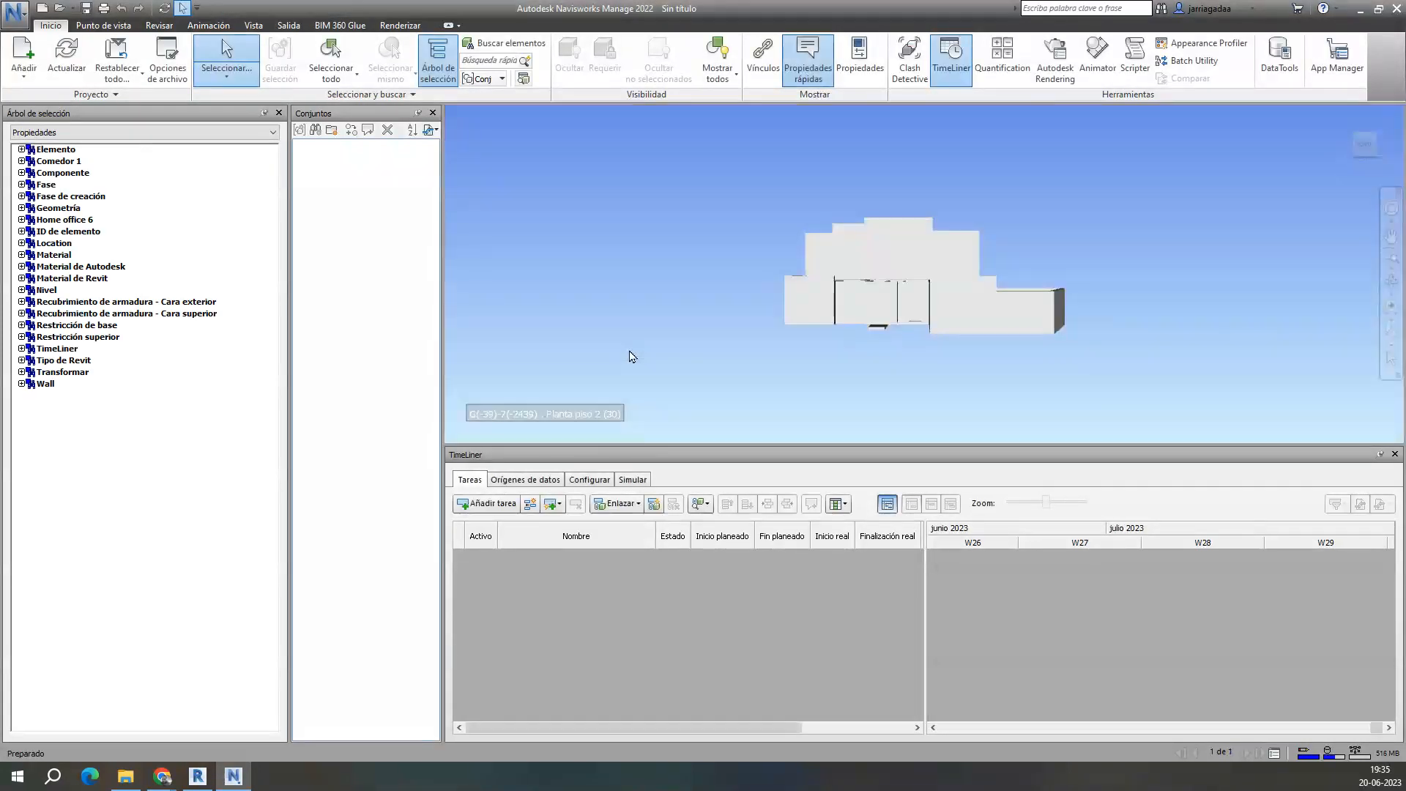
pyautogui.moveTo(904, 305)
pyautogui.keyDown('shift'); pyautogui.mouseDown(button='middle')
pyautogui.moveTo(935, 351)
pyautogui.moveTo(970, 359)
pyautogui.mouseUp(button='middle'); pyautogui.keyUp('shift')
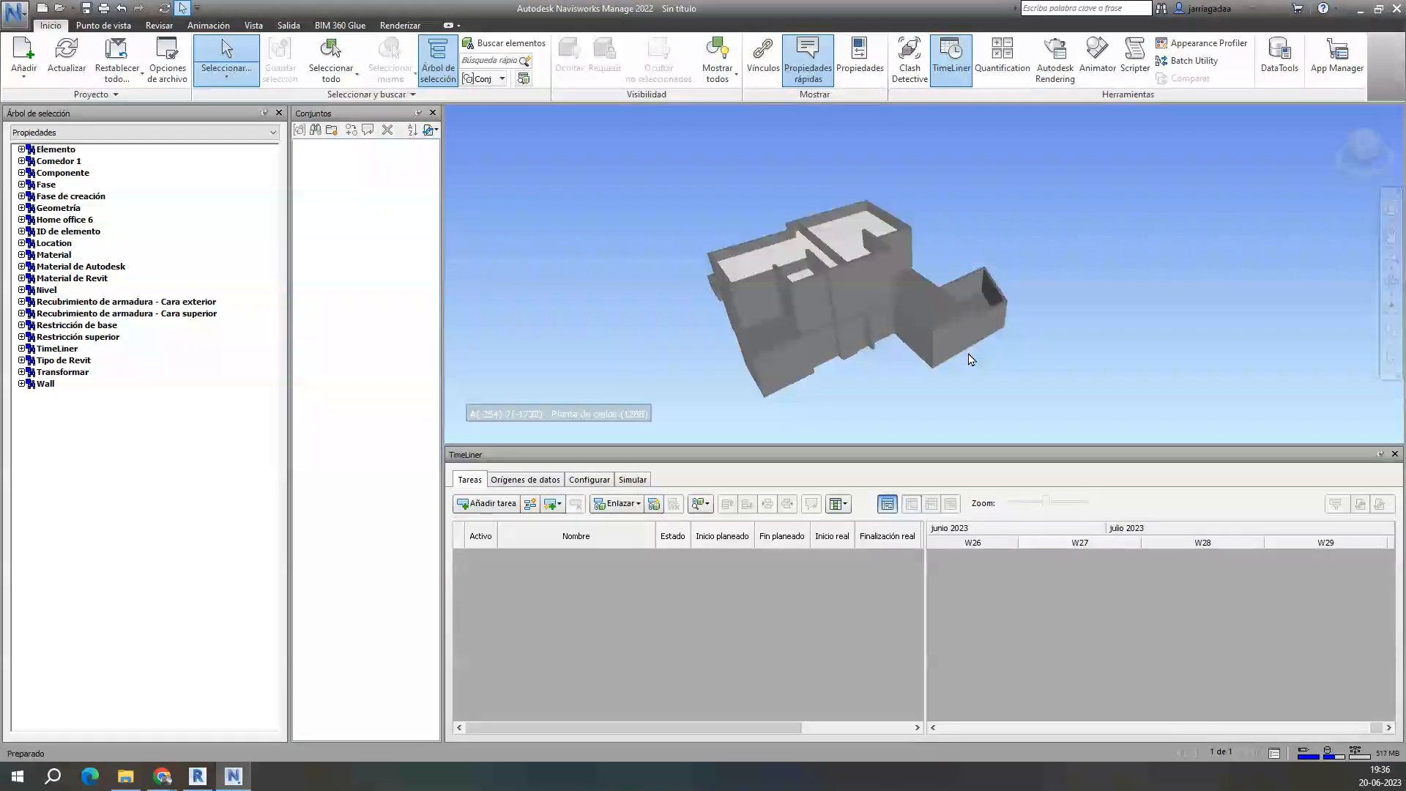
# Step: Show the selection tree in Estándar mode and expand ARQUITECTURA-FASES.rvt with all its levels to examine their element categories
pyautogui.click(185, 133)
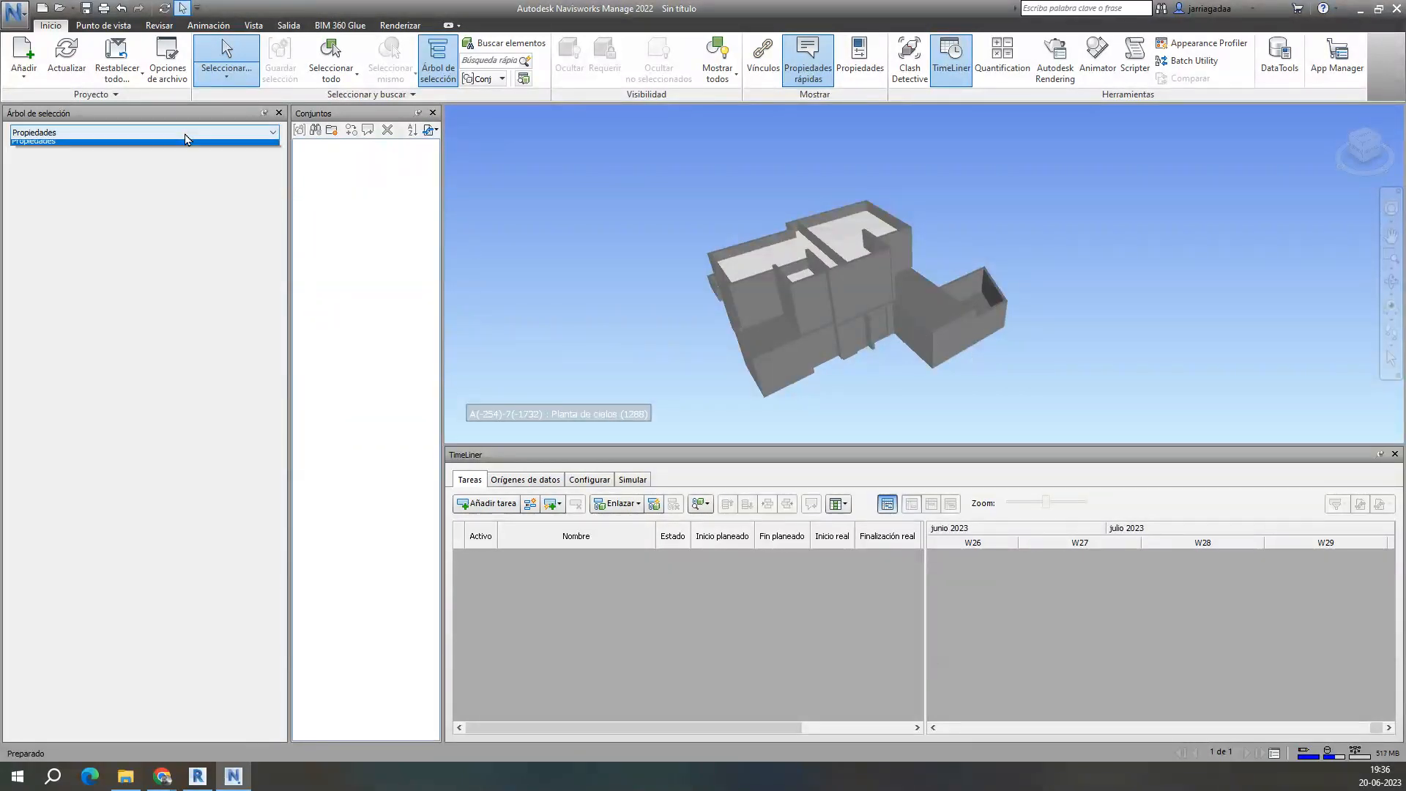
pyautogui.click(183, 146)
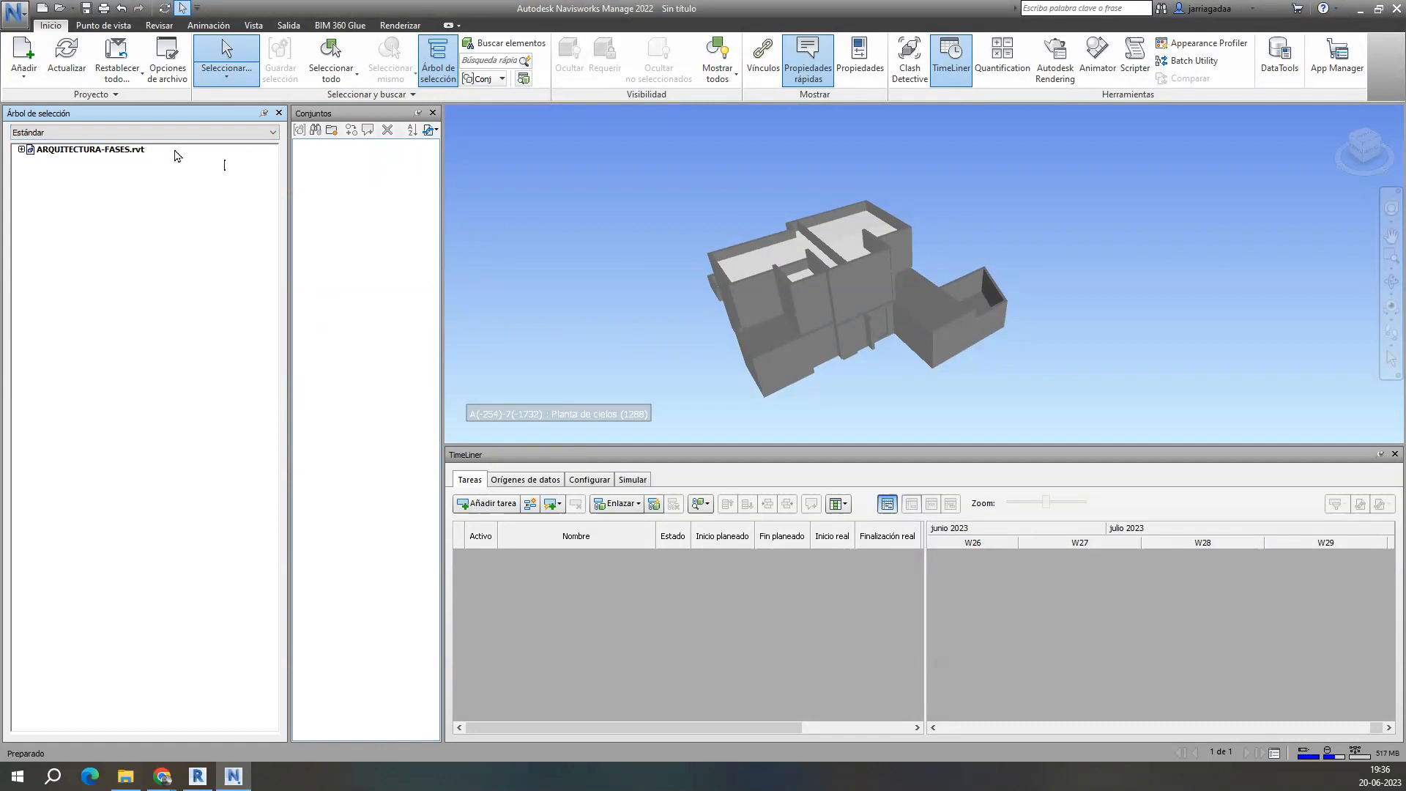
pyautogui.click(21, 149)
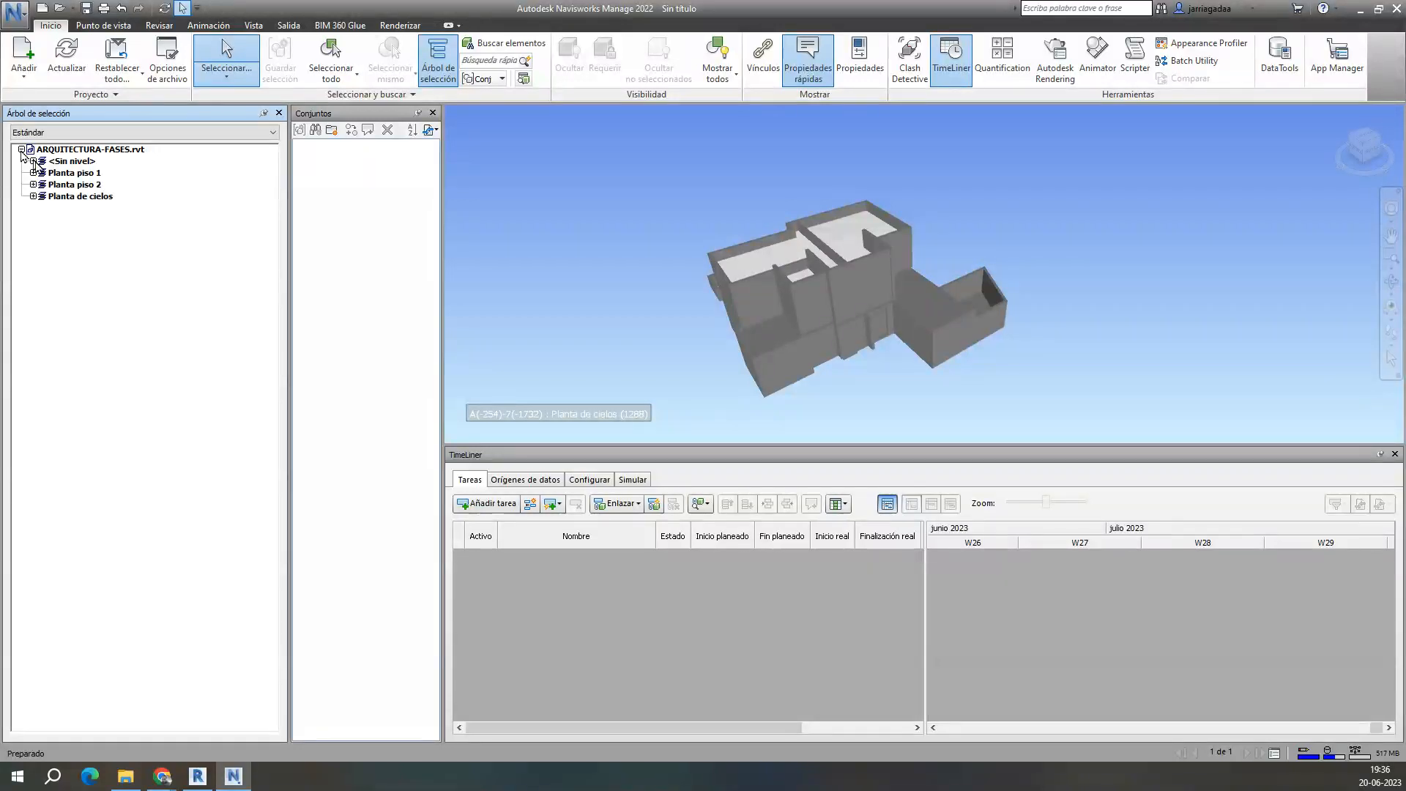
pyautogui.click(33, 160)
pyautogui.click(33, 184)
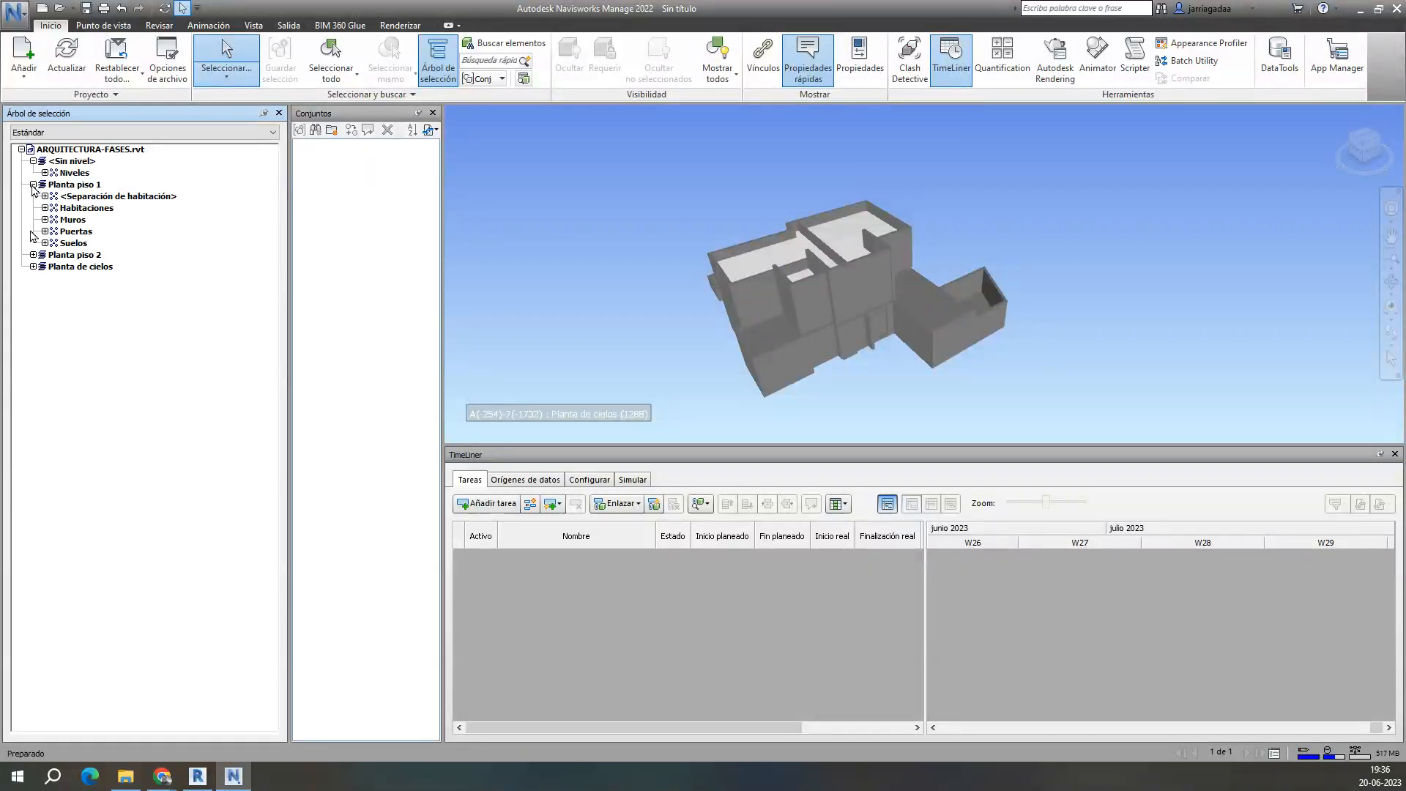
pyautogui.click(33, 255)
pyautogui.click(33, 314)
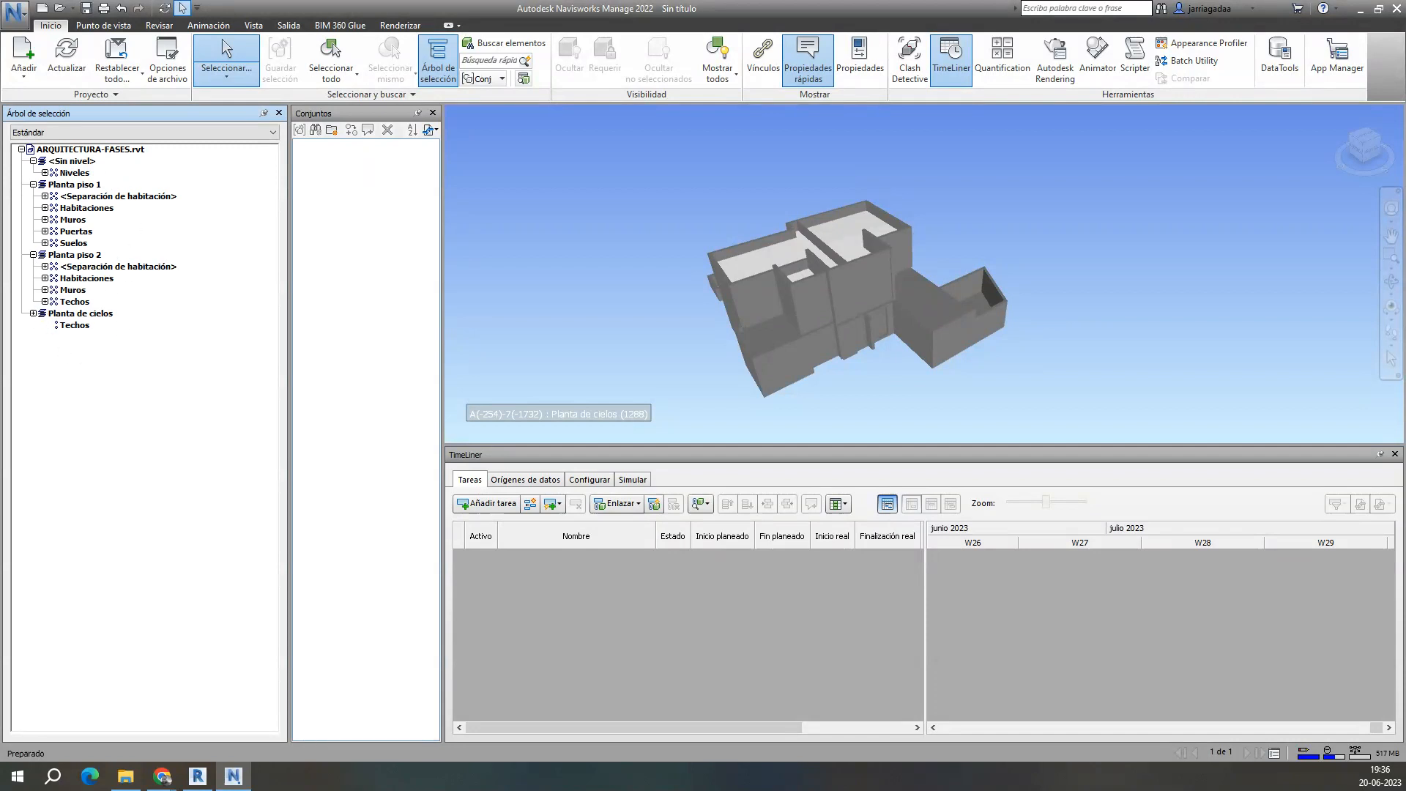
# Step: Change the selection tree to Compacta mode and expand ARQUITECTURA-FASES.rvt to its levels
pyautogui.click(147, 132)
pyautogui.click(141, 142)
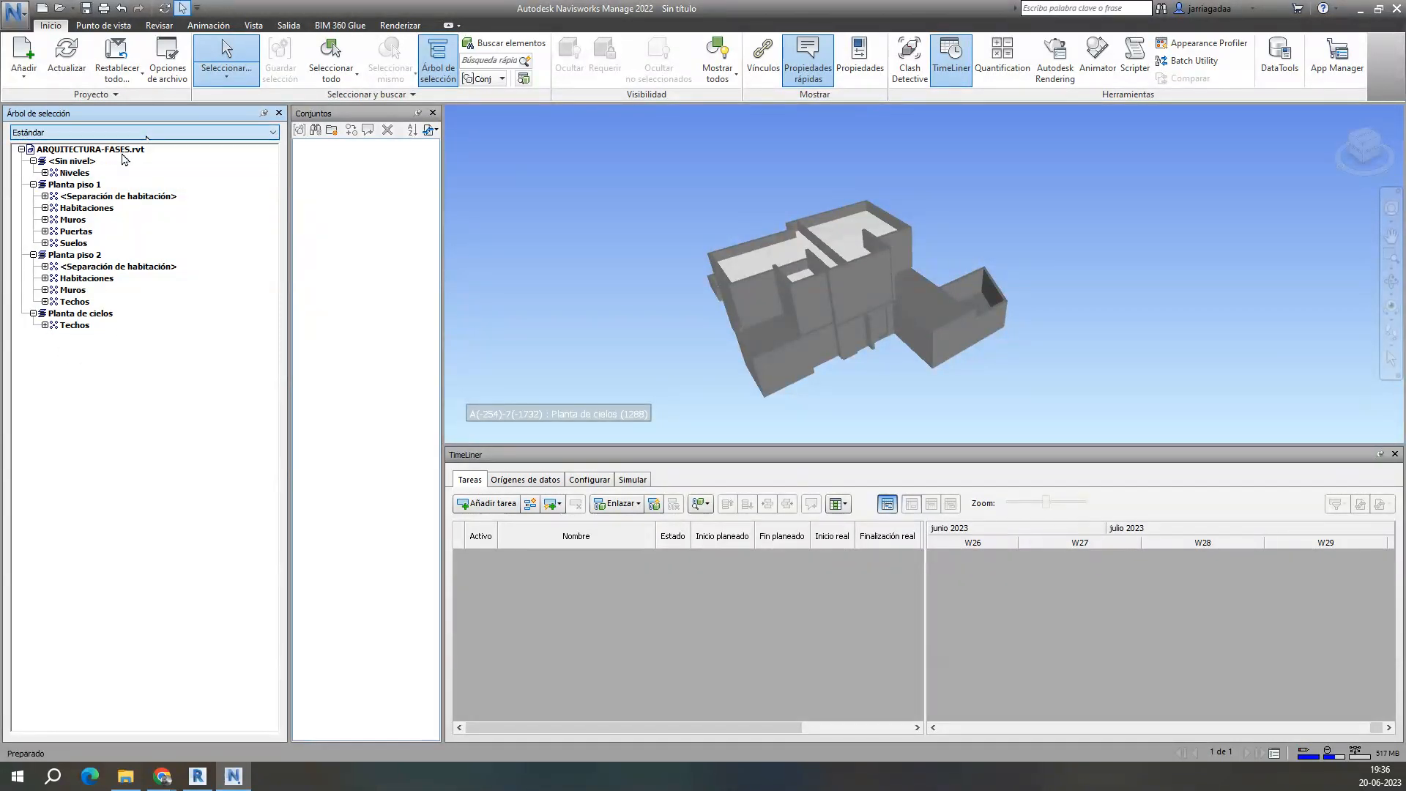
pyautogui.click(21, 150)
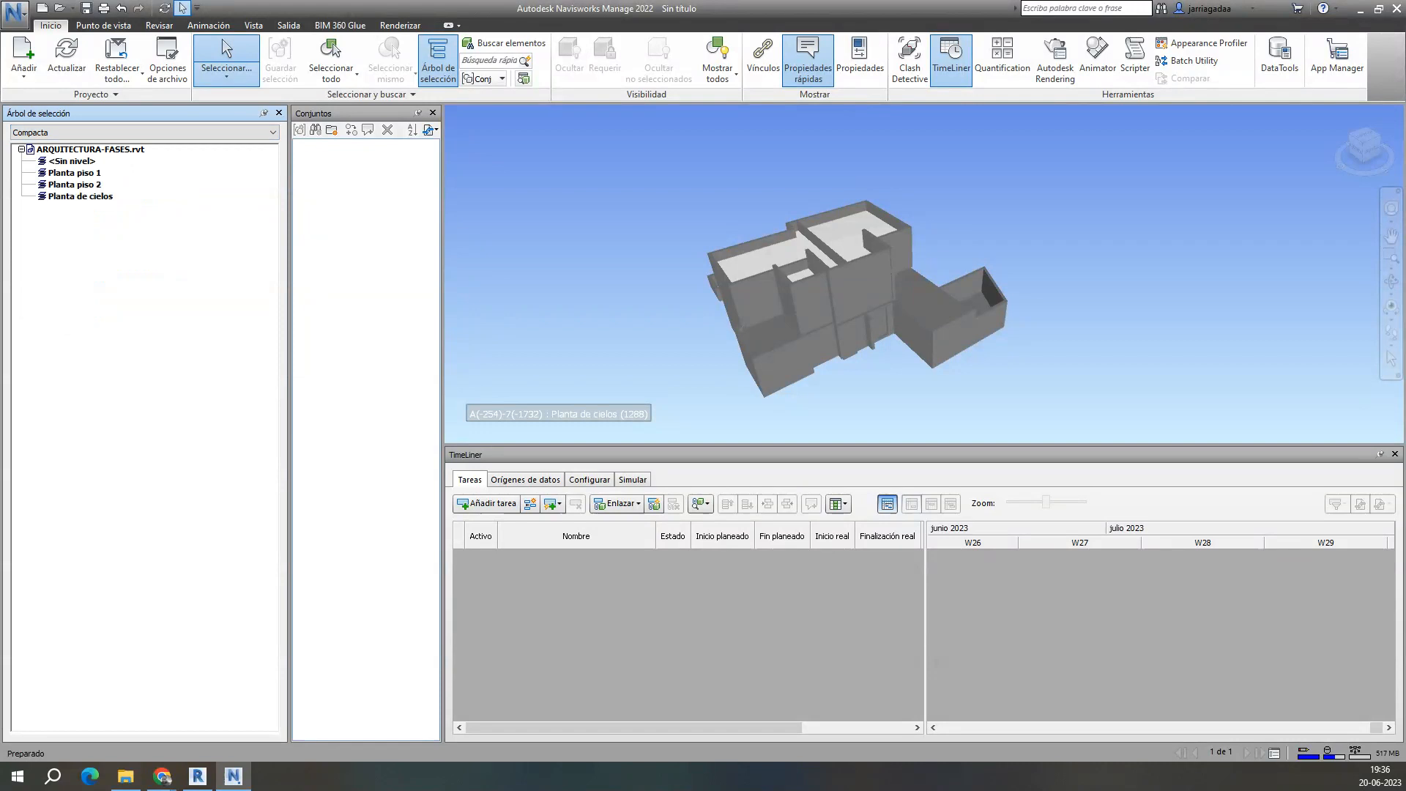
# Step: Highlight <Sin nivel>, Planta piso 1, Planta piso 2 and Planta de cielos in turn to examine their elements, and clear the selection
pyautogui.click(75, 162)
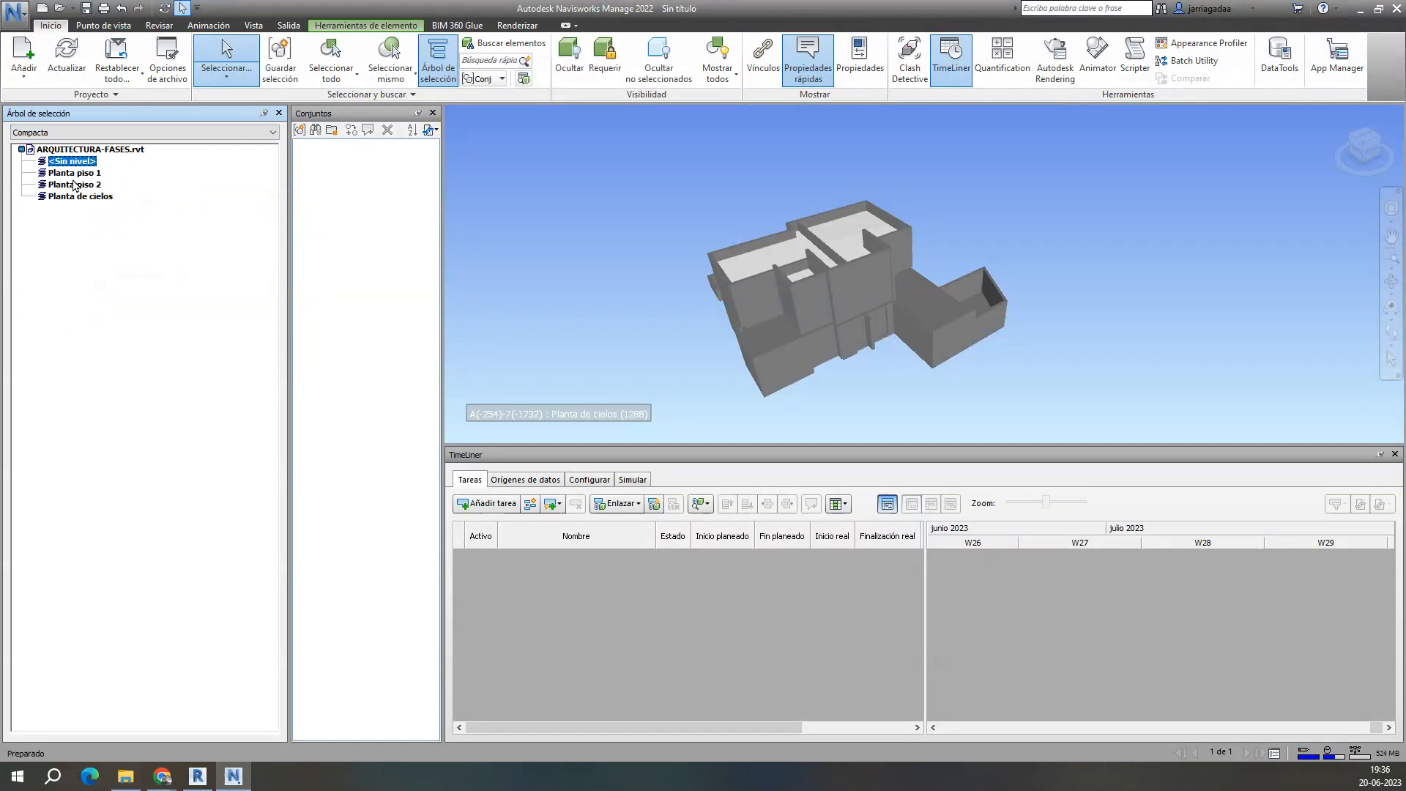
pyautogui.click(81, 196)
pyautogui.click(77, 185)
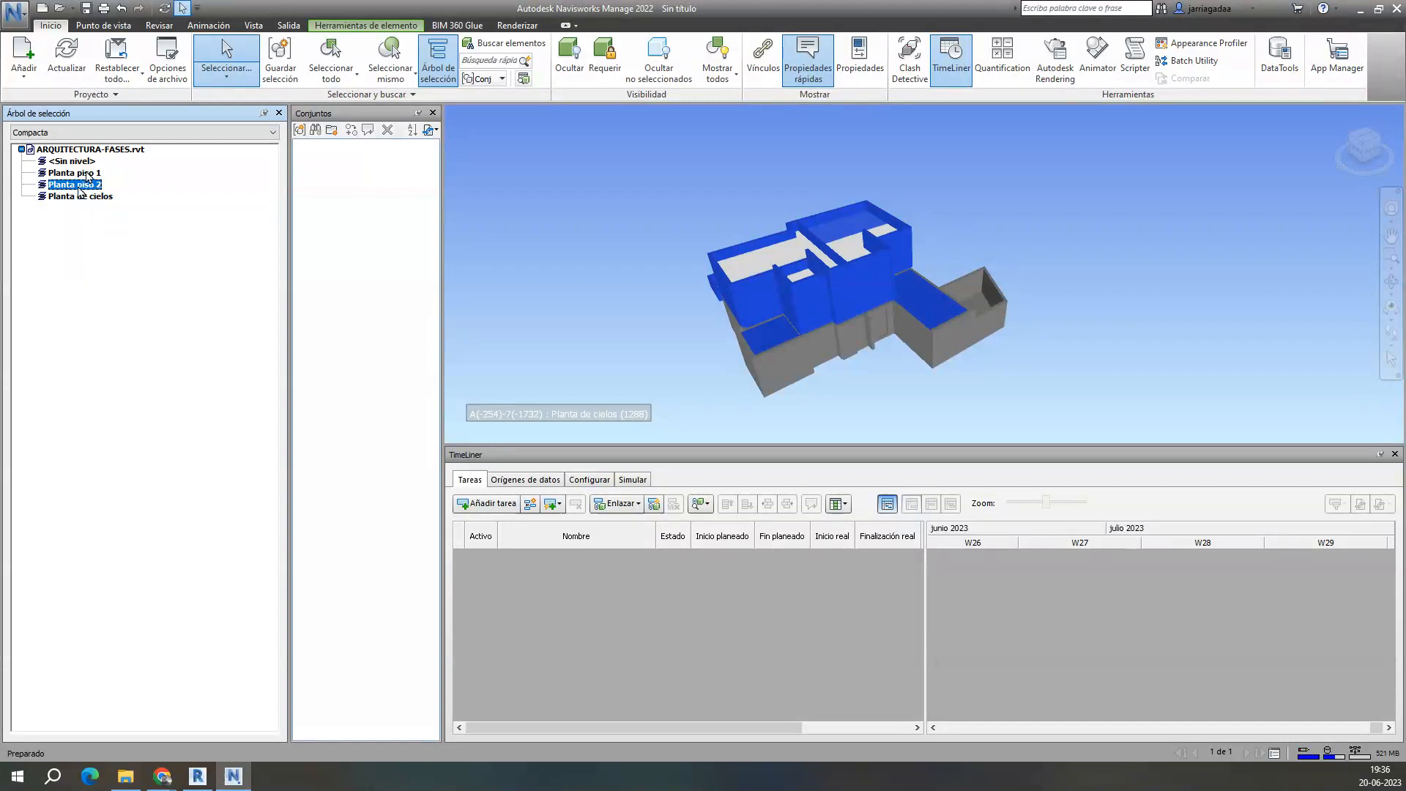
pyautogui.click(85, 174)
pyautogui.click(78, 162)
pyautogui.click(79, 174)
pyautogui.click(77, 186)
pyautogui.click(75, 198)
pyautogui.click(84, 175)
pyautogui.click(86, 164)
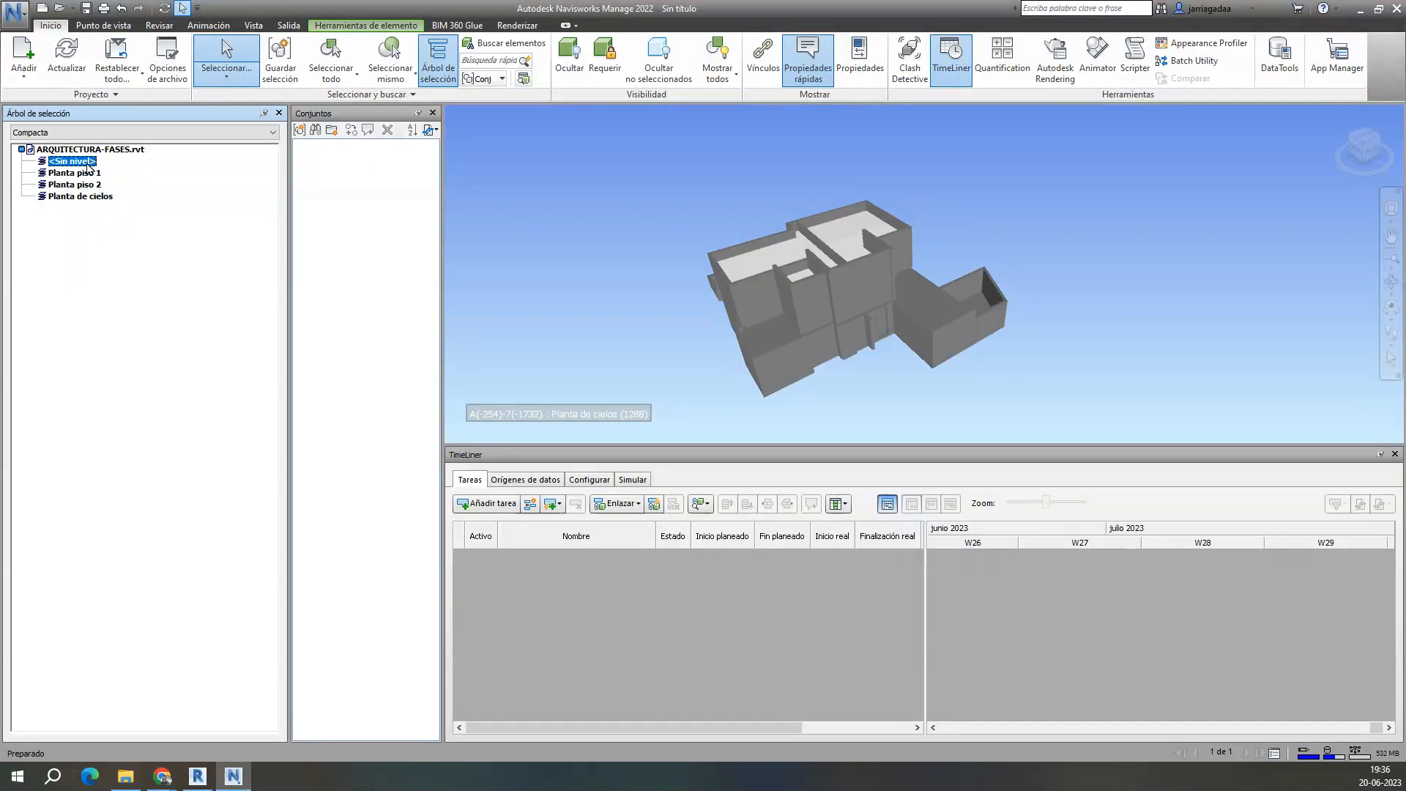
pyautogui.press('Escape')
# Step: Review the selection tree in Estándar mode once more, and return it to Propiedades mode
pyautogui.click(141, 134)
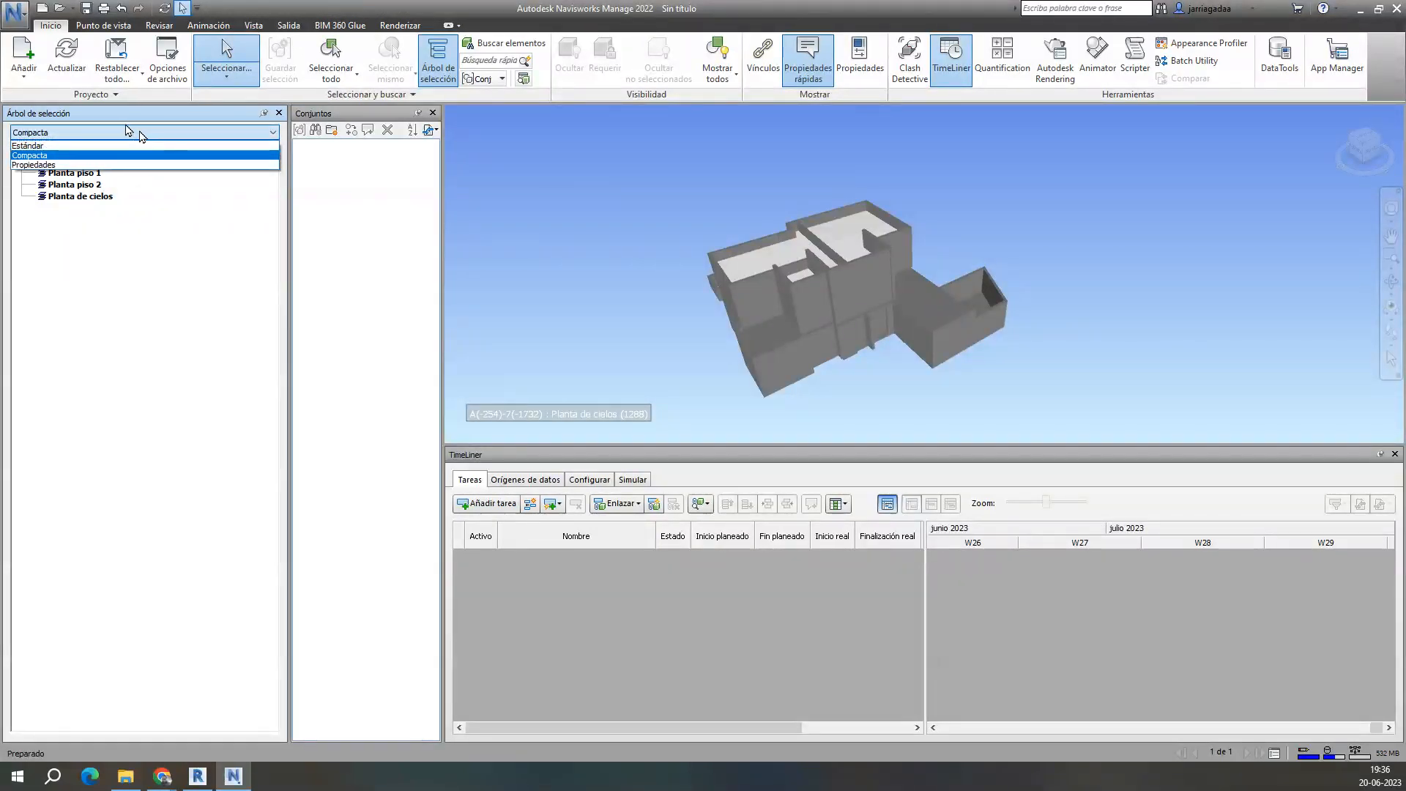
pyautogui.click(60, 146)
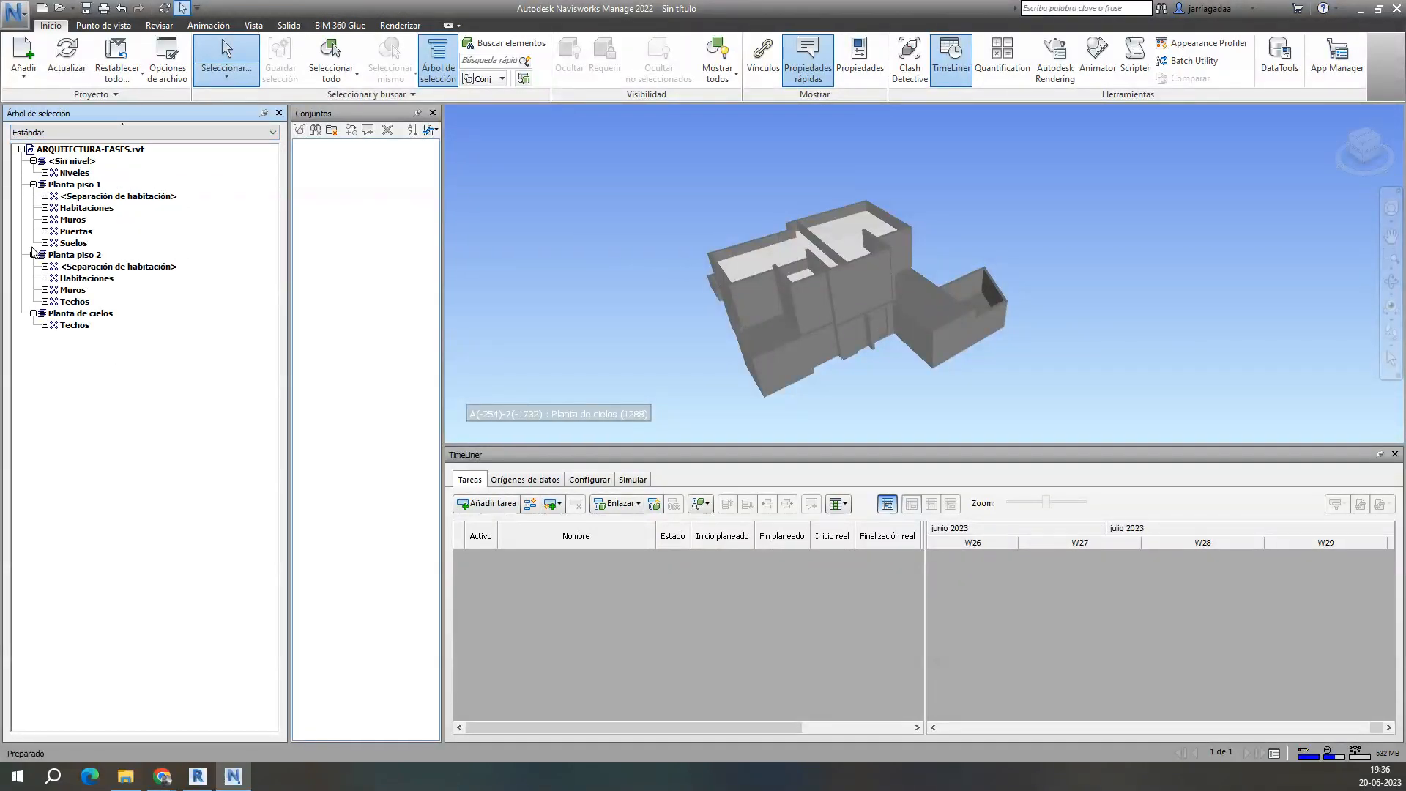
pyautogui.click(204, 135)
pyautogui.click(101, 167)
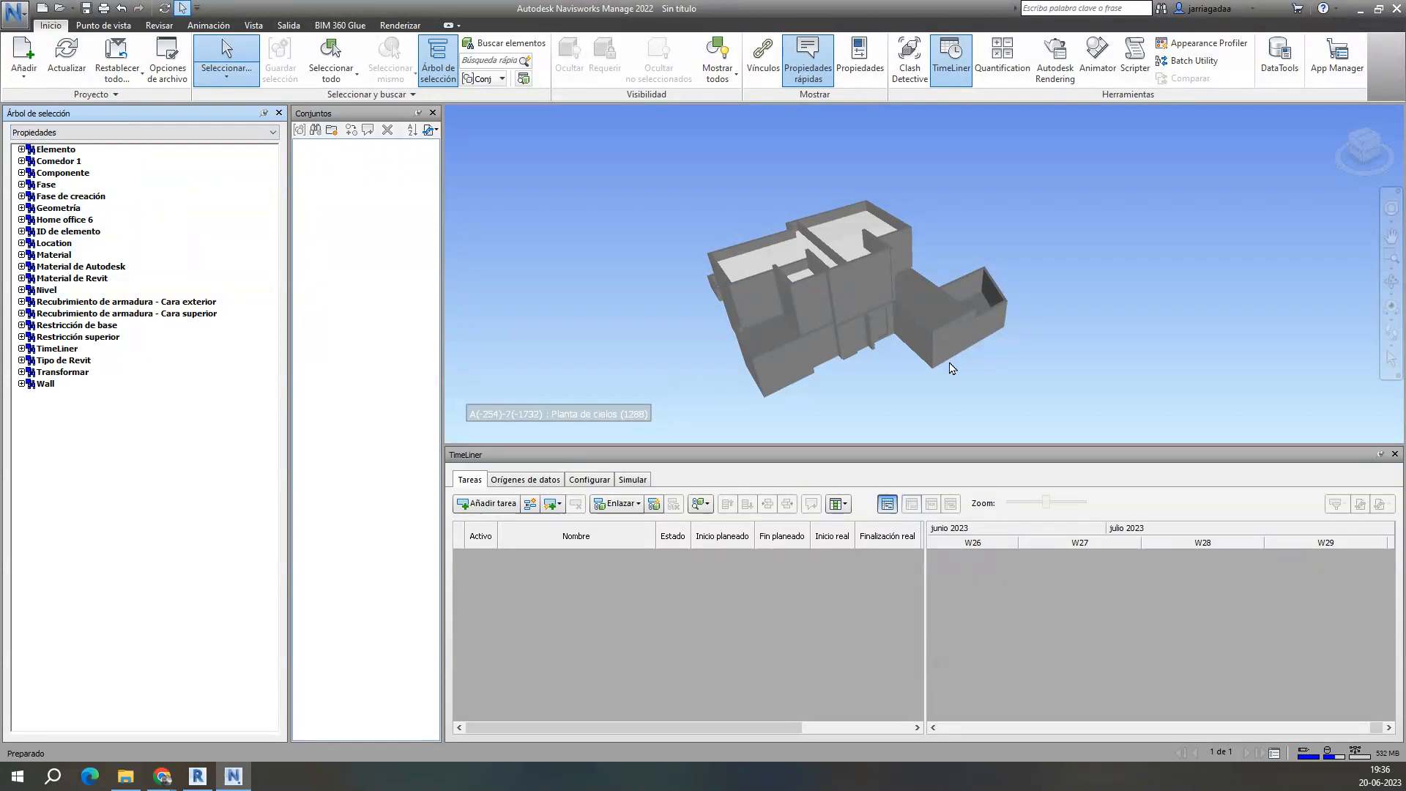
pyautogui.scroll(3, 900, 302)
pyautogui.scroll(1, 899, 302)
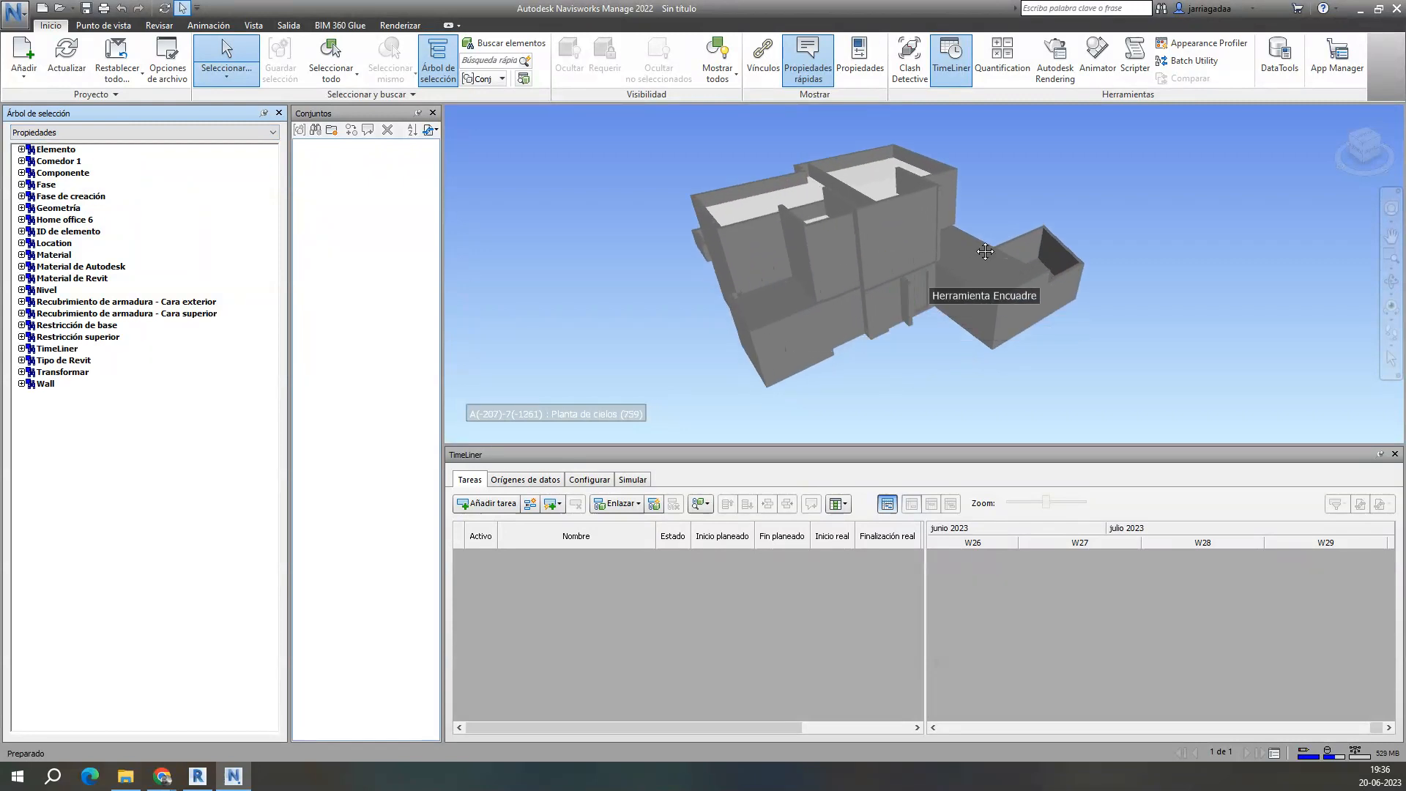
pyautogui.moveTo(984, 250); pyautogui.dragTo(972, 272, button='middle')
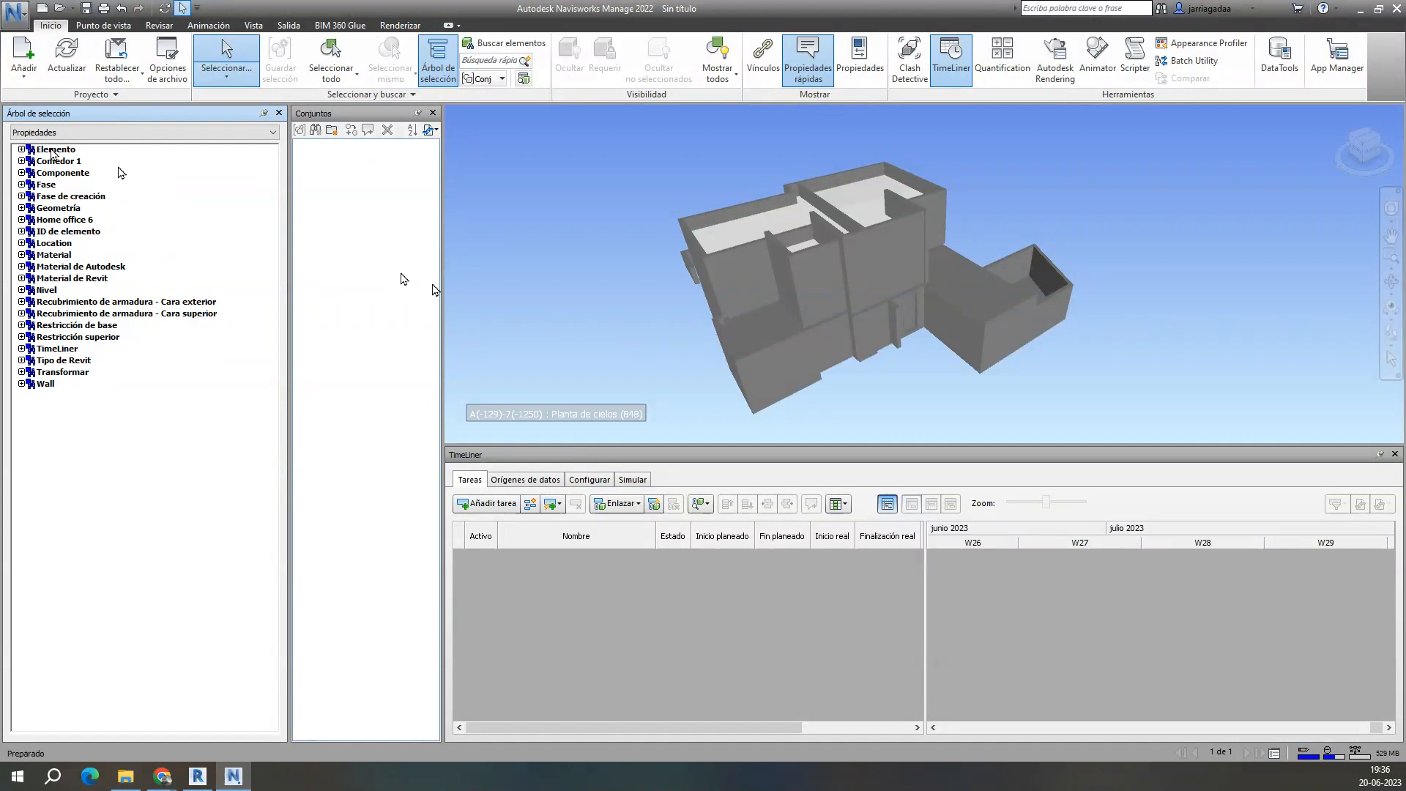
# Step: Examine which elements belong to the Componente and Fase properties, expanding Fase down to the 3-LOSA value under Nombre
pyautogui.click(80, 175)
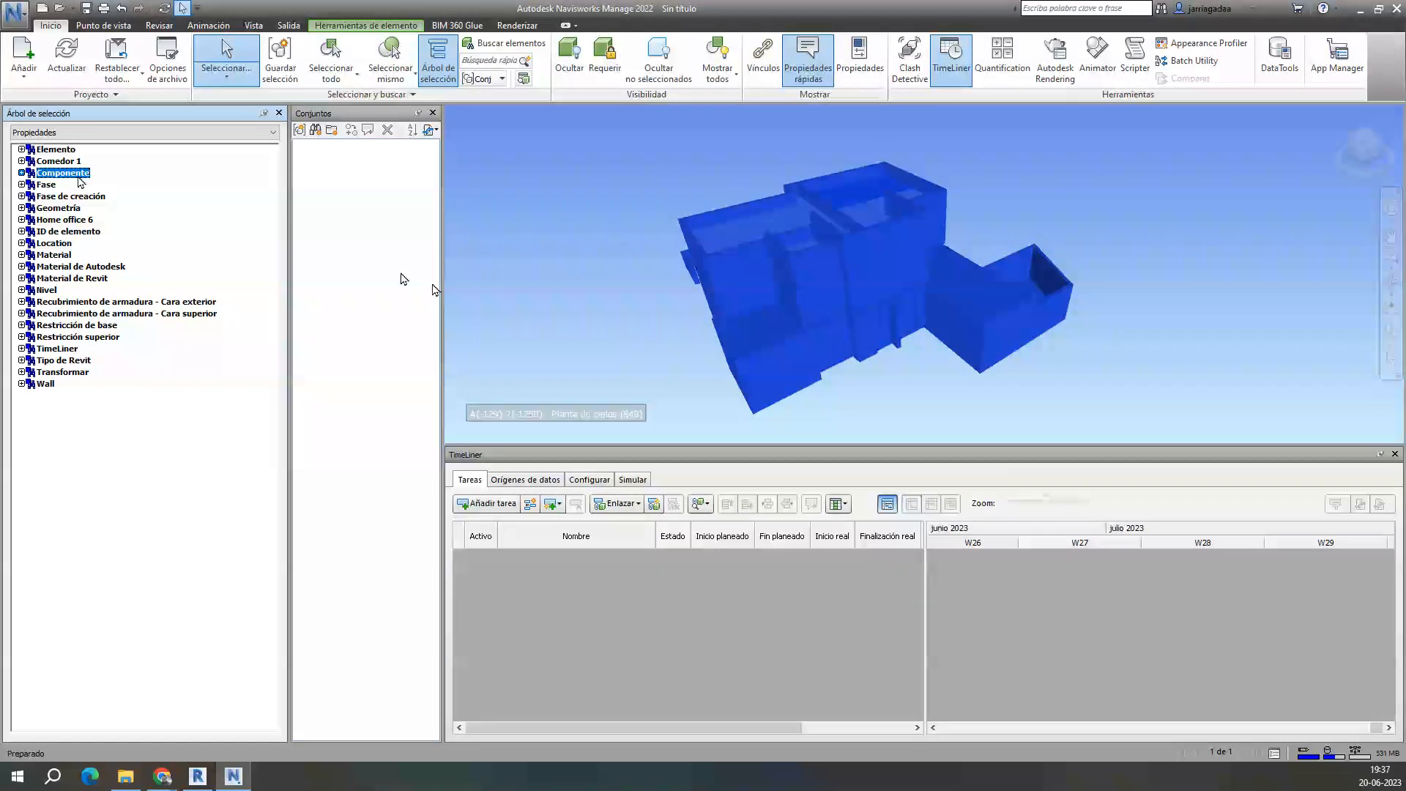
pyautogui.doubleClick(48, 185)
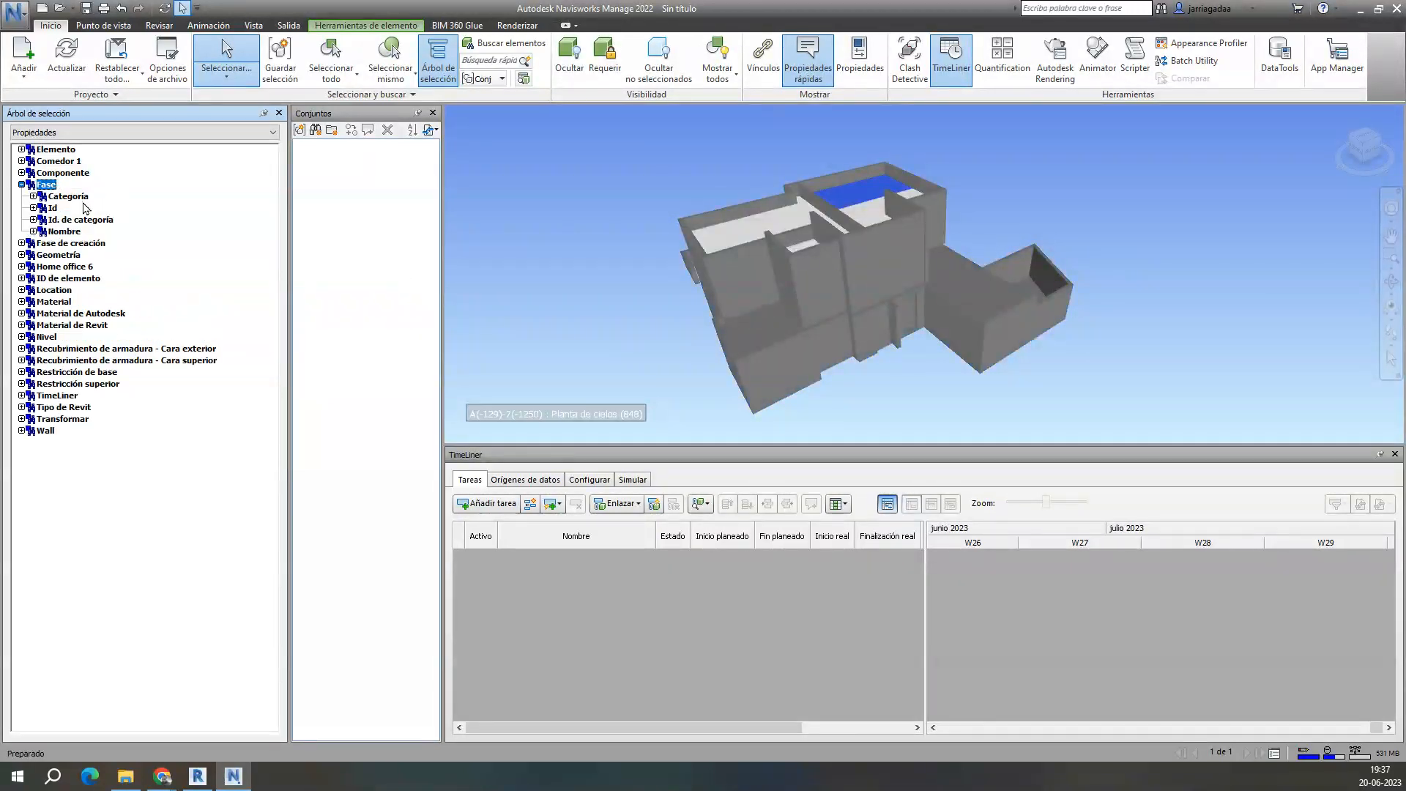
pyautogui.click(65, 231)
pyautogui.click(33, 231)
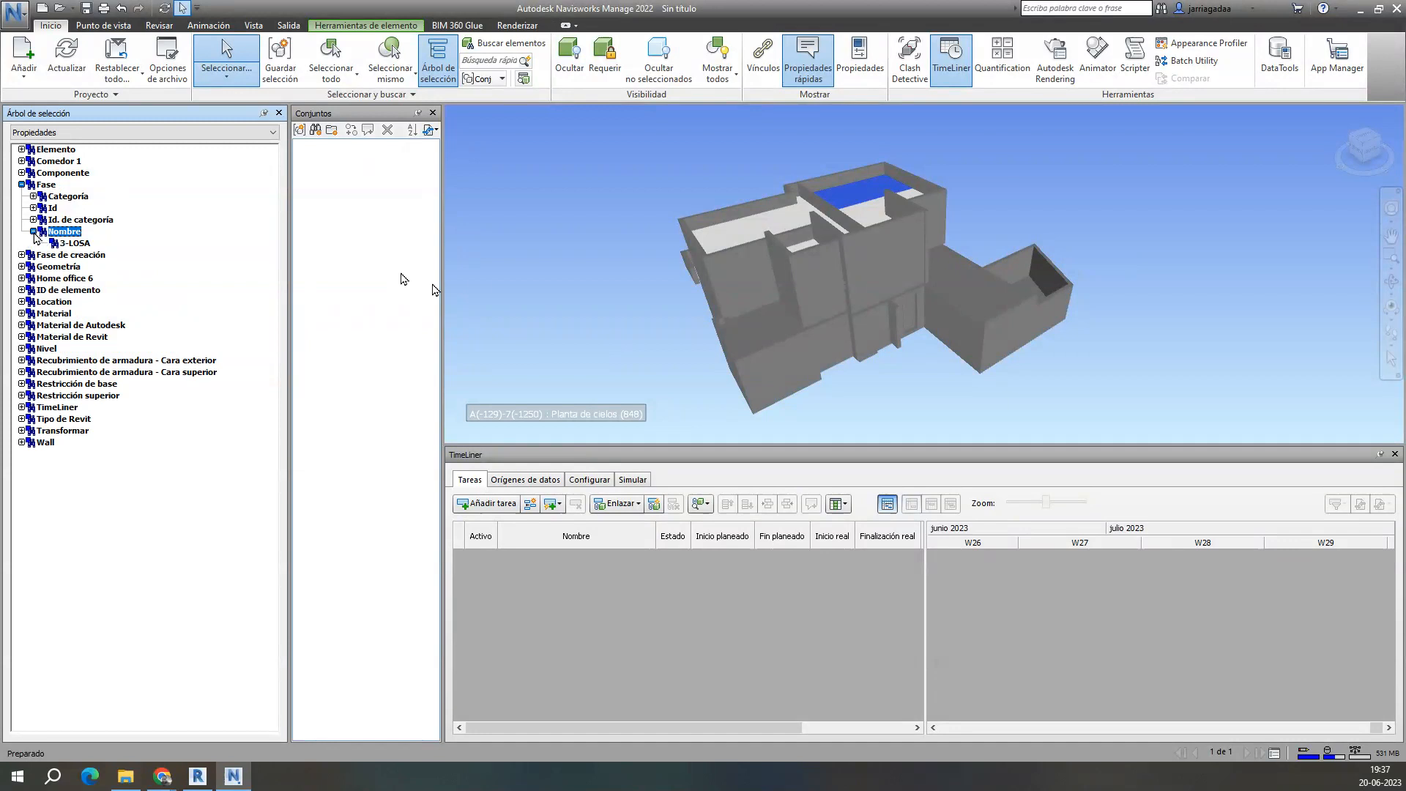
pyautogui.click(46, 184)
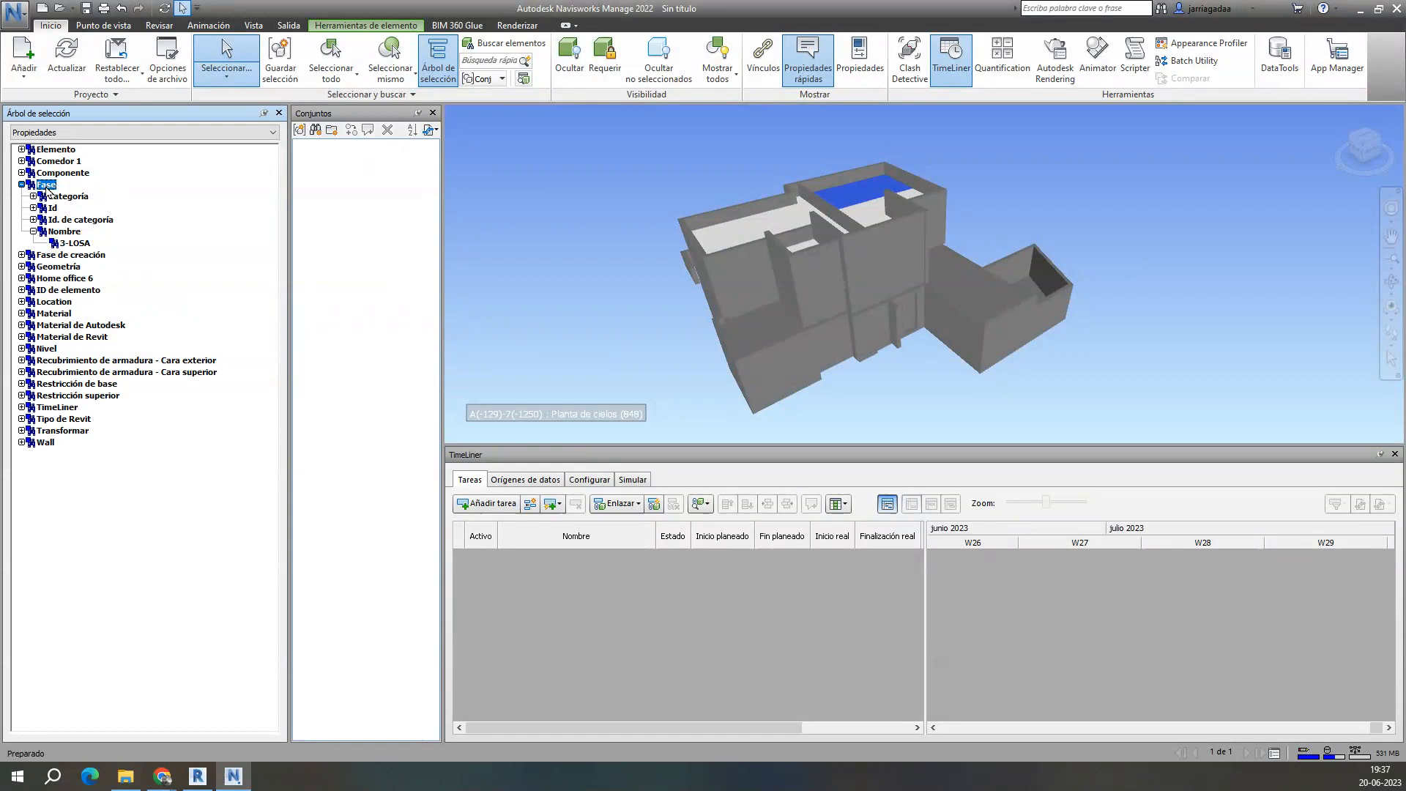
pyautogui.click(80, 244)
# Step: Expand the Home office 6 room to examine its Área, Nombre, Desfase de base and Desfase de límite properties, and collapse it
pyautogui.click(71, 279)
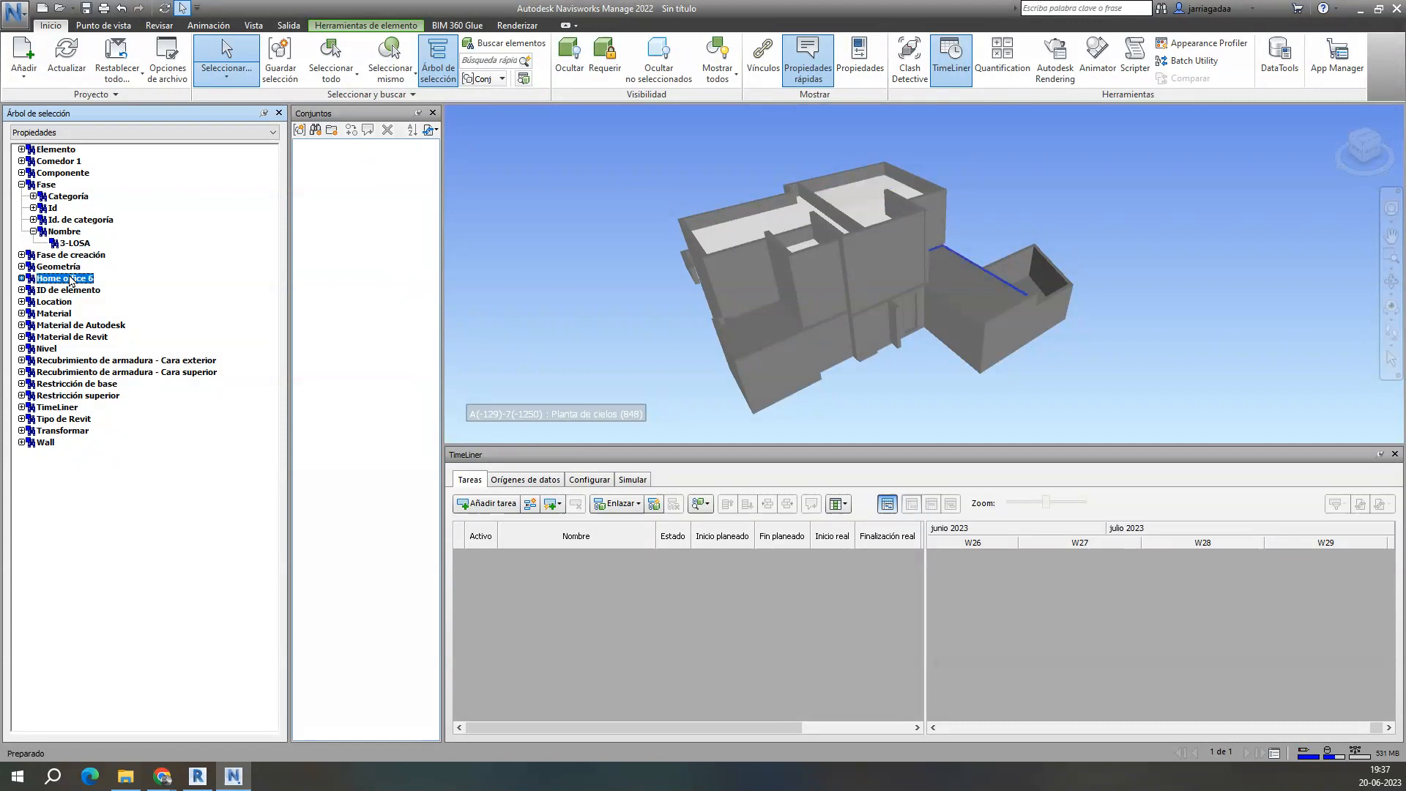
pyautogui.doubleClick(71, 279)
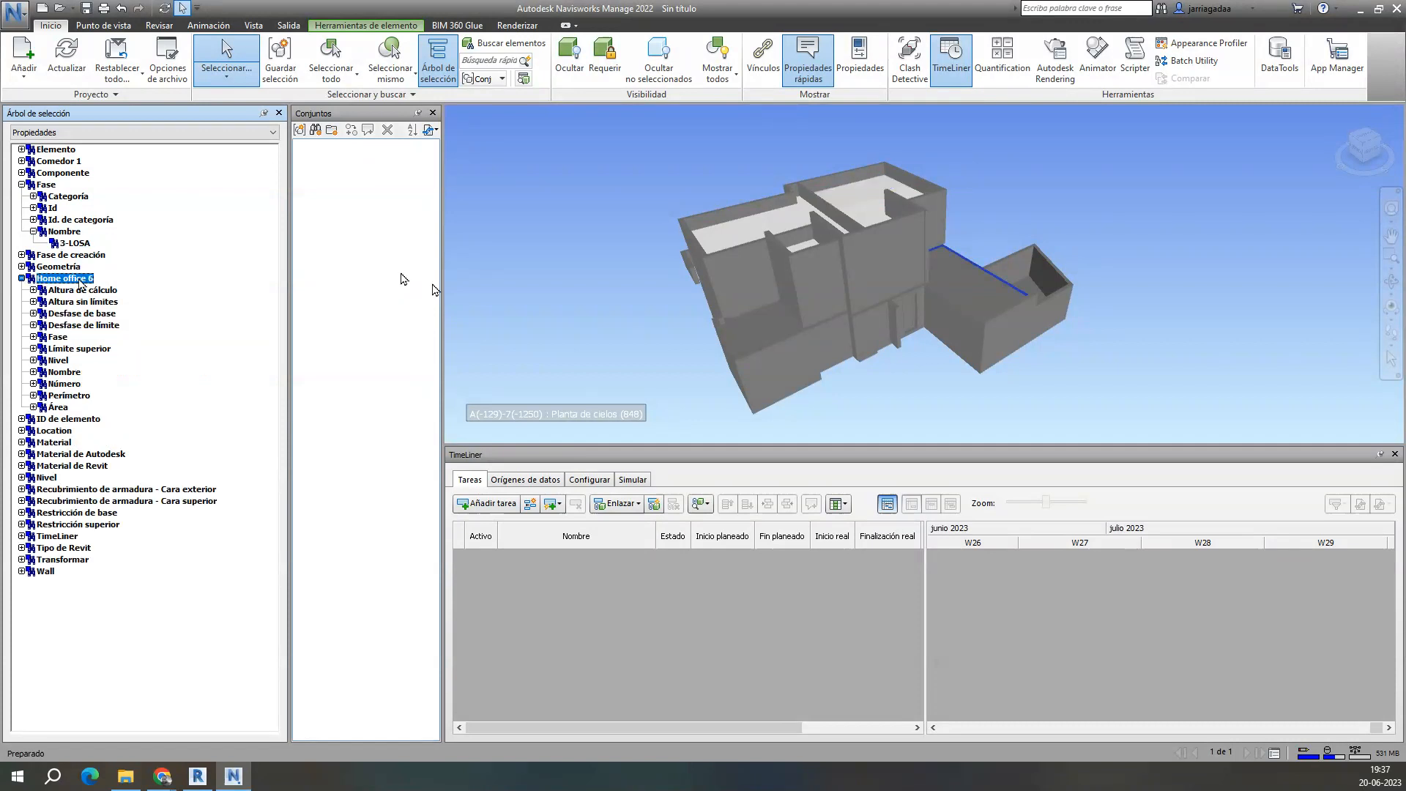
pyautogui.click(58, 407)
pyautogui.click(64, 372)
pyautogui.click(71, 314)
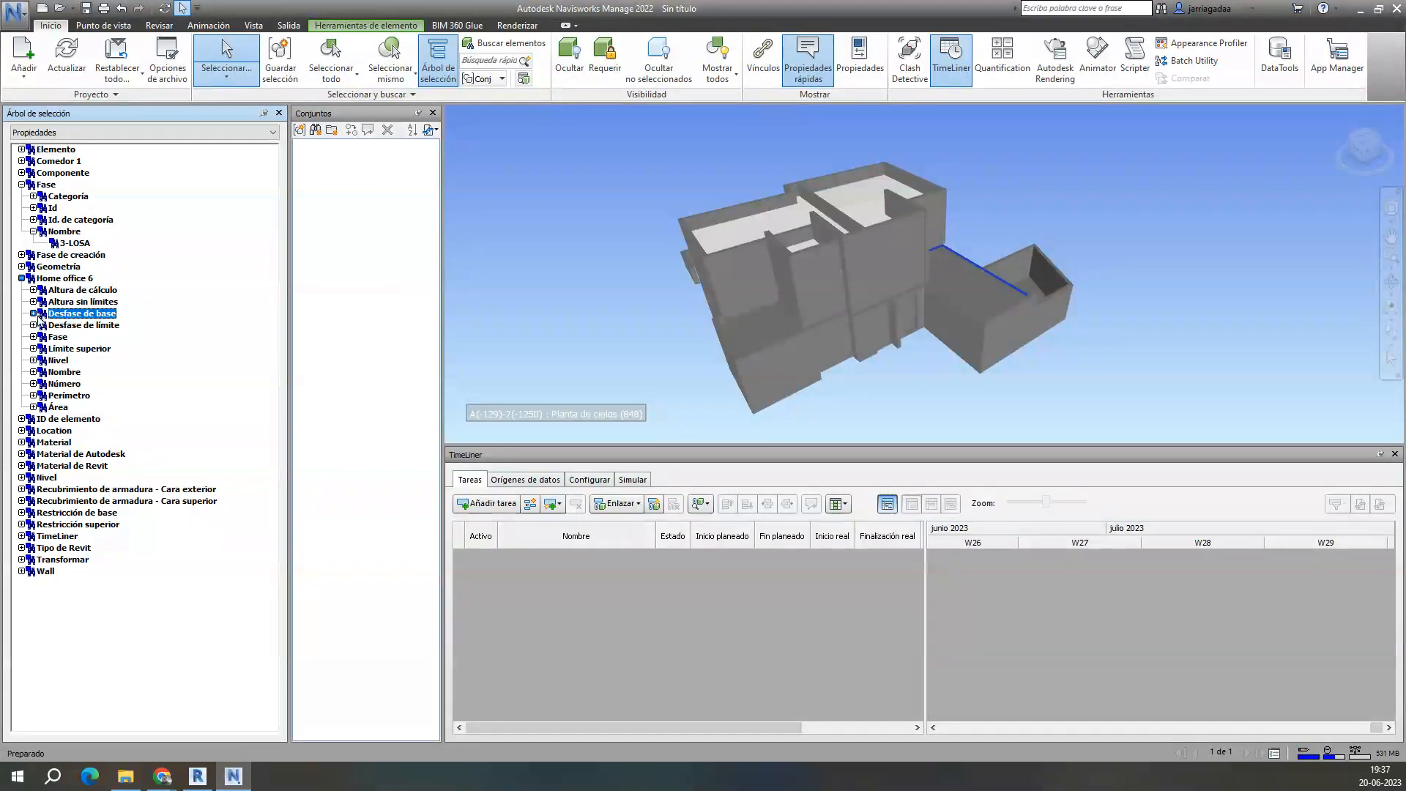
pyautogui.click(33, 314)
pyautogui.click(79, 337)
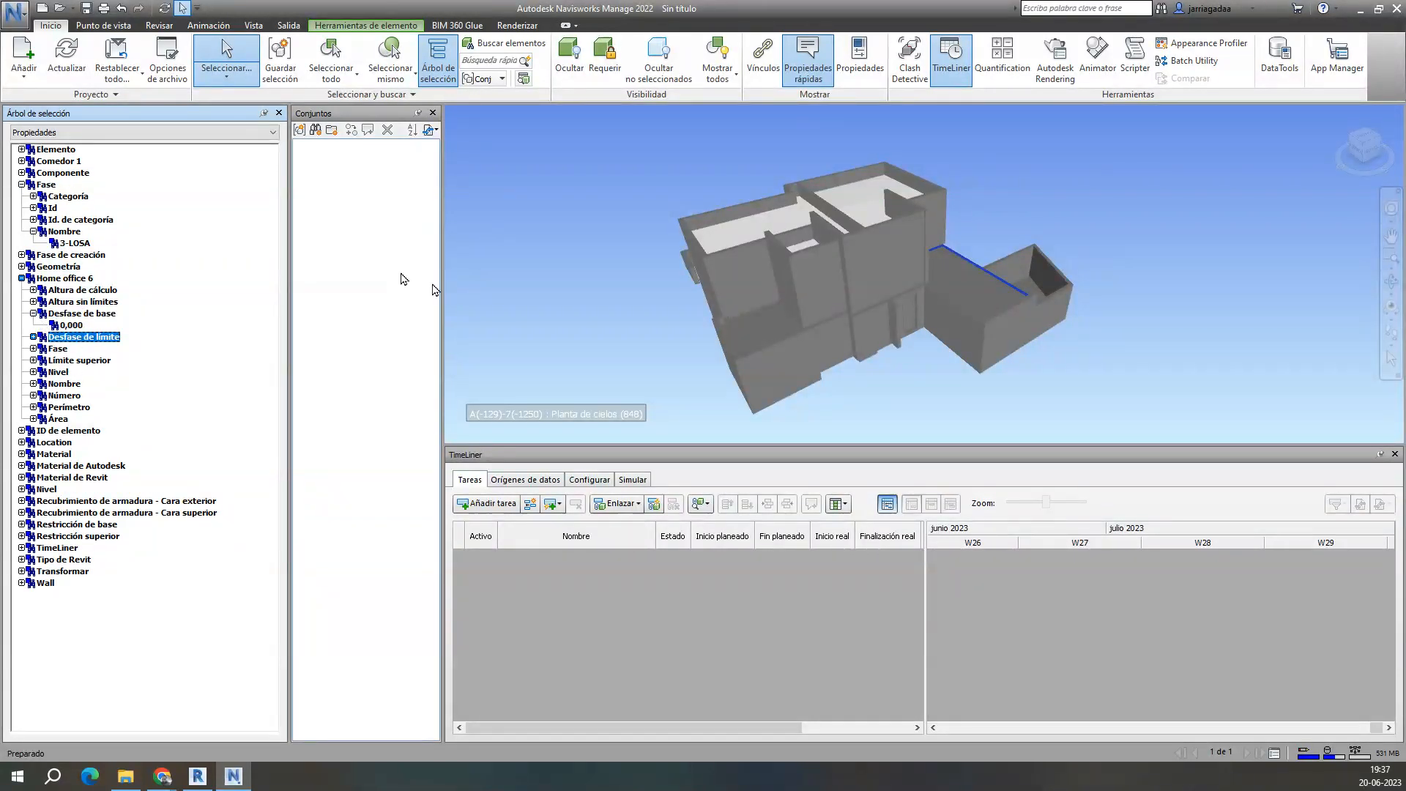
pyautogui.click(21, 279)
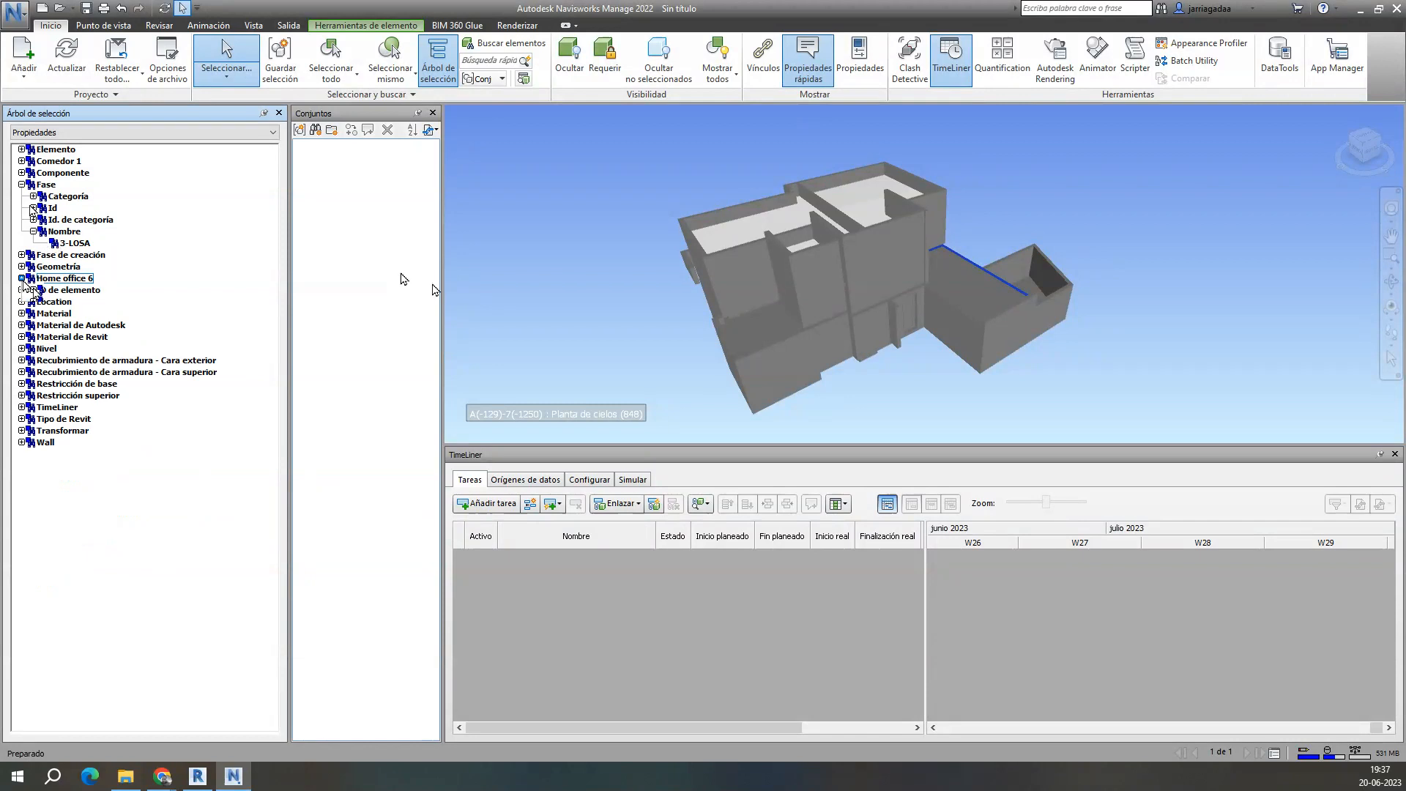
# Step: Highlight the 3-LOSA value under Fase to check its elements, and expand Componente to review its property list
pyautogui.click(74, 244)
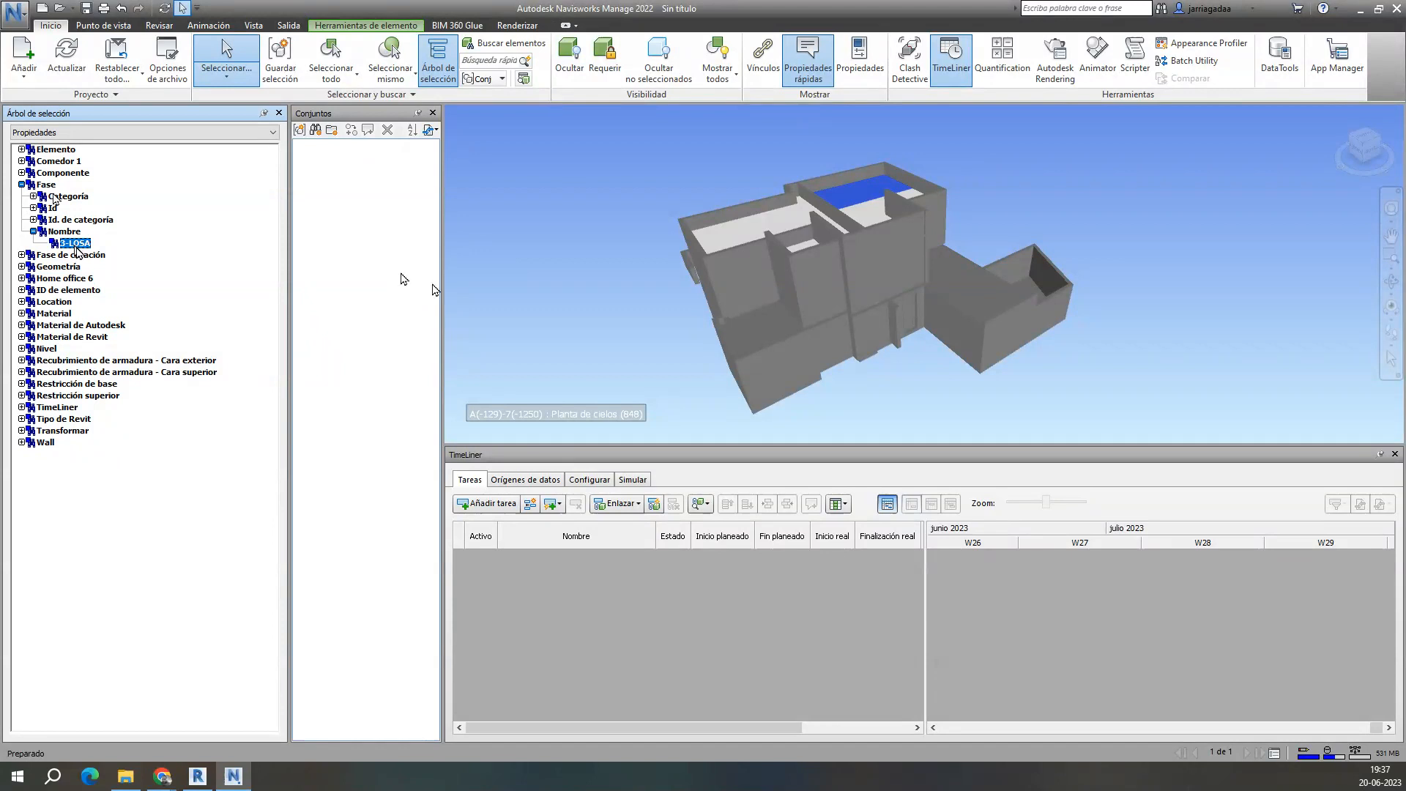
pyautogui.click(21, 184)
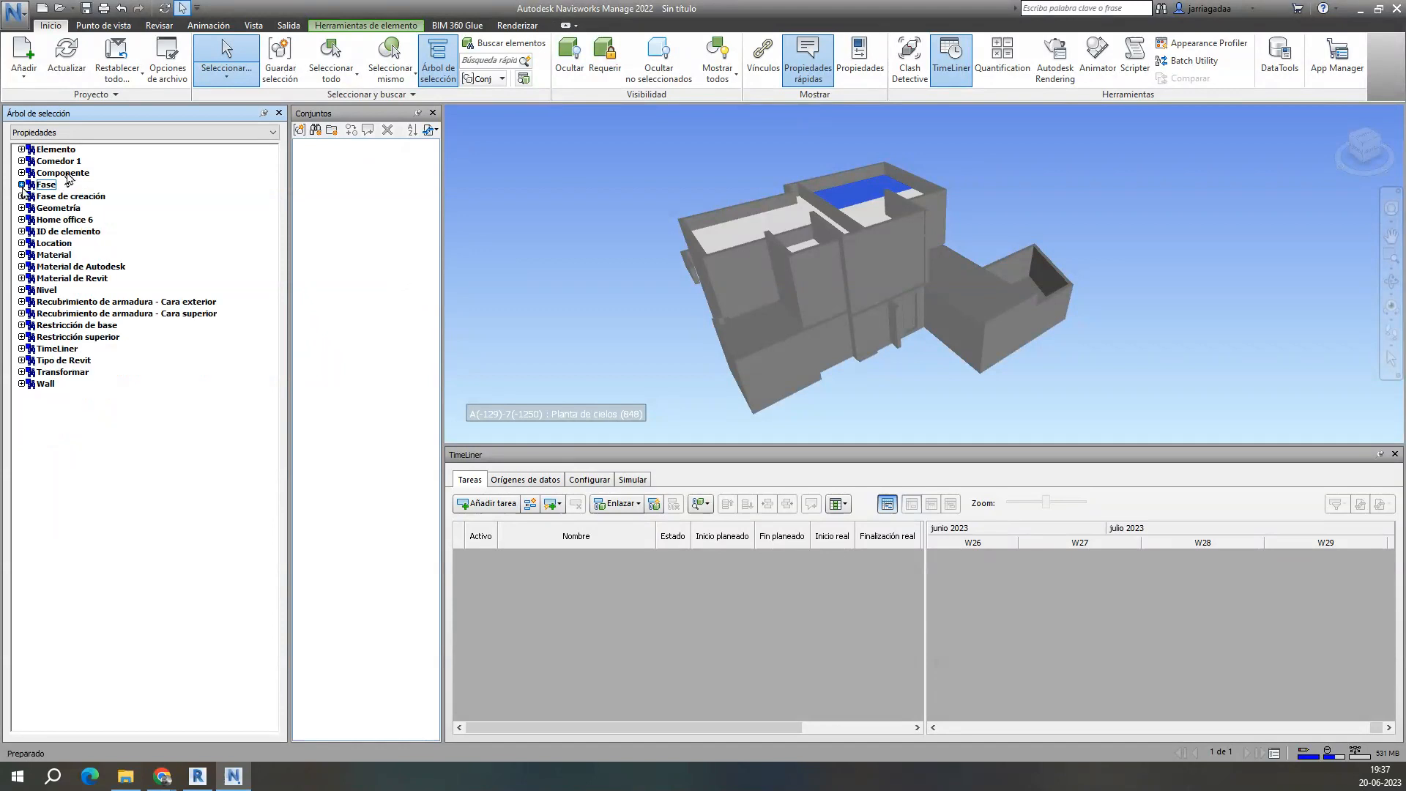
pyautogui.click(63, 173)
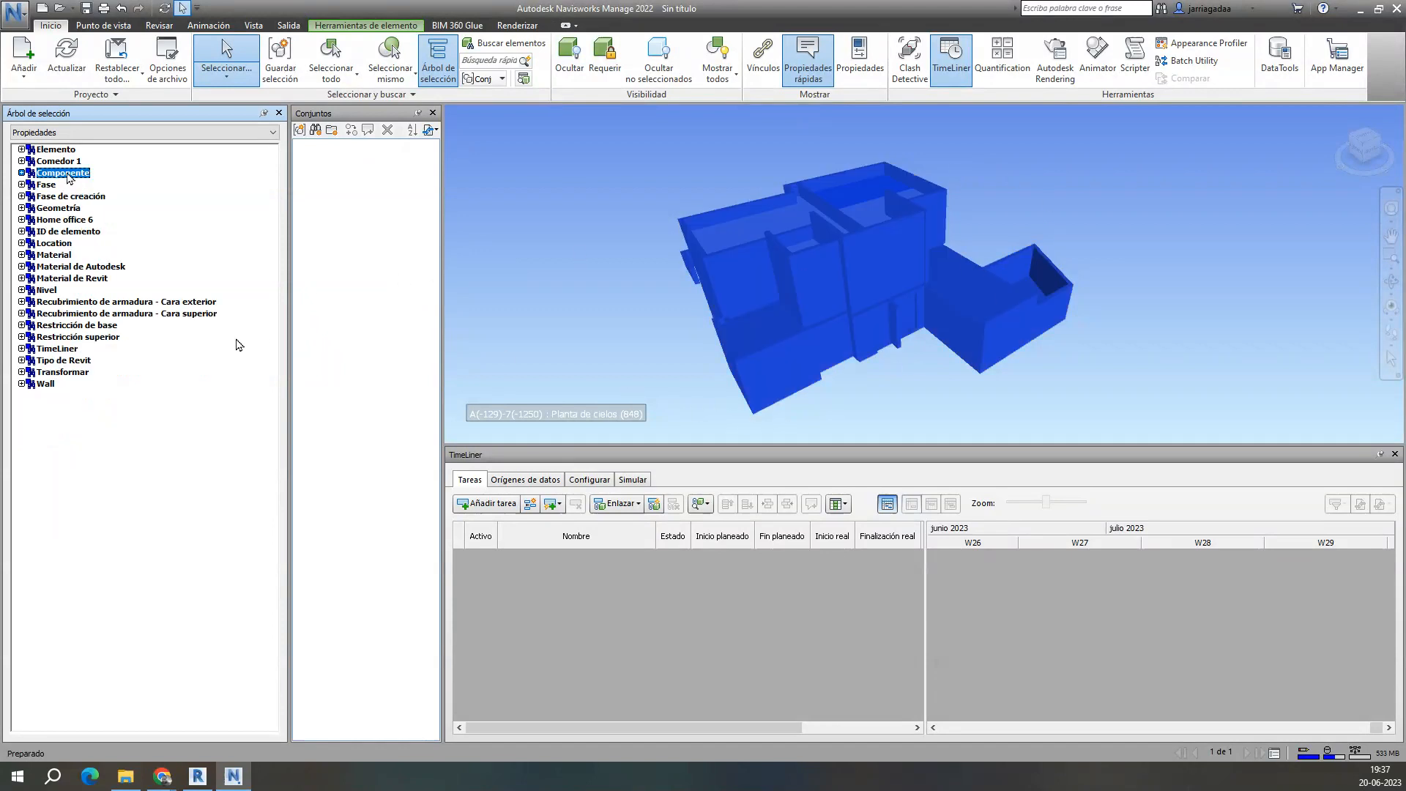
pyautogui.click(22, 174)
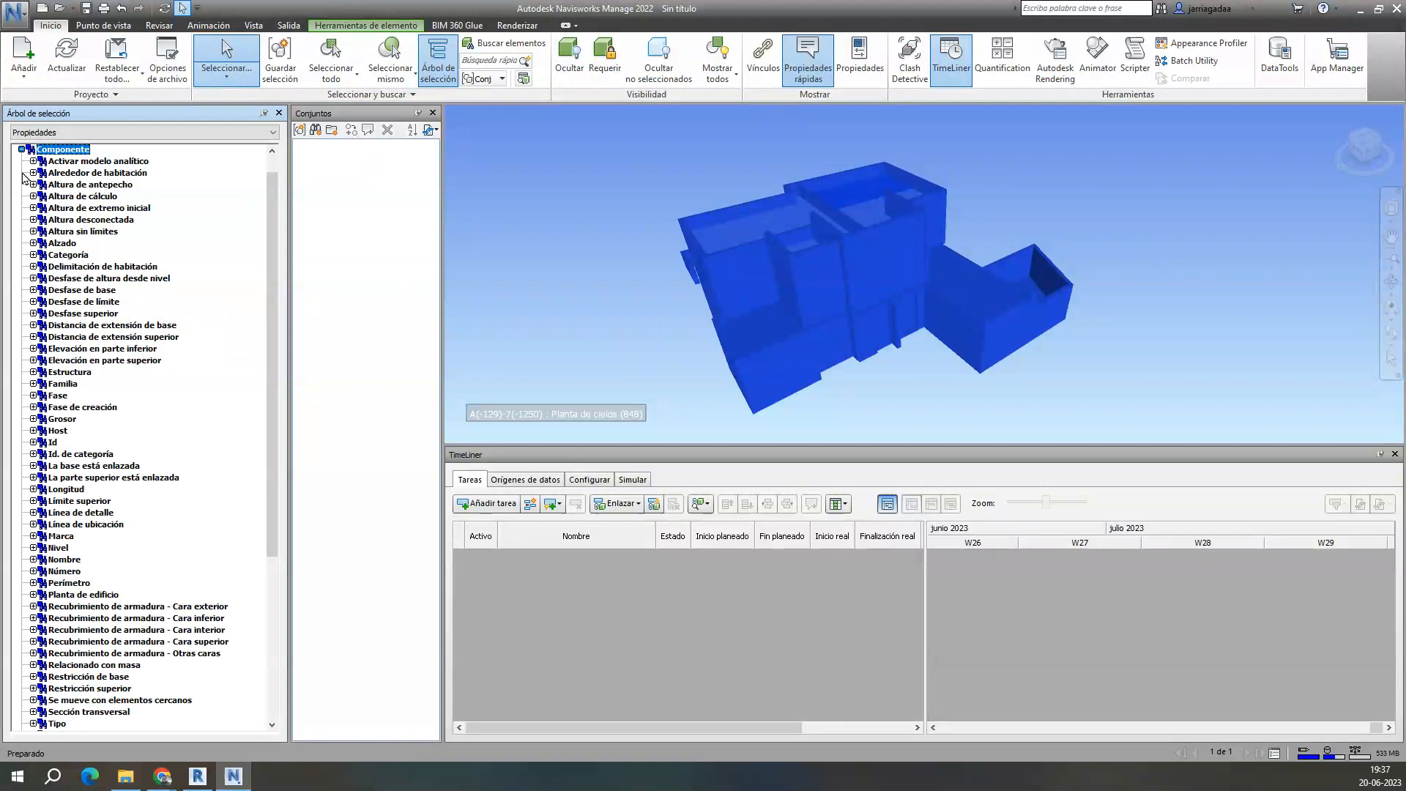
pyautogui.scroll(-2, 142, 489)
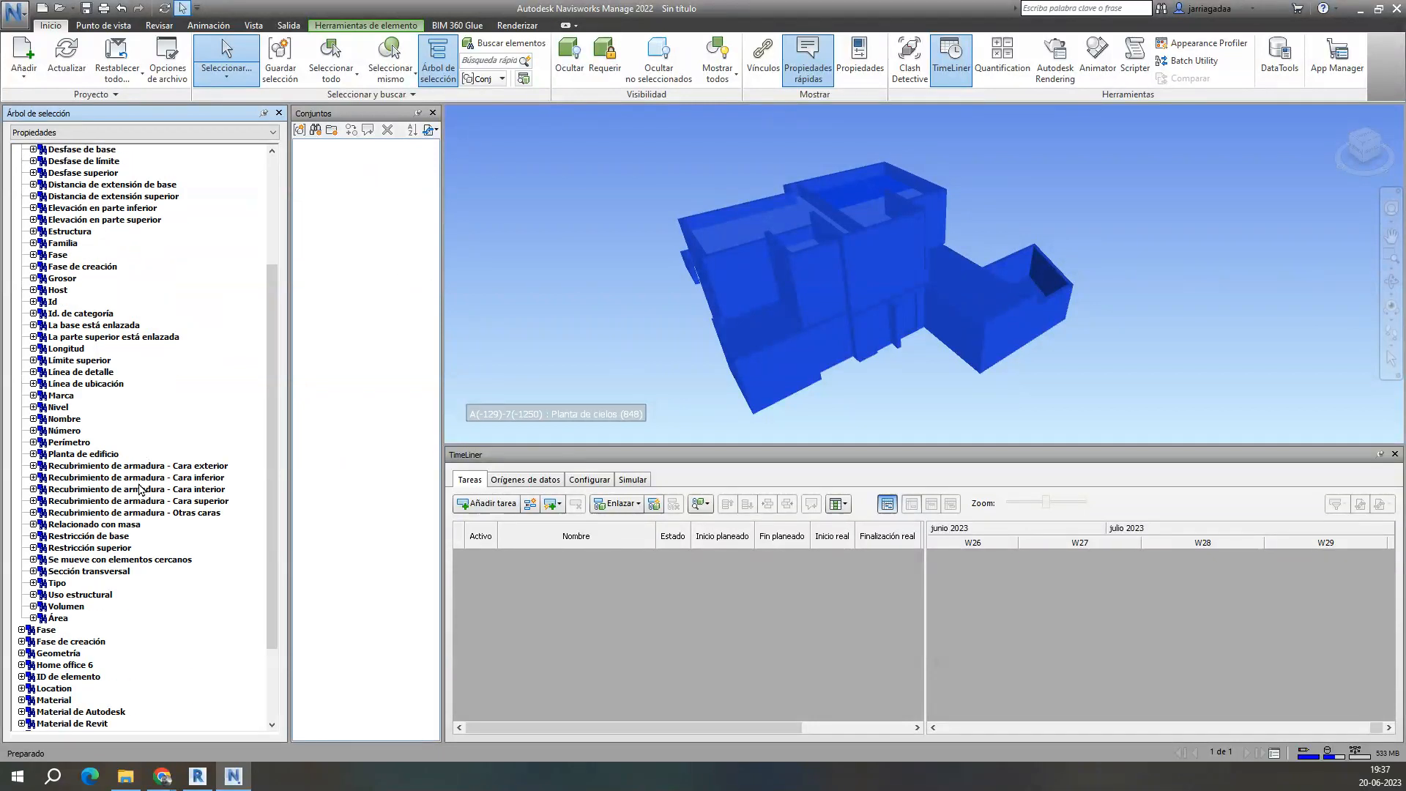
pyautogui.scroll(3, 142, 489)
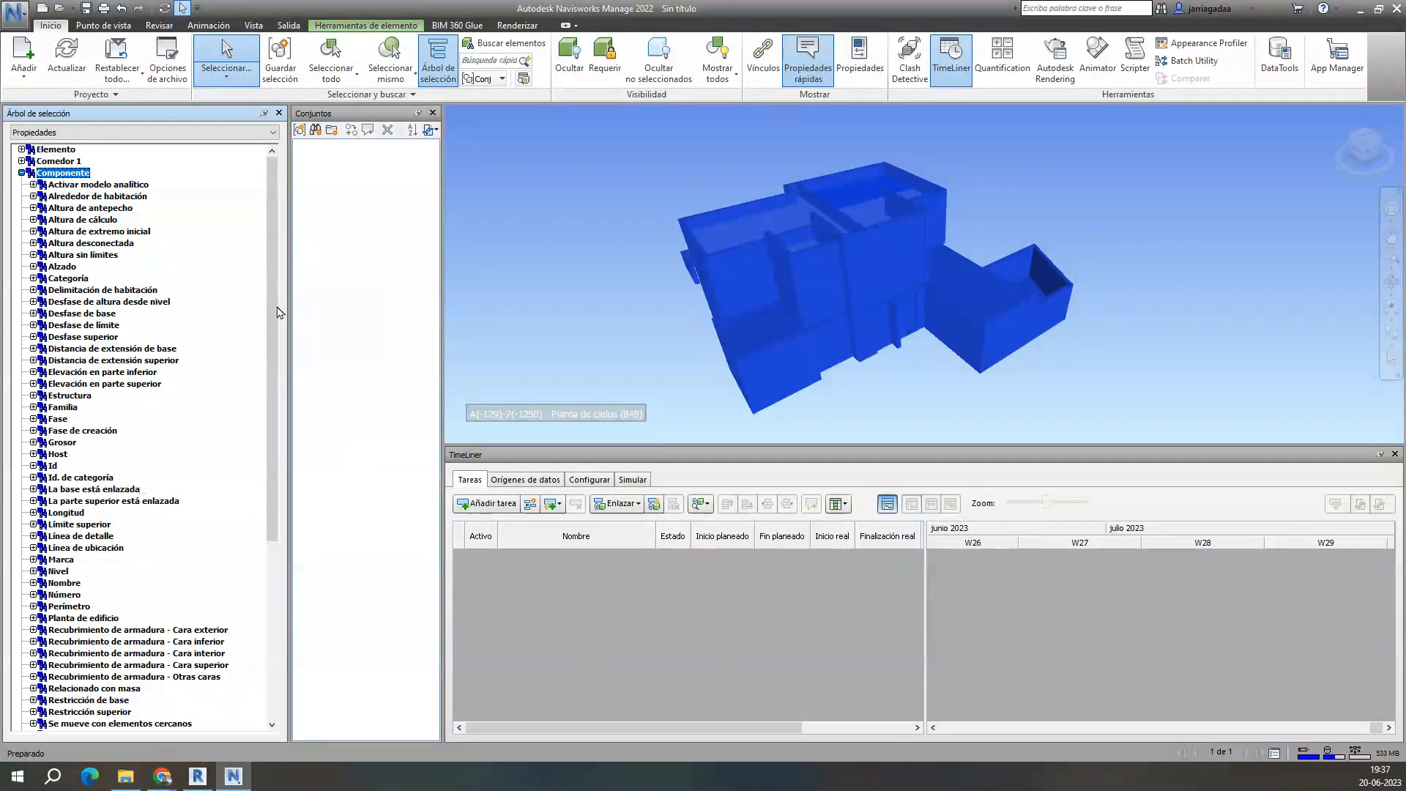
# Step: Expand Fase inside Componente and highlight its Phase "3-LOSA" value to examine the elements it covers
pyautogui.click(53, 419)
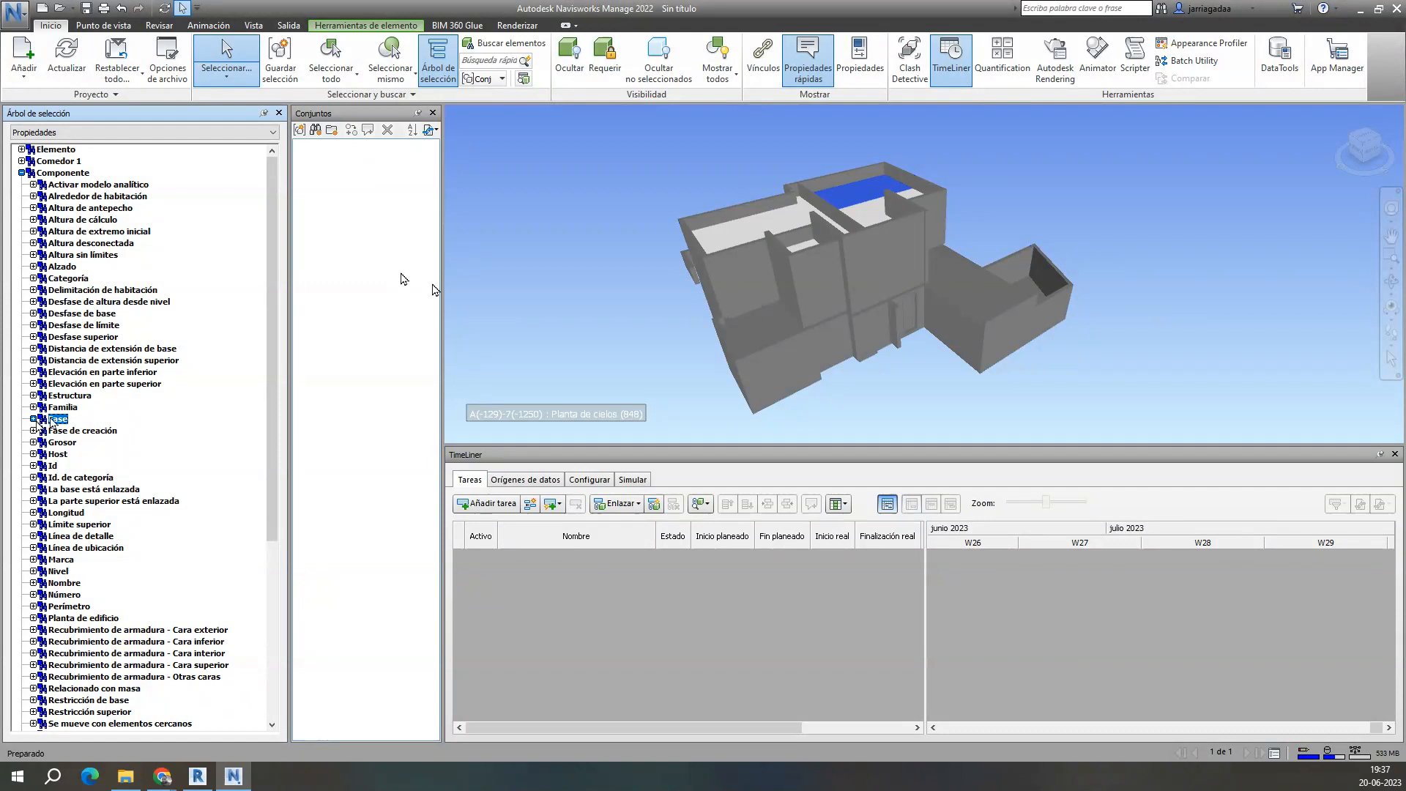
pyautogui.click(33, 419)
pyautogui.scroll(-1, 110, 410)
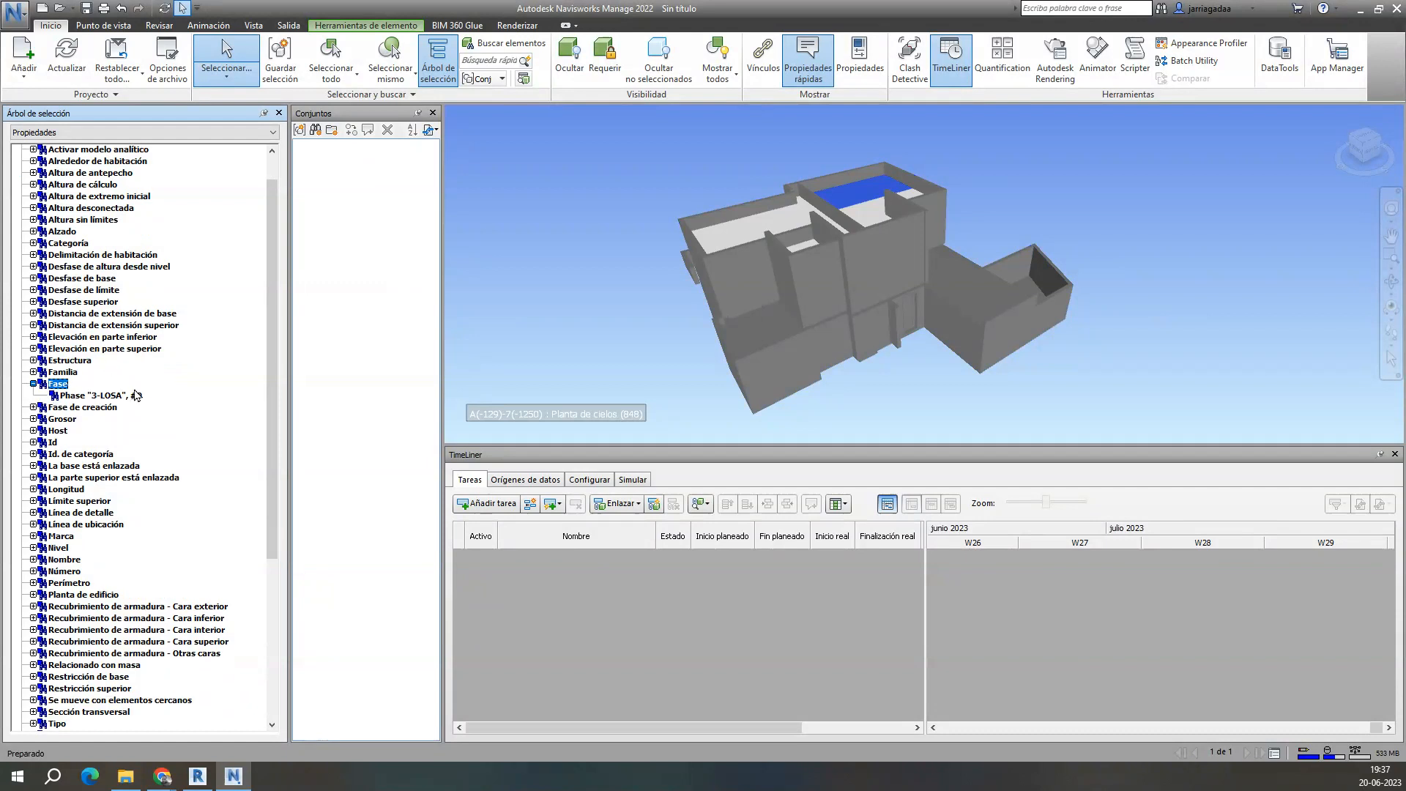
pyautogui.click(102, 395)
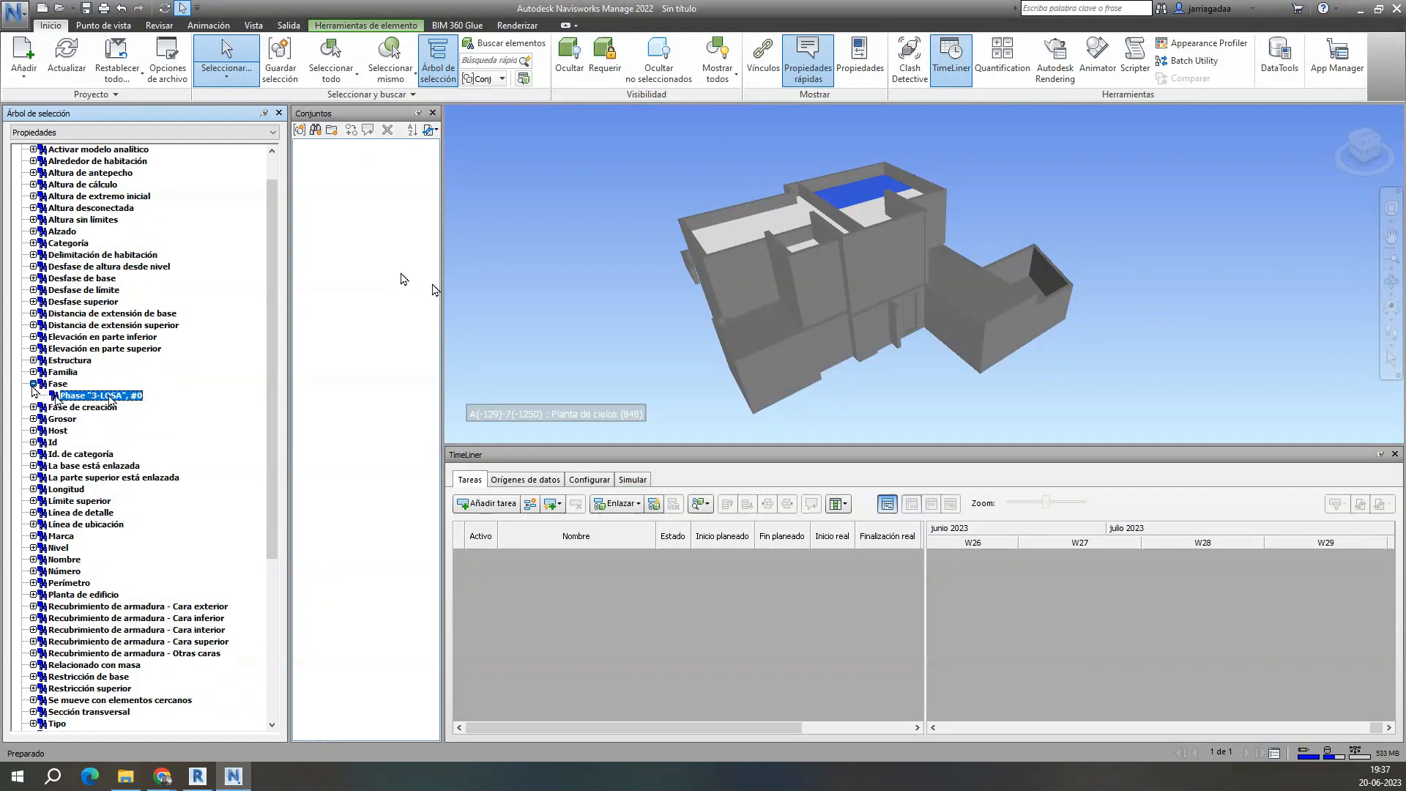
# Step: Expand Fase de creación inside Componente to list its phases, and collapse the neighbouring Fase property
pyautogui.click(44, 407)
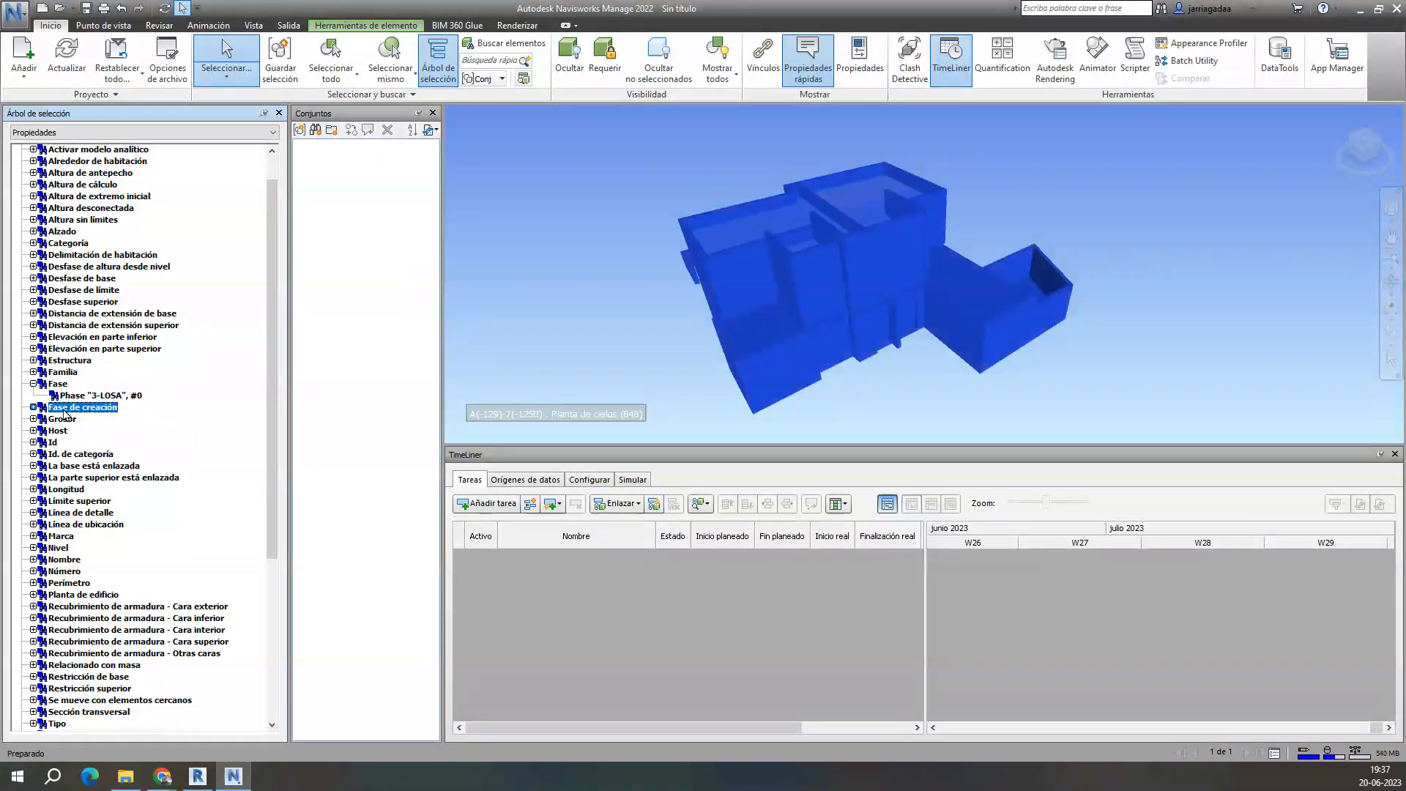
pyautogui.click(33, 408)
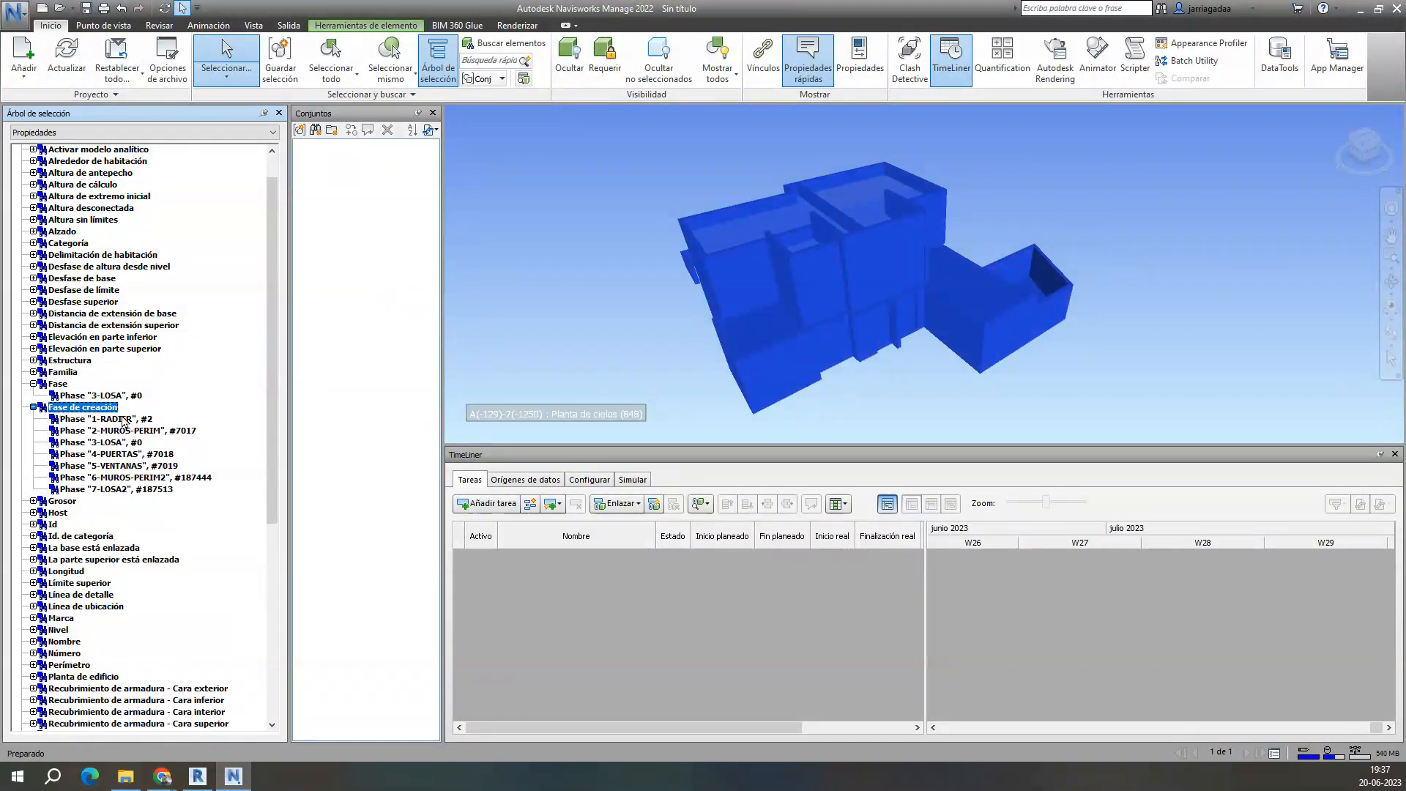
pyautogui.click(33, 384)
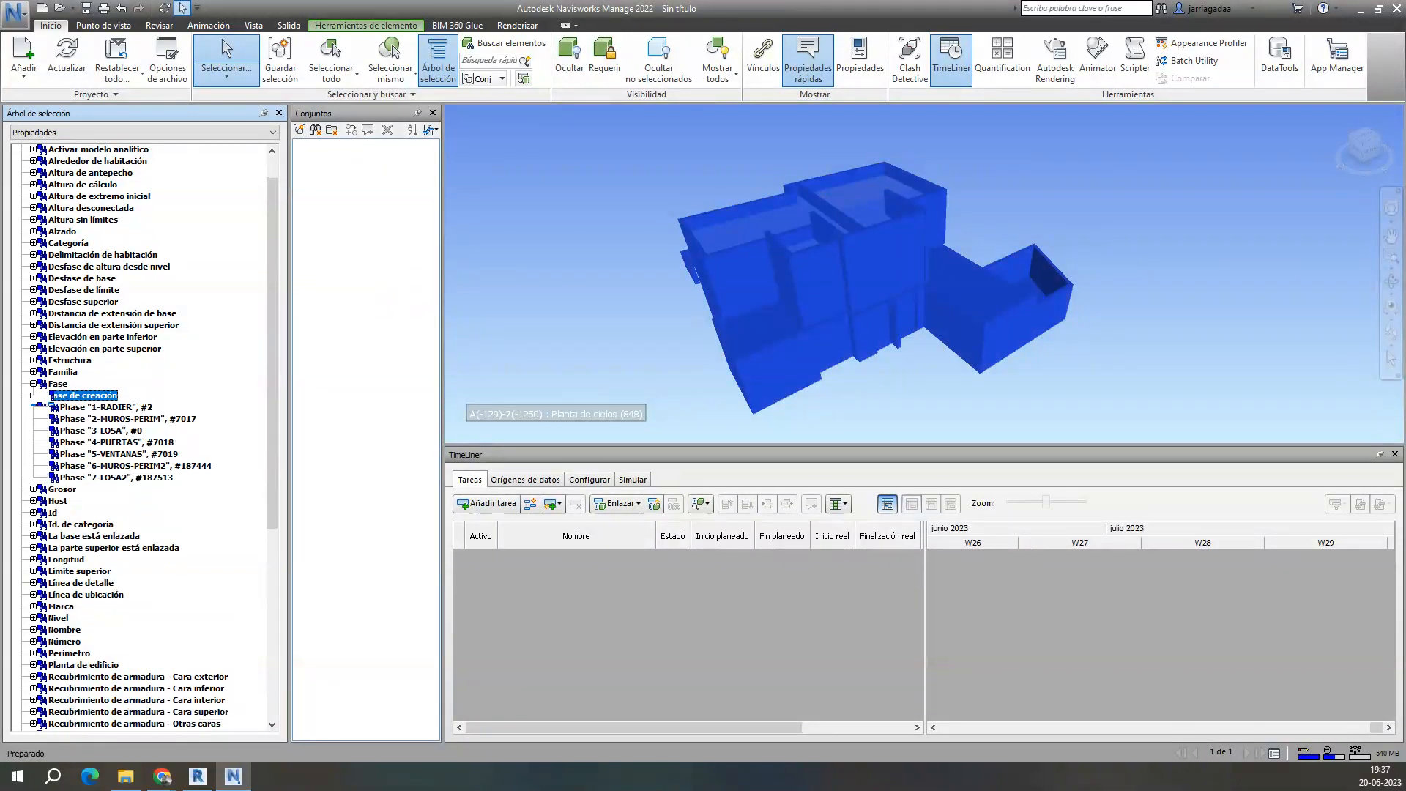
# Step: Highlight the creation phases one by one from 1-RADIER to 7-LOSA2 to examine which model elements each contains
pyautogui.click(115, 408)
pyautogui.click(118, 419)
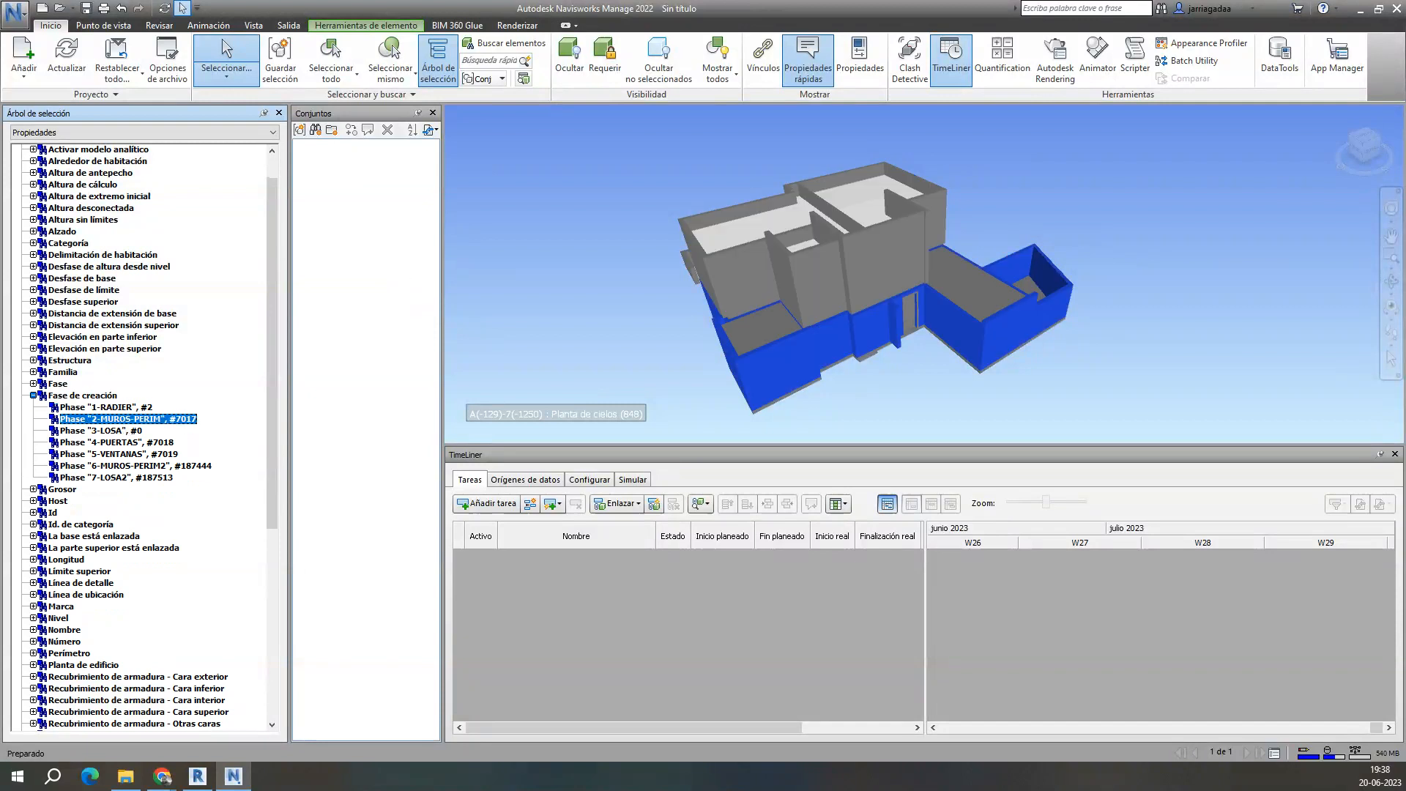
pyautogui.click(122, 431)
pyautogui.click(126, 443)
pyautogui.click(125, 454)
pyautogui.click(128, 466)
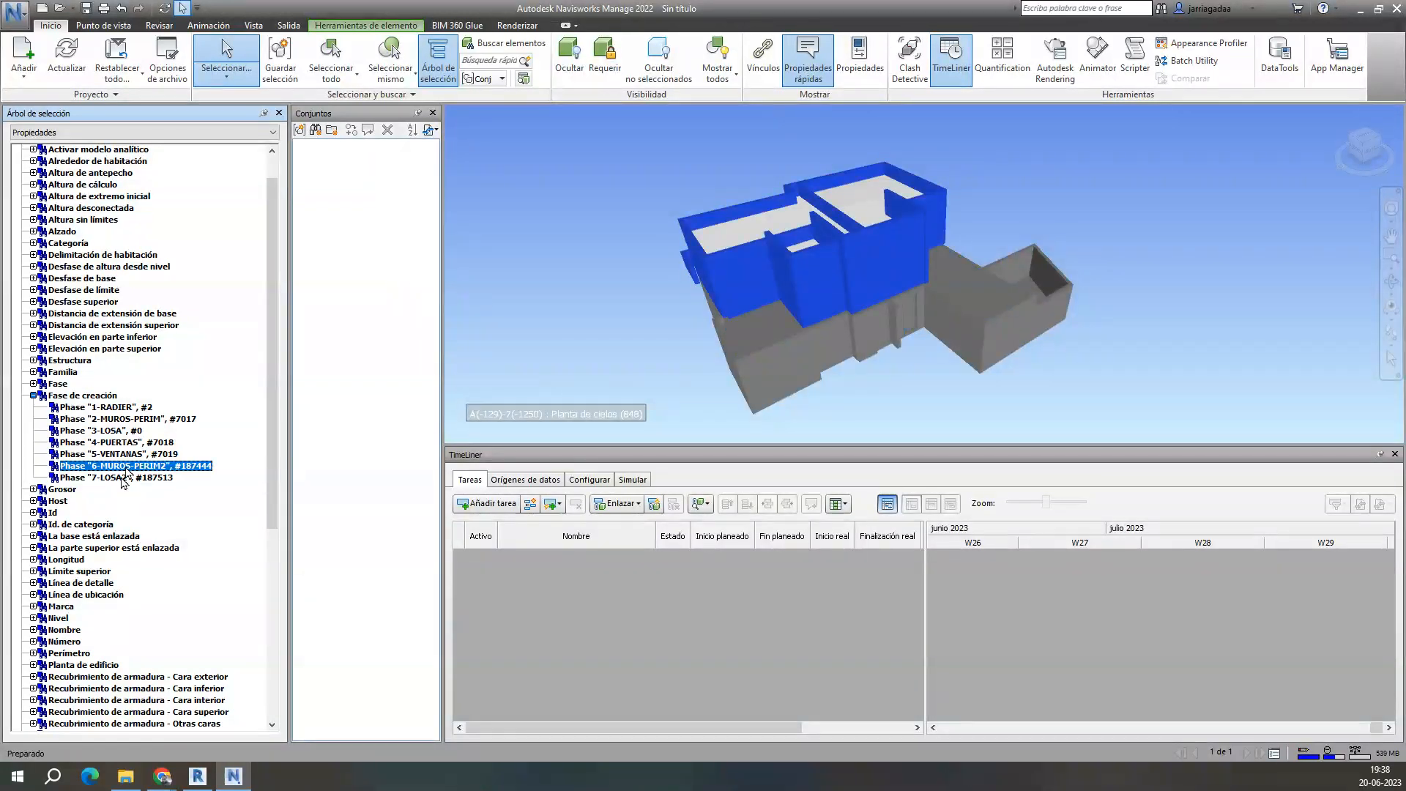
pyautogui.click(124, 477)
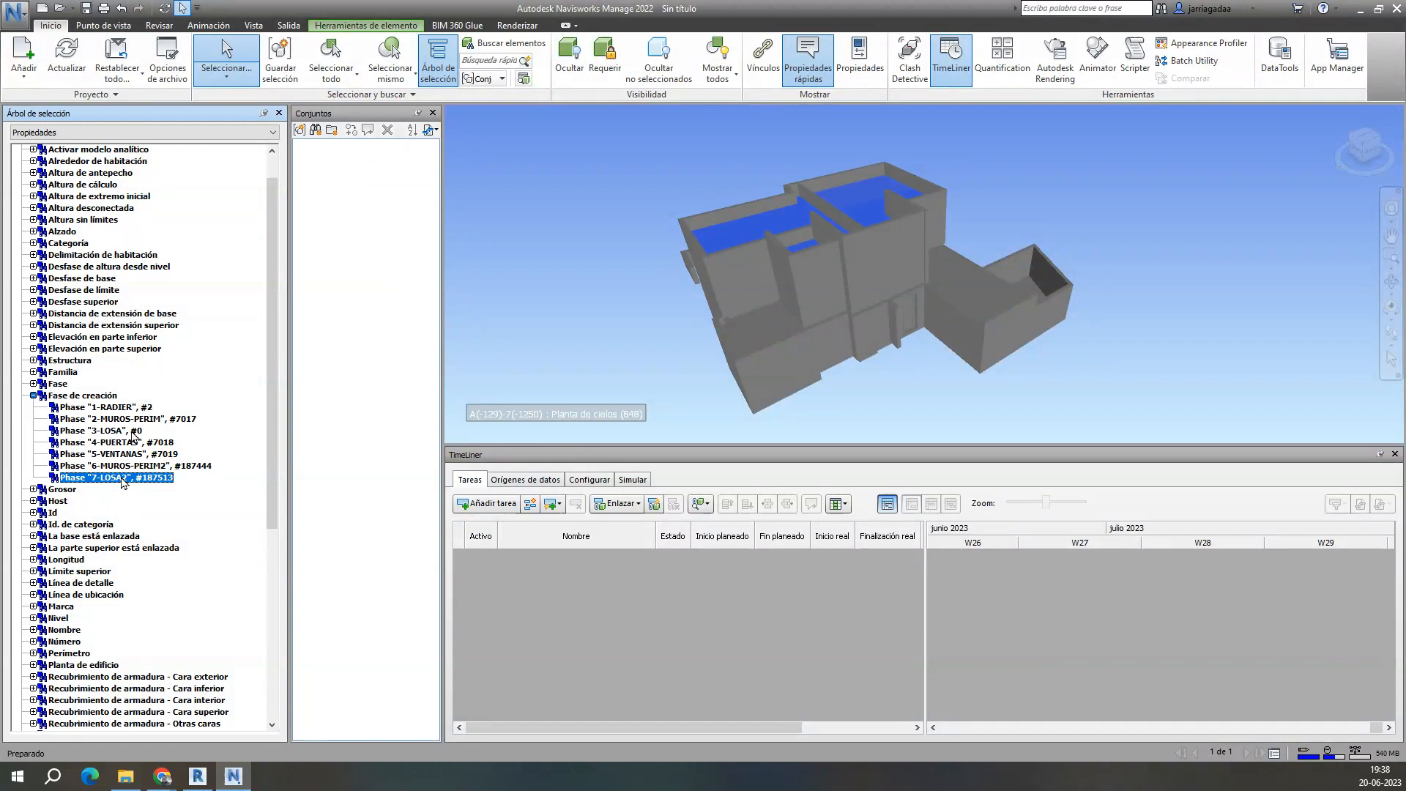
# Step: Step through all seven creation phases a second time, from 1-RADIER to 7-LOSA2, to review the construction sequence
pyautogui.click(109, 407)
pyautogui.click(114, 419)
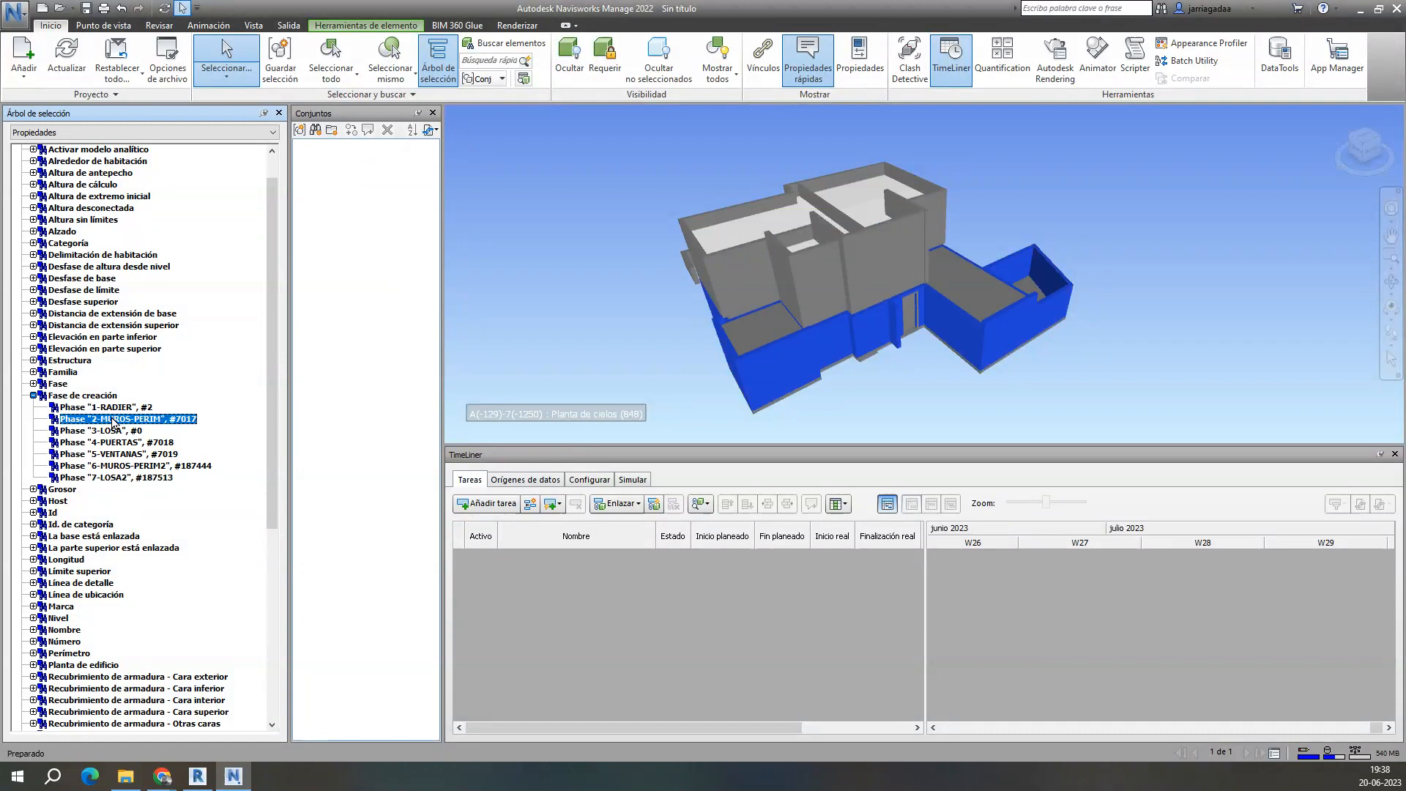
pyautogui.click(111, 431)
pyautogui.click(109, 443)
pyautogui.click(112, 454)
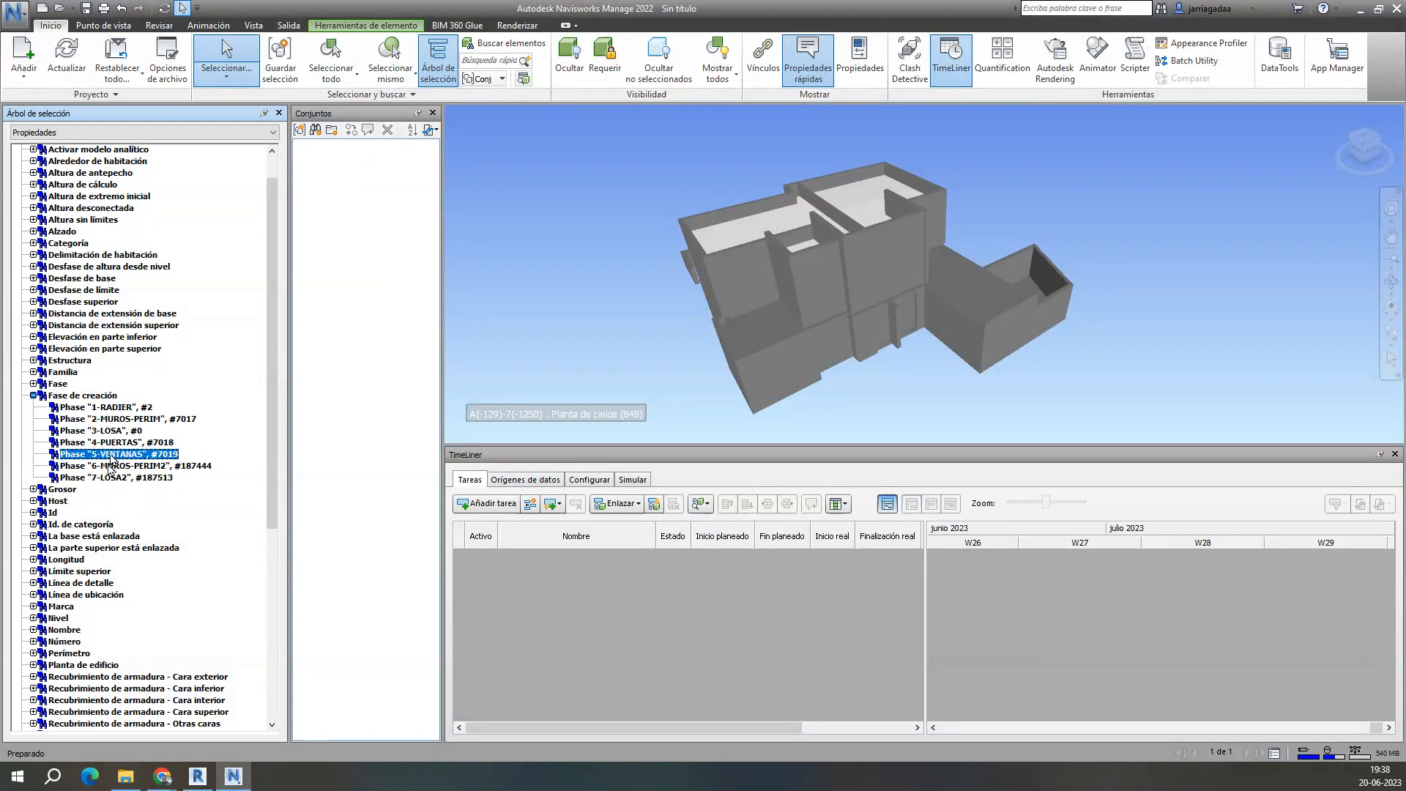
pyautogui.click(114, 466)
pyautogui.click(117, 477)
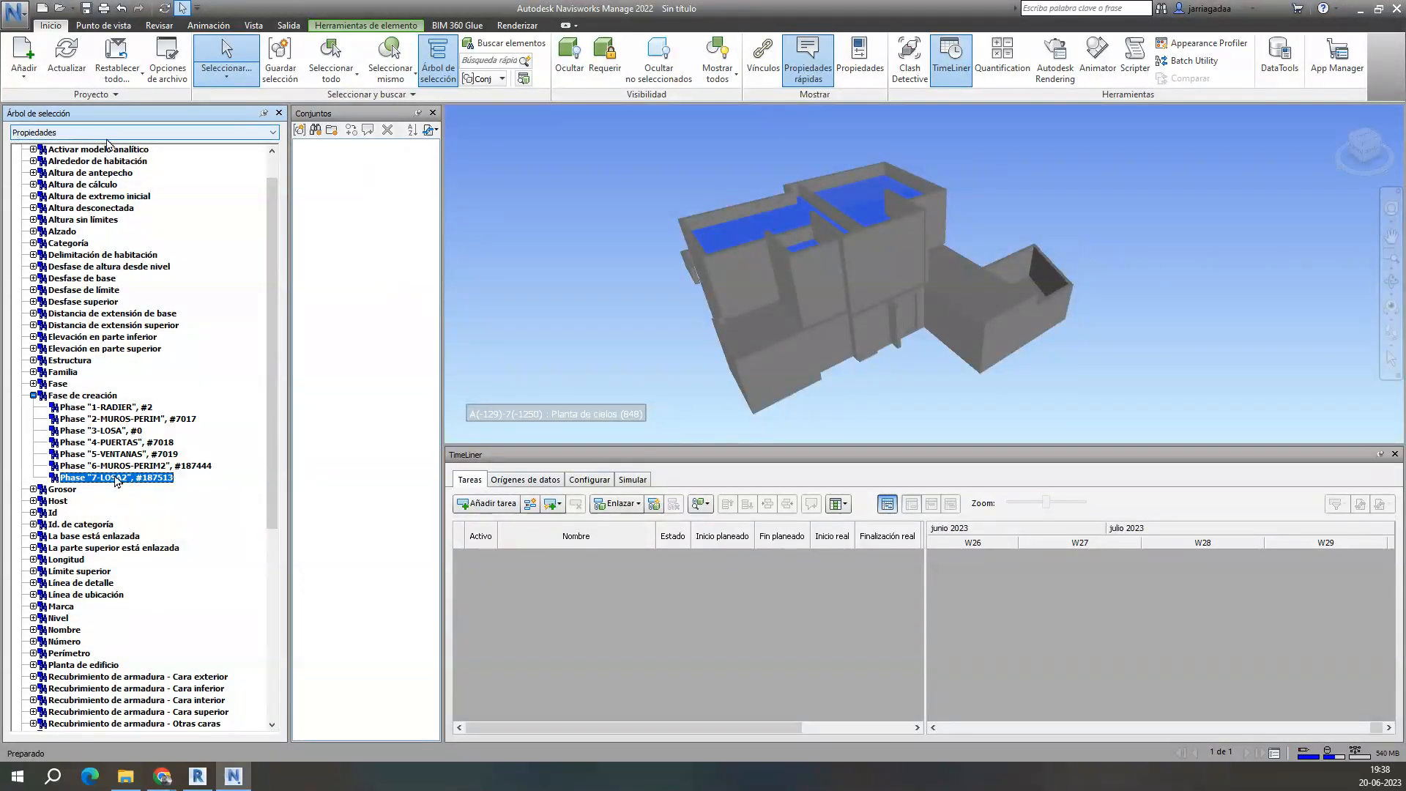
# Step: Select Fase de creación and try generating TimeLiner tasks automatically with Para cada capa superior
pyautogui.click(103, 397)
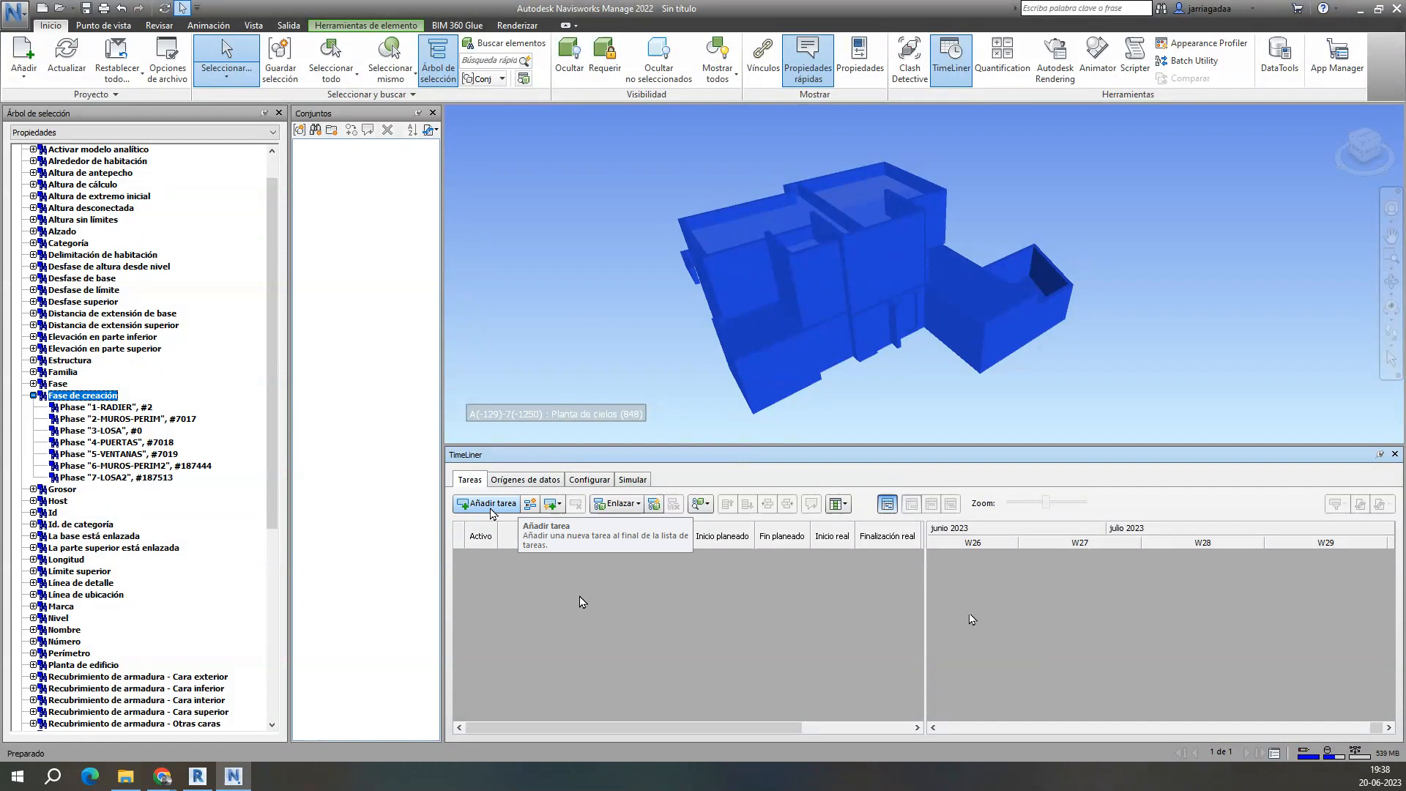
pyautogui.click(554, 512)
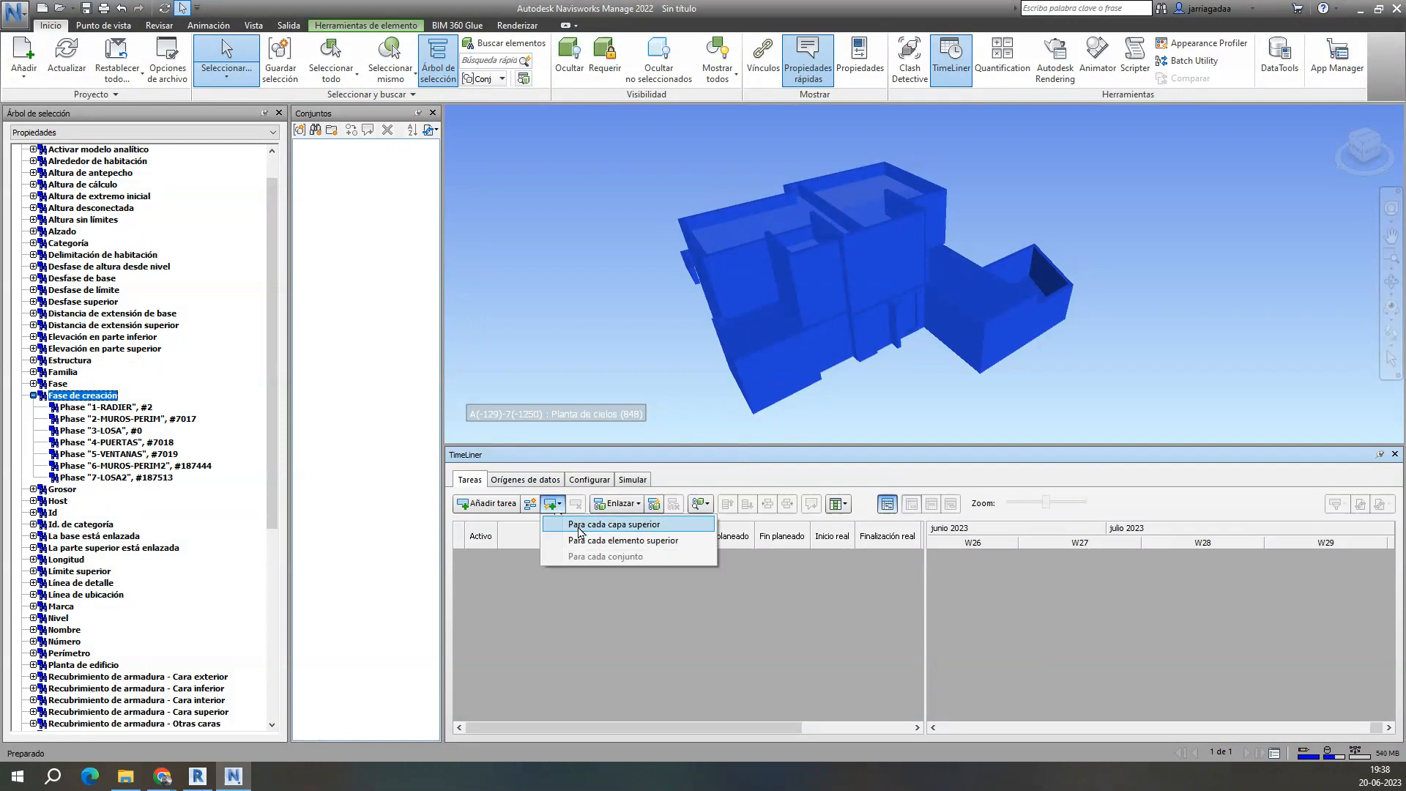
pyautogui.click(579, 525)
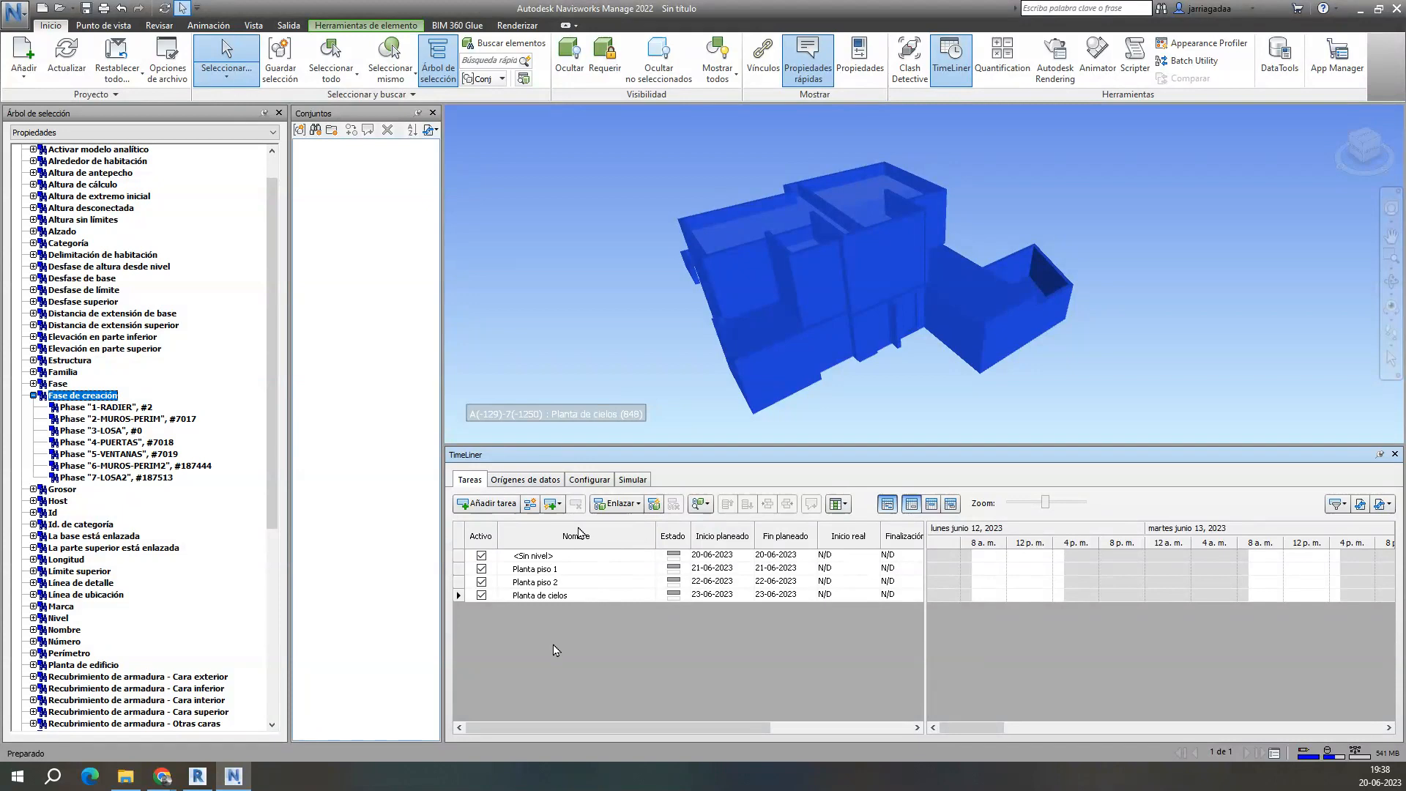
# Step: Show the selection tree in Estándar mode and collapse Planta piso 1, Planta piso 2 and Planta de cielos to compare the levels with the tasks
pyautogui.click(136, 133)
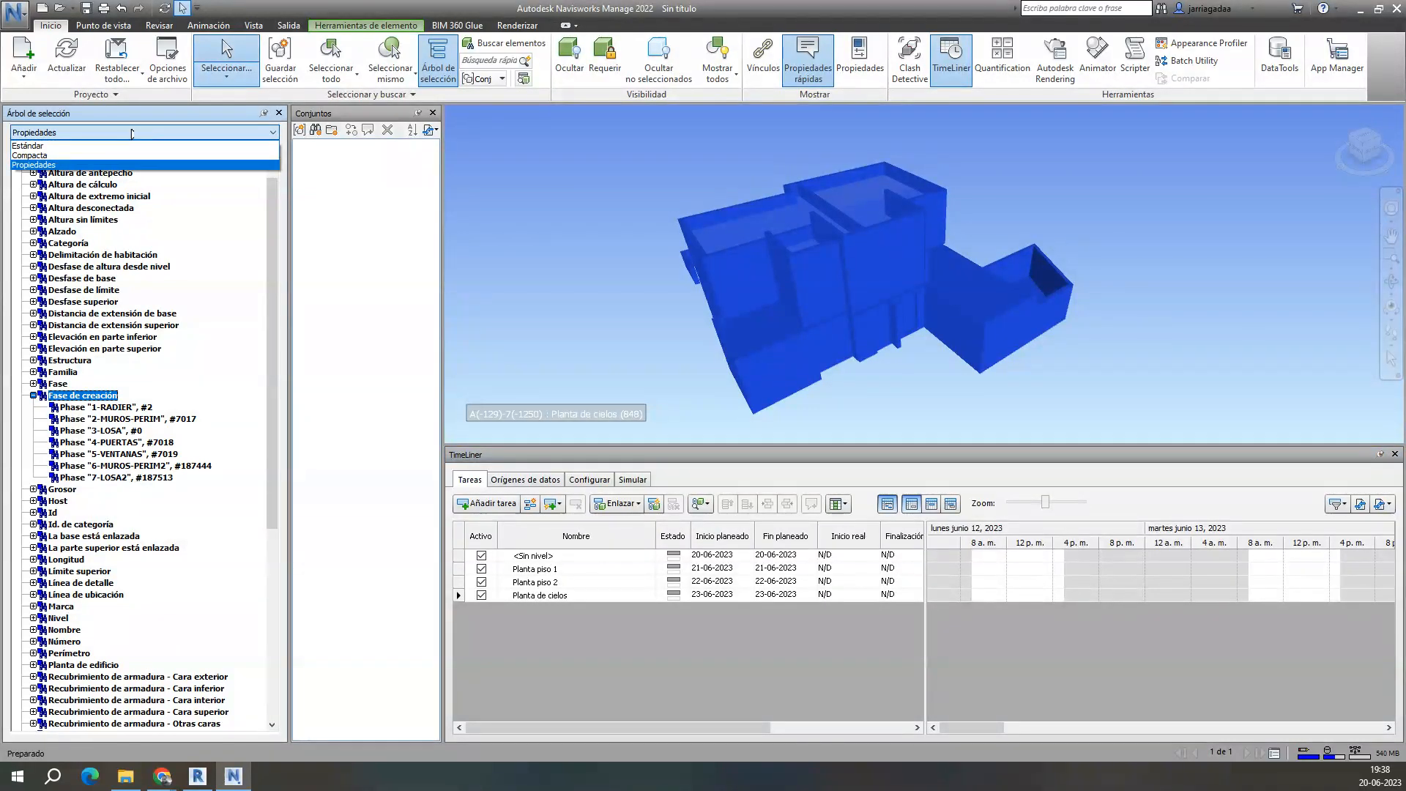
pyautogui.click(107, 146)
pyautogui.scroll(10, 146, 258)
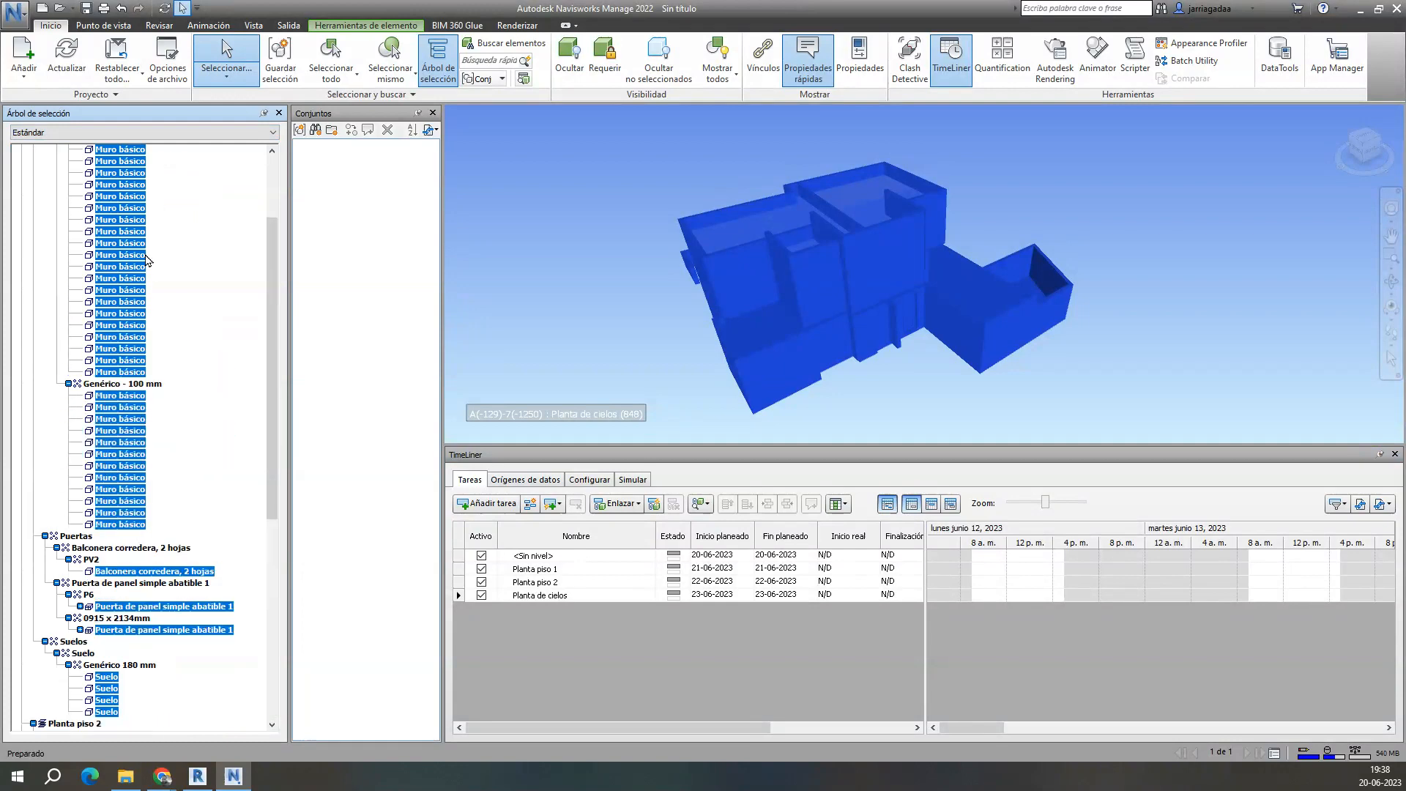
pyautogui.click(30, 186)
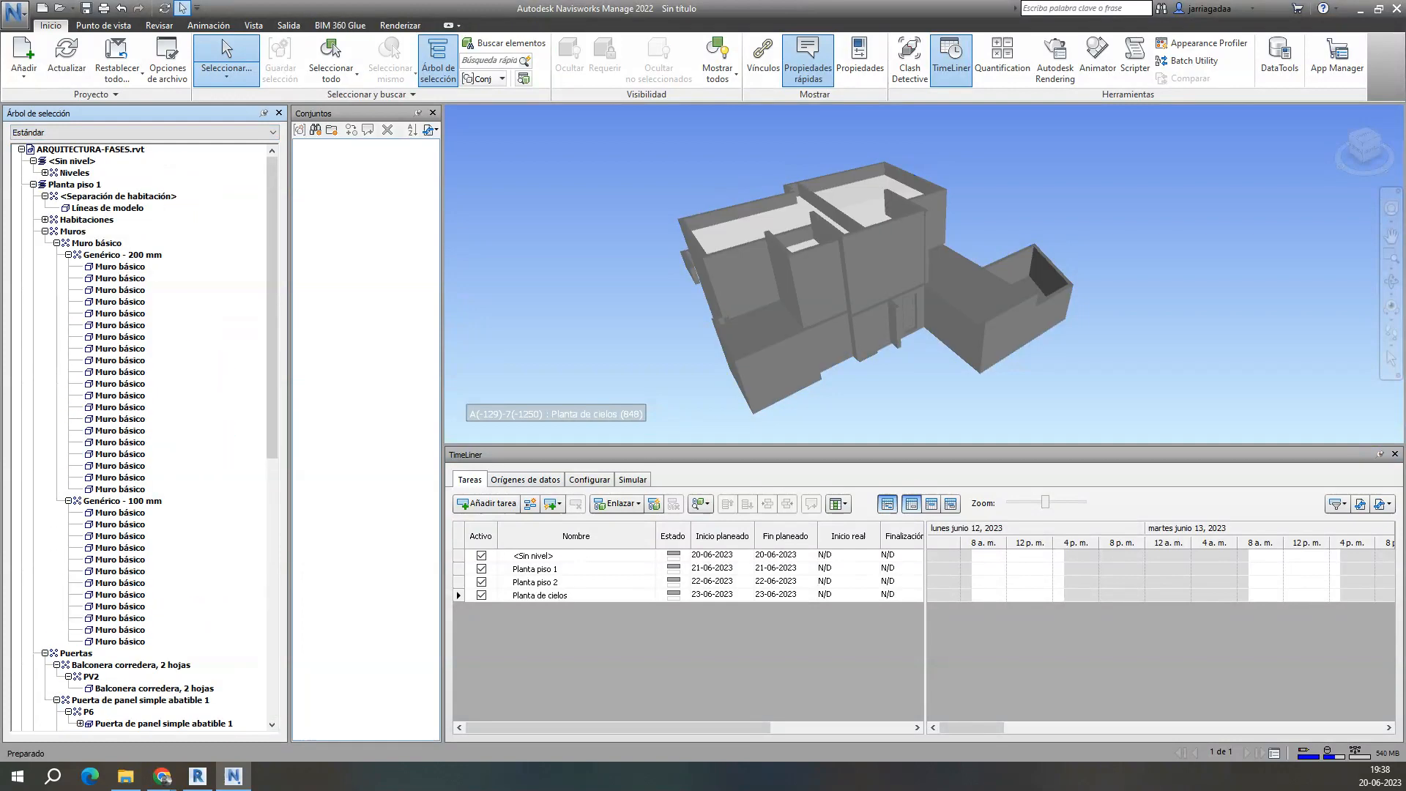
pyautogui.click(33, 185)
pyautogui.click(33, 196)
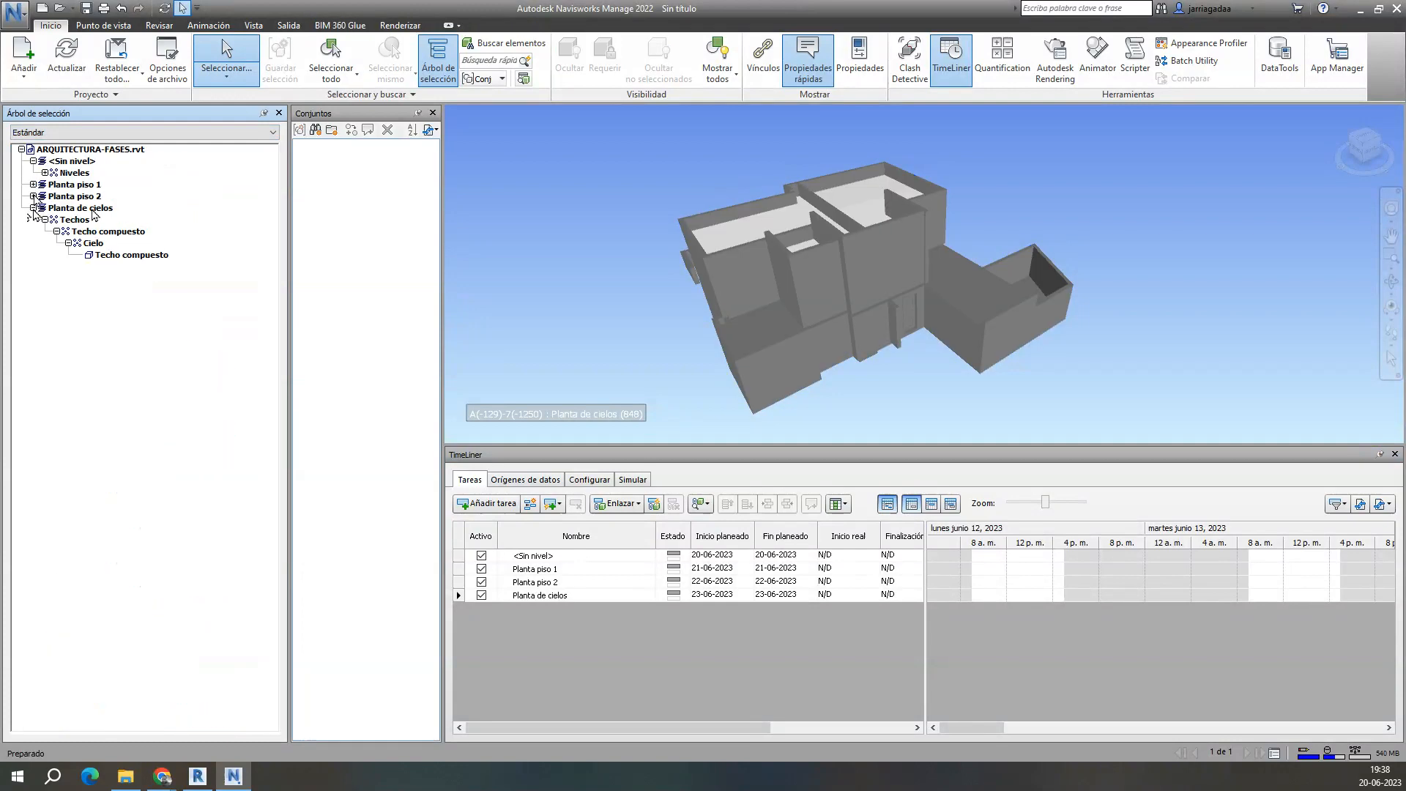
pyautogui.click(33, 208)
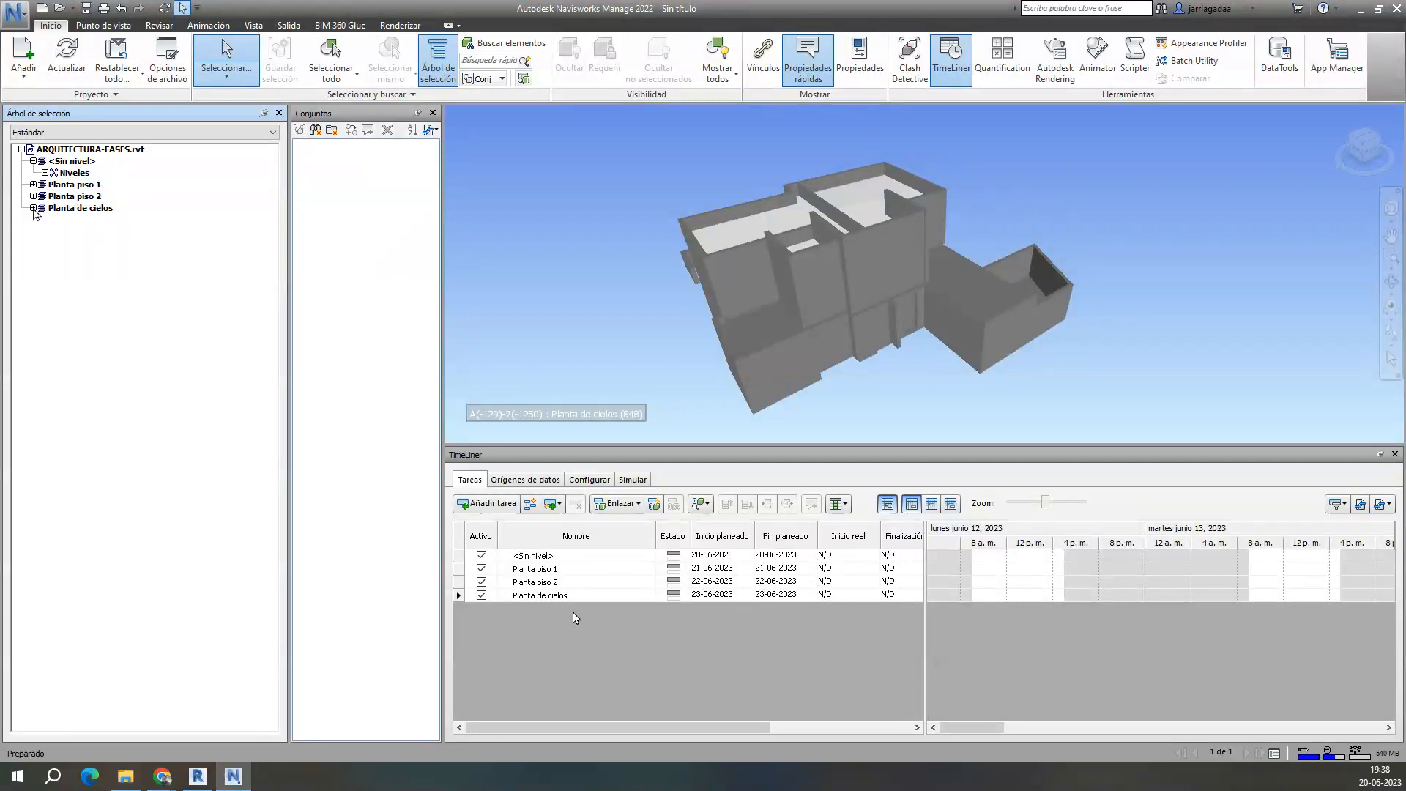
# Step: Delete all the automatically generated level tasks from TimeLiner
pyautogui.click(603, 617)
pyautogui.hotkey('ctrl', 'a')
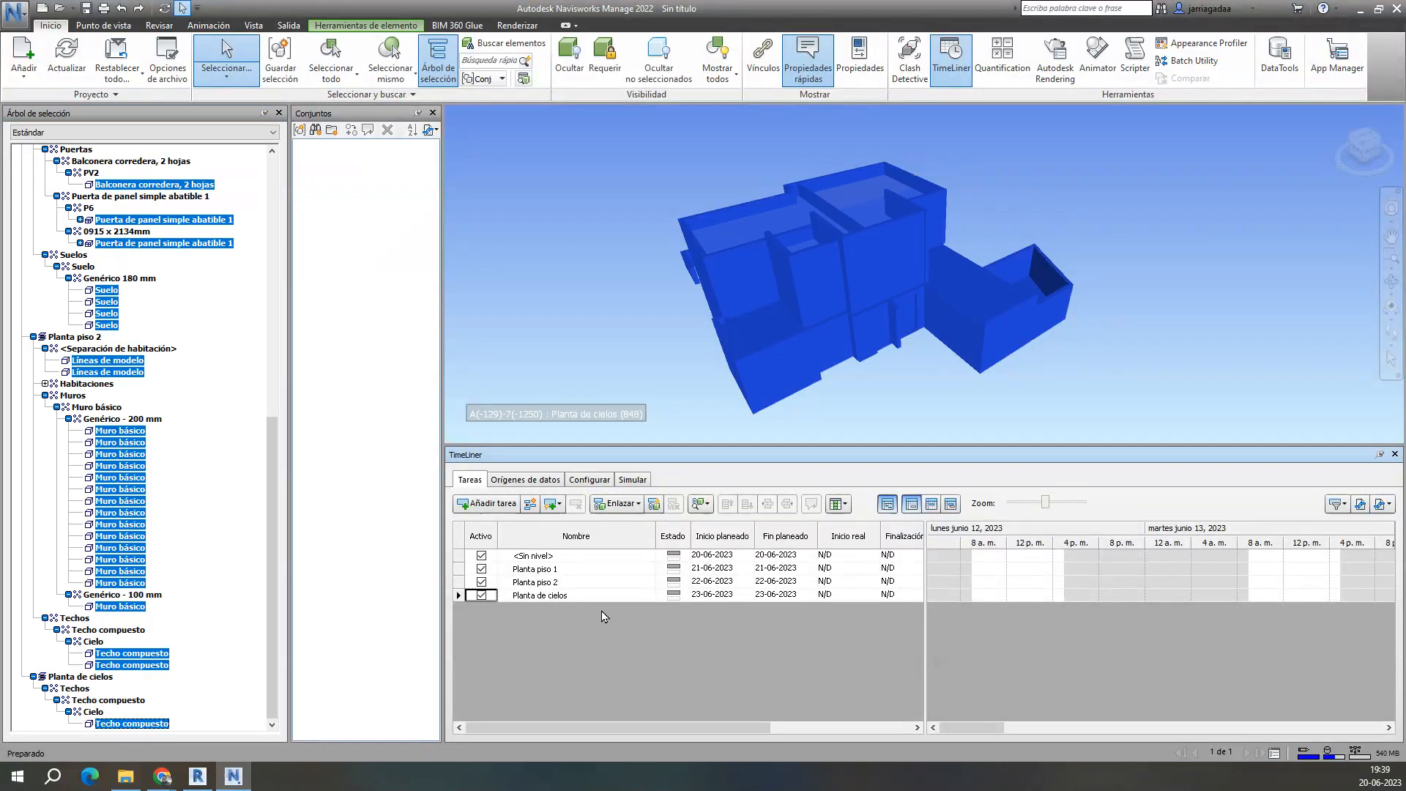
pyautogui.press('Delete')
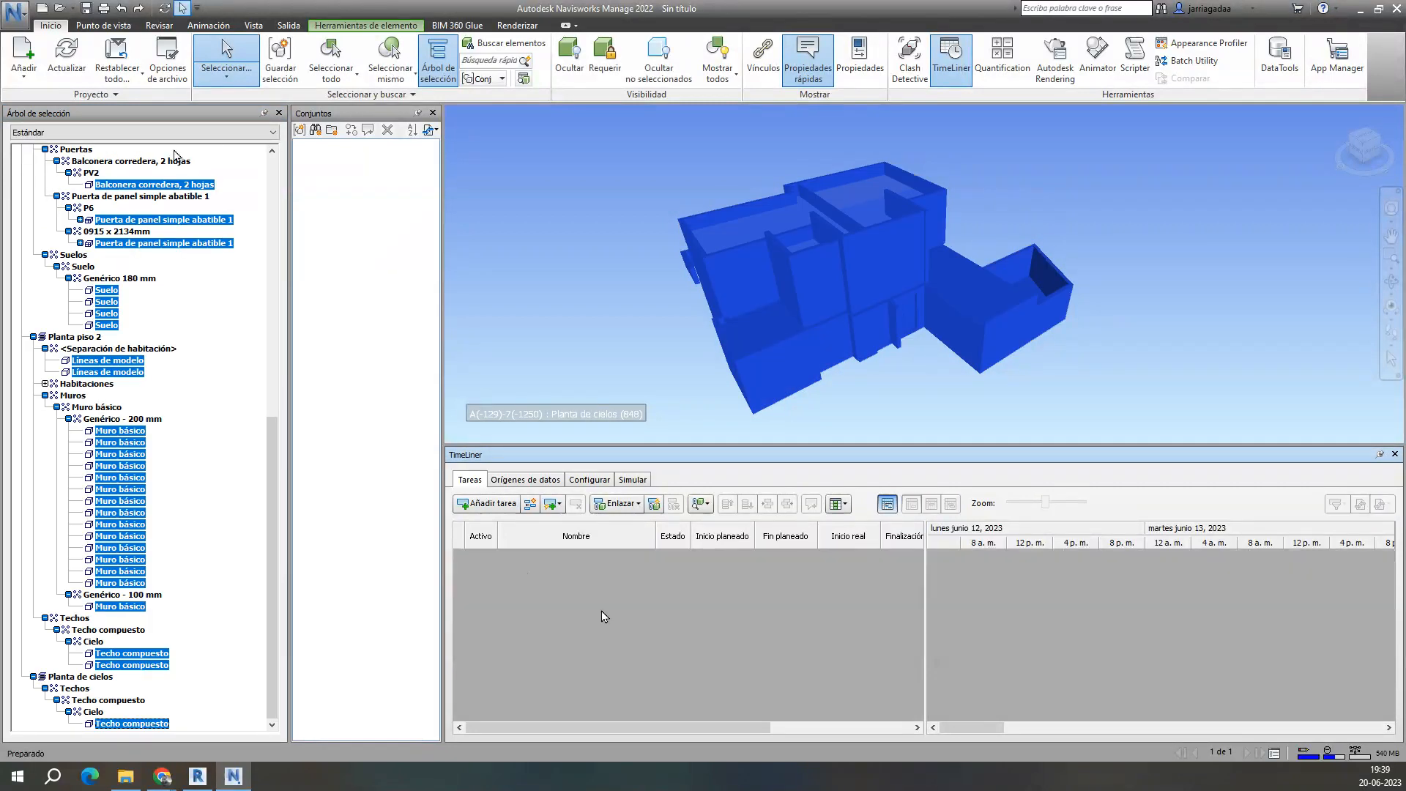
# Step: Return the selection tree to Propiedades mode and clear the model selection
pyautogui.click(187, 132)
pyautogui.click(123, 165)
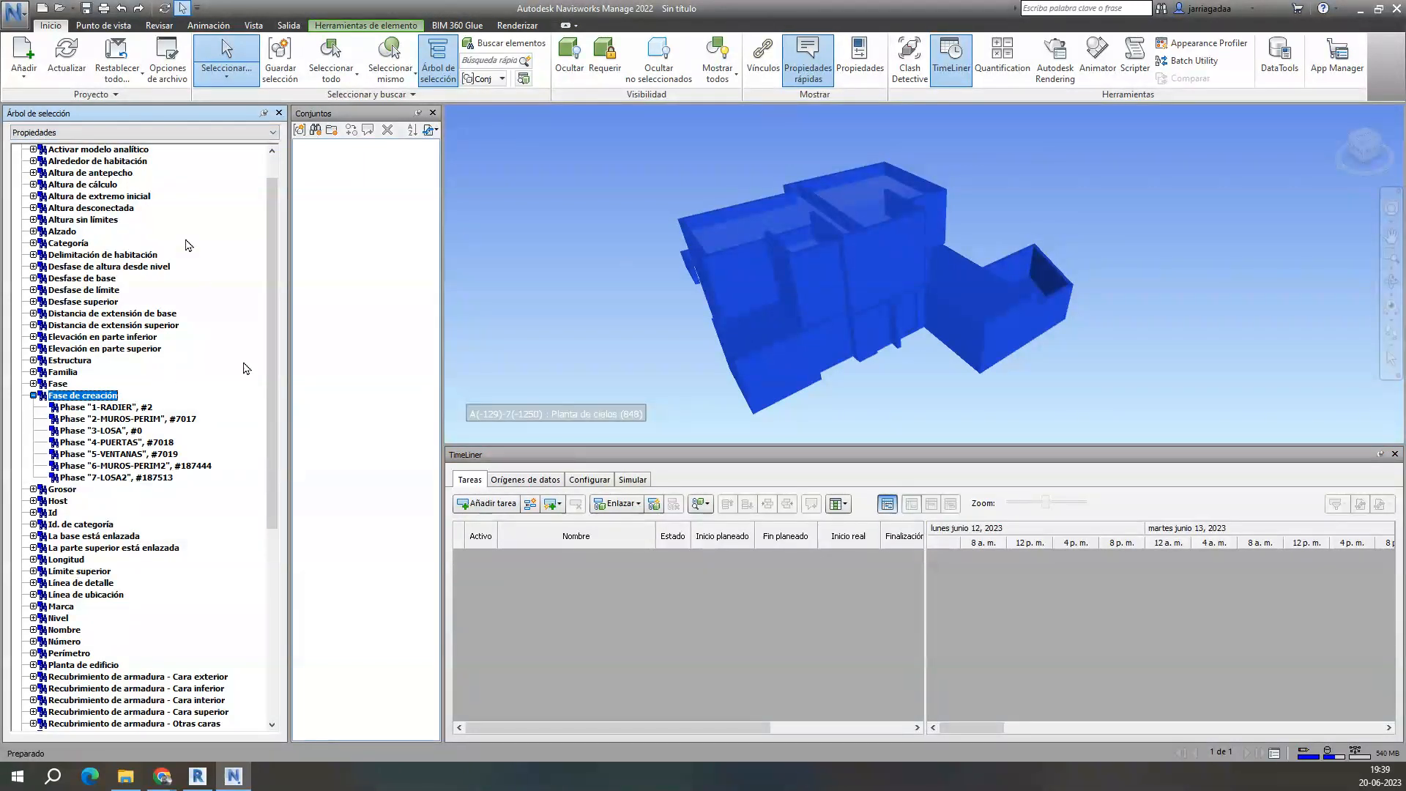
pyautogui.moveTo(795, 222)
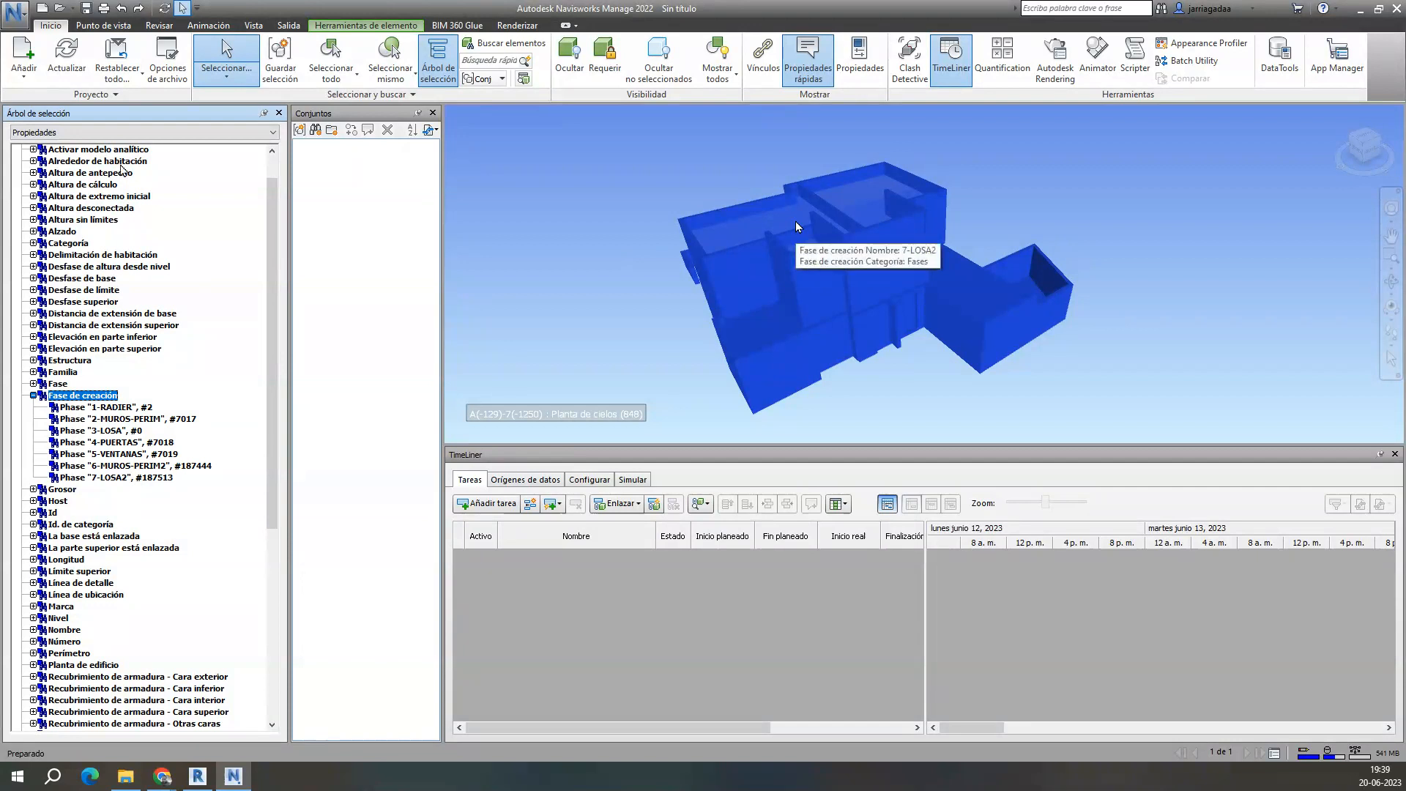
pyautogui.click(499, 278)
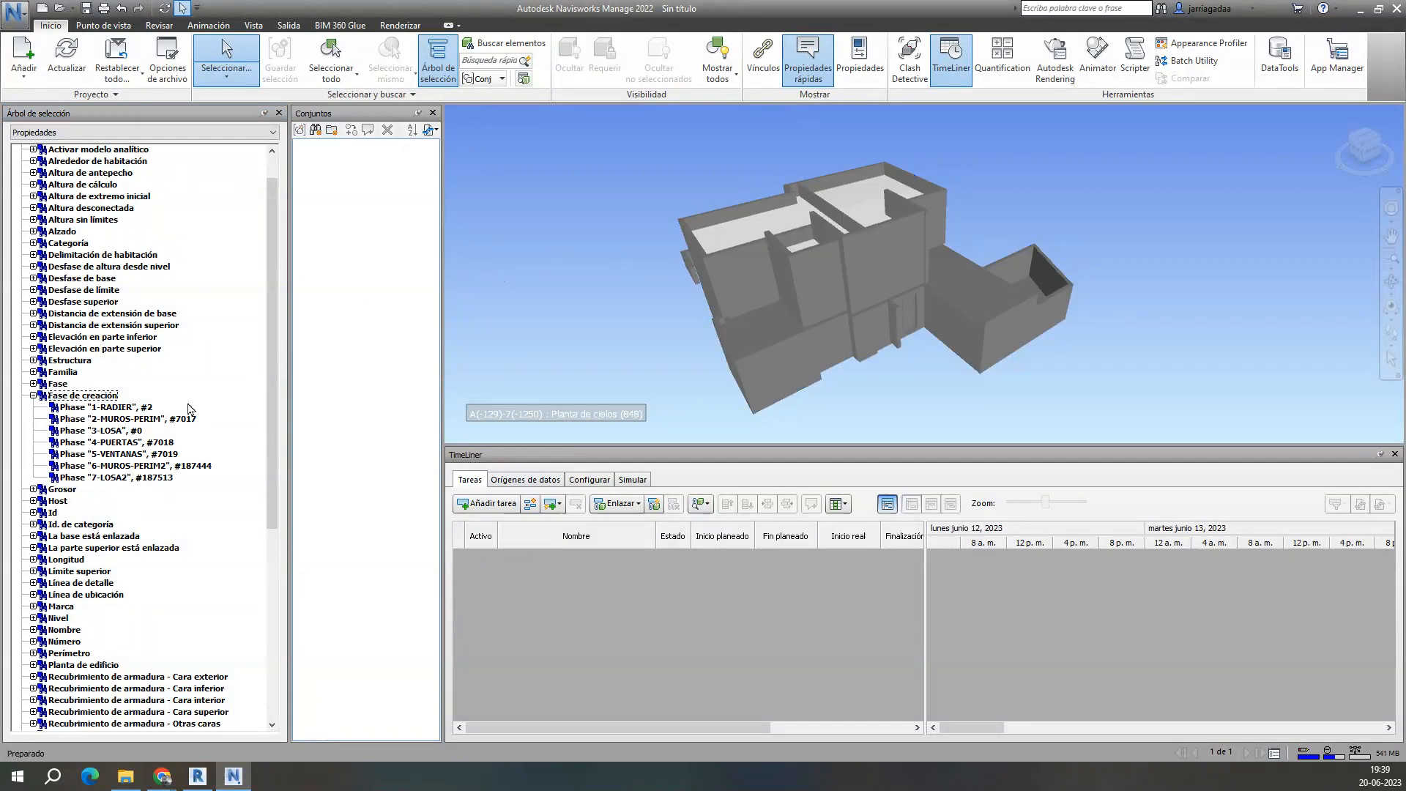
# Step: Check the elements of each Fase de creación value again, from 1-RADIER through 4-PUERTAS to 7-LOSA2
pyautogui.click(117, 407)
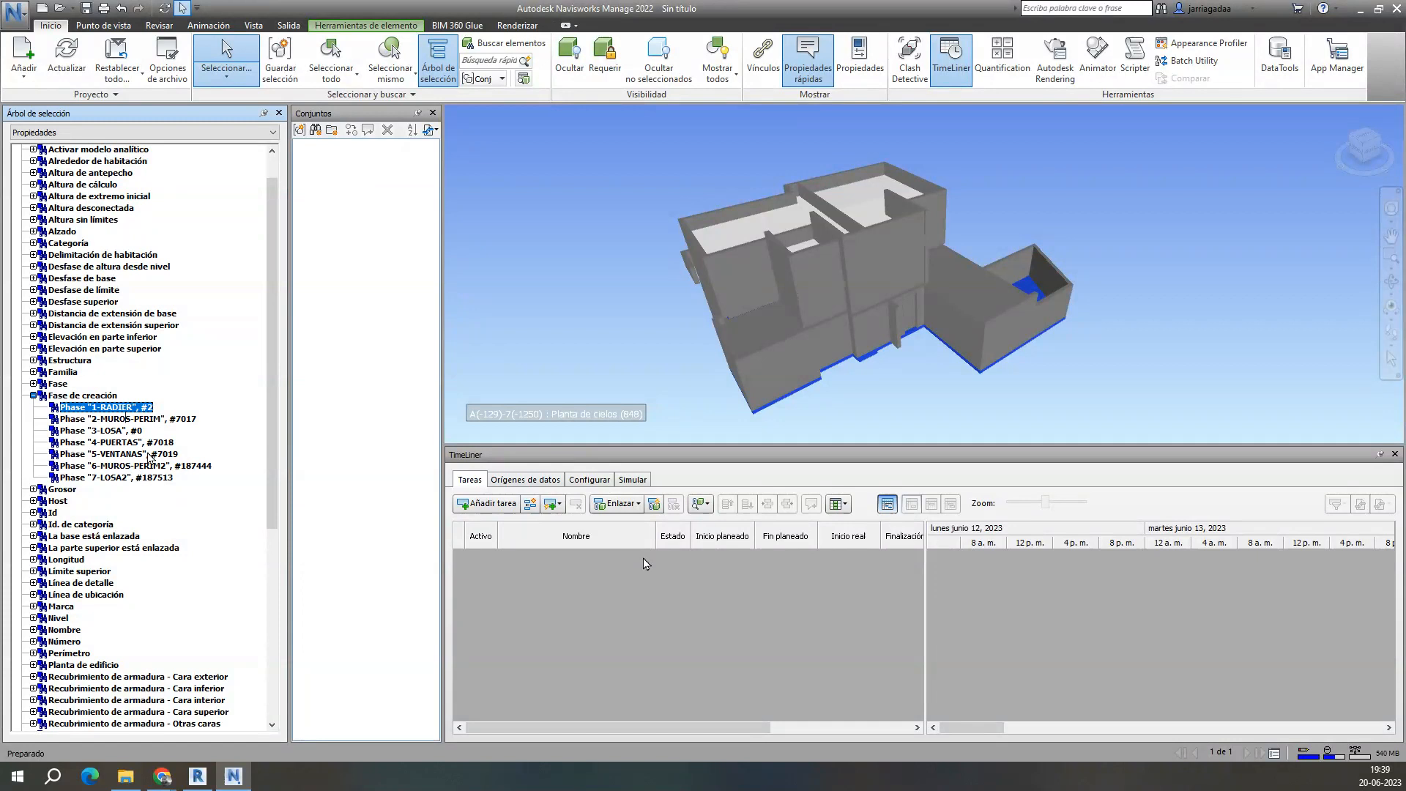
pyautogui.click(158, 419)
pyautogui.click(139, 431)
pyautogui.click(129, 442)
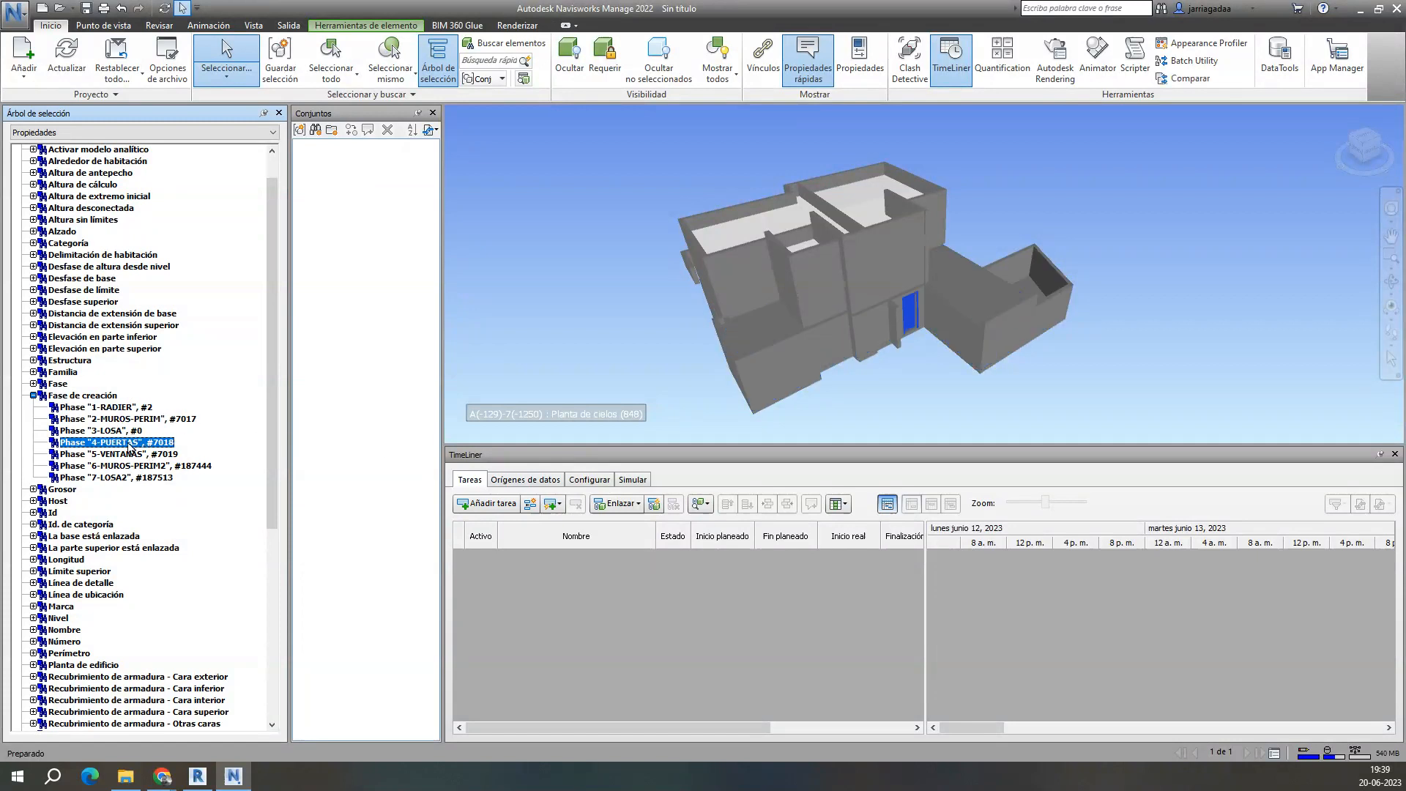
pyautogui.click(120, 454)
pyautogui.click(108, 466)
pyautogui.click(107, 478)
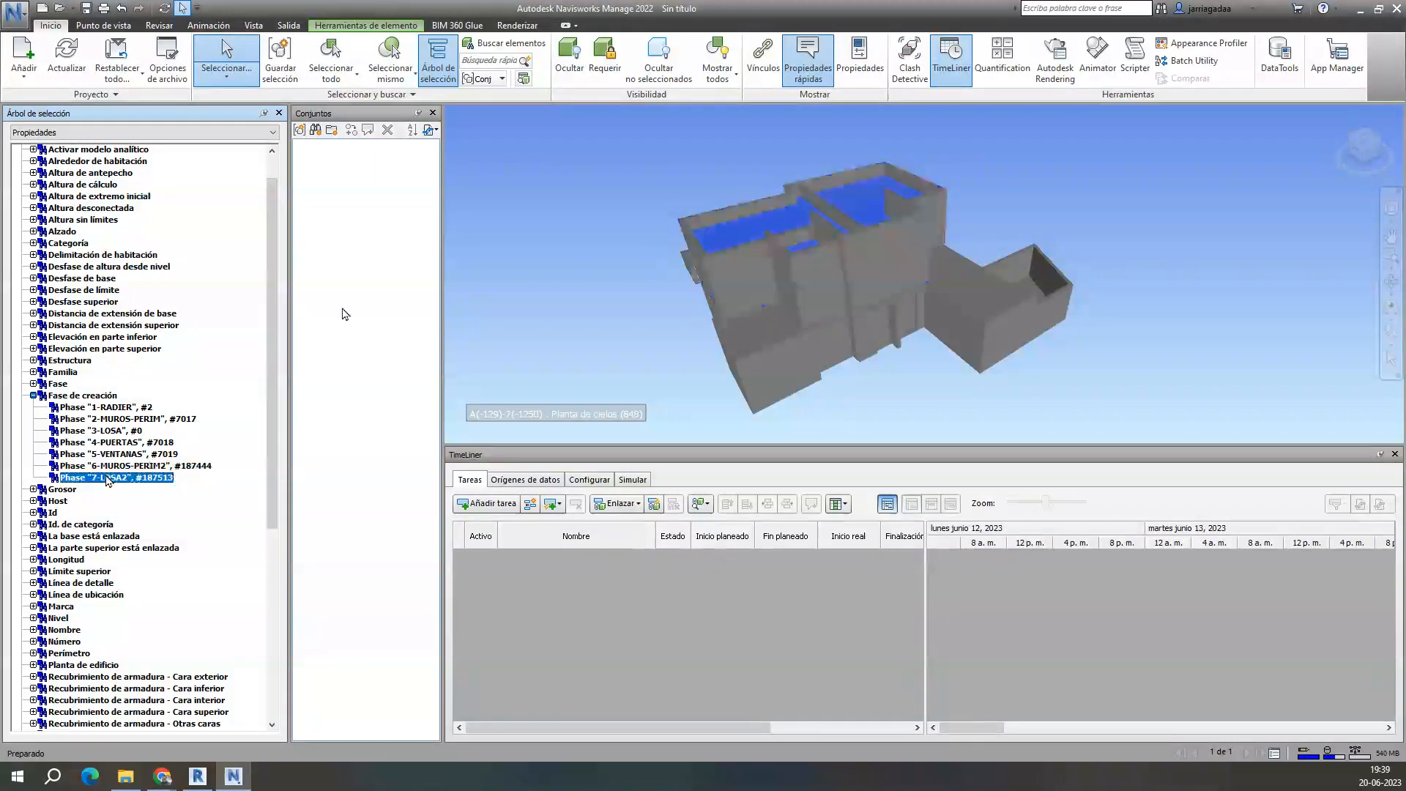
# Step: Close the Conjuntos panel and clear the highlighted 7-LOSA2 elements
pyautogui.click(432, 113)
pyautogui.click(442, 198)
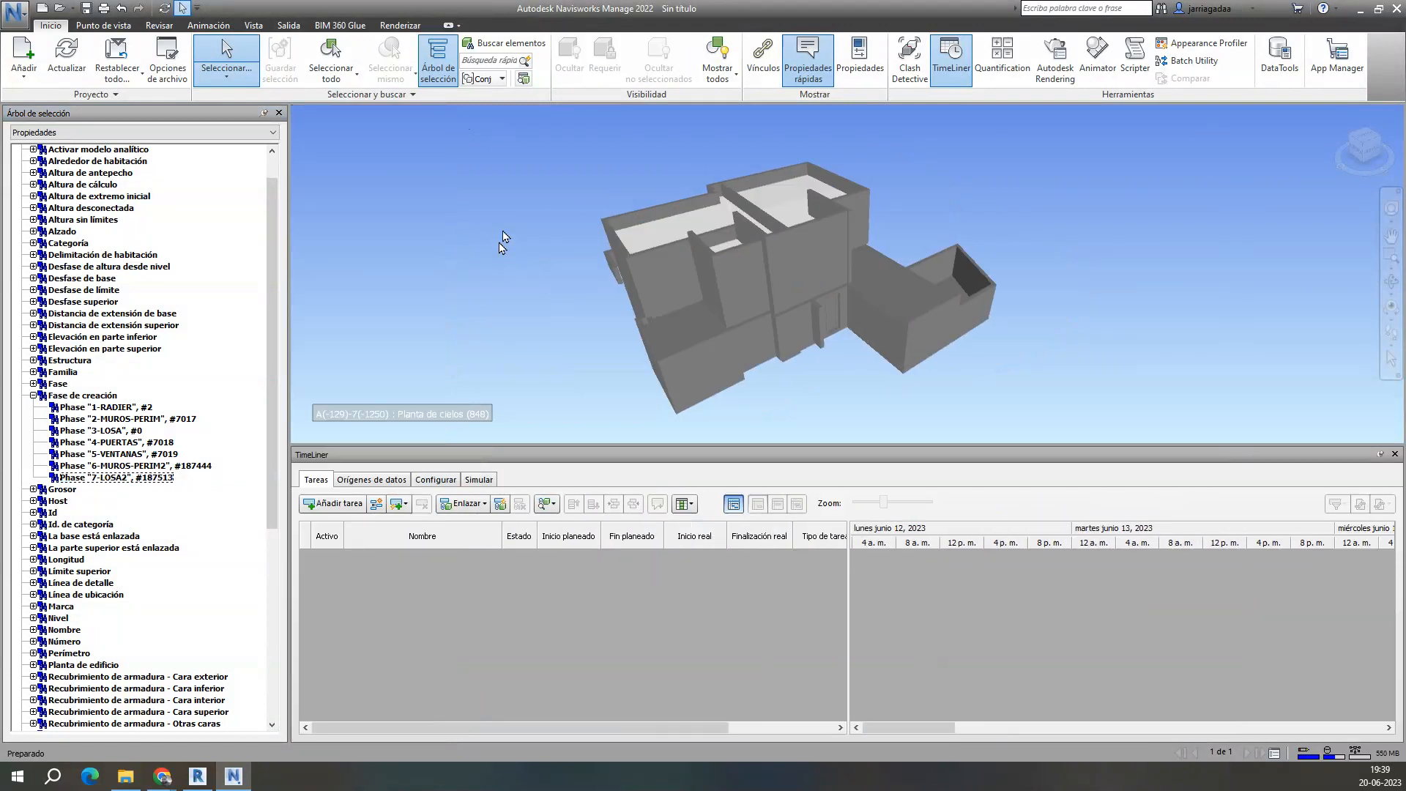
# Step: Open the Conjuntos manager and widen its panel beside the selection tree
pyautogui.click(502, 79)
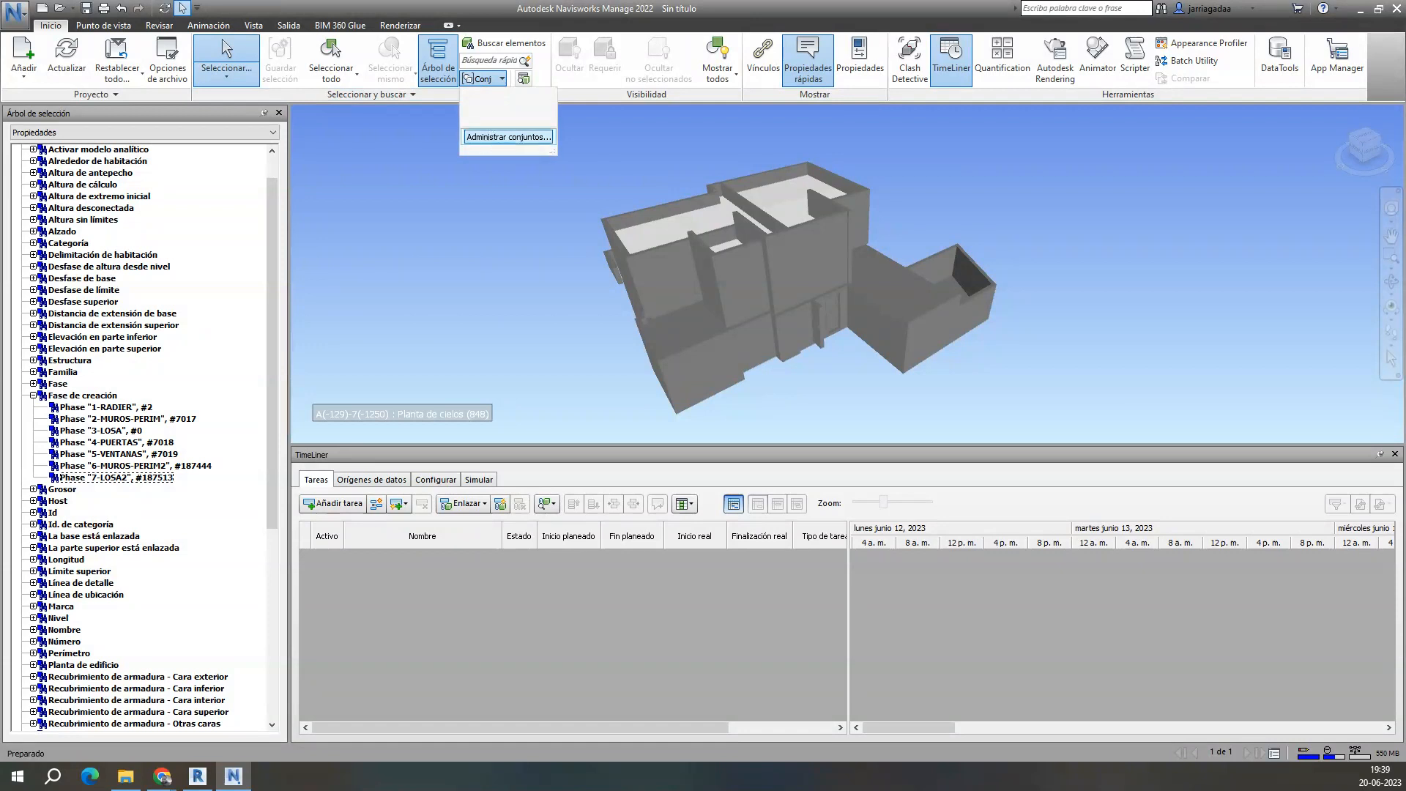
pyautogui.click(486, 139)
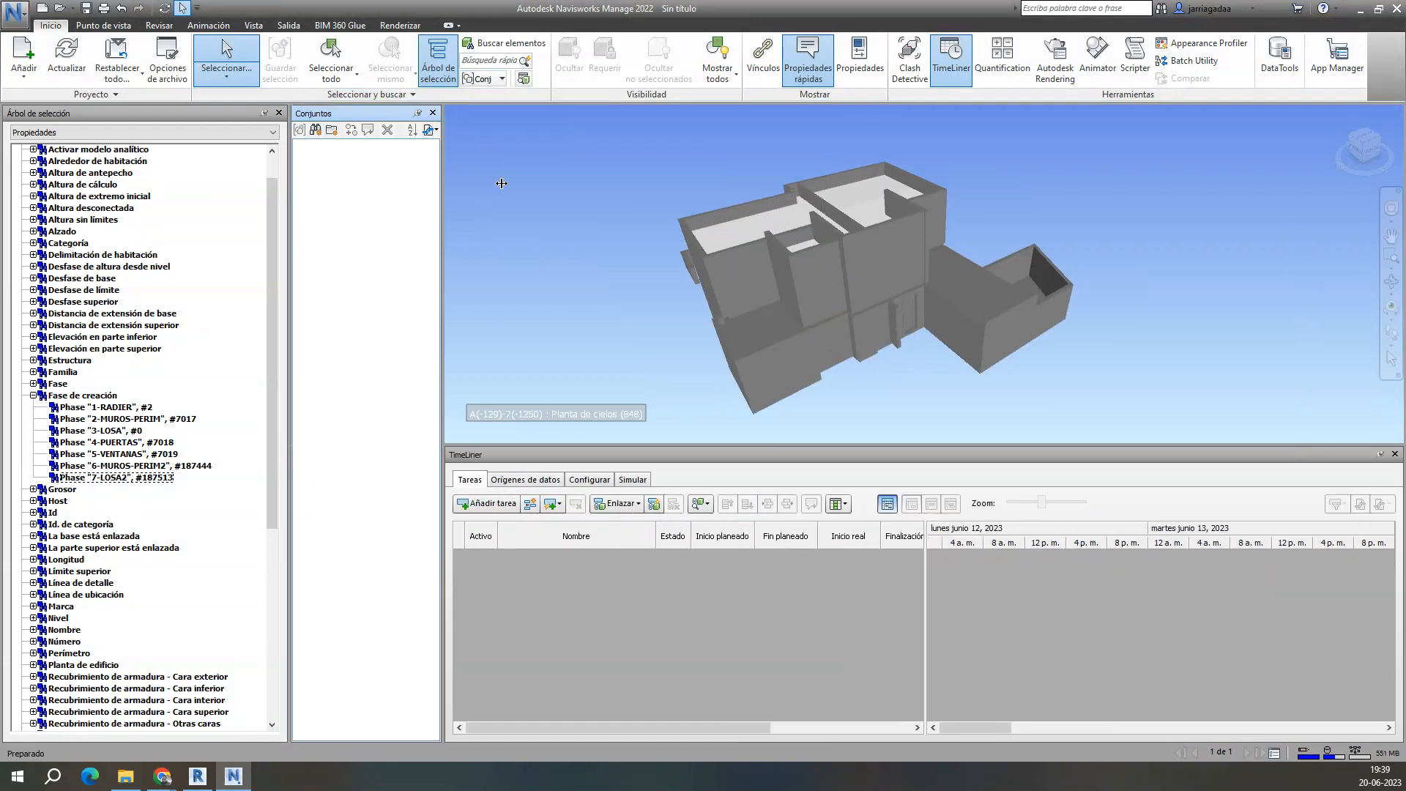
pyautogui.moveTo(501, 183); pyautogui.dragTo(504, 181)
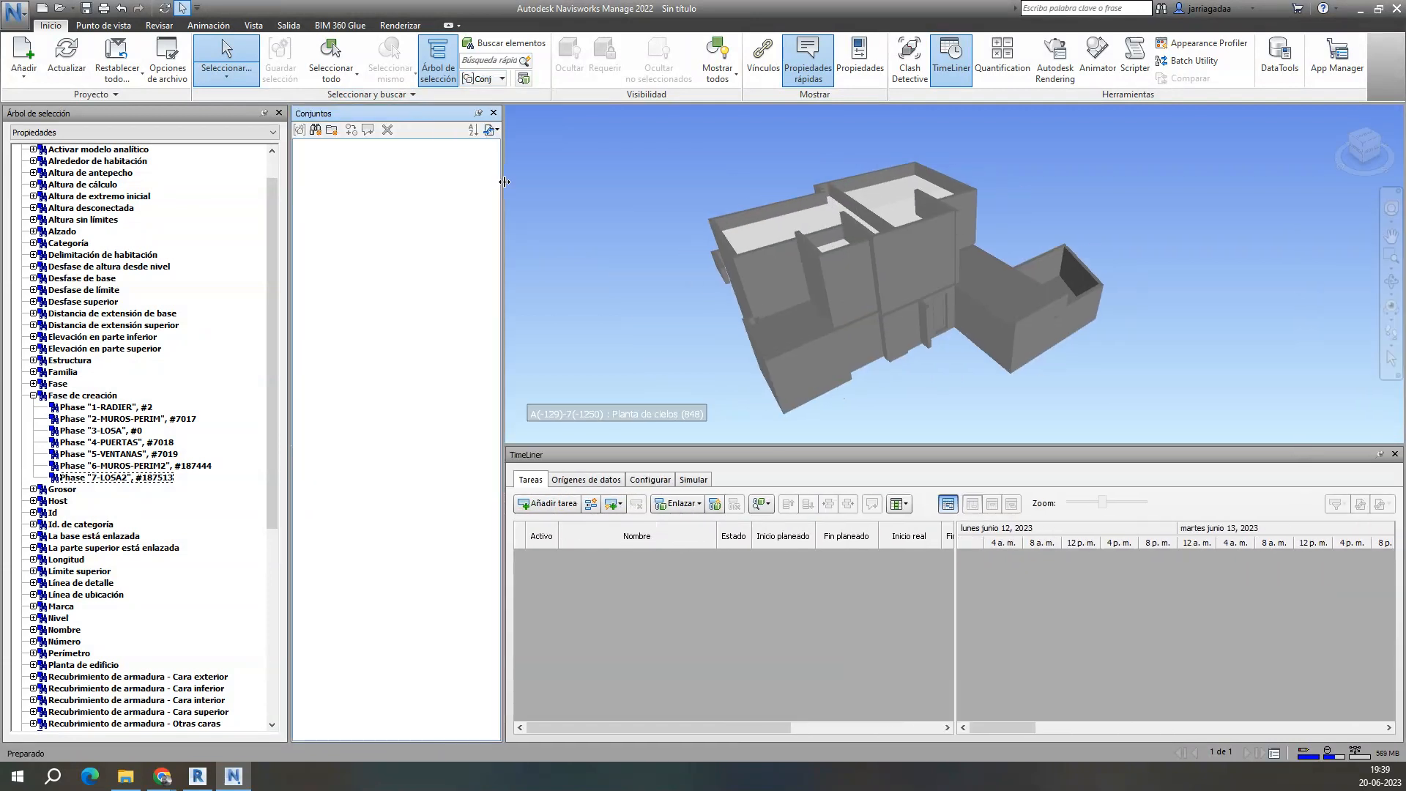
# Step: Select the Fase de creación elements of 1-RADIER, and copy the name 1-RADIER from the project phases in Revit
pyautogui.click(122, 408)
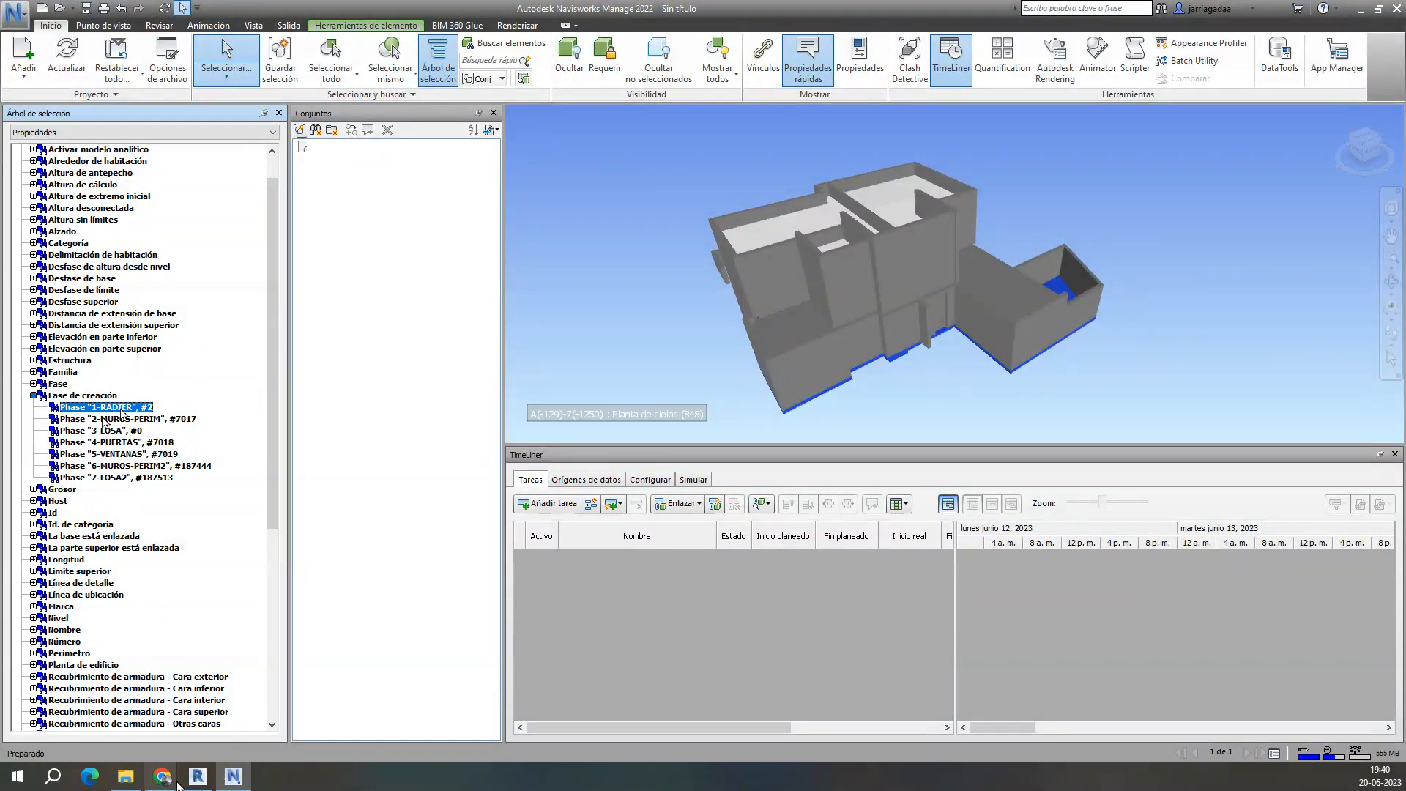
pyautogui.click(199, 775)
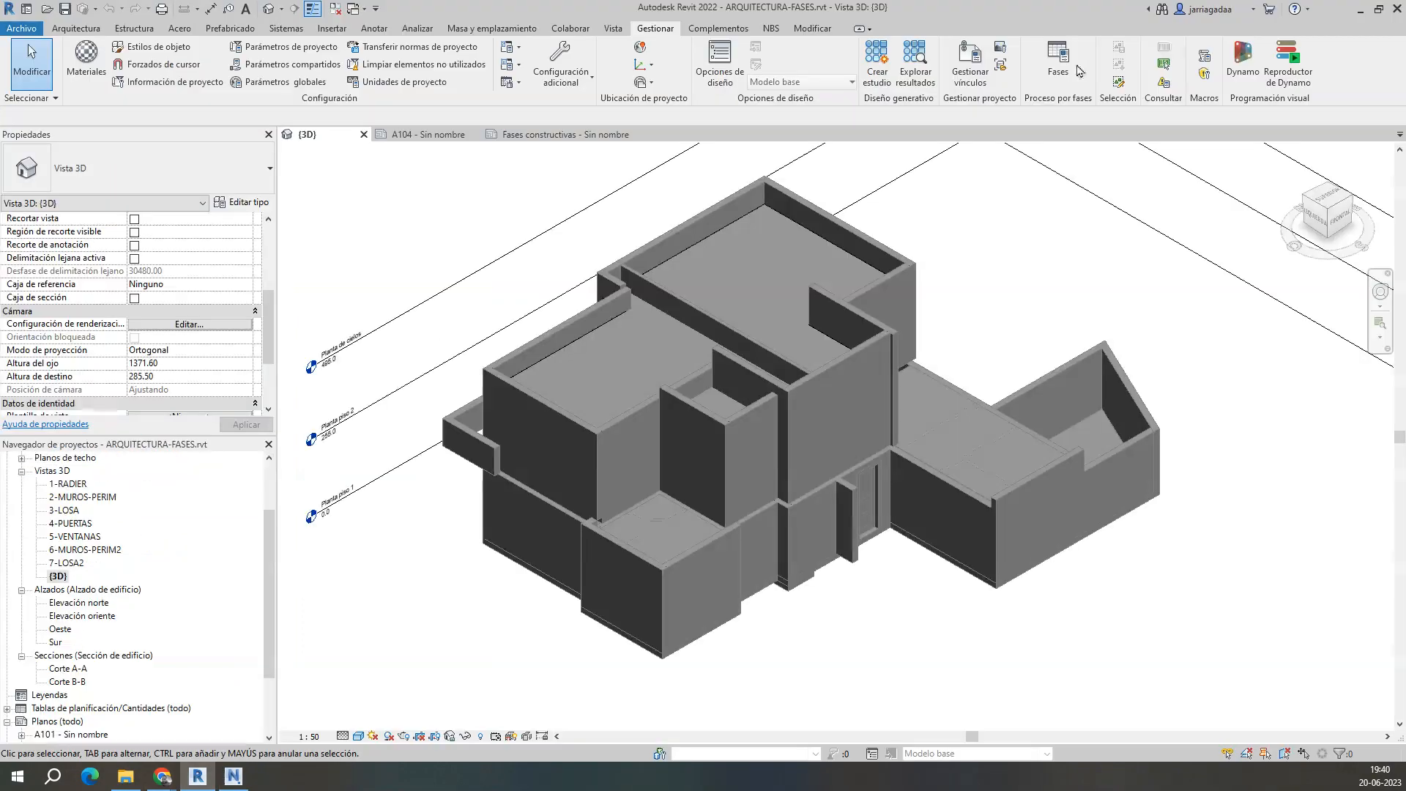
pyautogui.click(1063, 68)
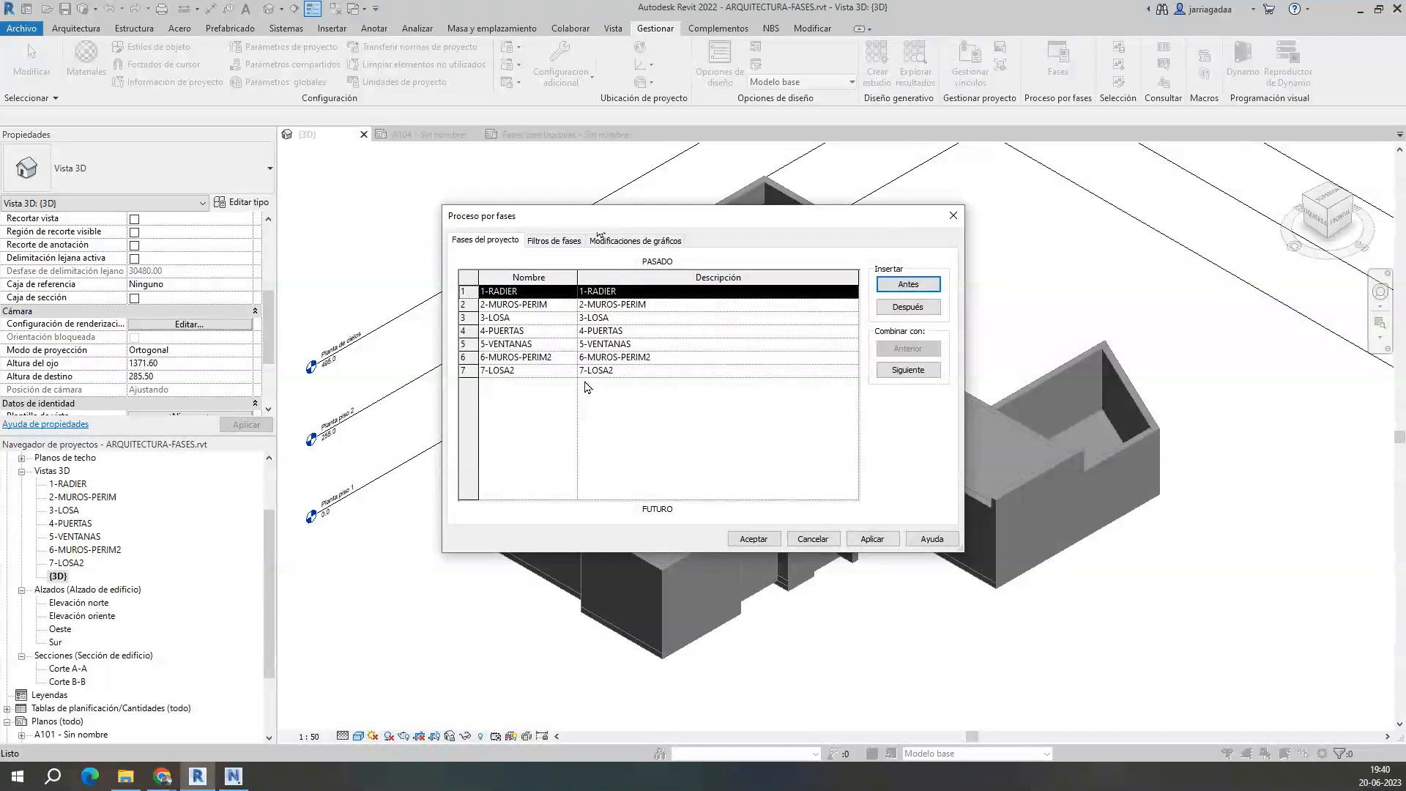
pyautogui.click(528, 290)
pyautogui.click(528, 290)
pyautogui.hotkey('ctrl', 'c')
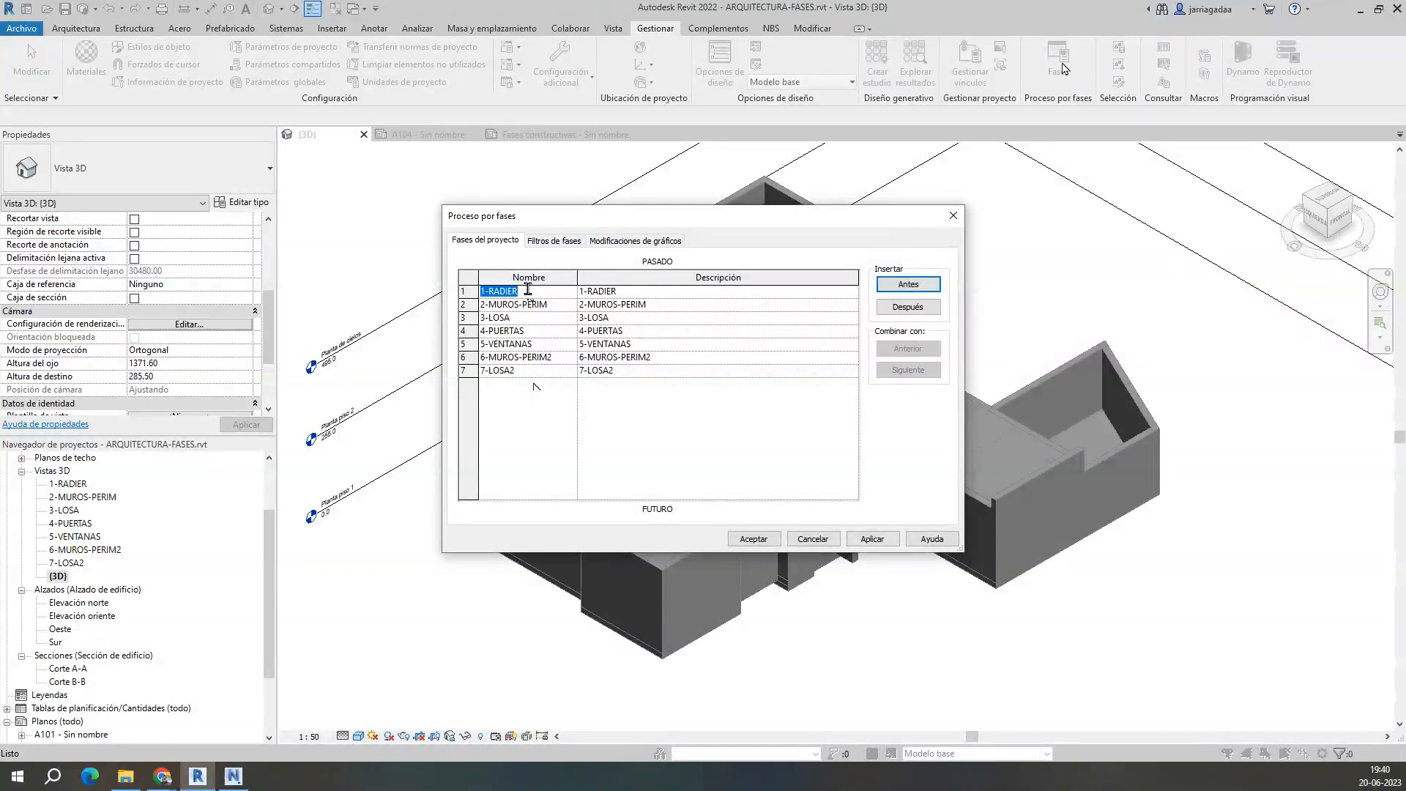
# Step: Back in Navisworks, save the selected slab elements as a selection set named 1-RADIER
pyautogui.hotkey('alt', 'Tab')
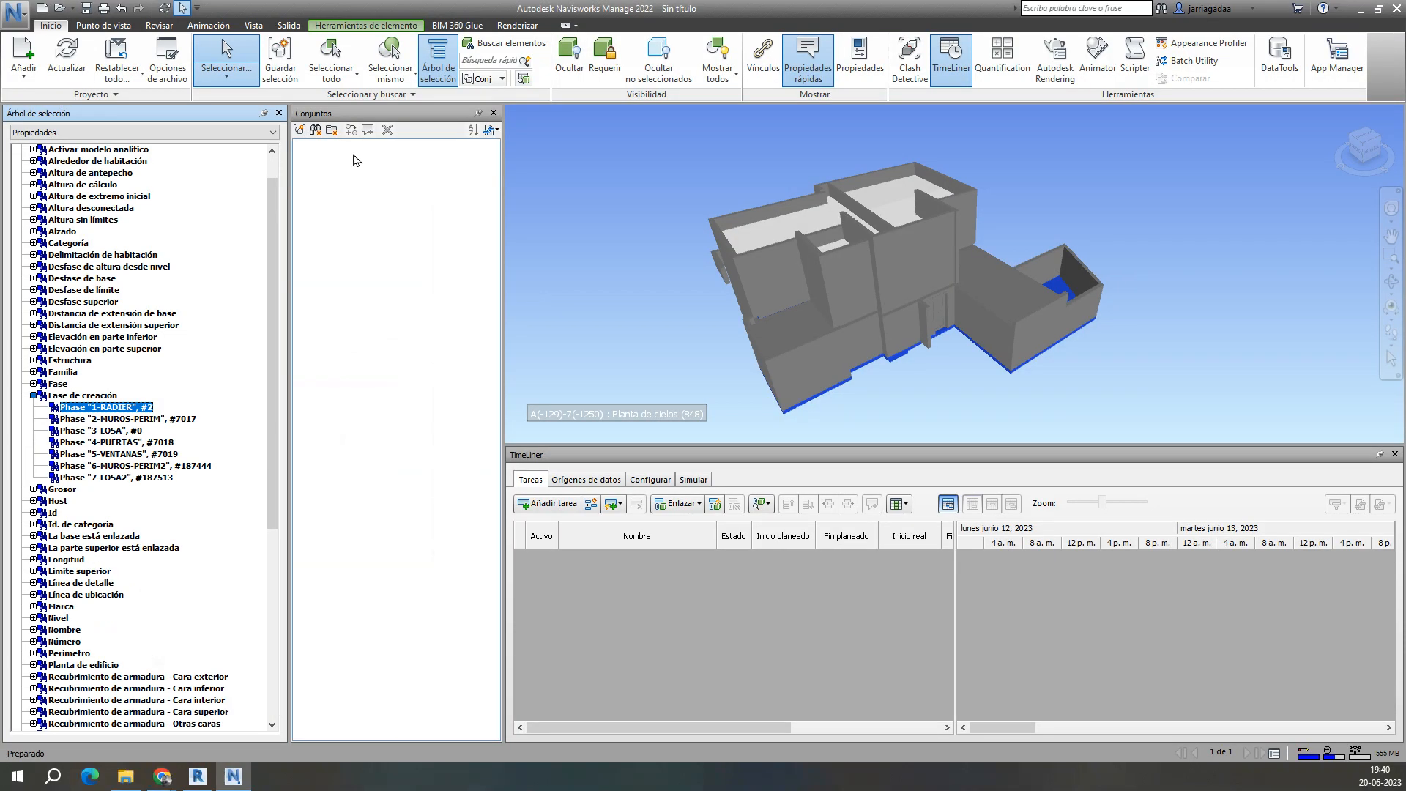
pyautogui.click(299, 131)
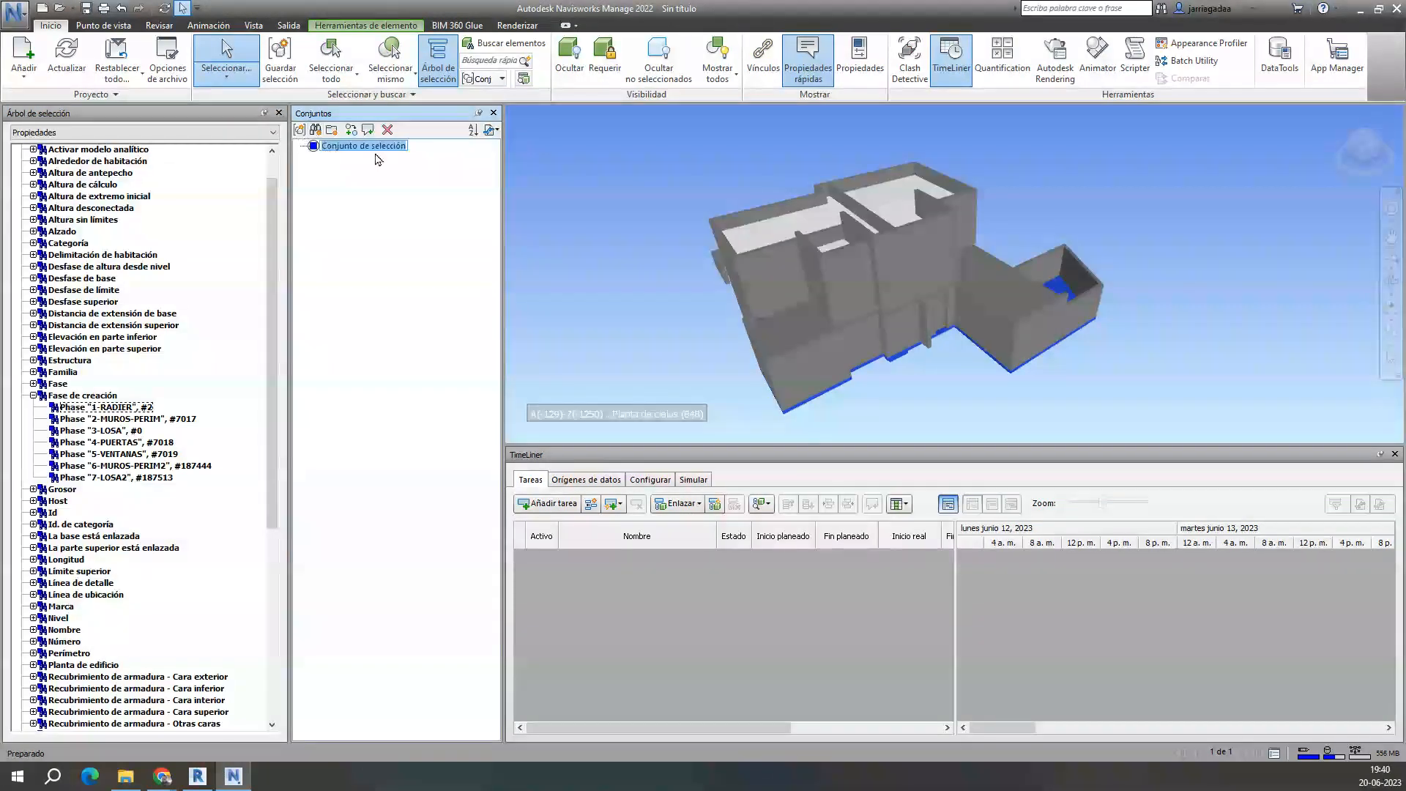
pyautogui.hotkey('ctrl', 'v')
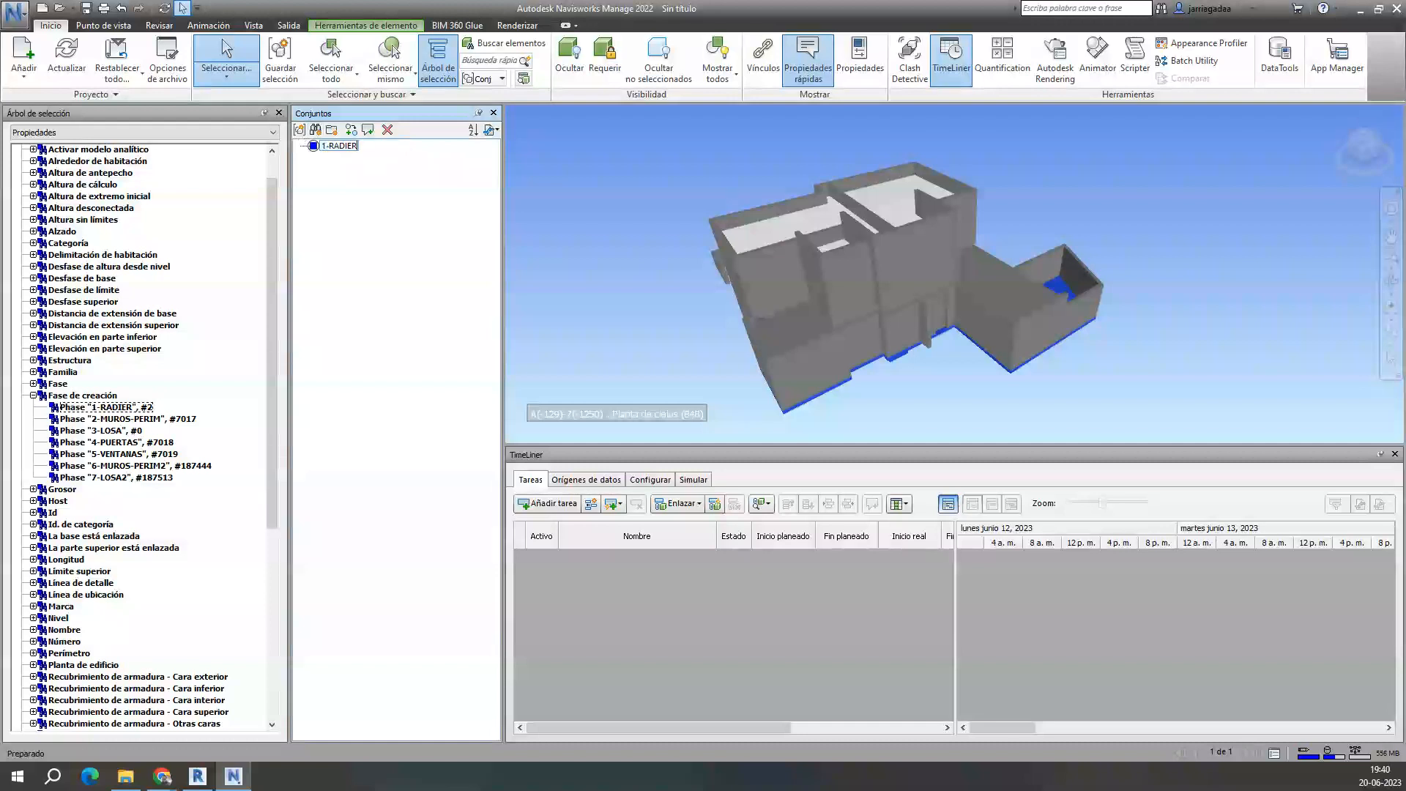
pyautogui.press('Return')
# Step: Save the 2-MUROS-PERIM phase elements as a selection set named 2-MUROS-PERIM, copying the name from Revit's project phases
pyautogui.hotkey('alt', 'Tab')
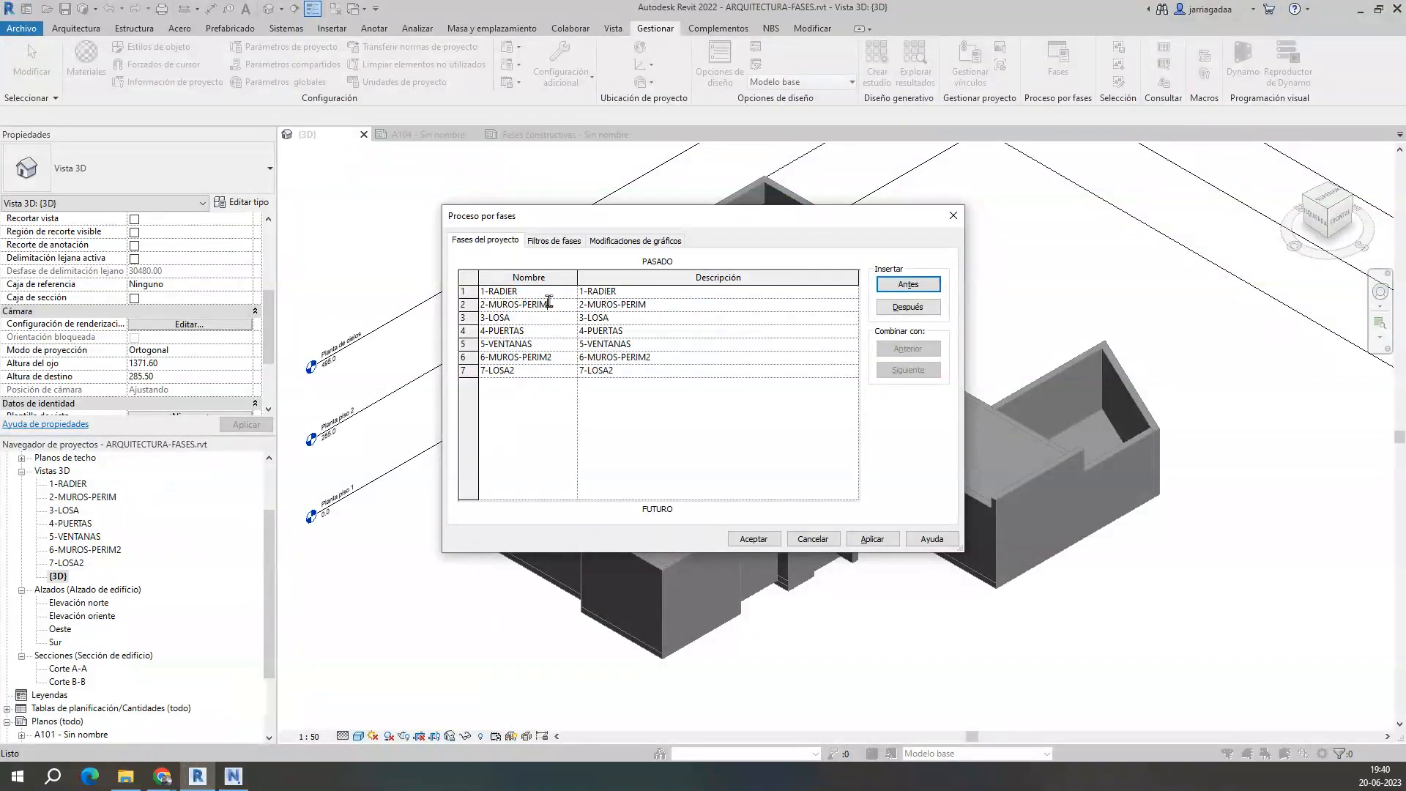
pyautogui.moveTo(548, 300); pyautogui.dragTo(451, 298)
pyautogui.hotkey('ctrl', 'c')
pyautogui.hotkey('alt', 'Tab')
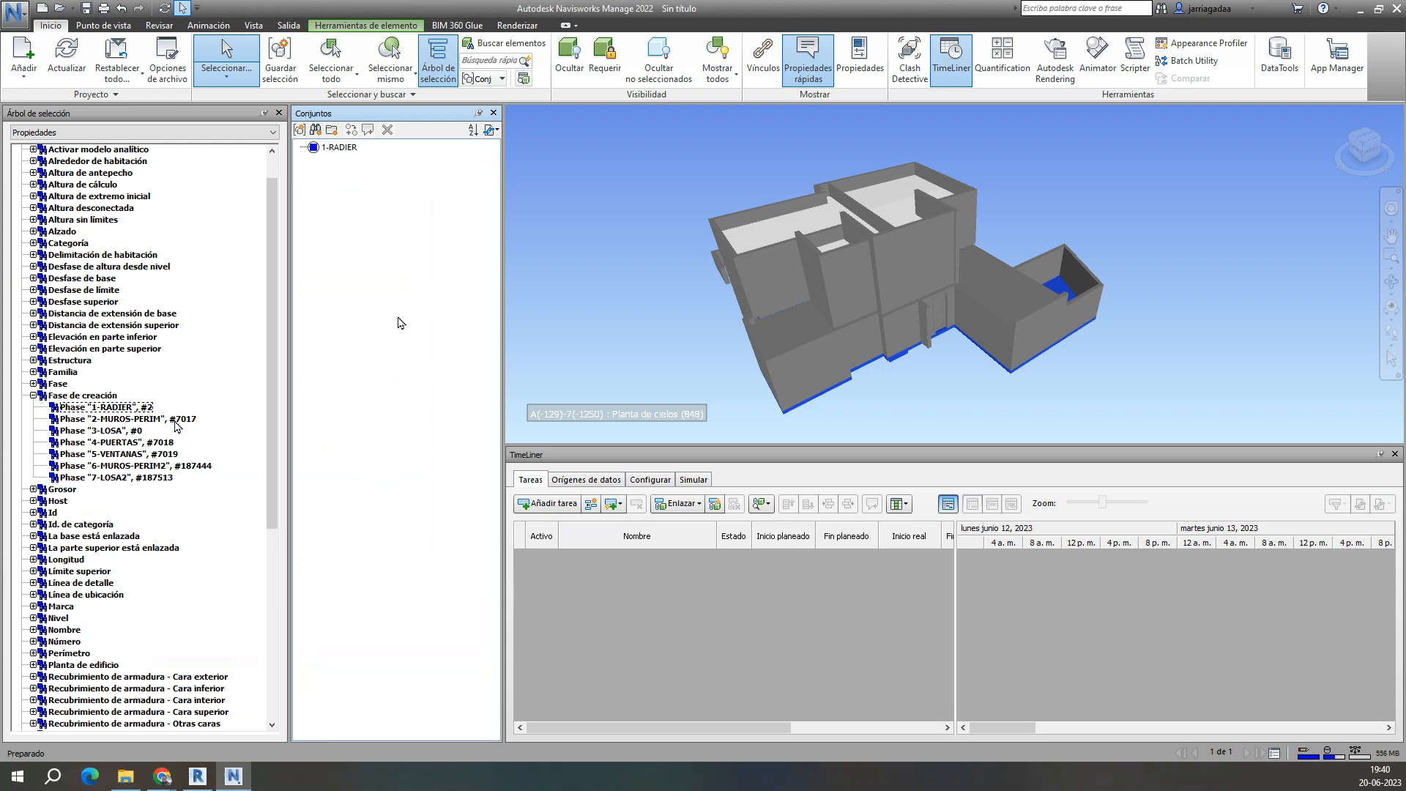
pyautogui.click(176, 420)
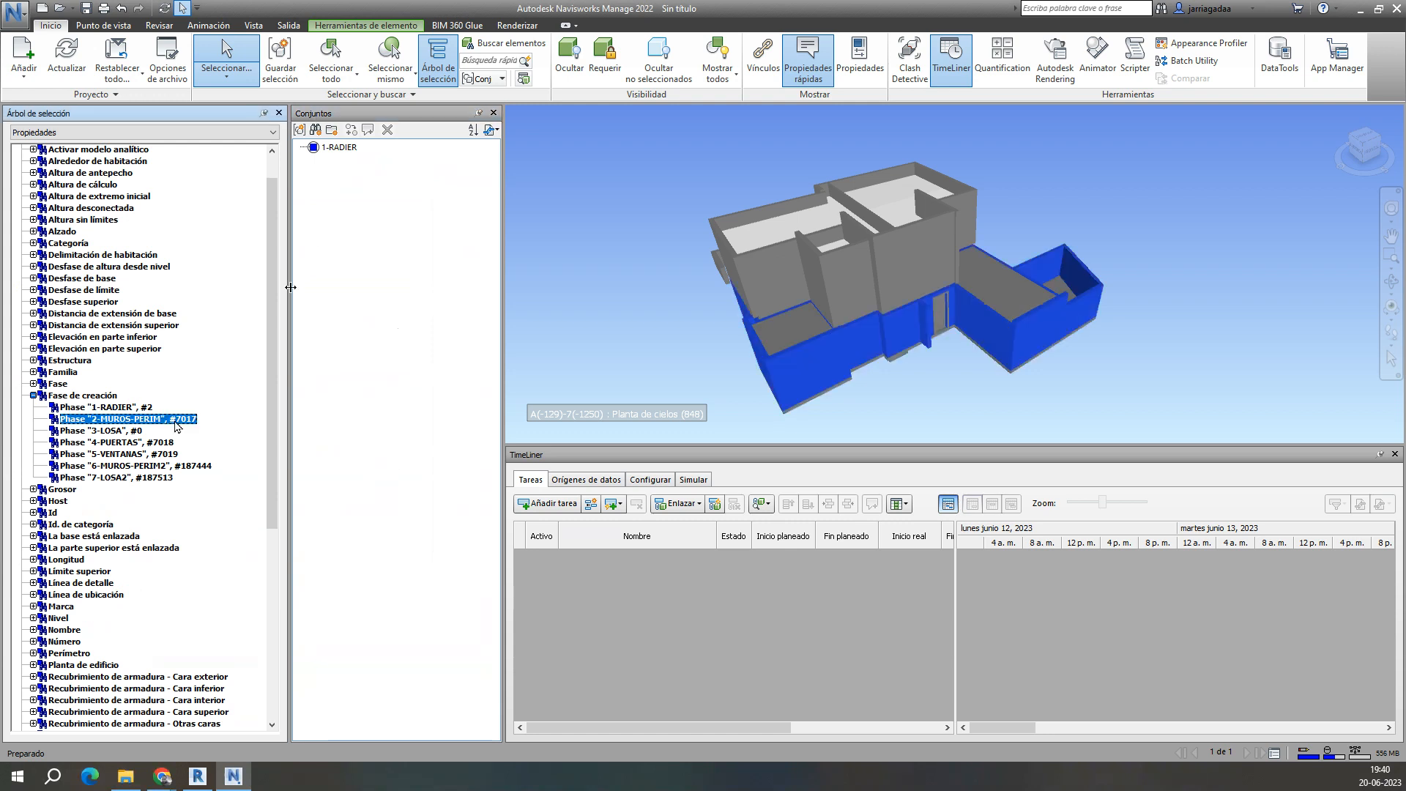
pyautogui.click(299, 131)
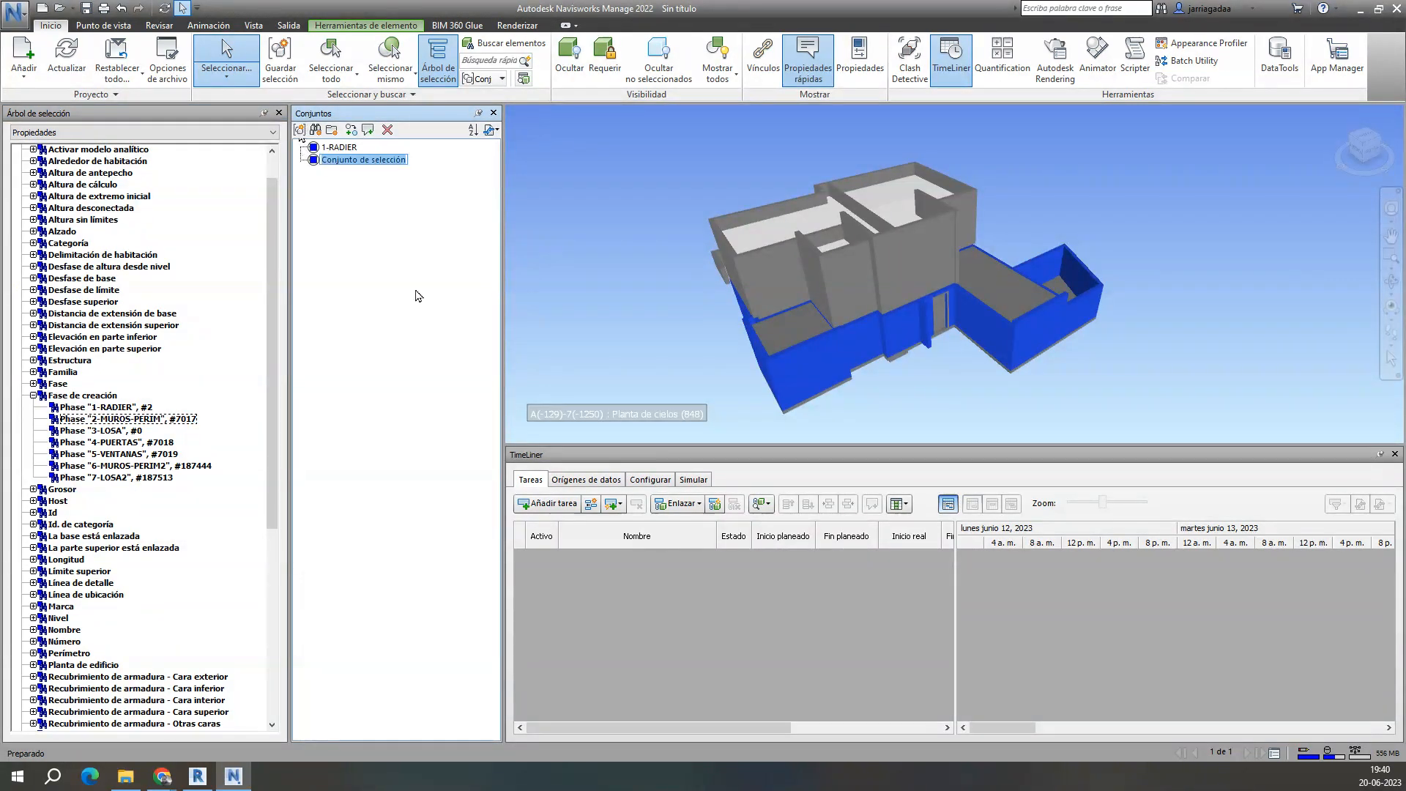
pyautogui.hotkey('ctrl', 'v')
pyautogui.press('Return')
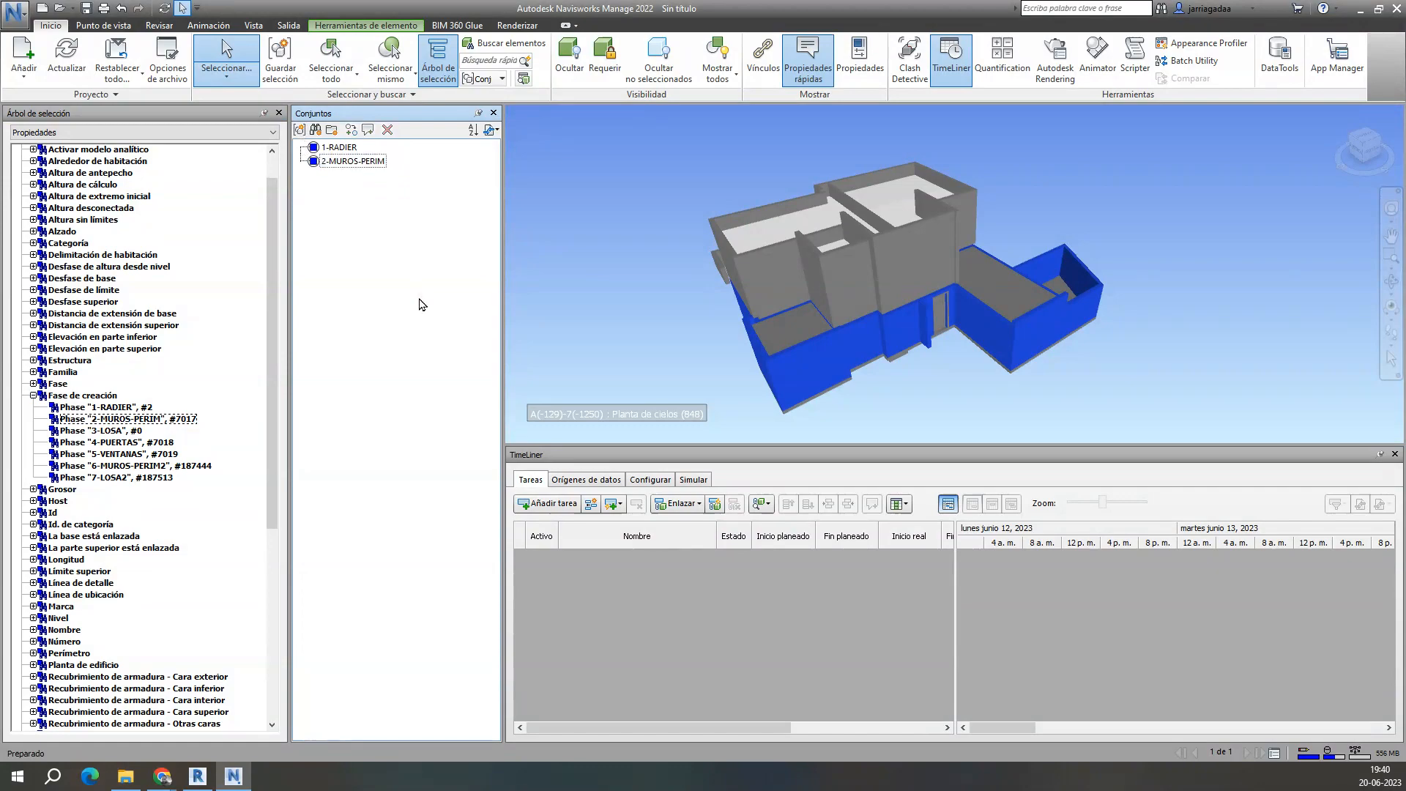
# Step: Save the 3-LOSA phase elements as a selection set named 3-LOSA, taking the name from Revit's project phases
pyautogui.hotkey('alt', 'Tab')
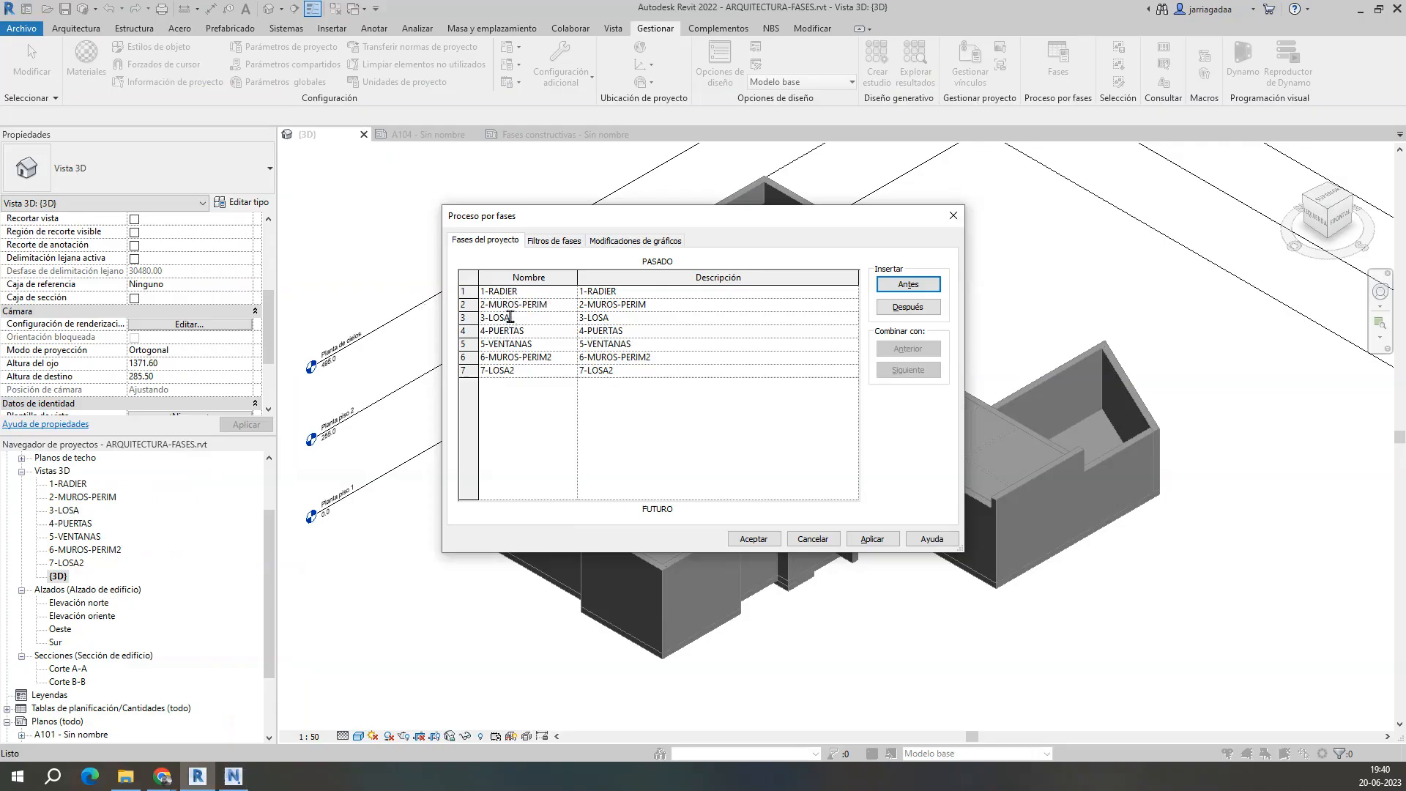
pyautogui.moveTo(511, 316); pyautogui.dragTo(481, 317)
pyautogui.hotkey('alt', 'Tab')
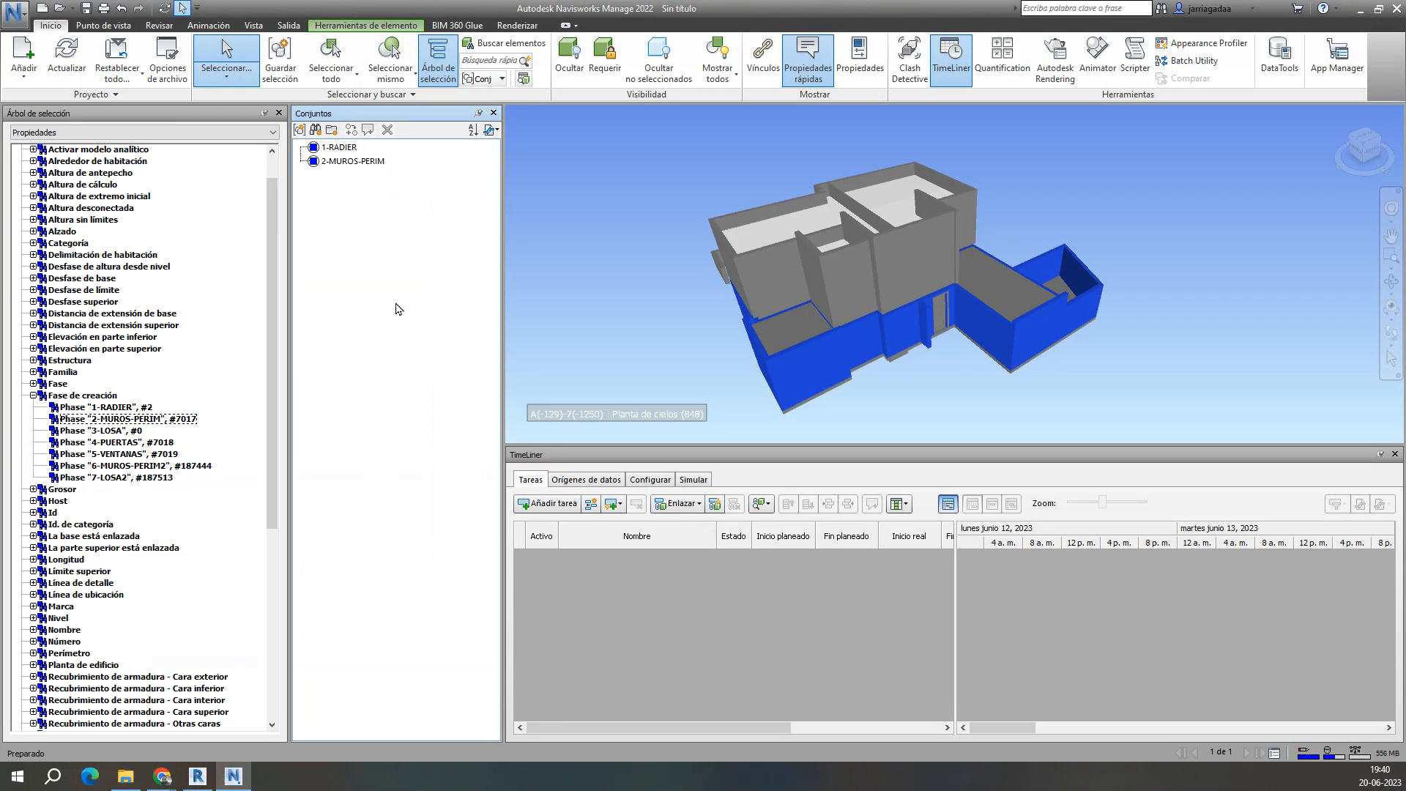
pyautogui.click(121, 432)
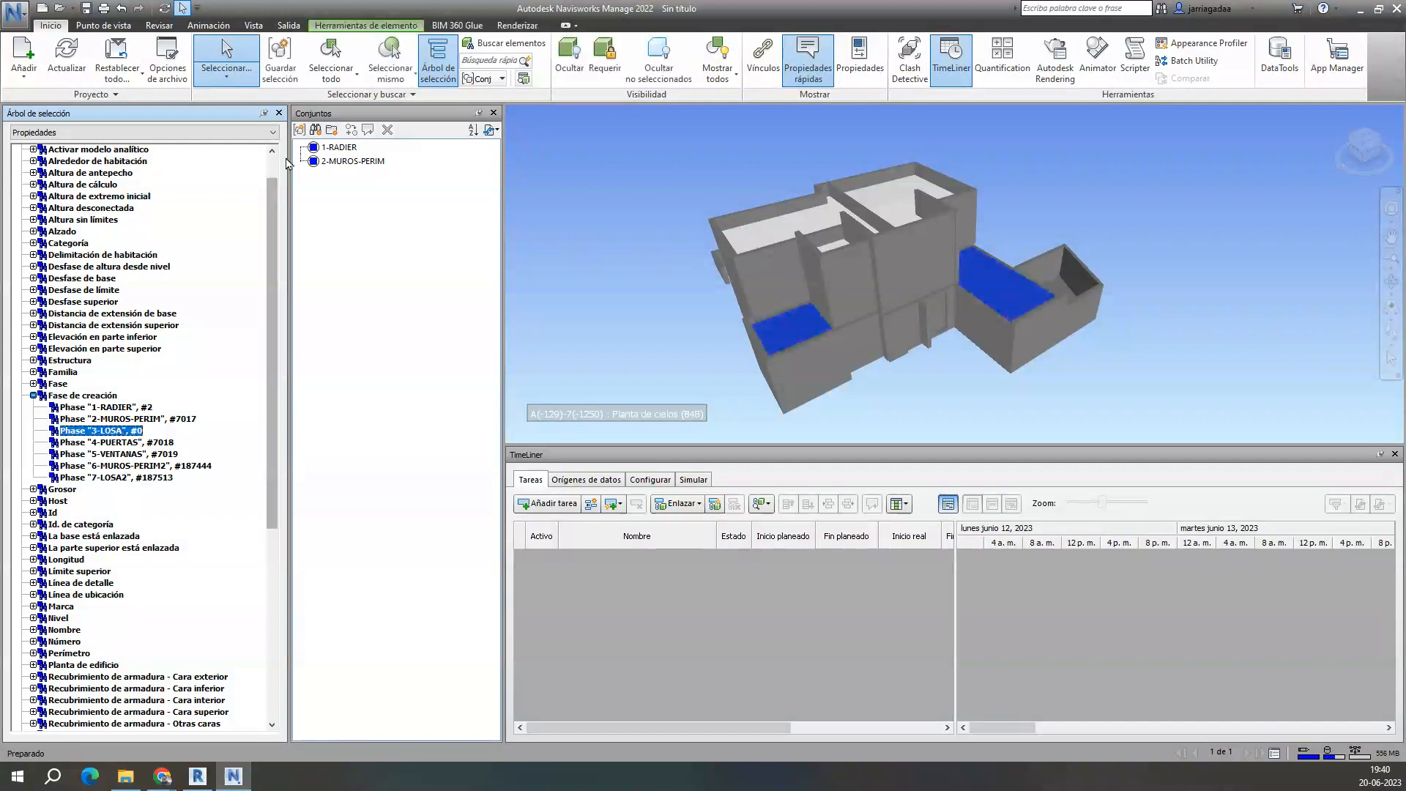
pyautogui.click(299, 130)
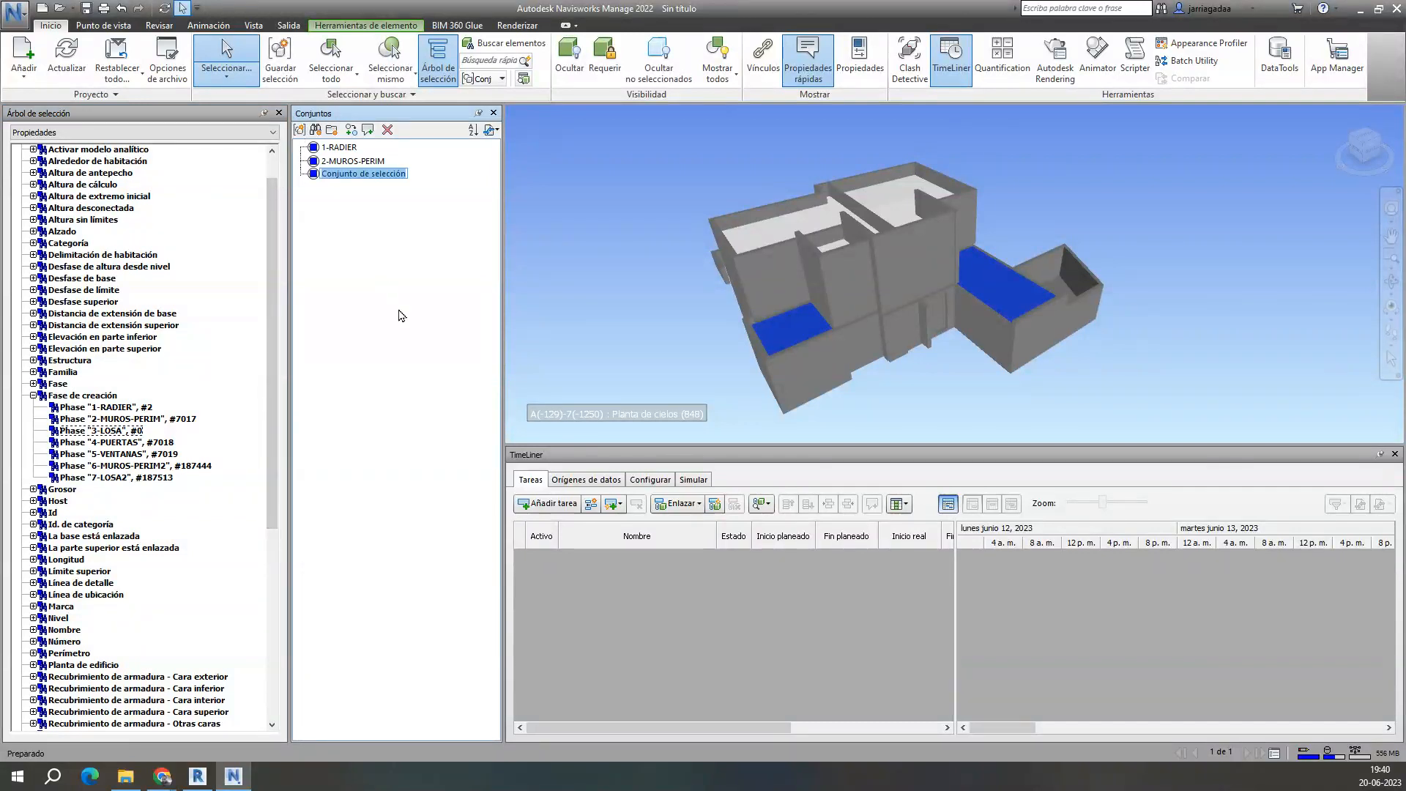
pyautogui.write('3-LOSA')
pyautogui.press('Return')
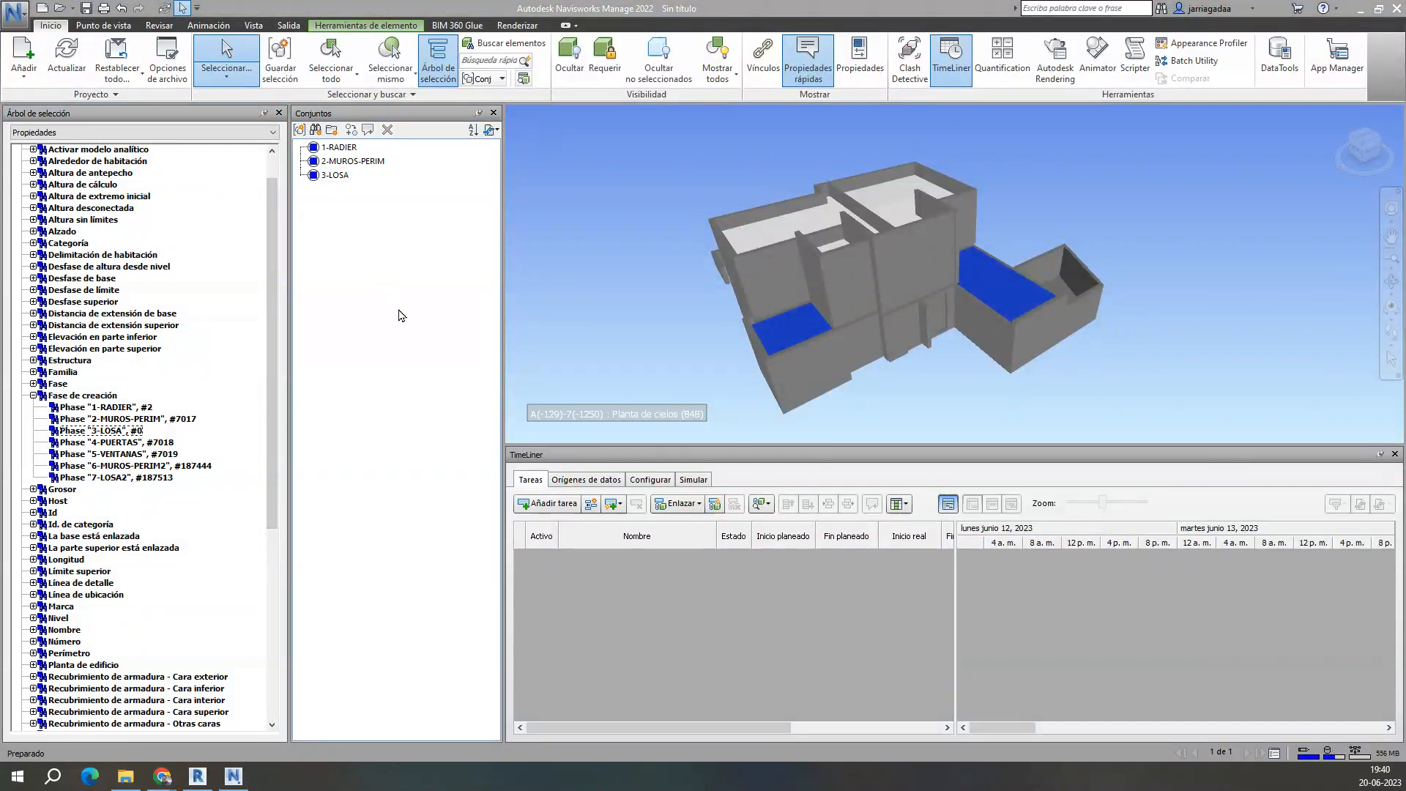
# Step: Copy the phase name 4-PUERTAS from Revit's project phases and return to Navisworks
pyautogui.hotkey('alt', 'Tab')
pyautogui.click(508, 330)
pyautogui.doubleClick(509, 331)
pyautogui.click(508, 330)
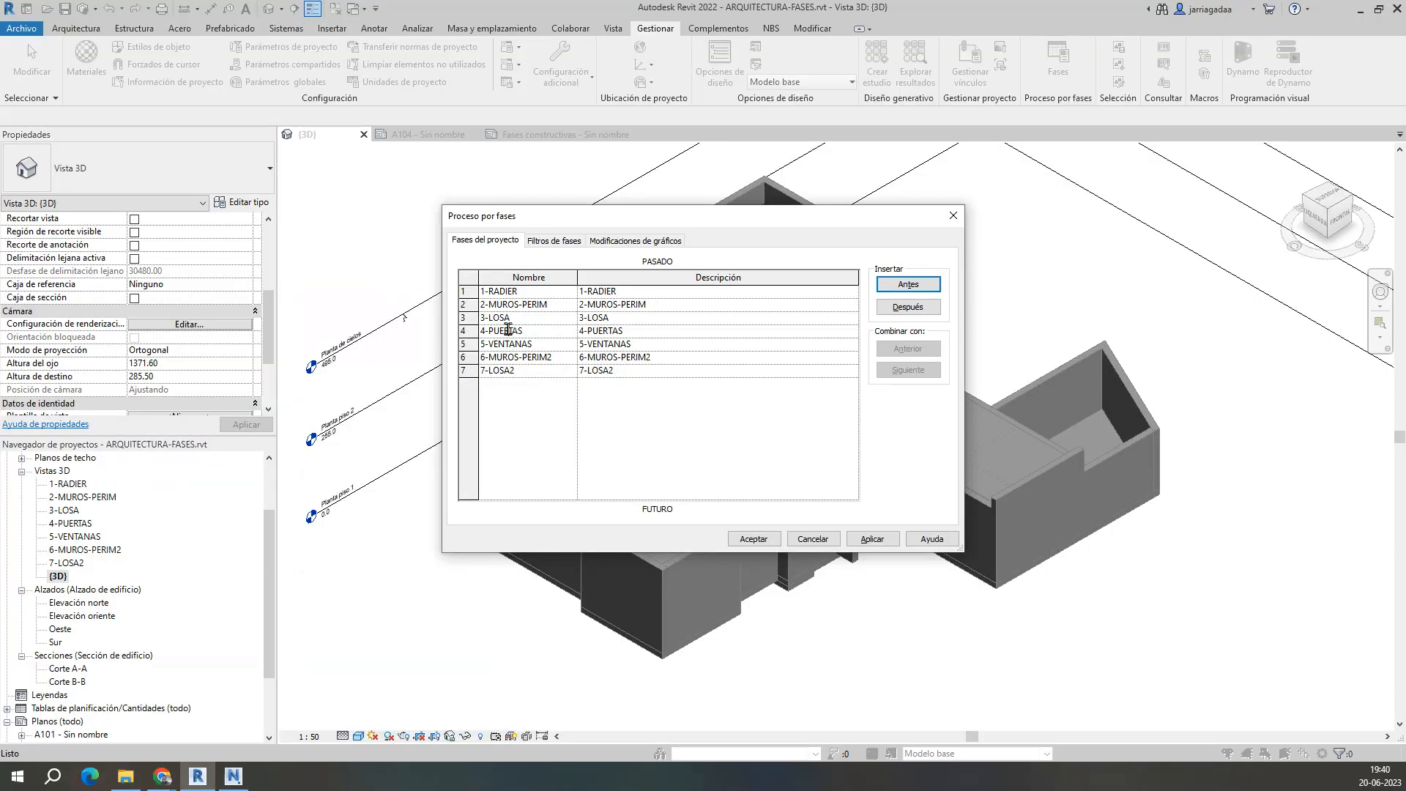
pyautogui.doubleClick(509, 330)
pyautogui.click(508, 330)
pyautogui.moveTo(523, 330); pyautogui.dragTo(460, 320)
pyautogui.hotkey('ctrl', 'c')
pyautogui.hotkey('alt', 'Tab')
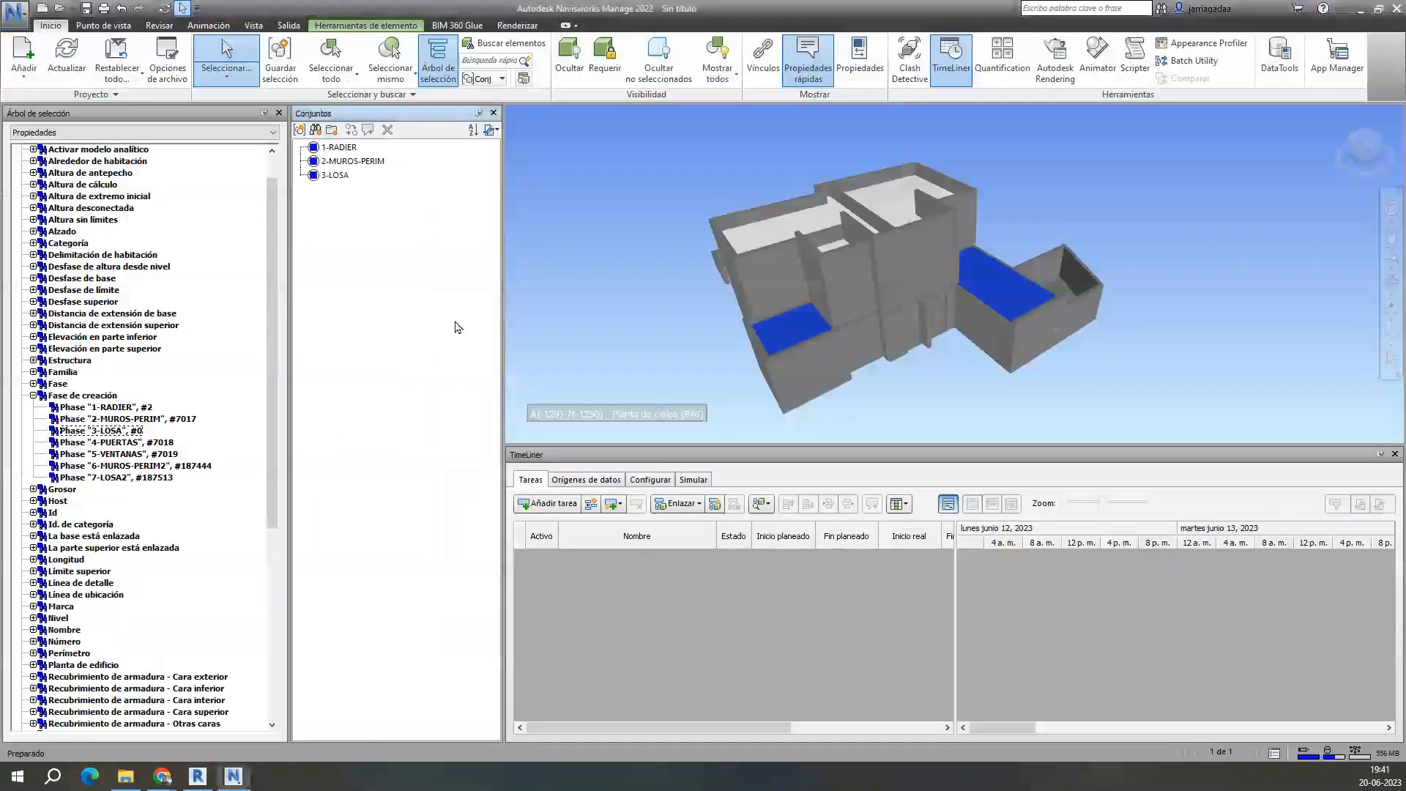
# Step: Save the door elements of the 4-PUERTAS phase as a selection set named 4-PUERTAS
pyautogui.click(147, 442)
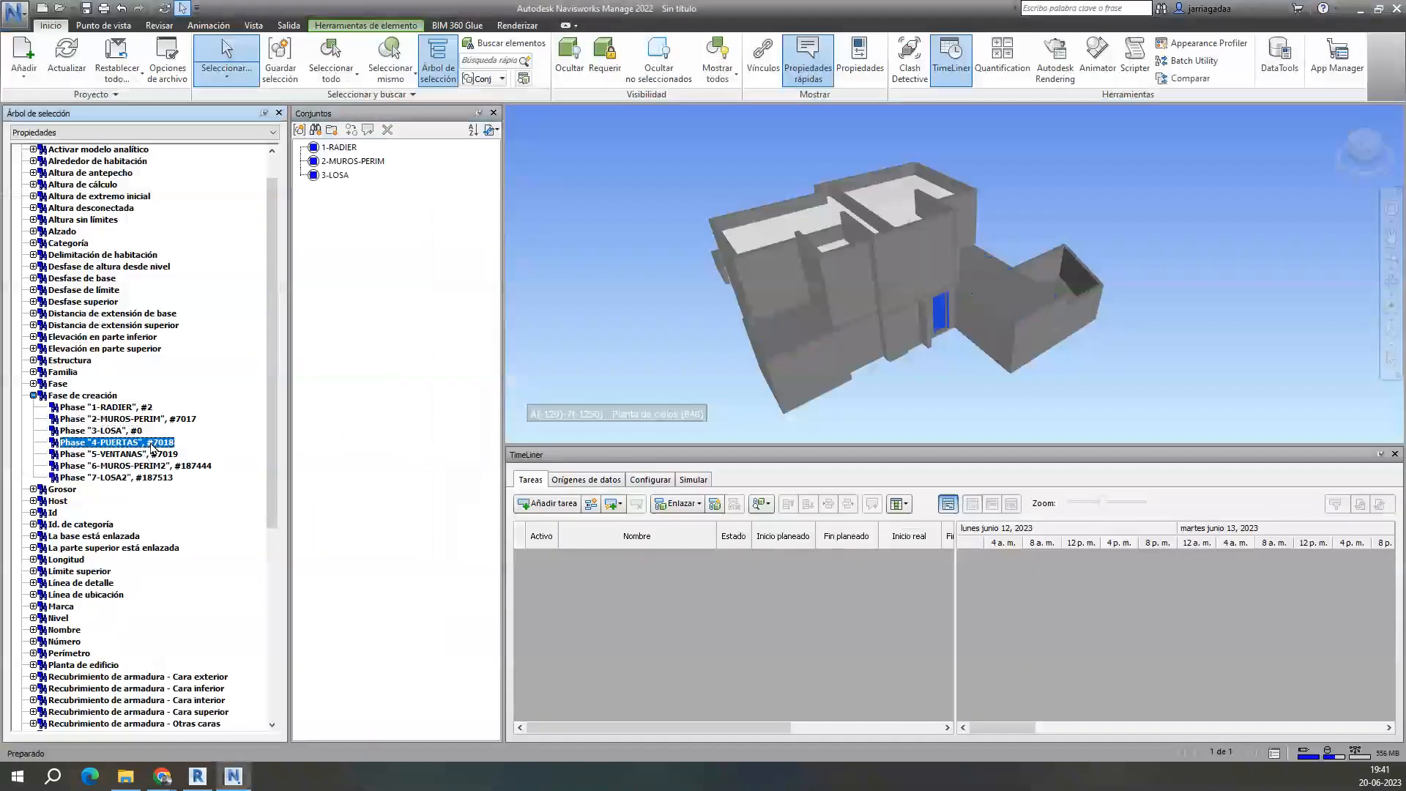
pyautogui.hotkey('alt', 'Tab')
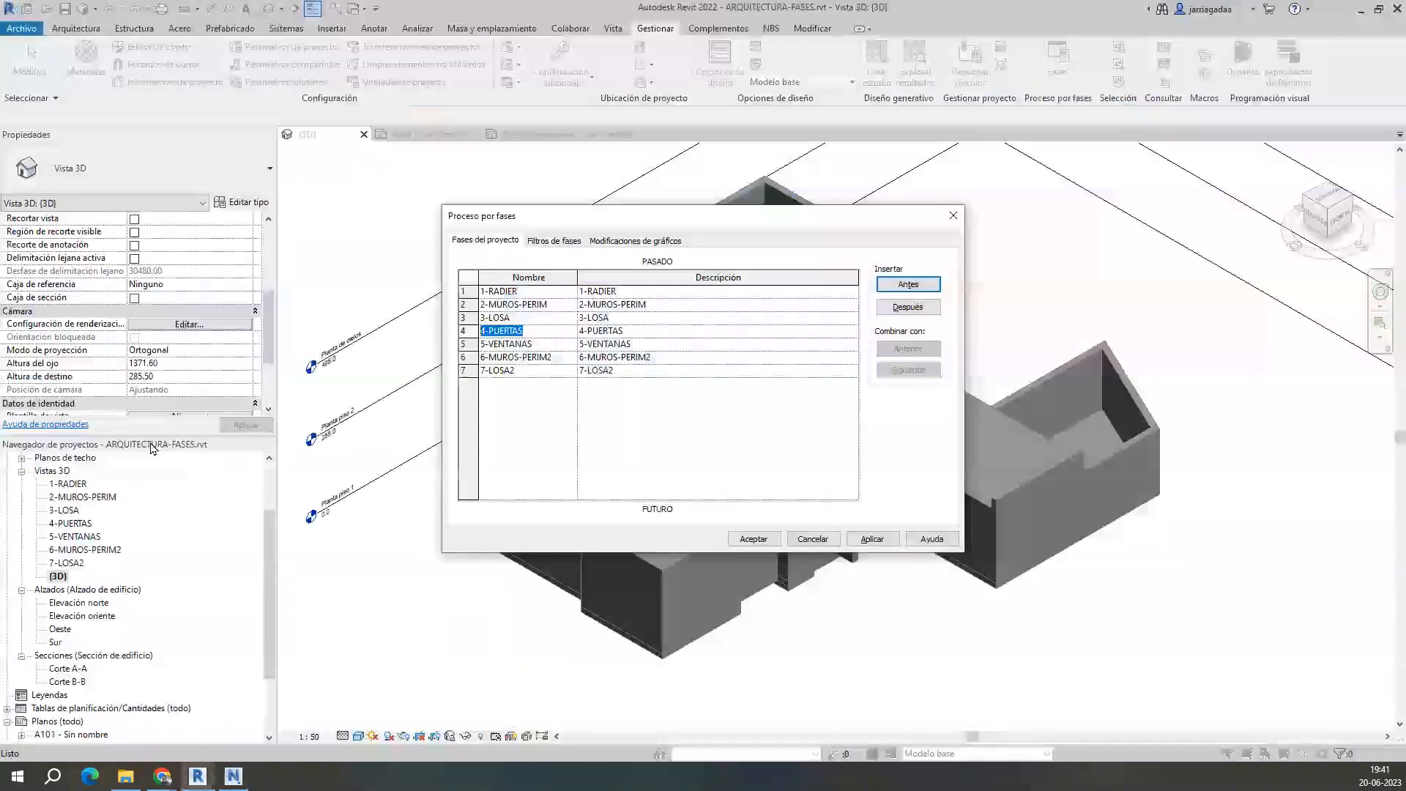
pyautogui.hotkey('alt', 'Tab')
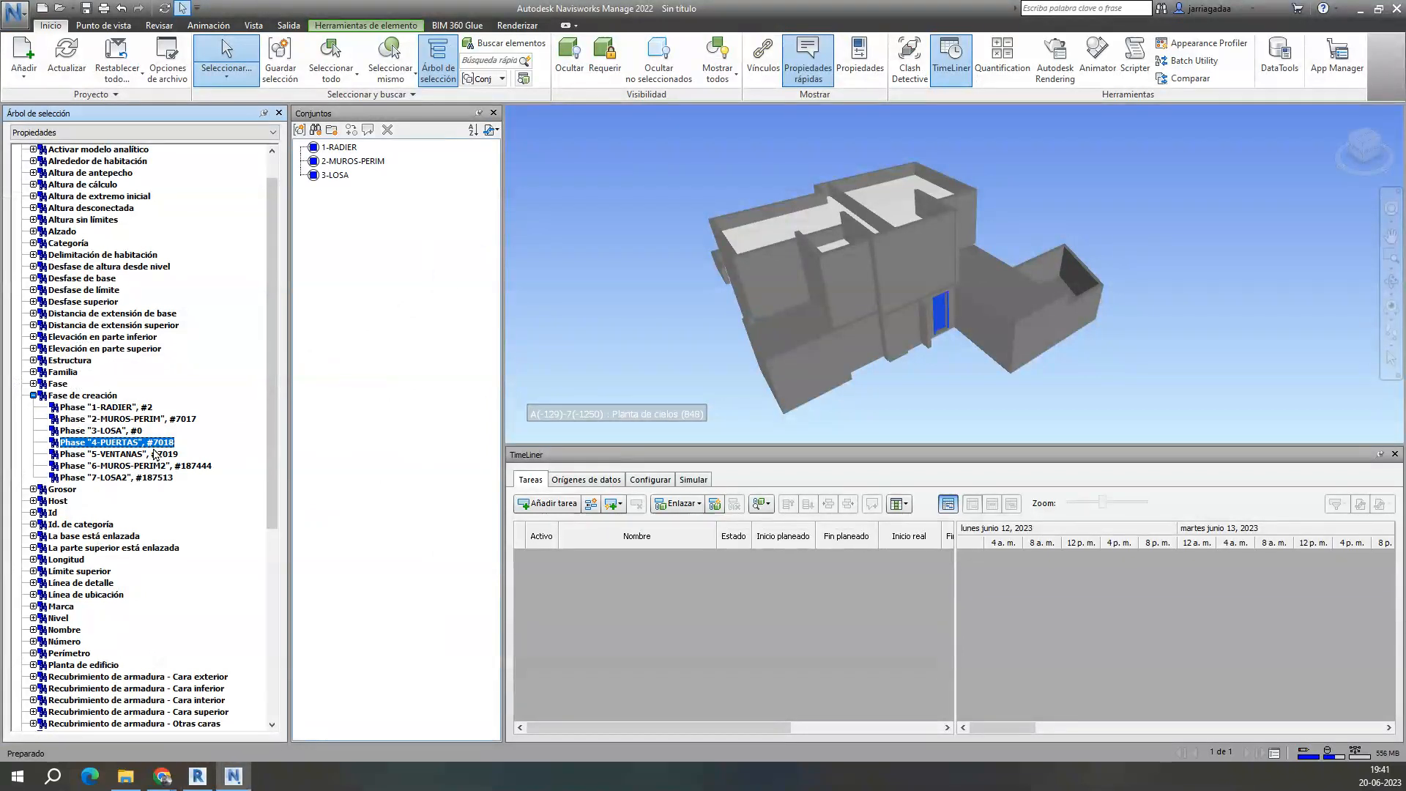
pyautogui.click(110, 430)
pyautogui.click(138, 442)
pyautogui.click(300, 131)
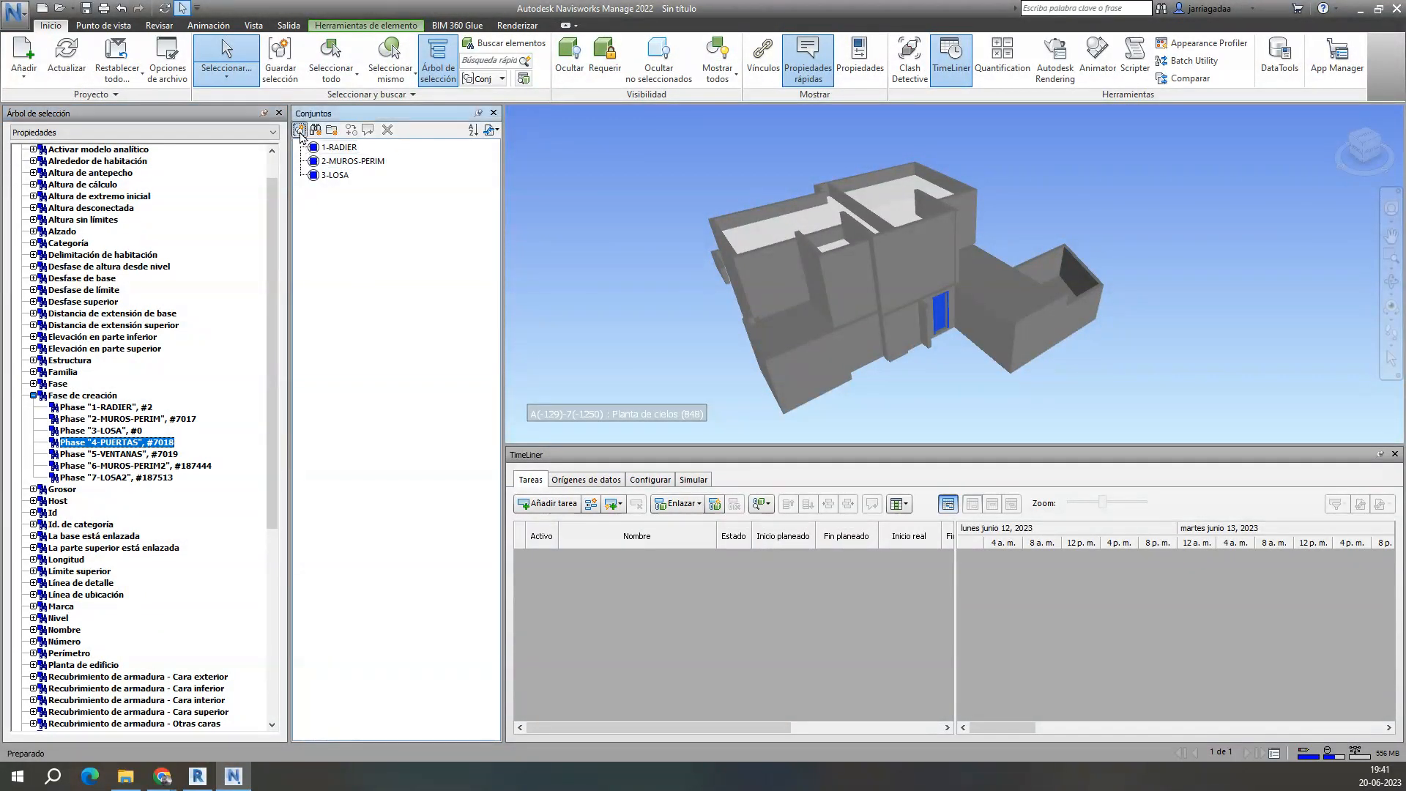
pyautogui.hotkey('ctrl', 'v')
pyautogui.press('Return')
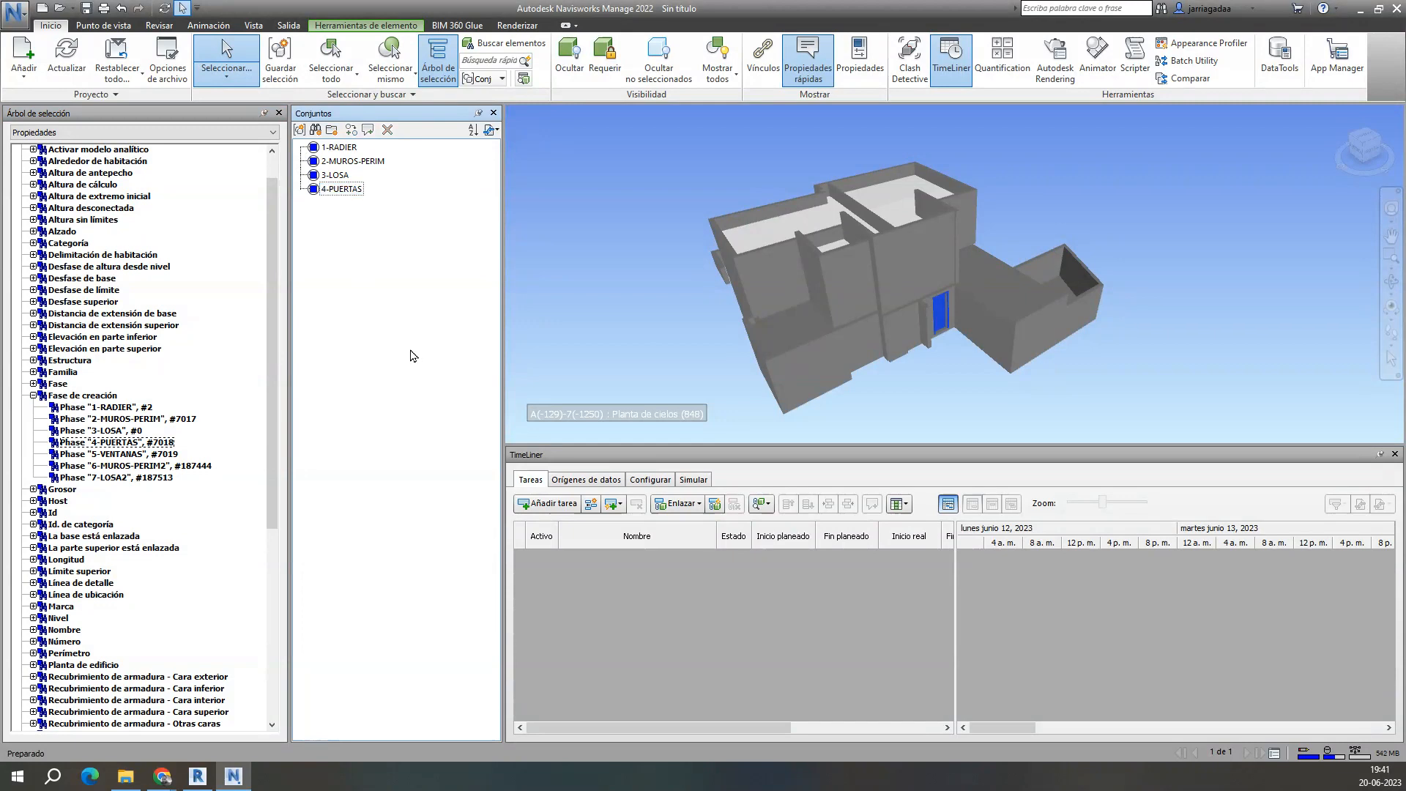
# Step: Save the 5-VENTANAS phase elements as a selection set named 5-VENTANAS, copying the name from Revit's project phases
pyautogui.hotkey('alt', 'Tab')
pyautogui.click(538, 347)
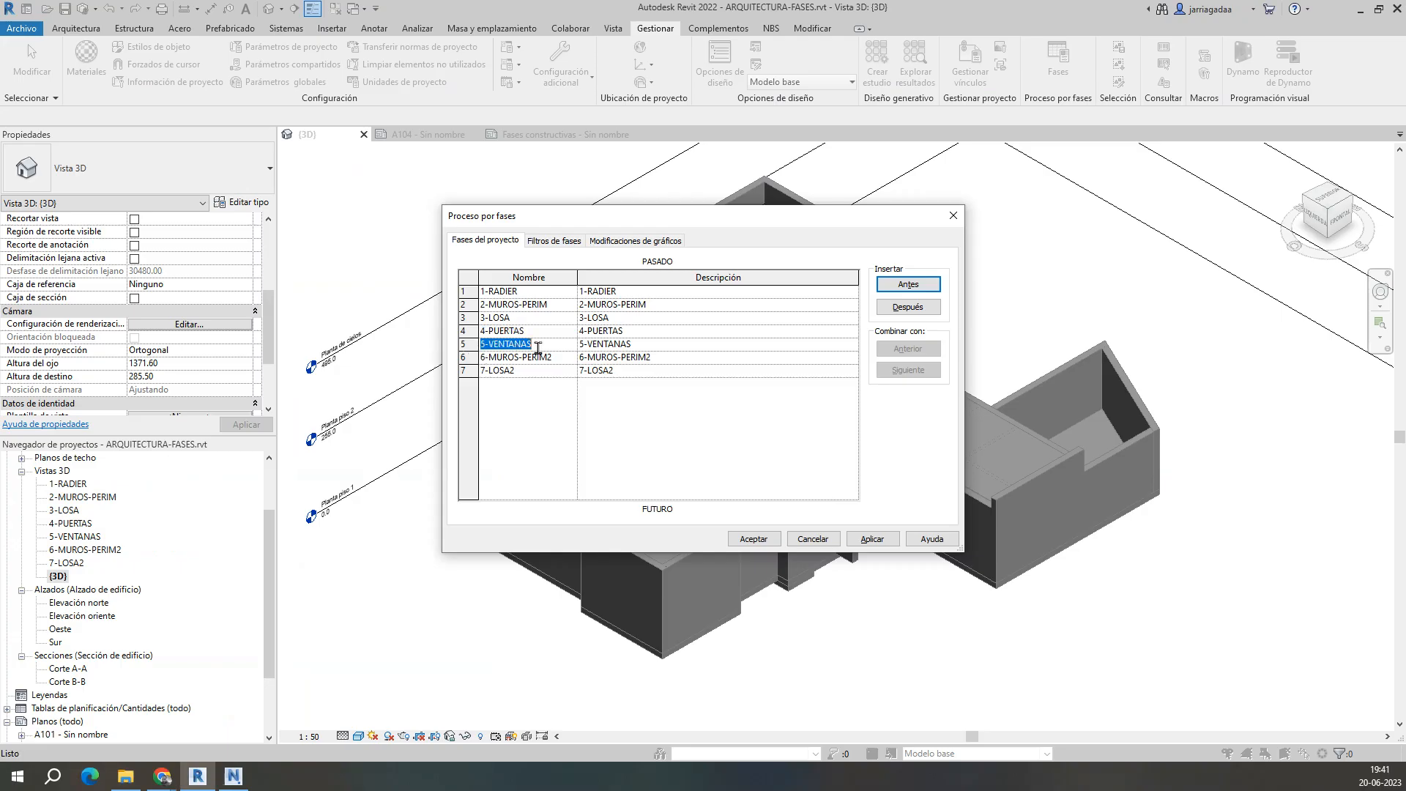
pyautogui.hotkey('ctrl', 'c')
pyautogui.hotkey('alt', 'Tab')
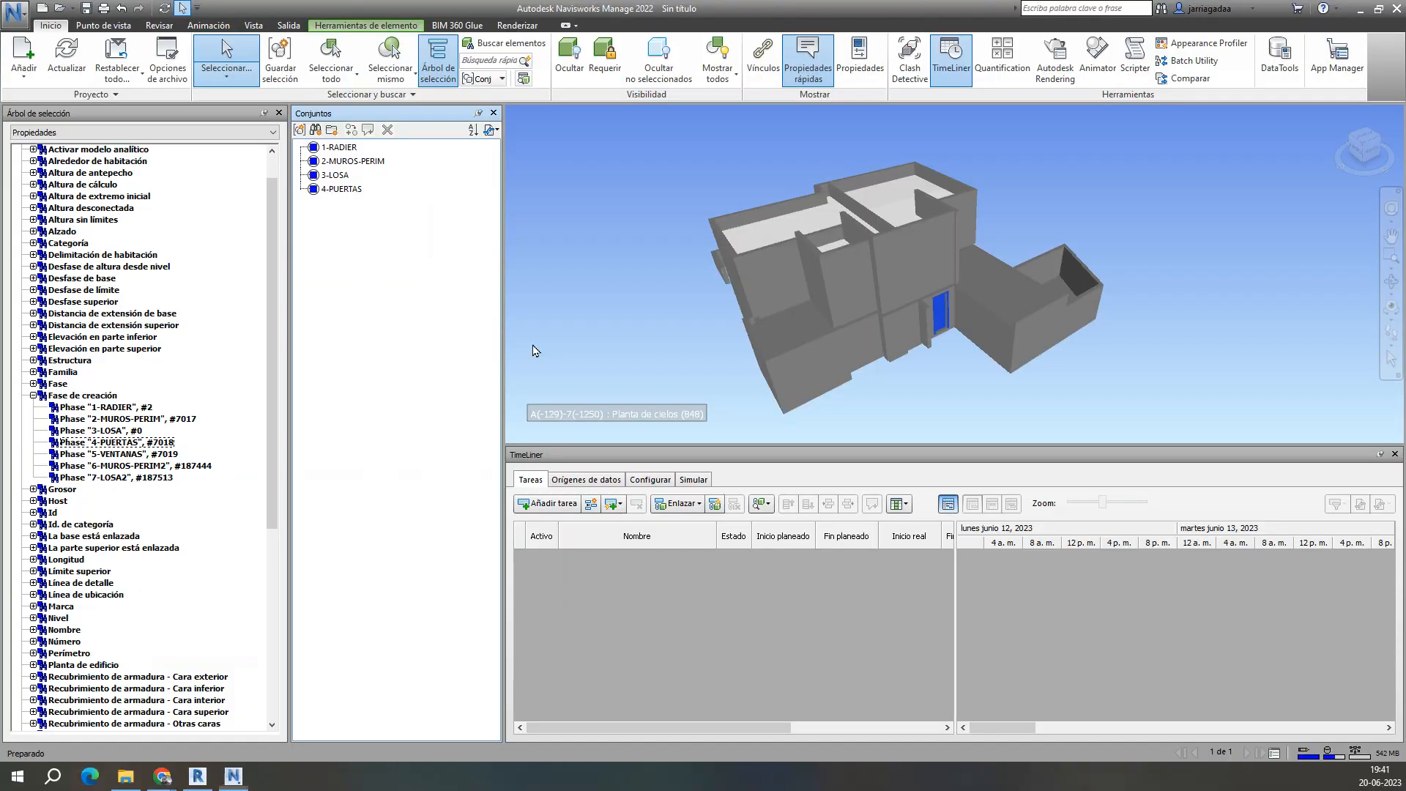
pyautogui.click(165, 454)
pyautogui.click(299, 130)
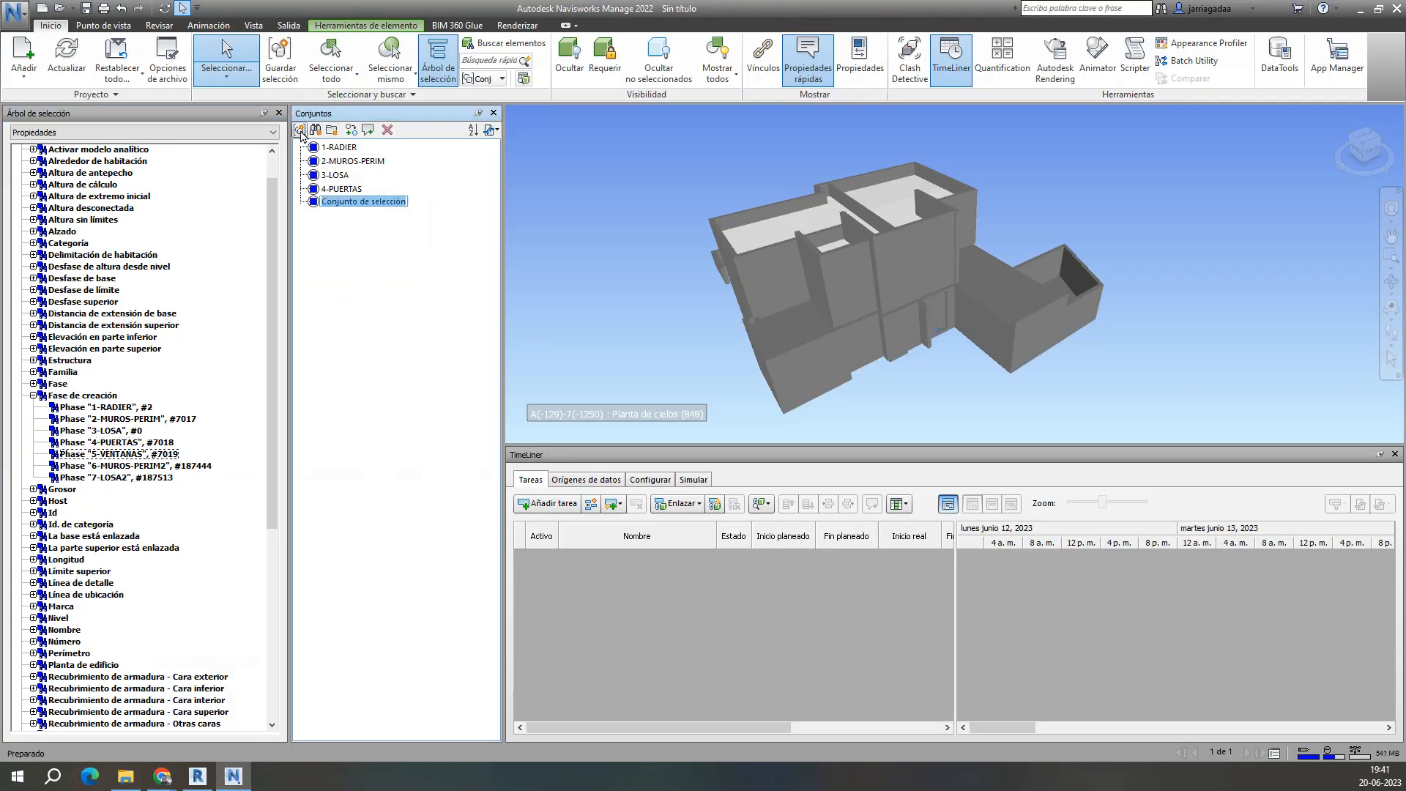
pyautogui.hotkey('ctrl', 'v')
pyautogui.press('Return')
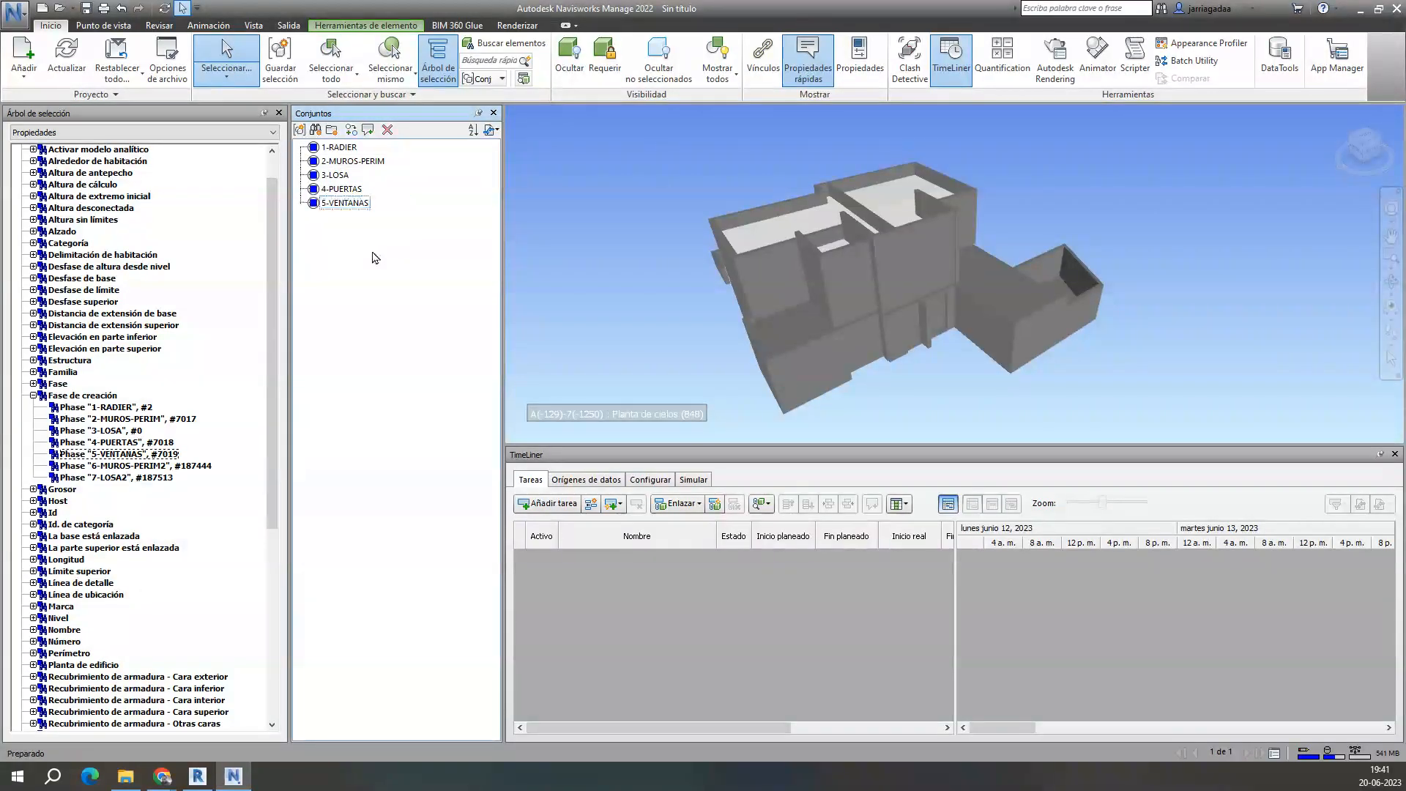
# Step: Save the 6-MUROS-PERIM2 phase elements as a selection set named 6-MUROS-PERIM2, copying the name from Revit's project phases
pyautogui.click(183, 467)
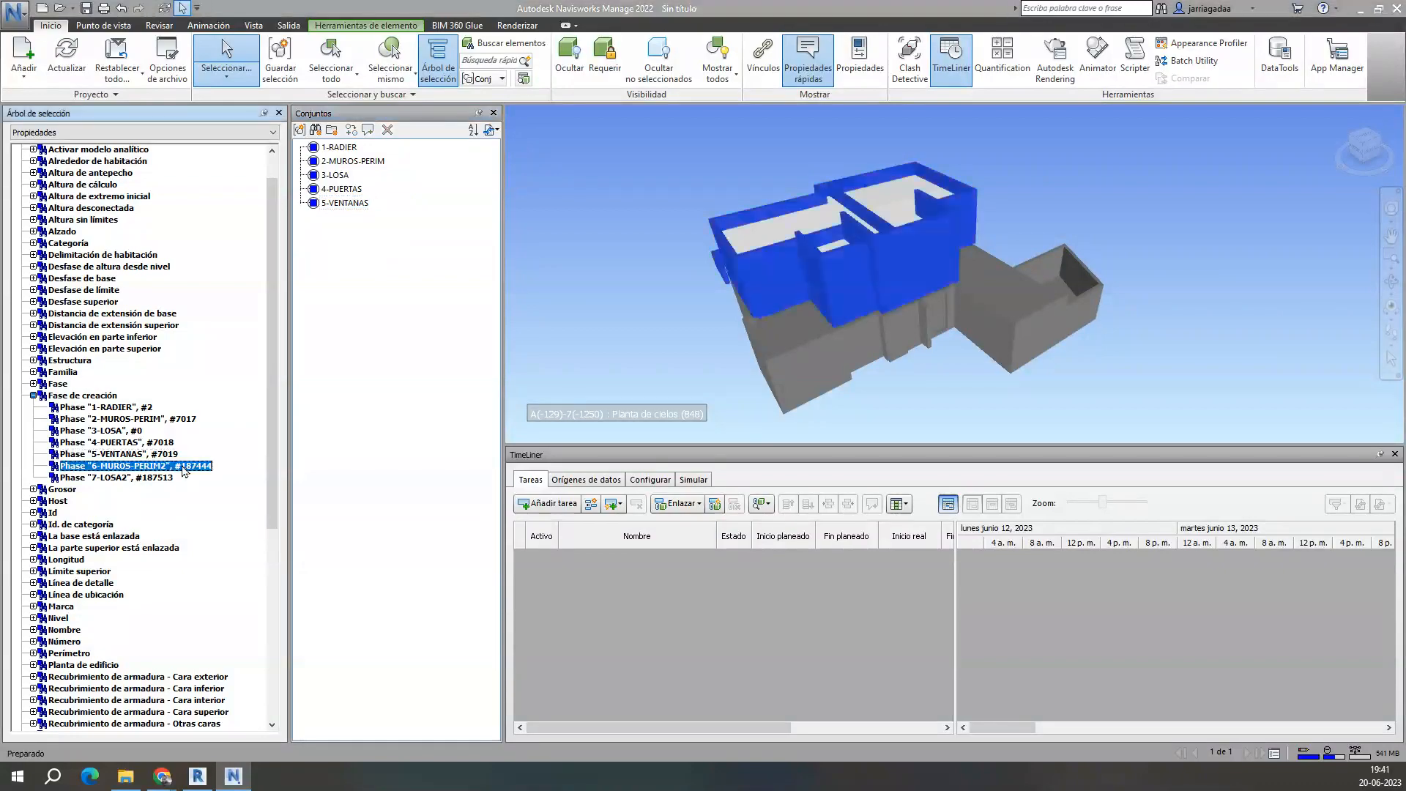
pyautogui.hotkey('alt', 'Tab')
pyautogui.click(565, 356)
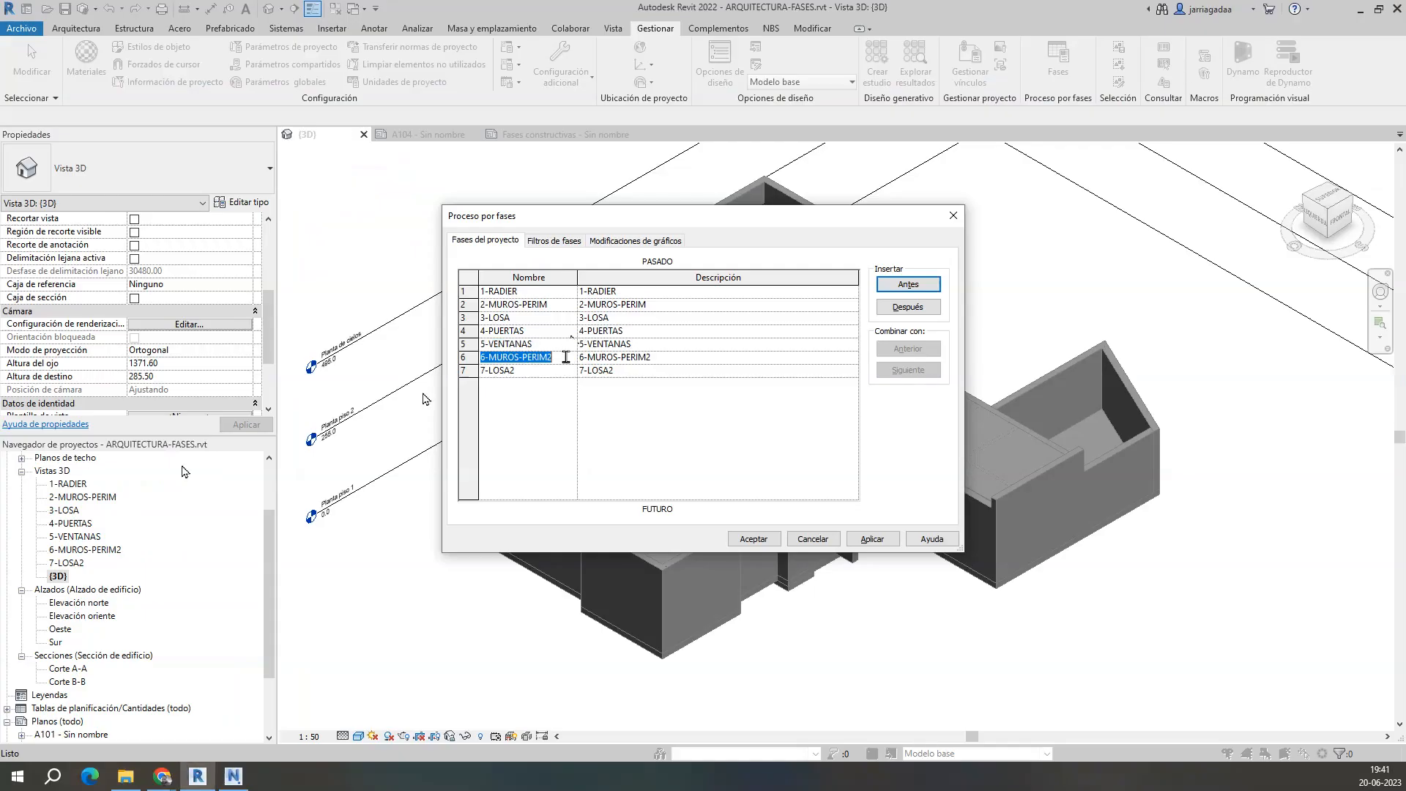
pyautogui.hotkey('alt', 'Tab')
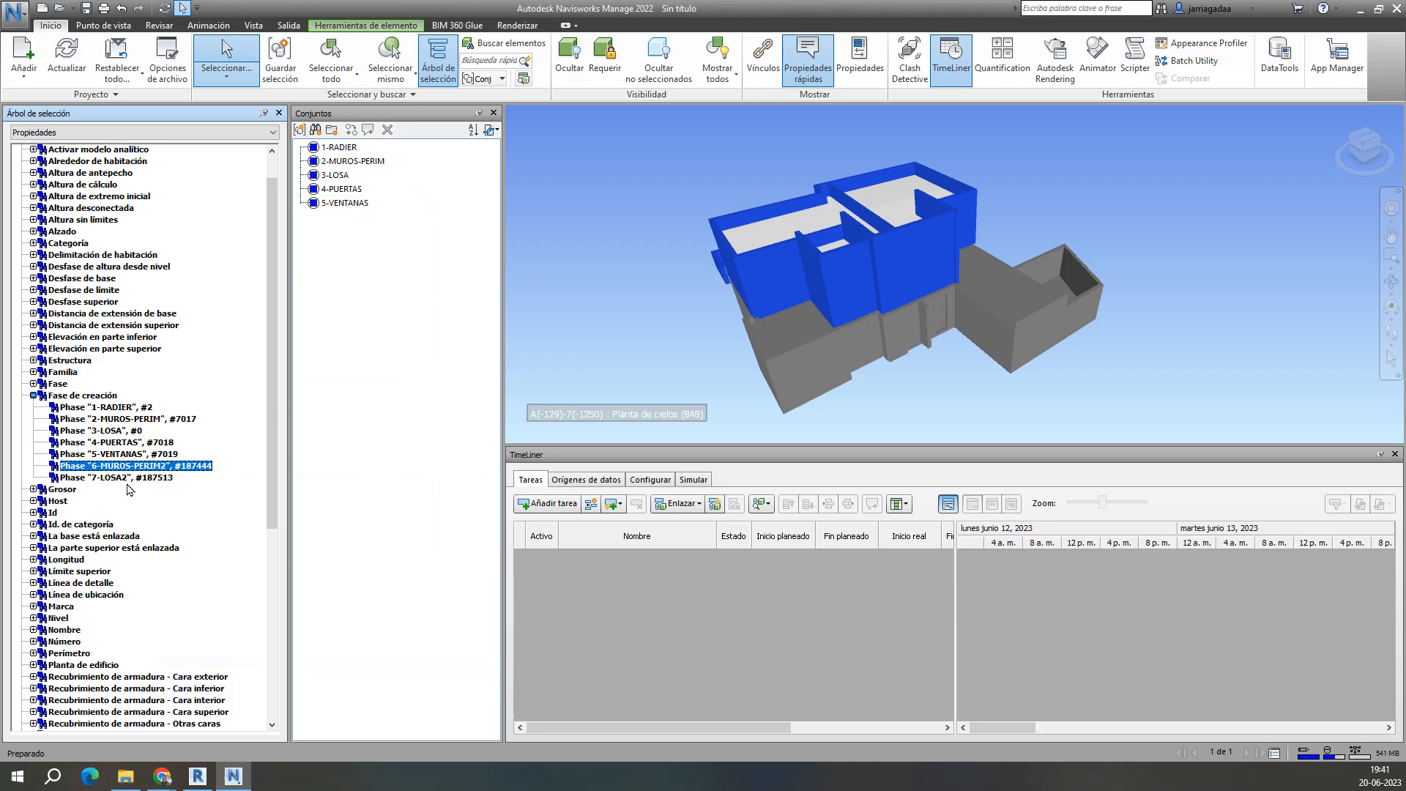
pyautogui.click(300, 129)
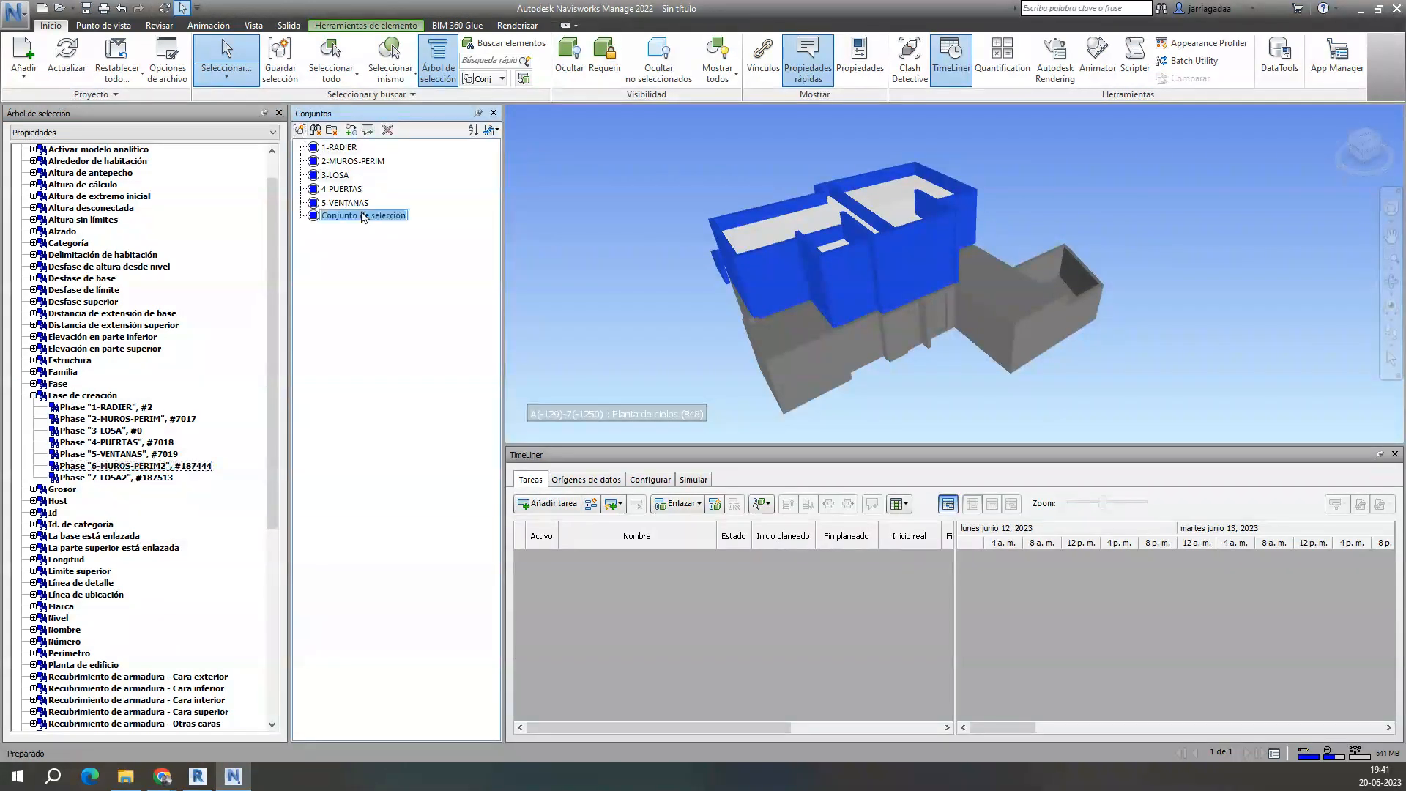
pyautogui.hotkey('ctrl', 'v')
pyautogui.press('Return')
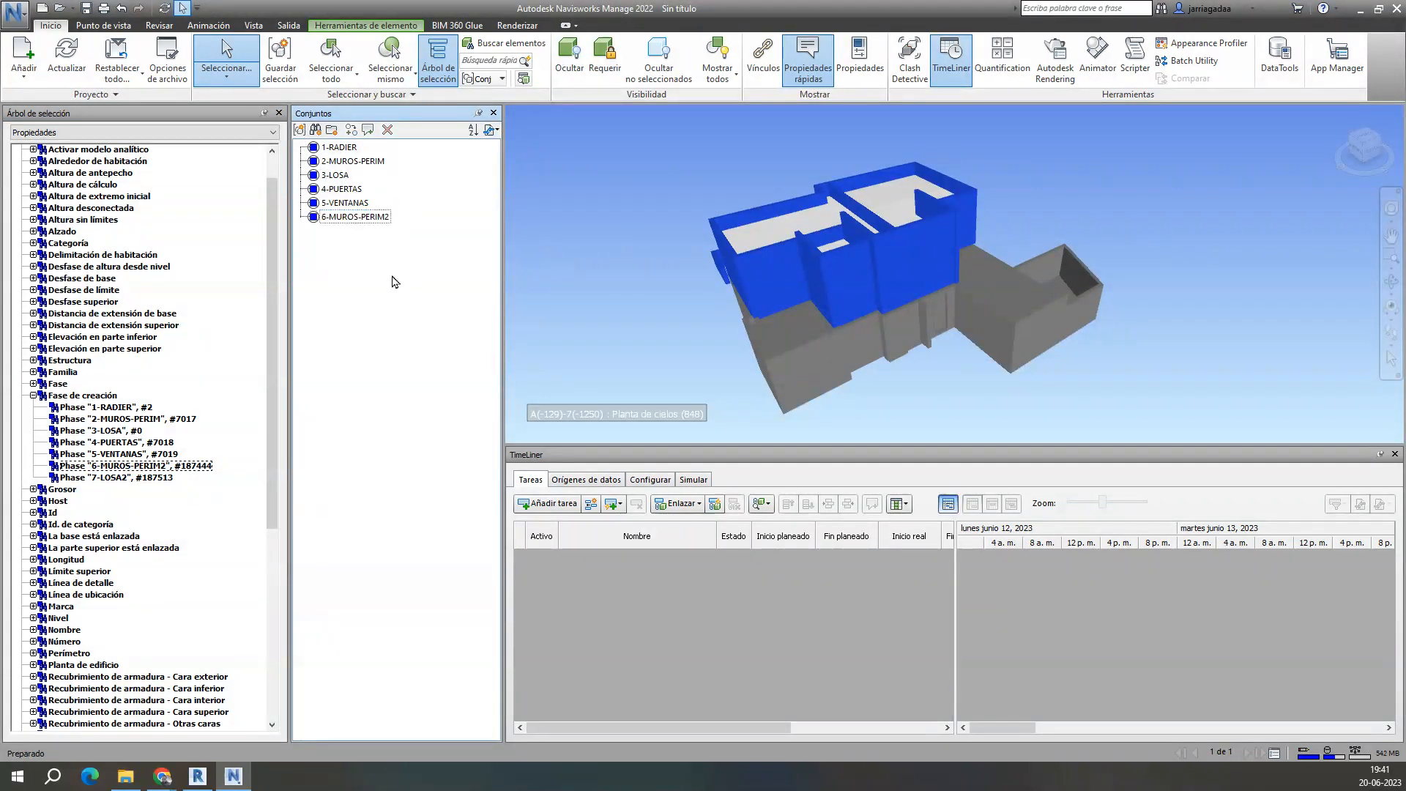
# Step: Save the 7-LOSA2 phase elements as a selection set named 7-LOSA2, copying the name from Revit's project phases
pyautogui.hotkey('alt', 'Tab')
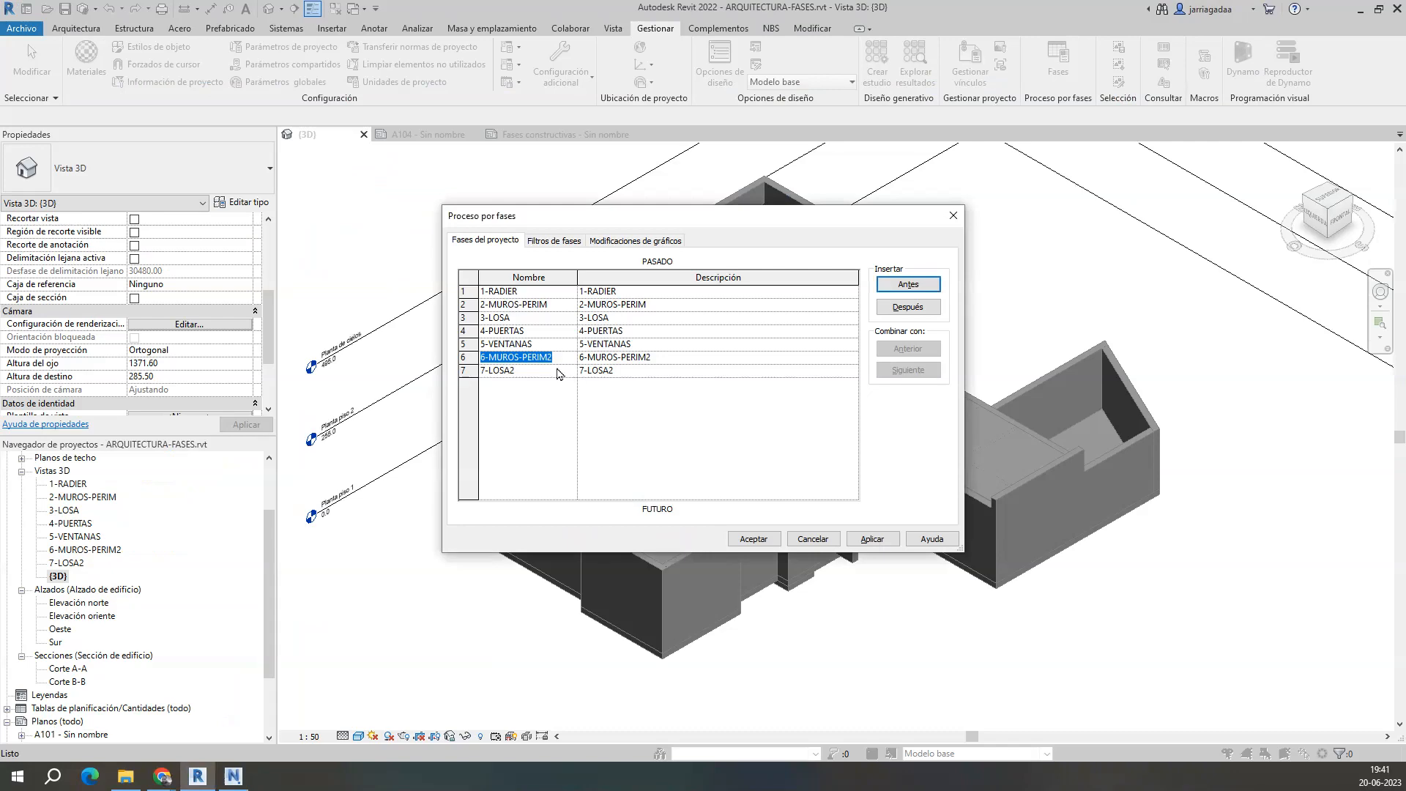
pyautogui.click(556, 367)
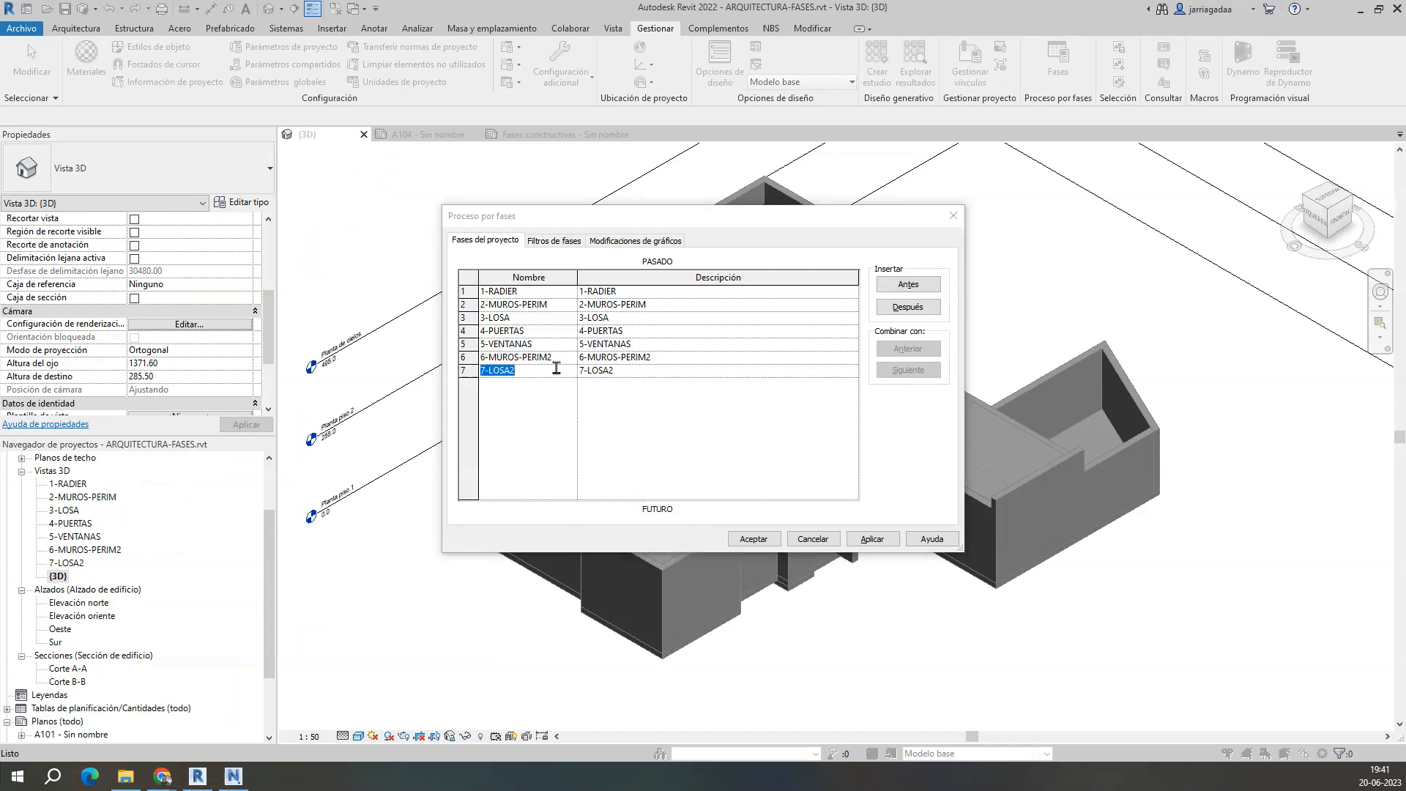
pyautogui.hotkey('alt', 'Tab')
pyautogui.click(164, 478)
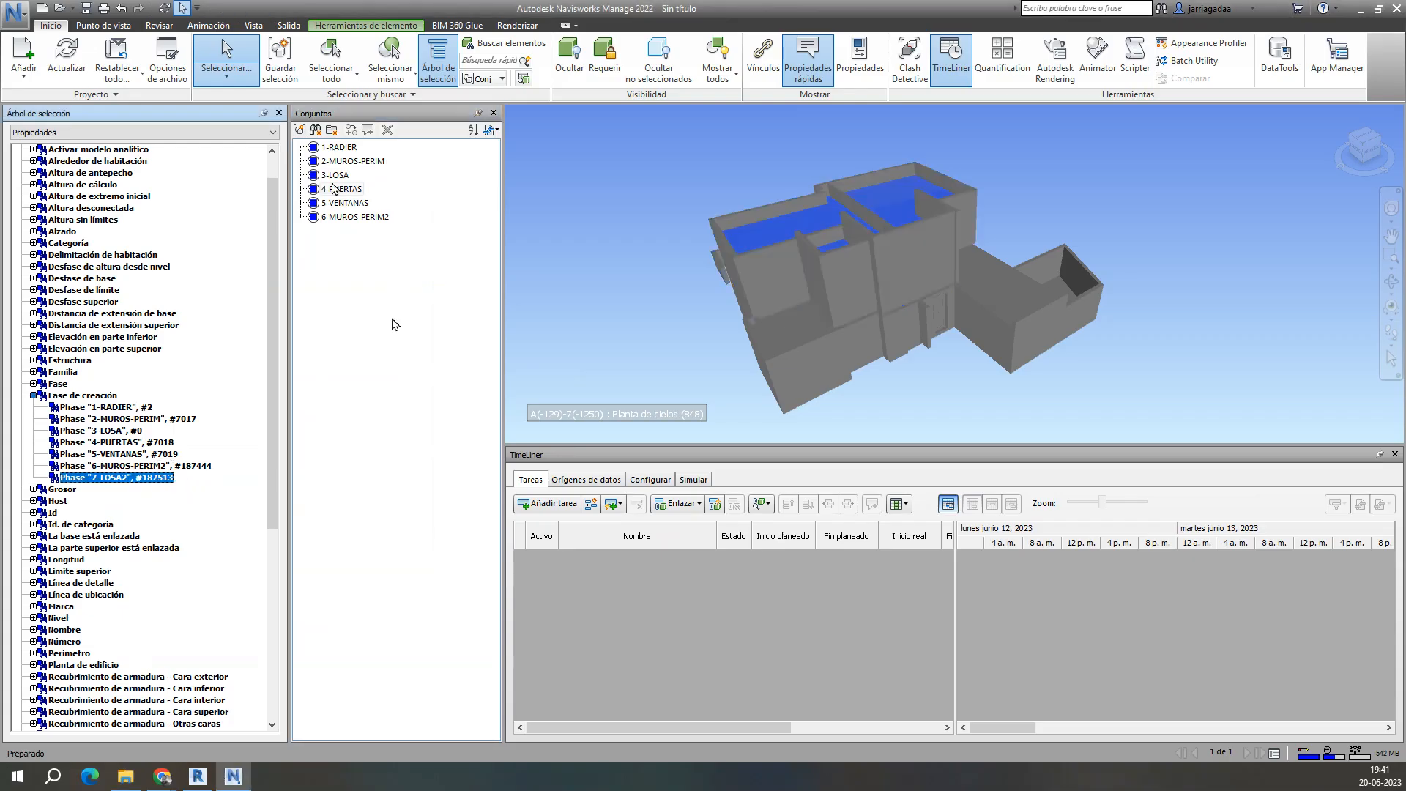
pyautogui.click(299, 130)
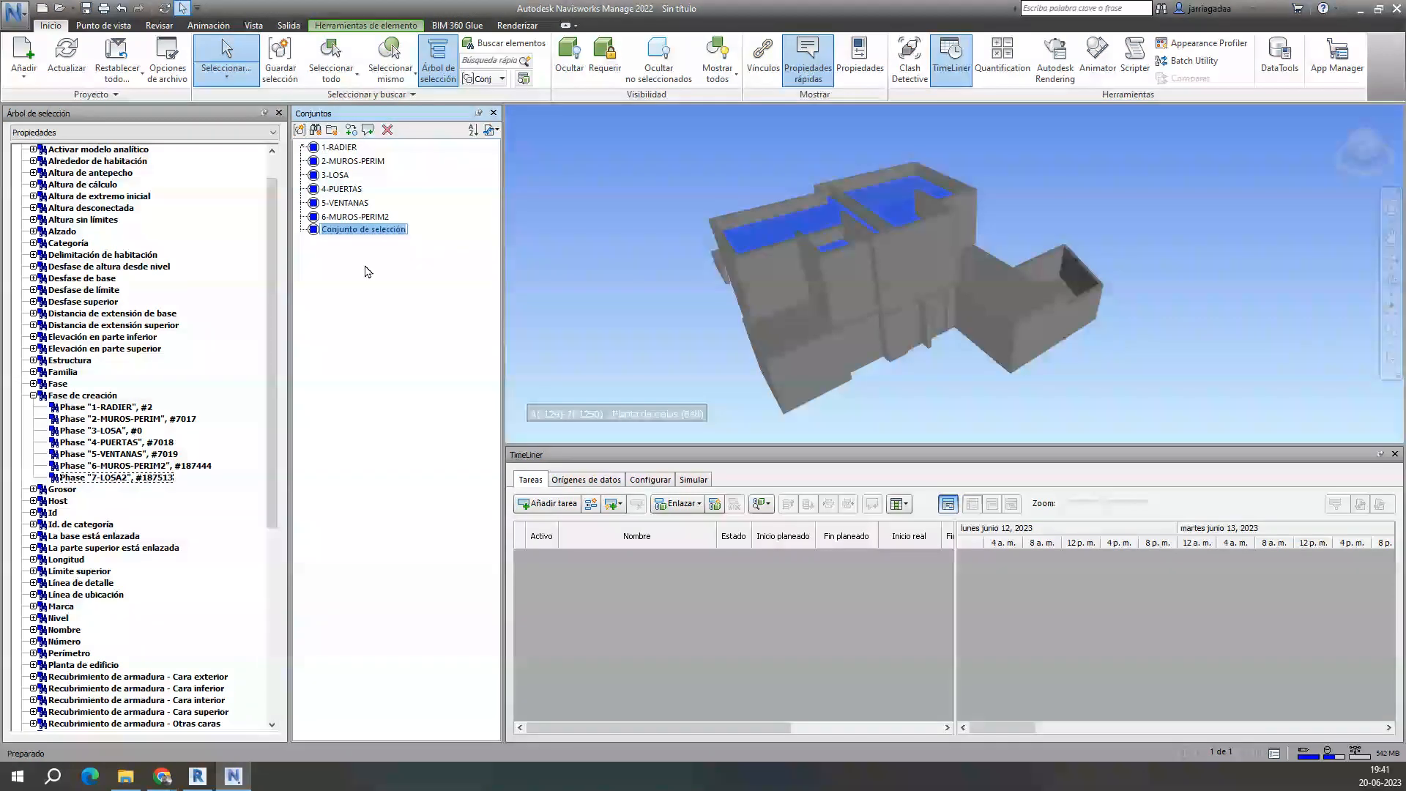
pyautogui.hotkey('ctrl', 'v')
pyautogui.press('Return')
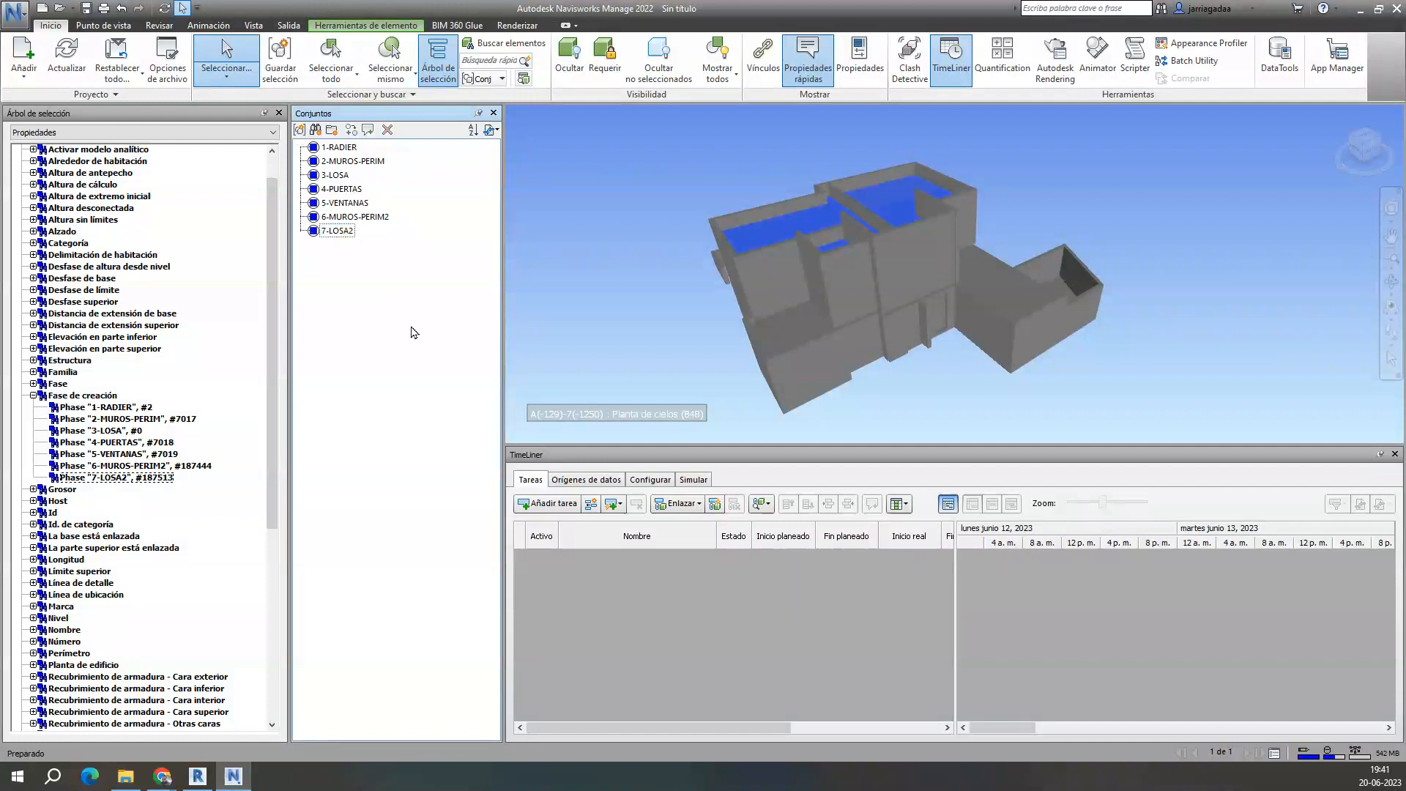
# Step: Add a first TimeLiner task named 1-RADIER, copying the name from Revit's project phases
pyautogui.click(578, 505)
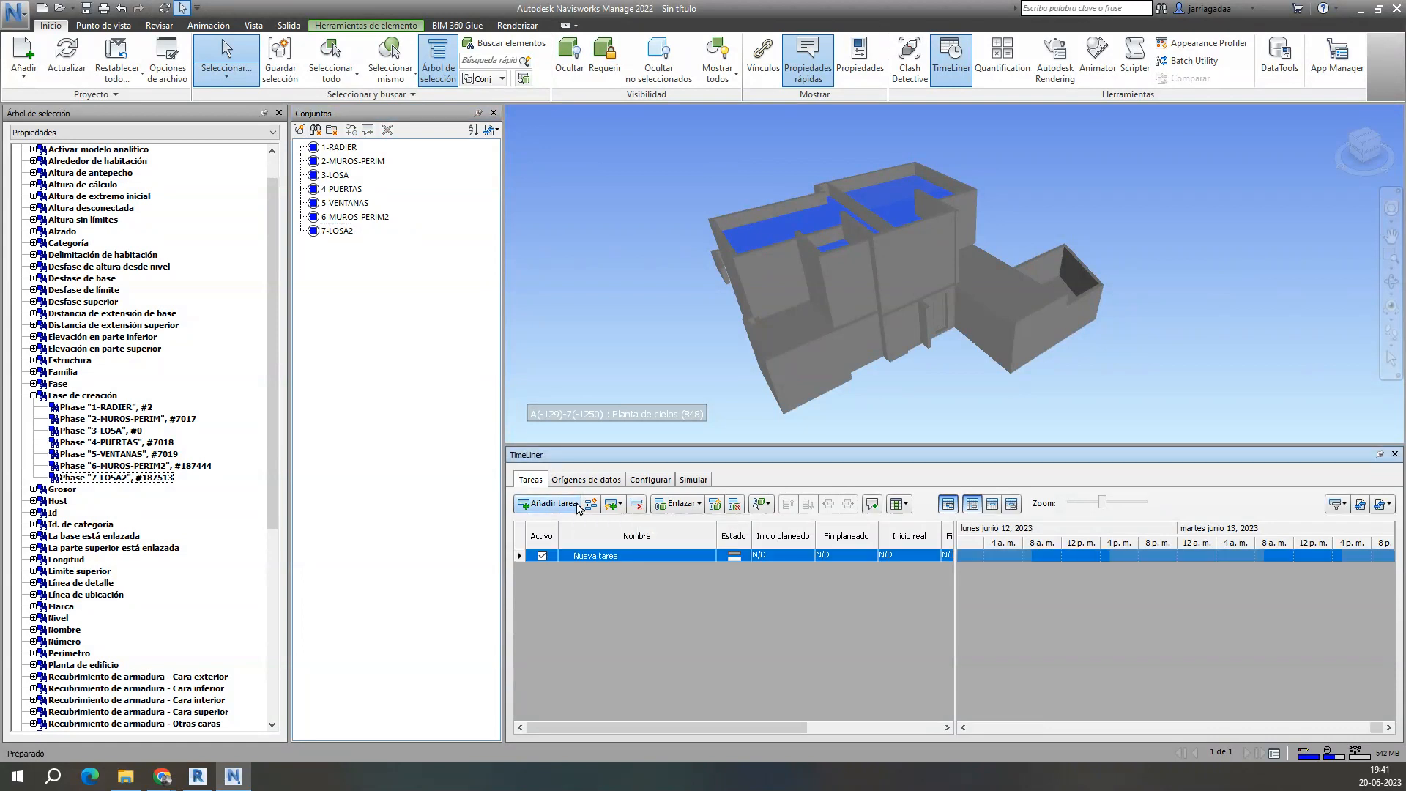
pyautogui.hotkey('alt', 'Tab')
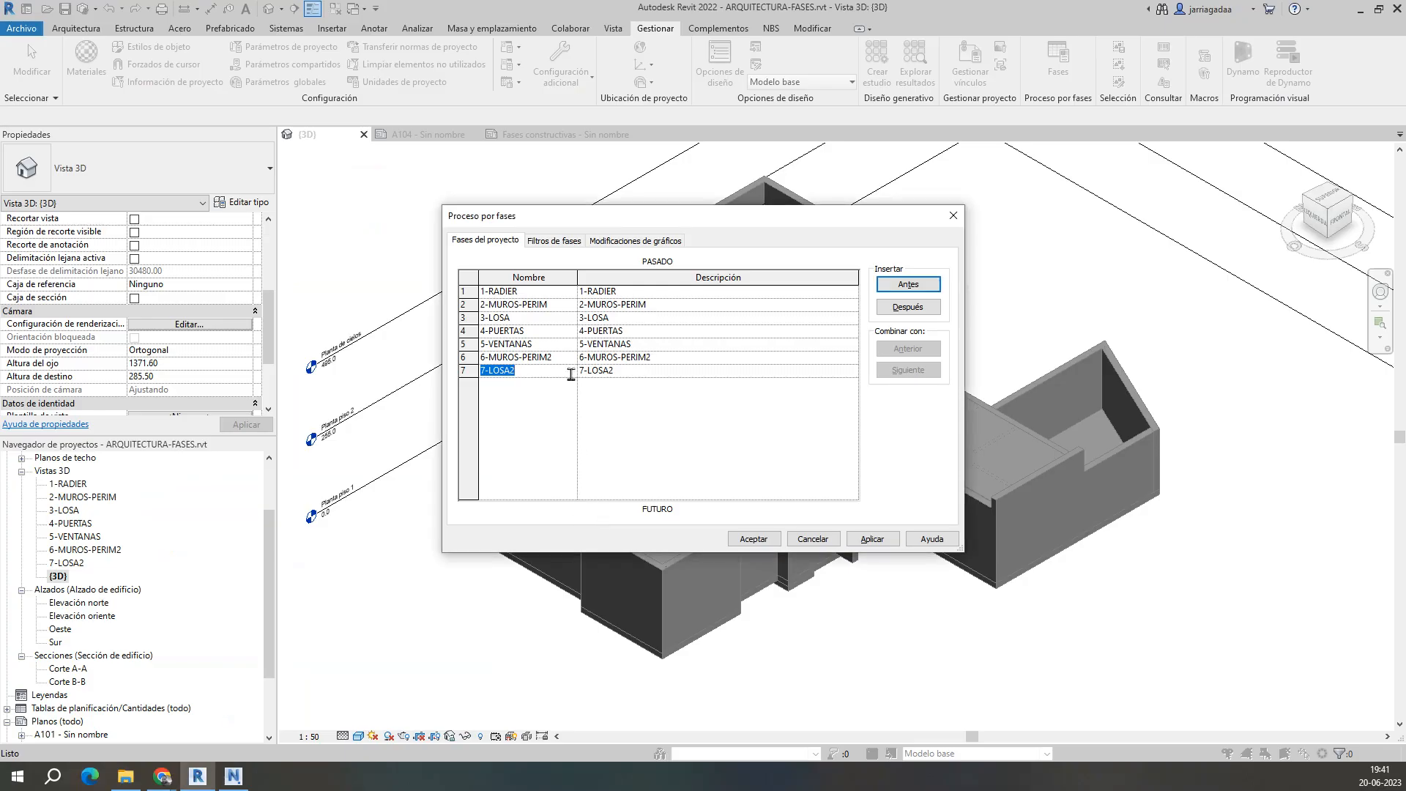
pyautogui.click(542, 290)
pyautogui.hotkey('alt', 'Tab')
pyautogui.click(632, 560)
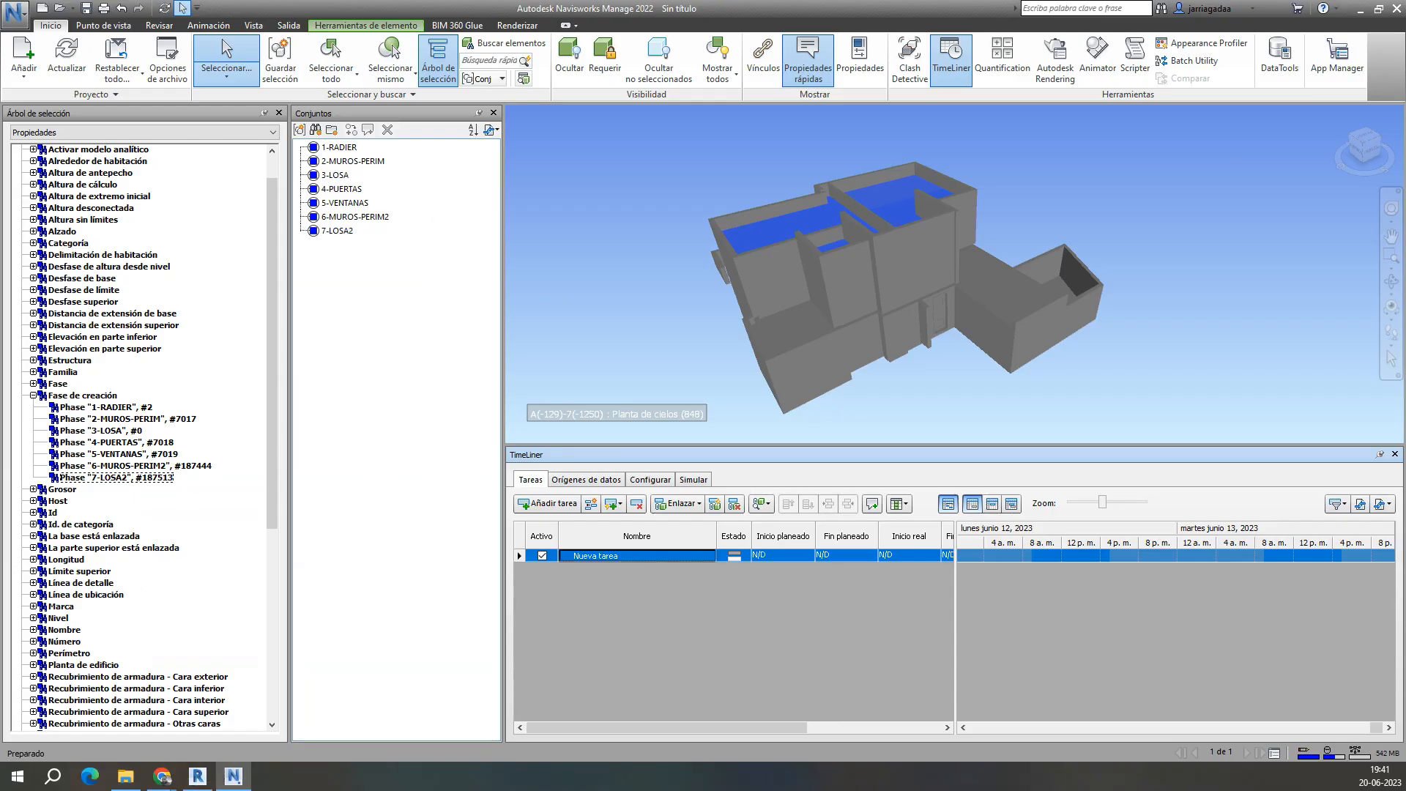
pyautogui.click(584, 559)
pyautogui.hotkey('ctrl', 'v')
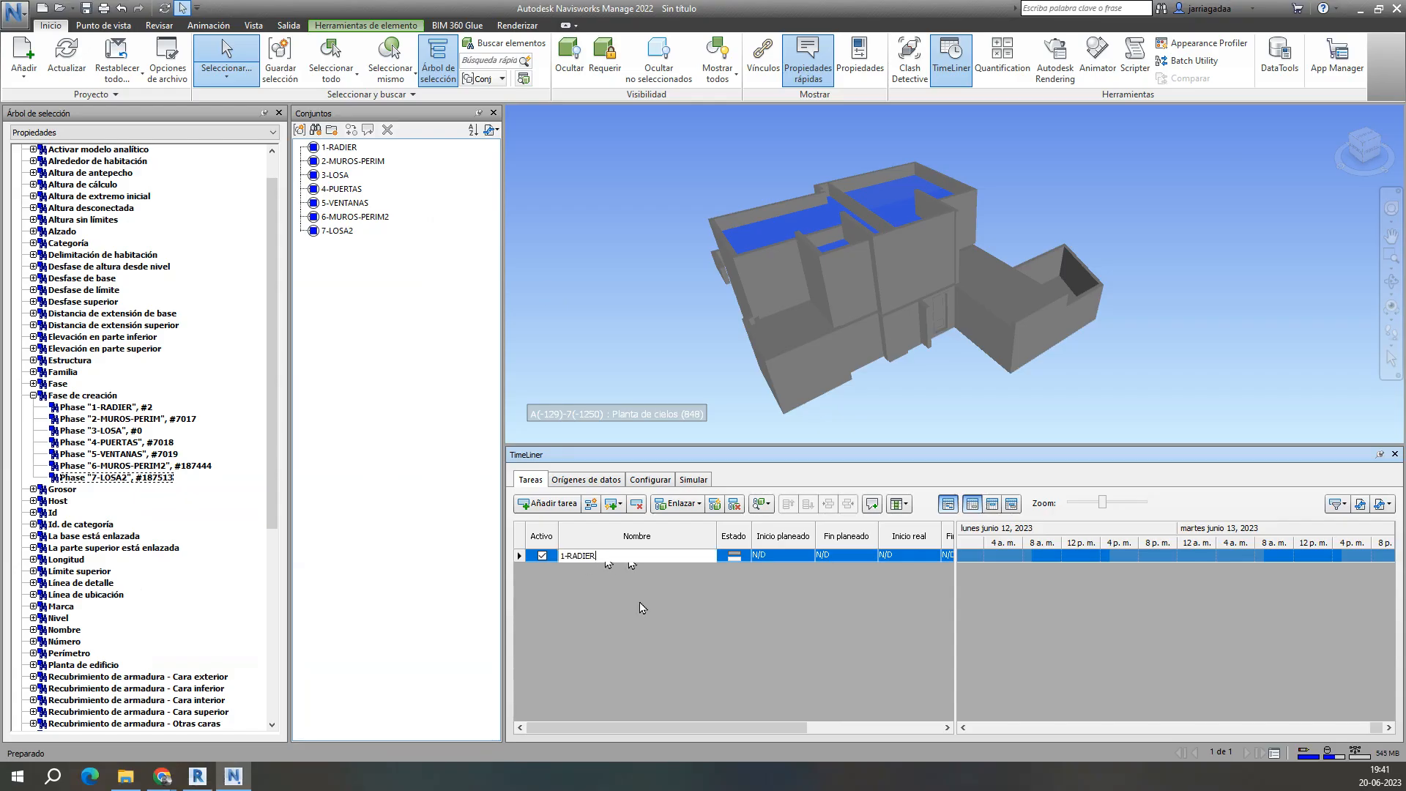
pyautogui.press('Return')
# Step: Name the second TimeLiner task 2-MUROS-PERIM, copying the name from Revit's project phases
pyautogui.hotkey('alt', 'Tab')
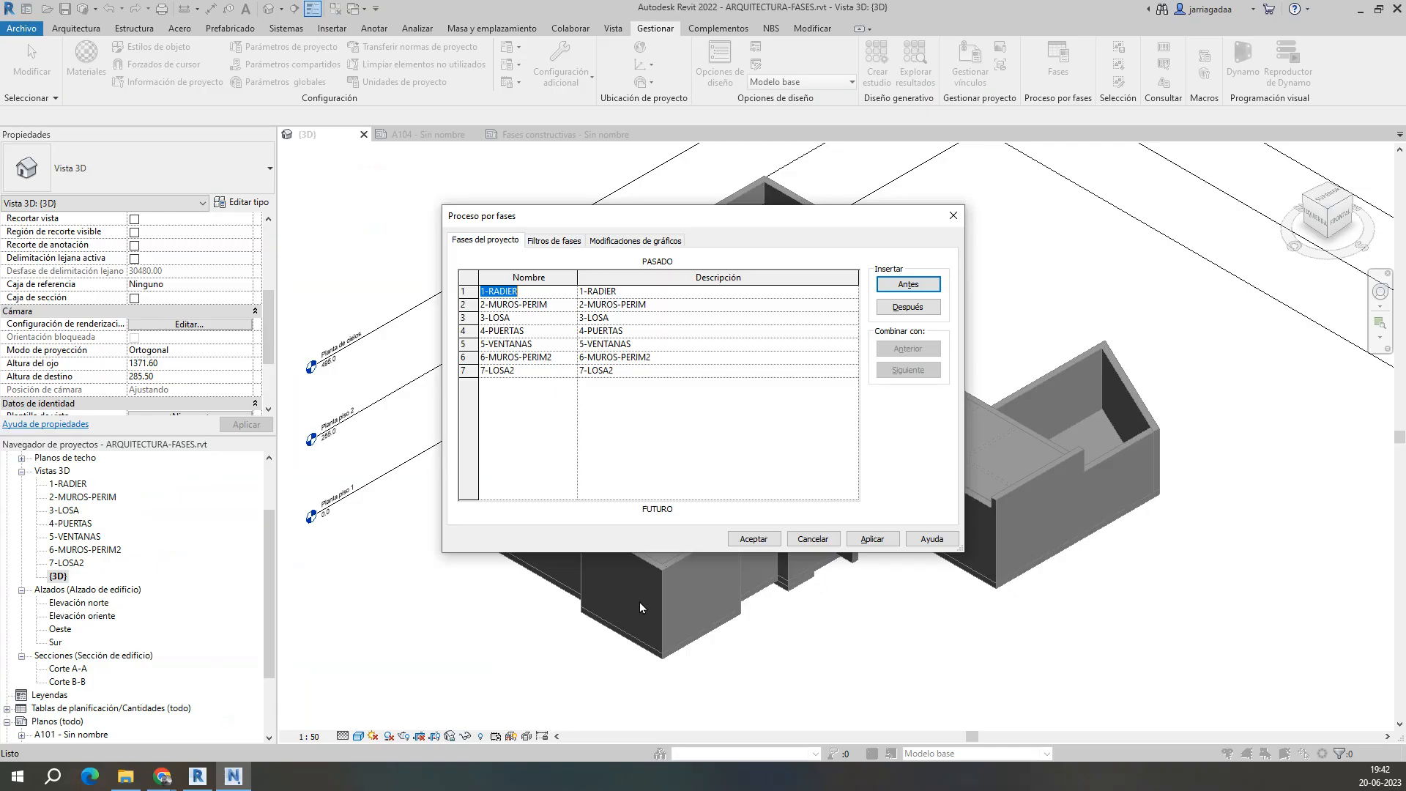
pyautogui.click(522, 303)
pyautogui.moveTo(551, 304); pyautogui.dragTo(437, 309)
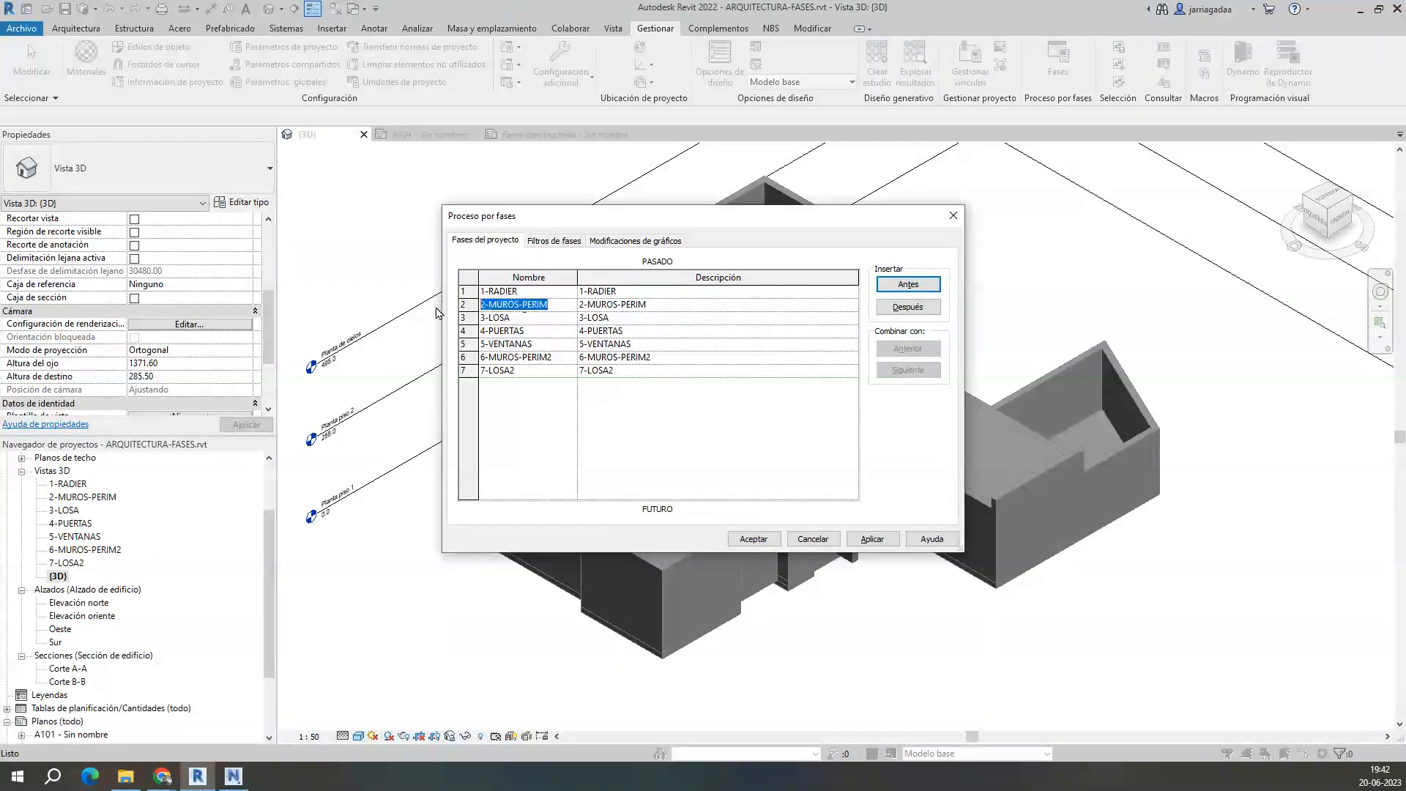
pyautogui.hotkey('alt', 'Tab')
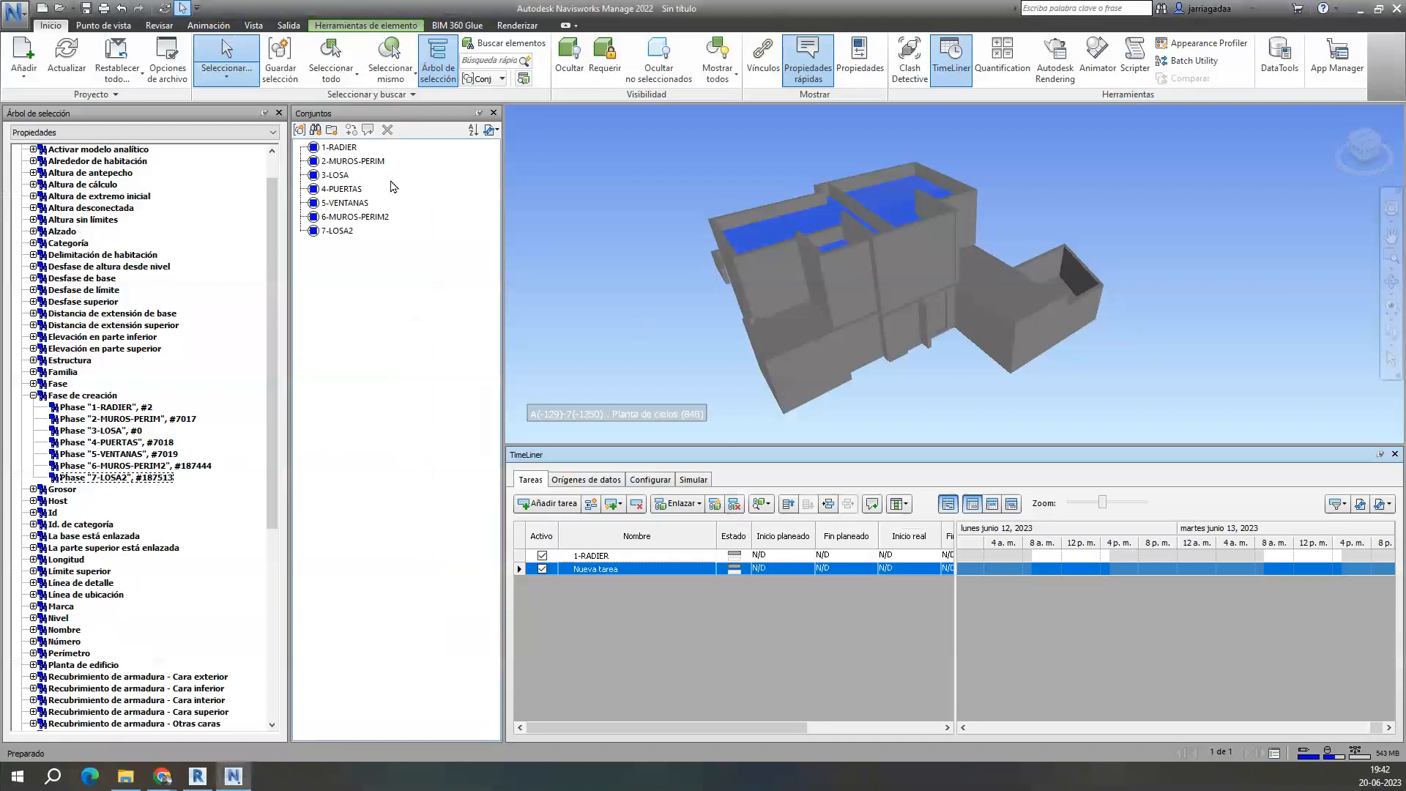
pyautogui.click(623, 571)
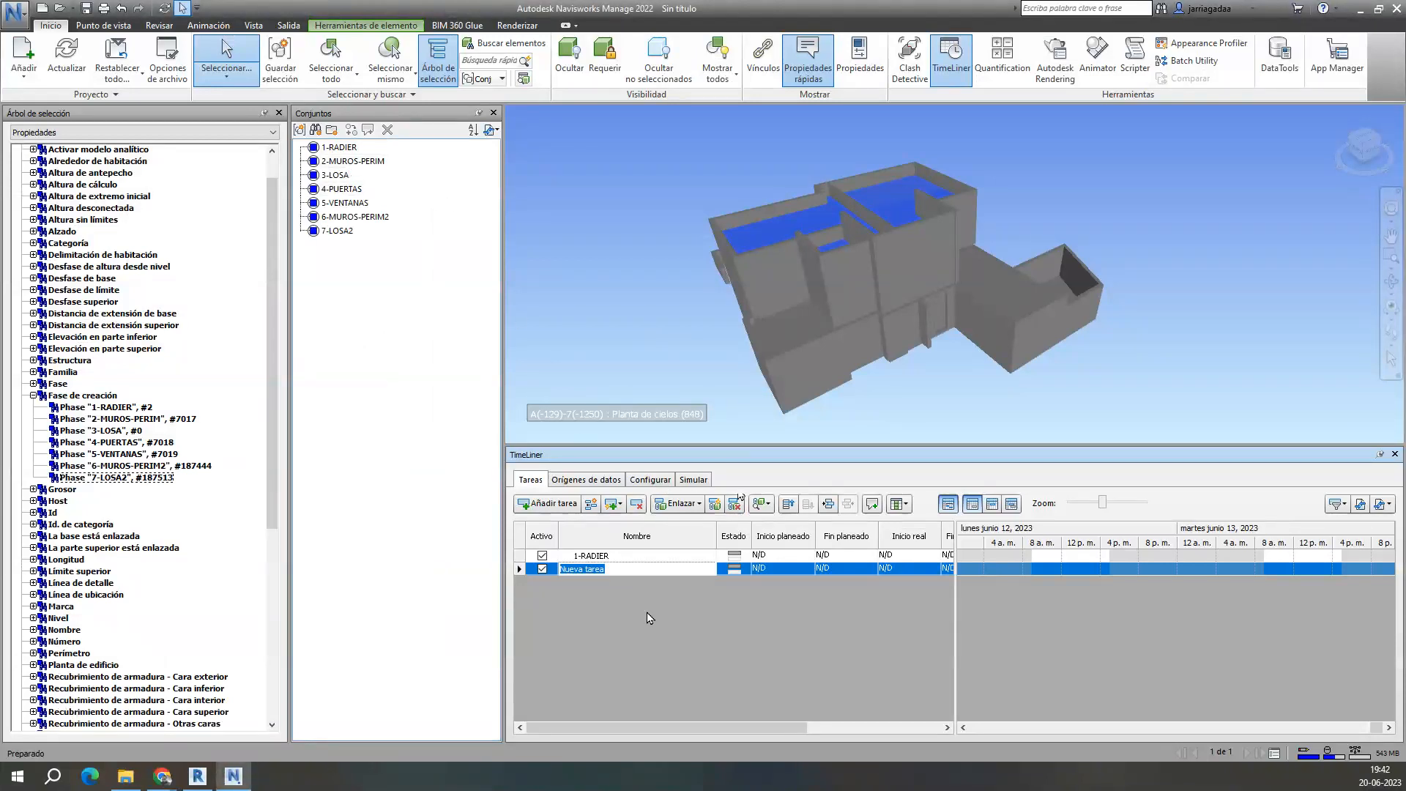
pyautogui.hotkey('ctrl', 'v')
pyautogui.press('Return')
# Step: Name the third TimeLiner task 3-LOSA, copying the name from Revit's project phases
pyautogui.hotkey('alt', 'Tab')
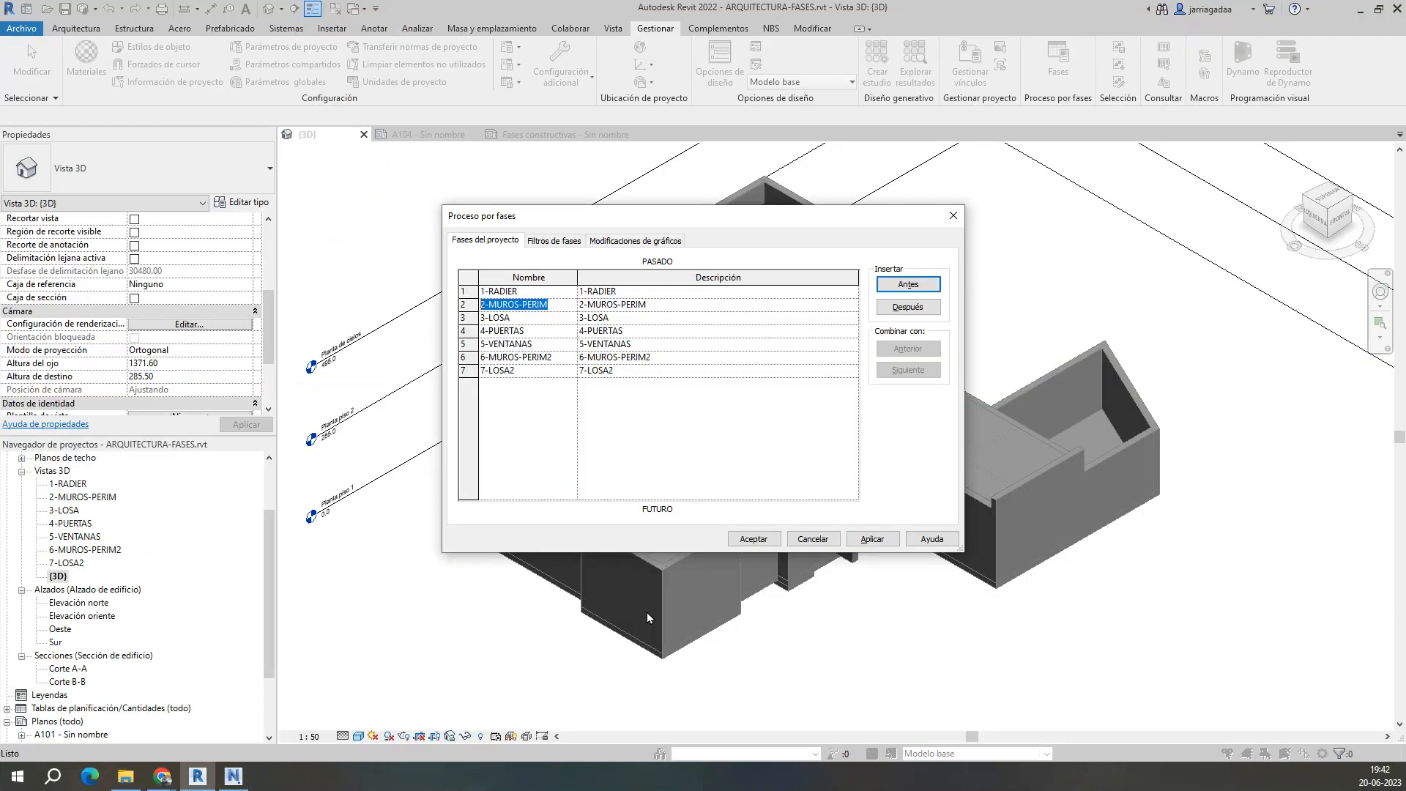
pyautogui.click(498, 317)
pyautogui.hotkey('ctrl', 'c')
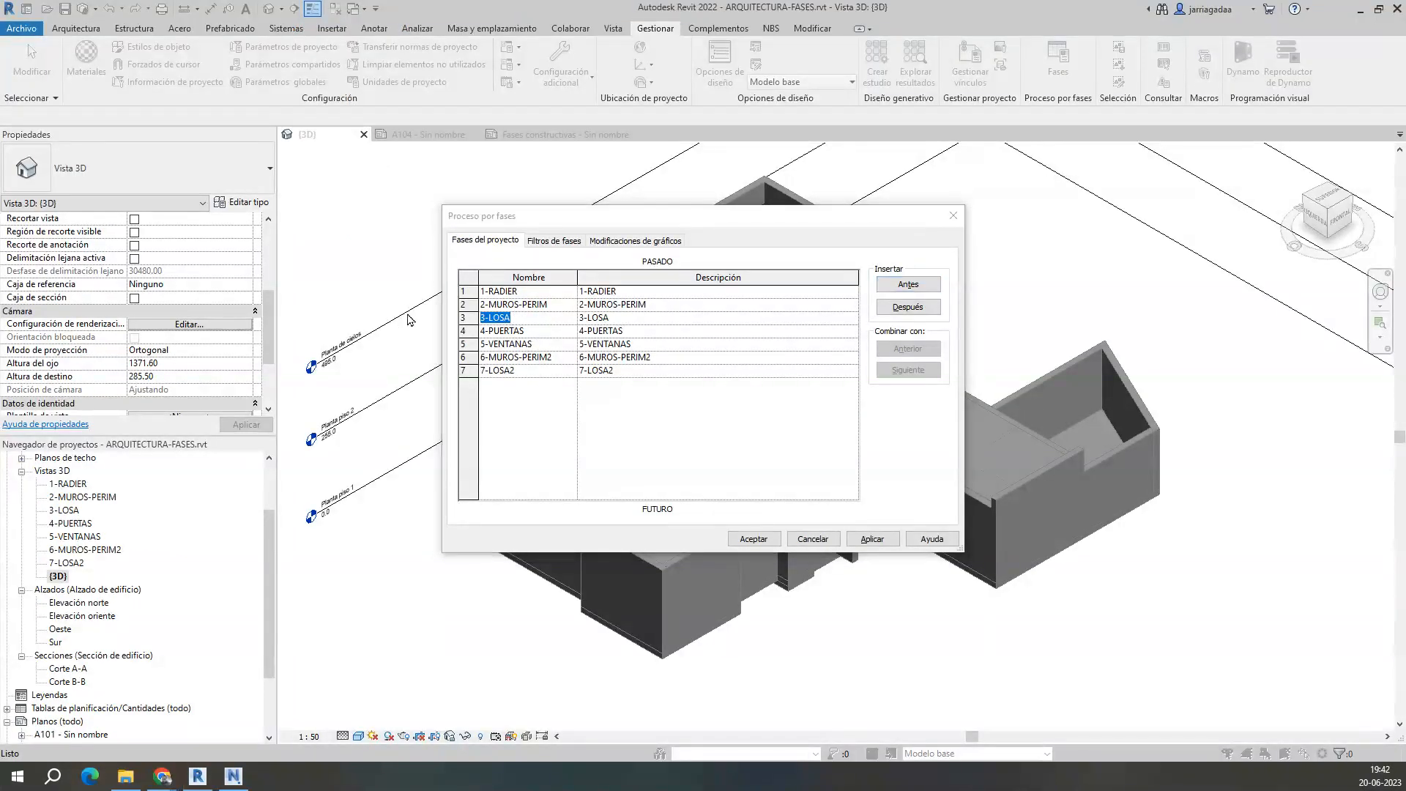
pyautogui.hotkey('alt', 'Tab')
pyautogui.click(637, 585)
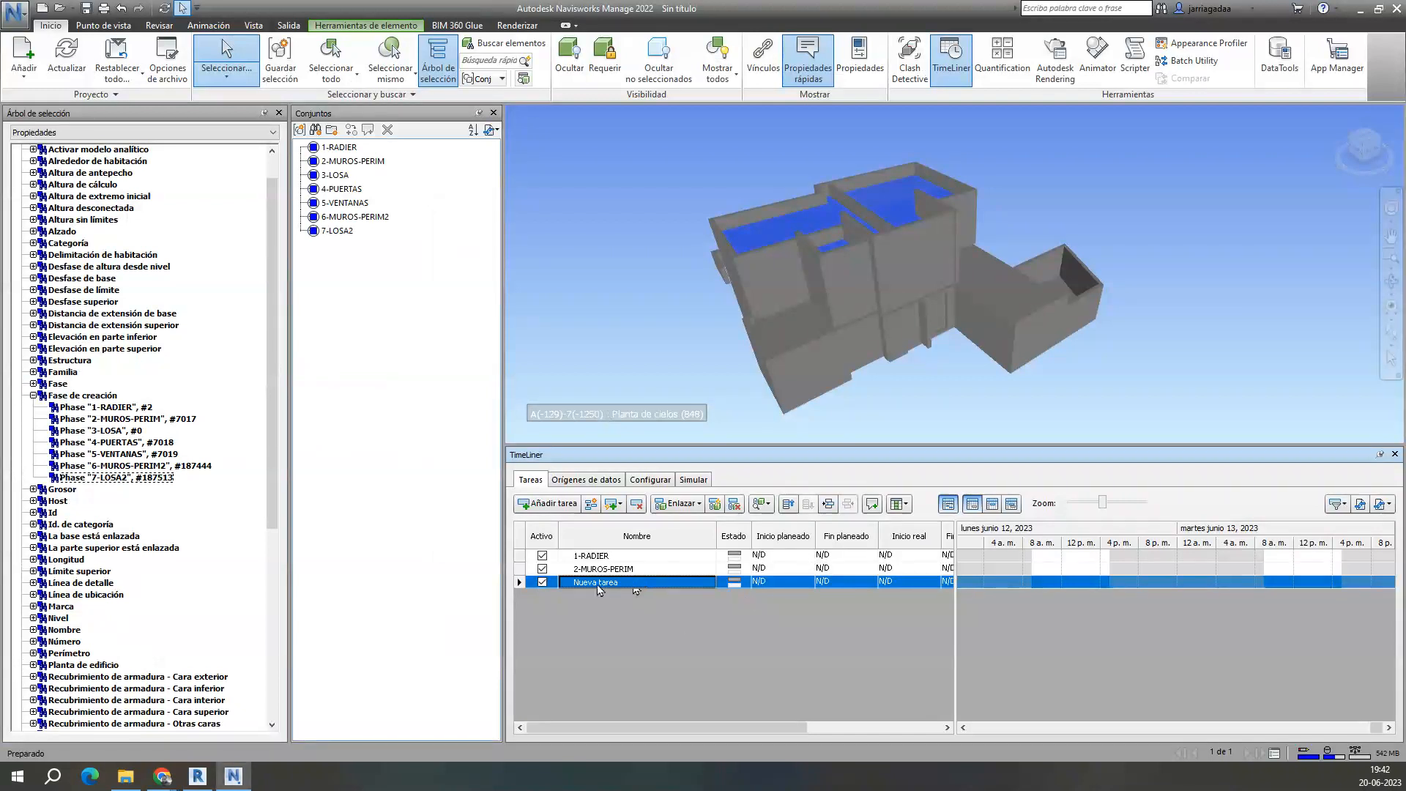
pyautogui.hotkey('ctrl', 'v')
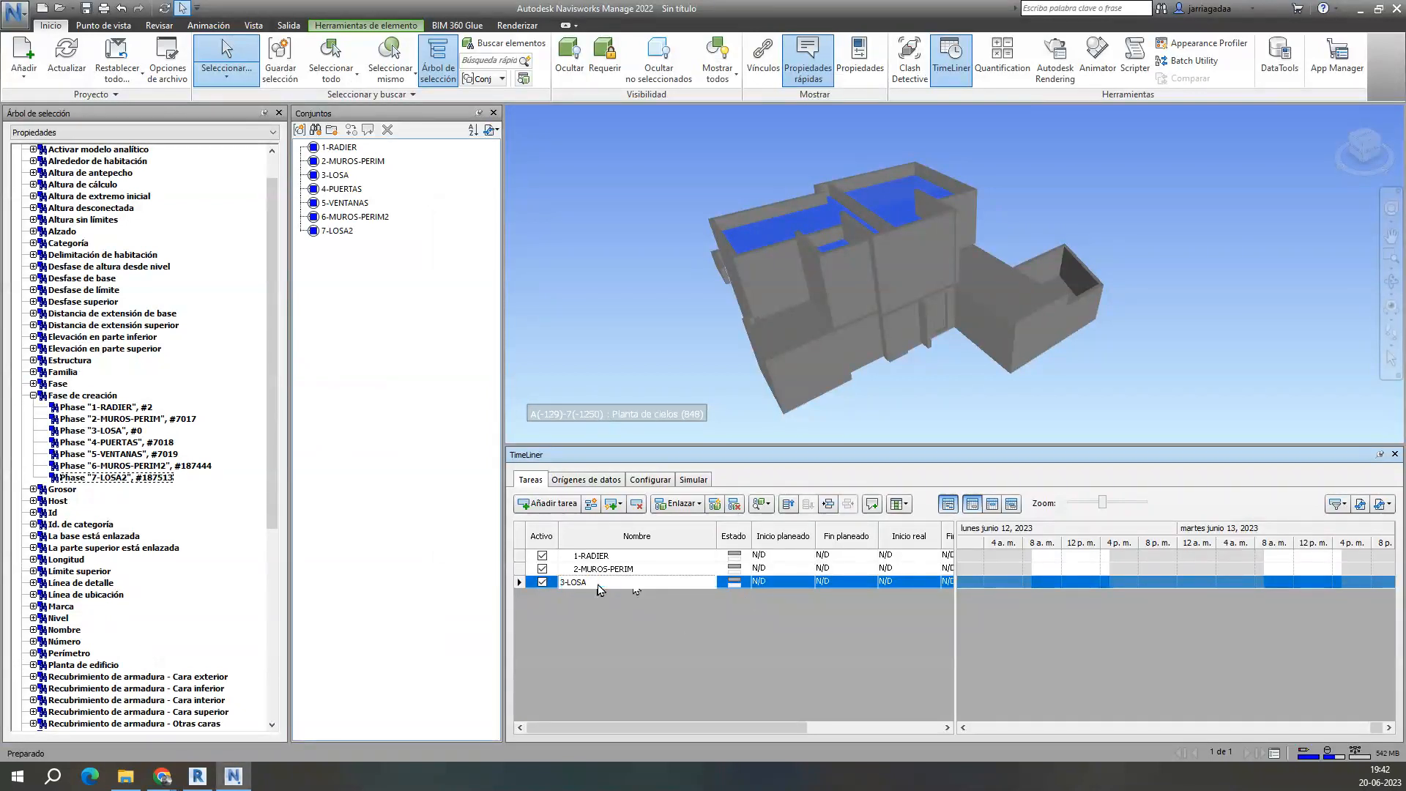
pyautogui.press('Return')
# Step: Name the fourth TimeLiner task 4-PUERTAS, copying the name from Revit's project phases
pyautogui.hotkey('alt', 'Tab')
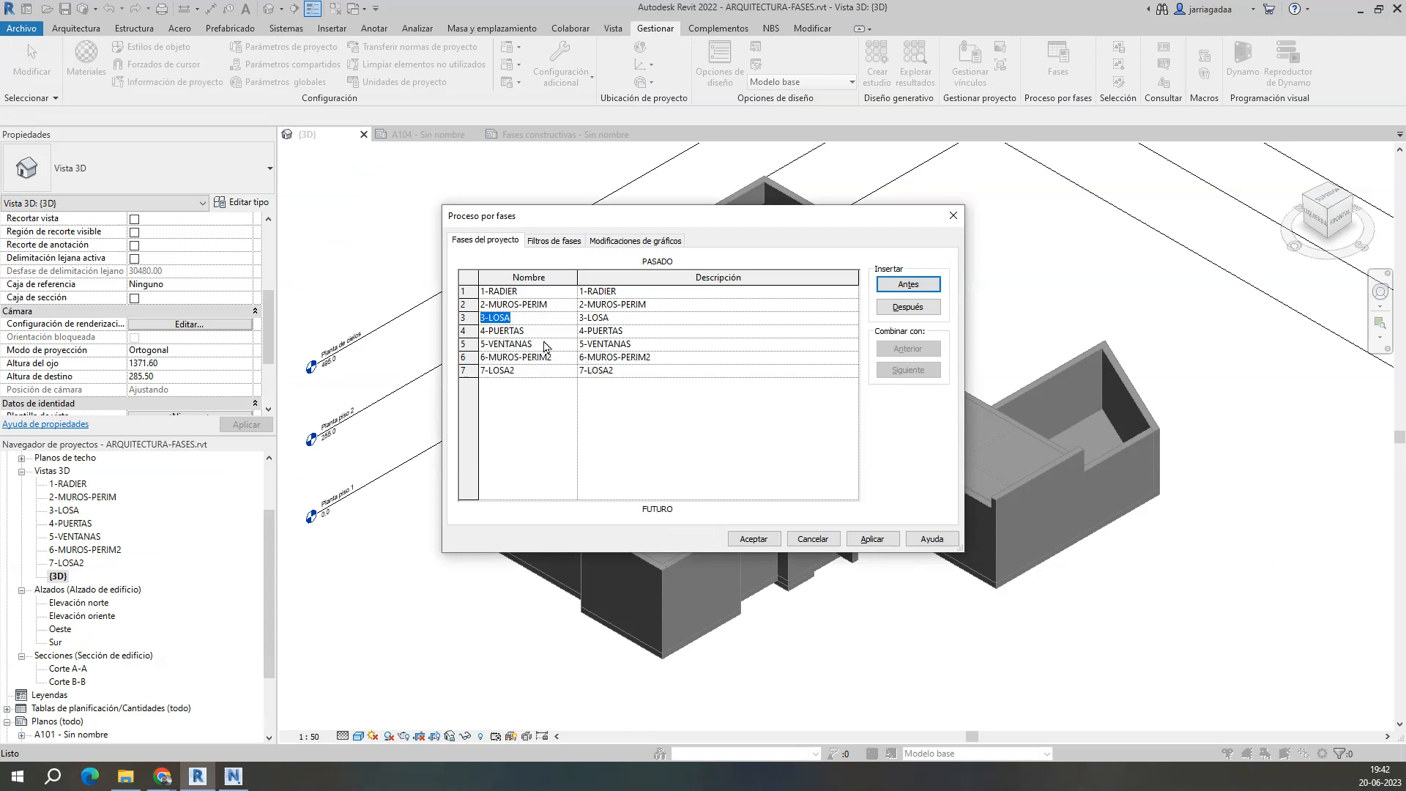
pyautogui.click(532, 331)
pyautogui.hotkey('ctrl', 'c')
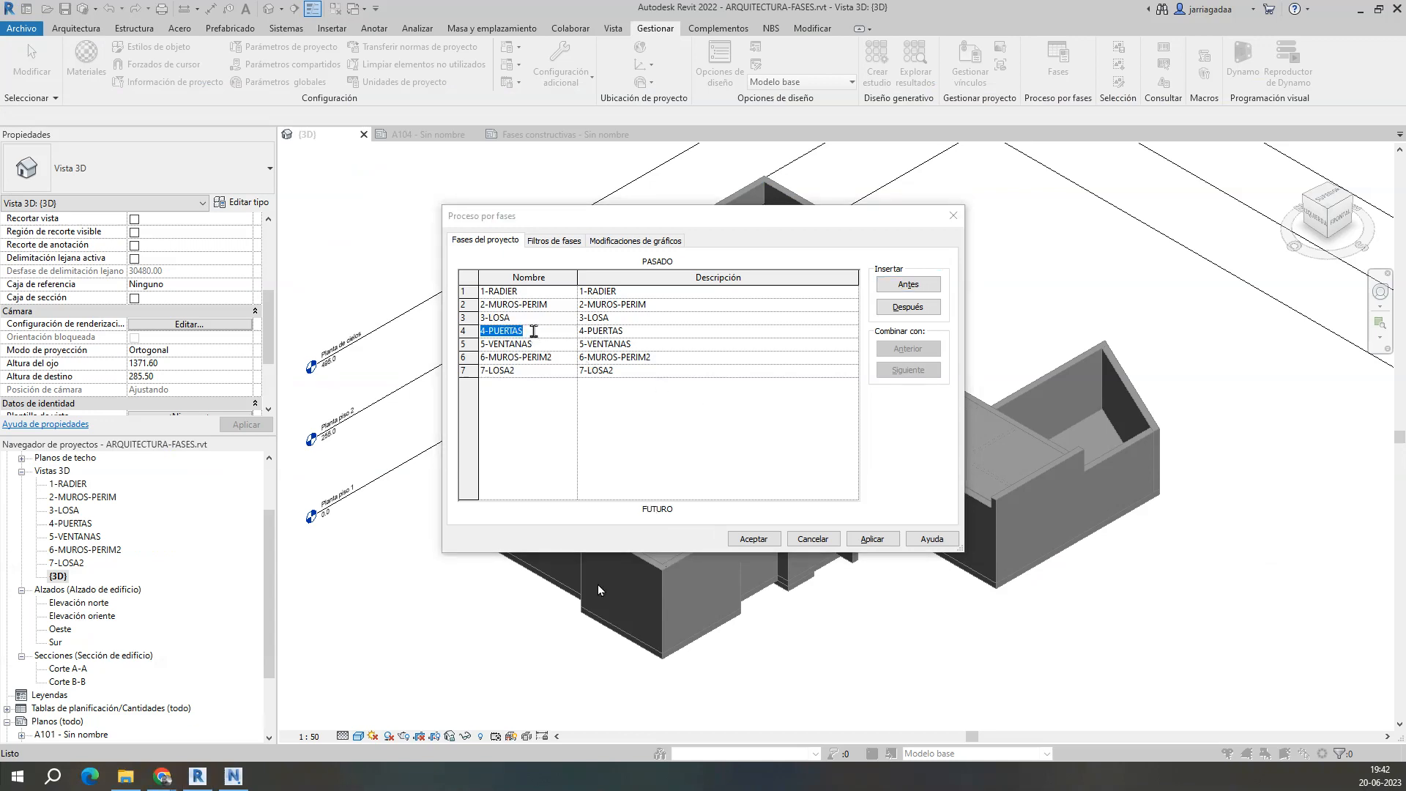
pyautogui.hotkey('alt', 'Tab')
pyautogui.click(605, 596)
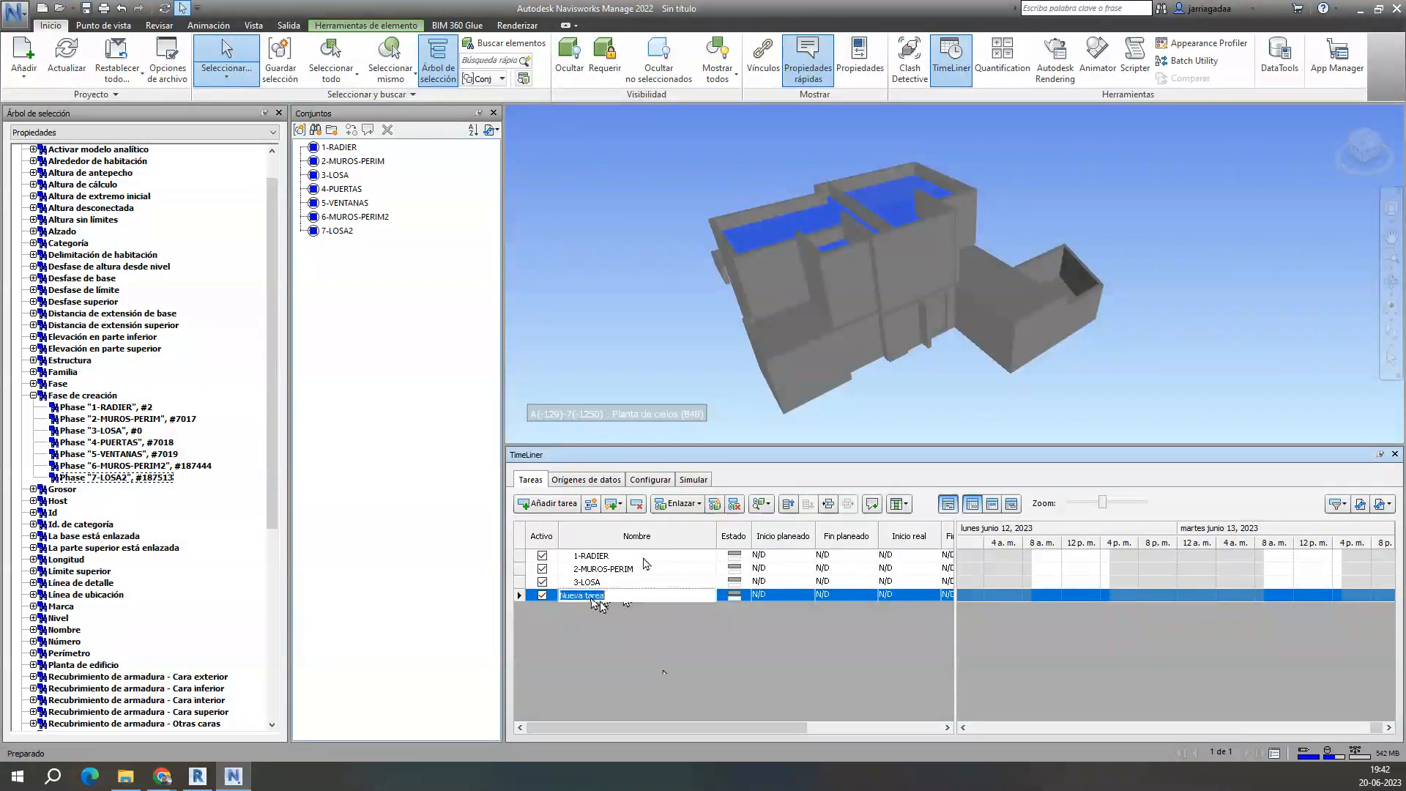
# Step: Name the fifth TimeLiner task 5-VENTANAS, copying the name from Revit's project phases
pyautogui.hotkey('alt', 'Tab')
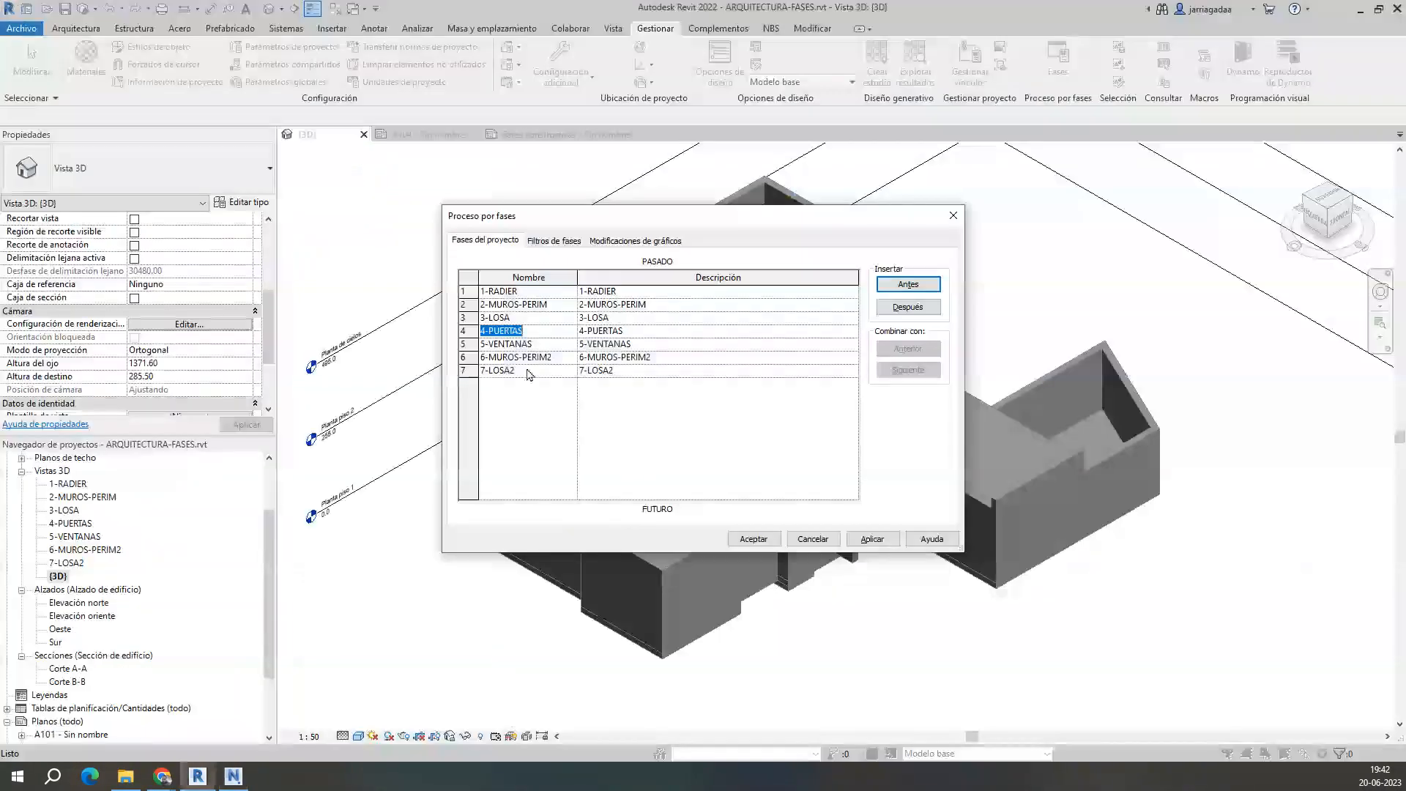
pyautogui.click(529, 344)
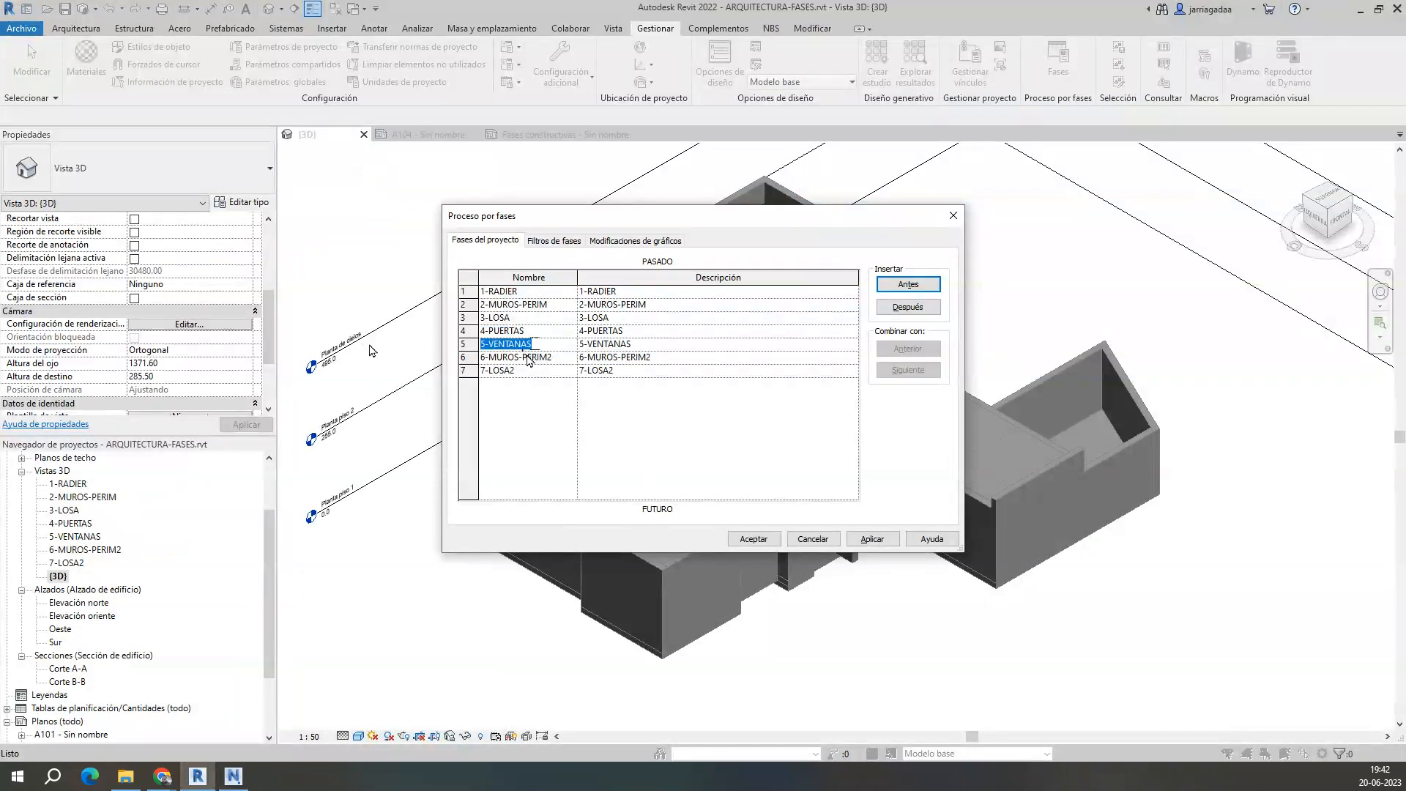
pyautogui.hotkey('alt', 'Tab')
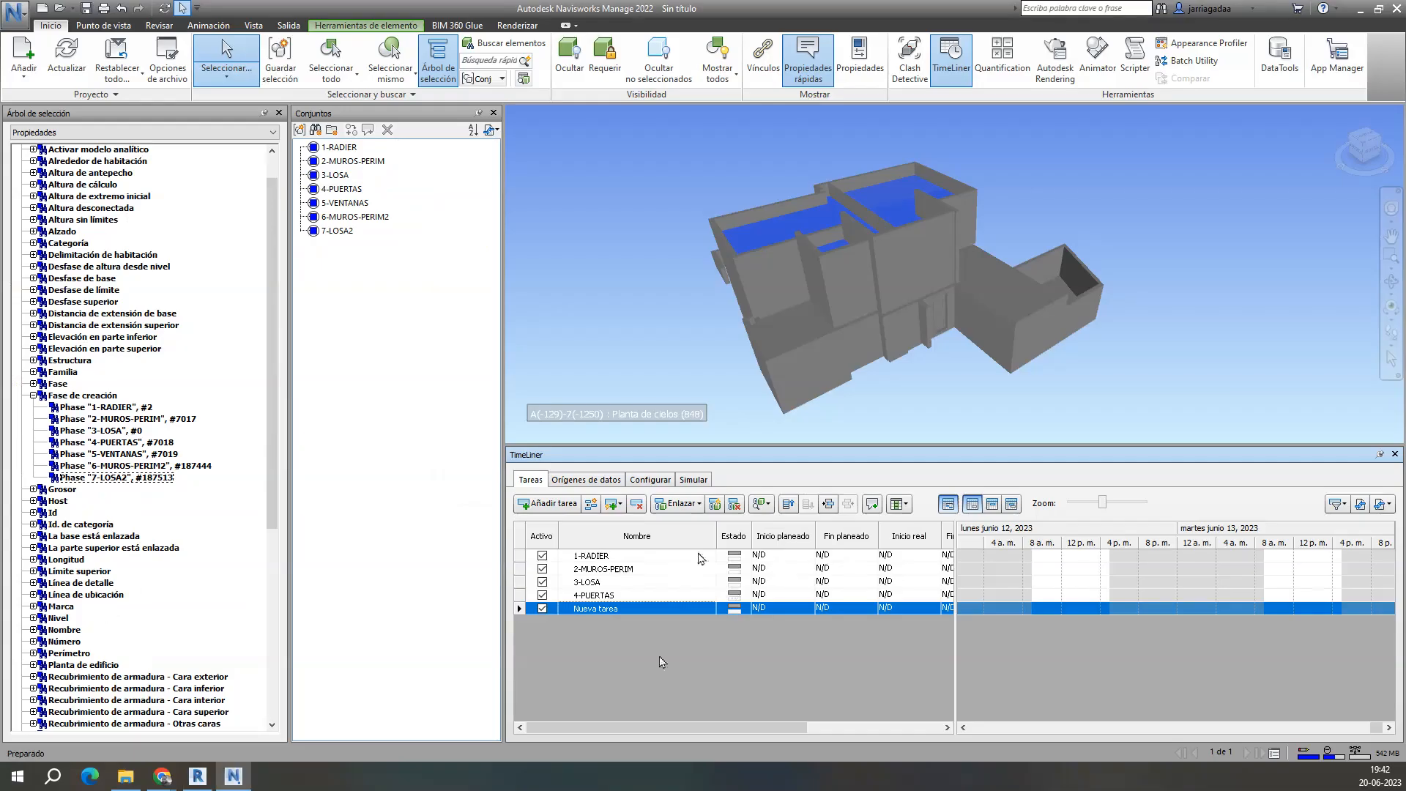
pyautogui.click(590, 610)
pyautogui.click(623, 596)
pyautogui.click(616, 609)
pyautogui.click(616, 609)
pyautogui.hotkey('ctrl', 'v')
pyautogui.press('Return')
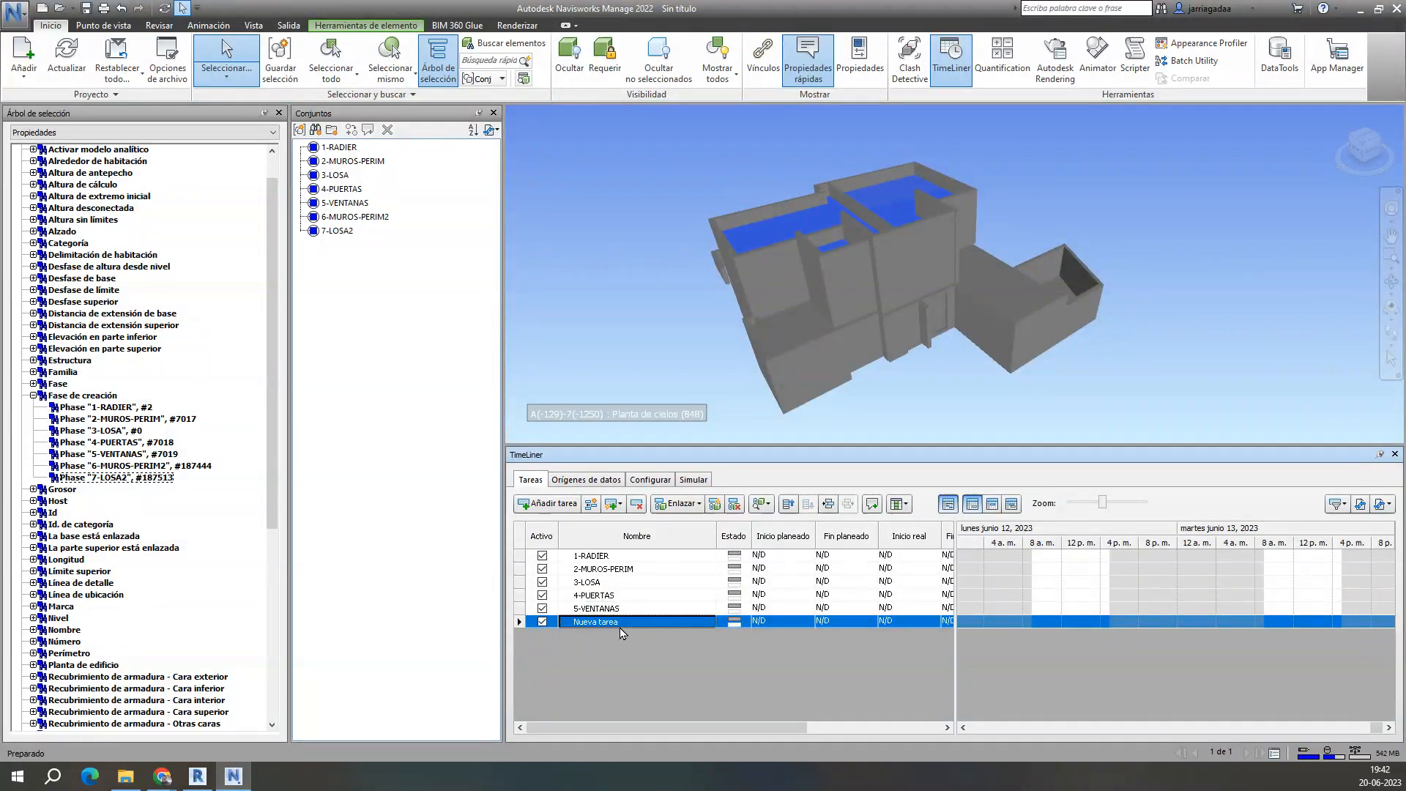
# Step: Name the sixth TimeLiner task 6-MUROS-PERIM2, copying the name from Revit's project phases
pyautogui.hotkey('alt', 'Tab')
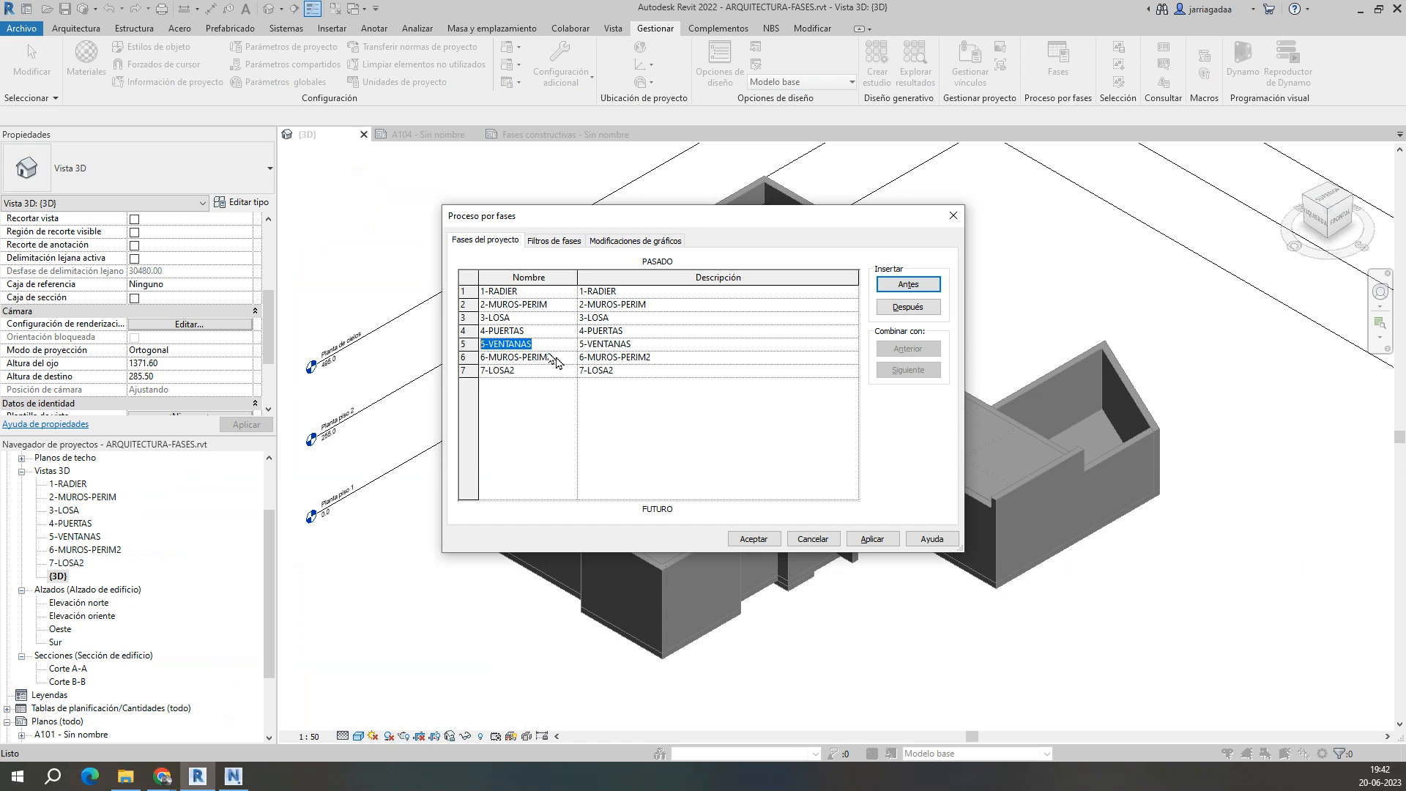
pyautogui.click(553, 358)
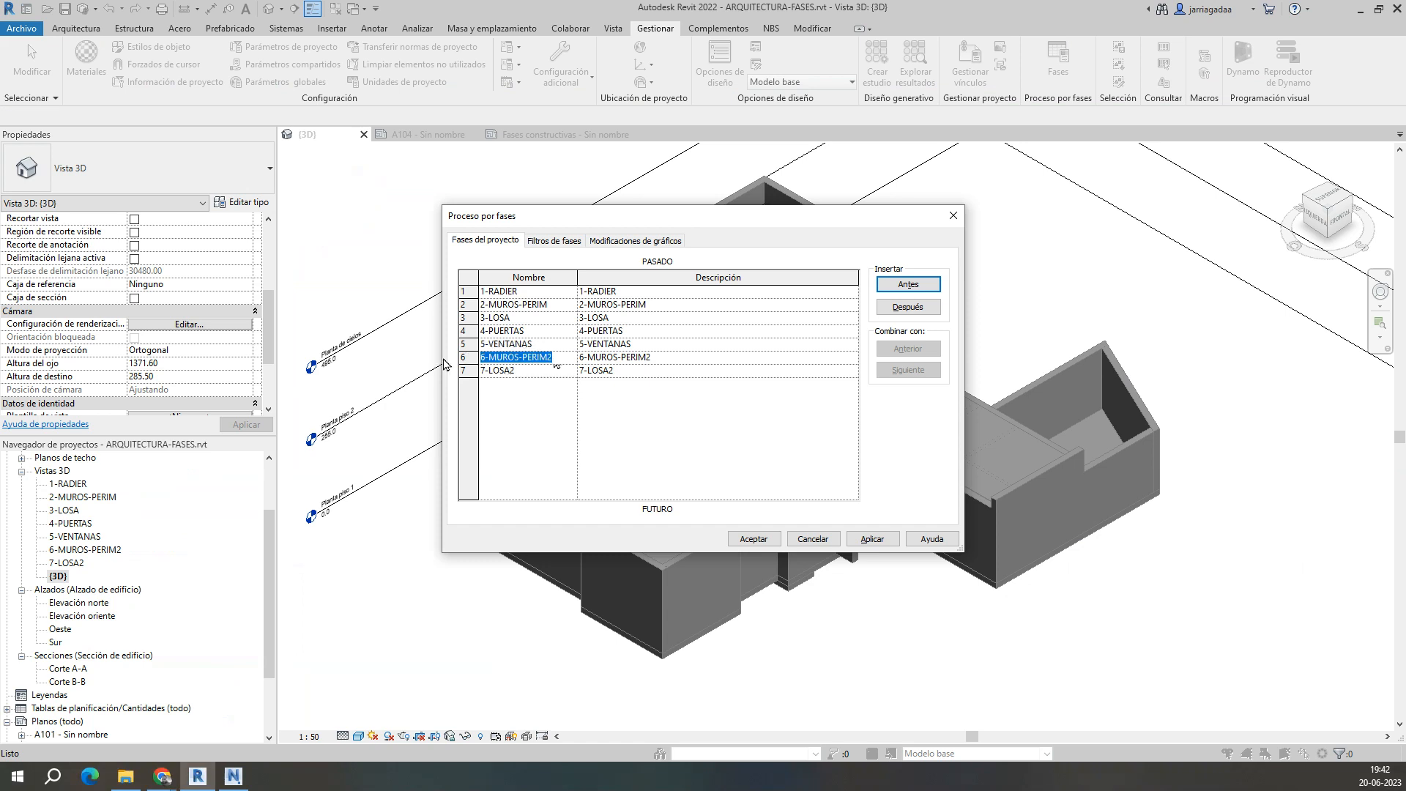
pyautogui.hotkey('alt', 'Tab')
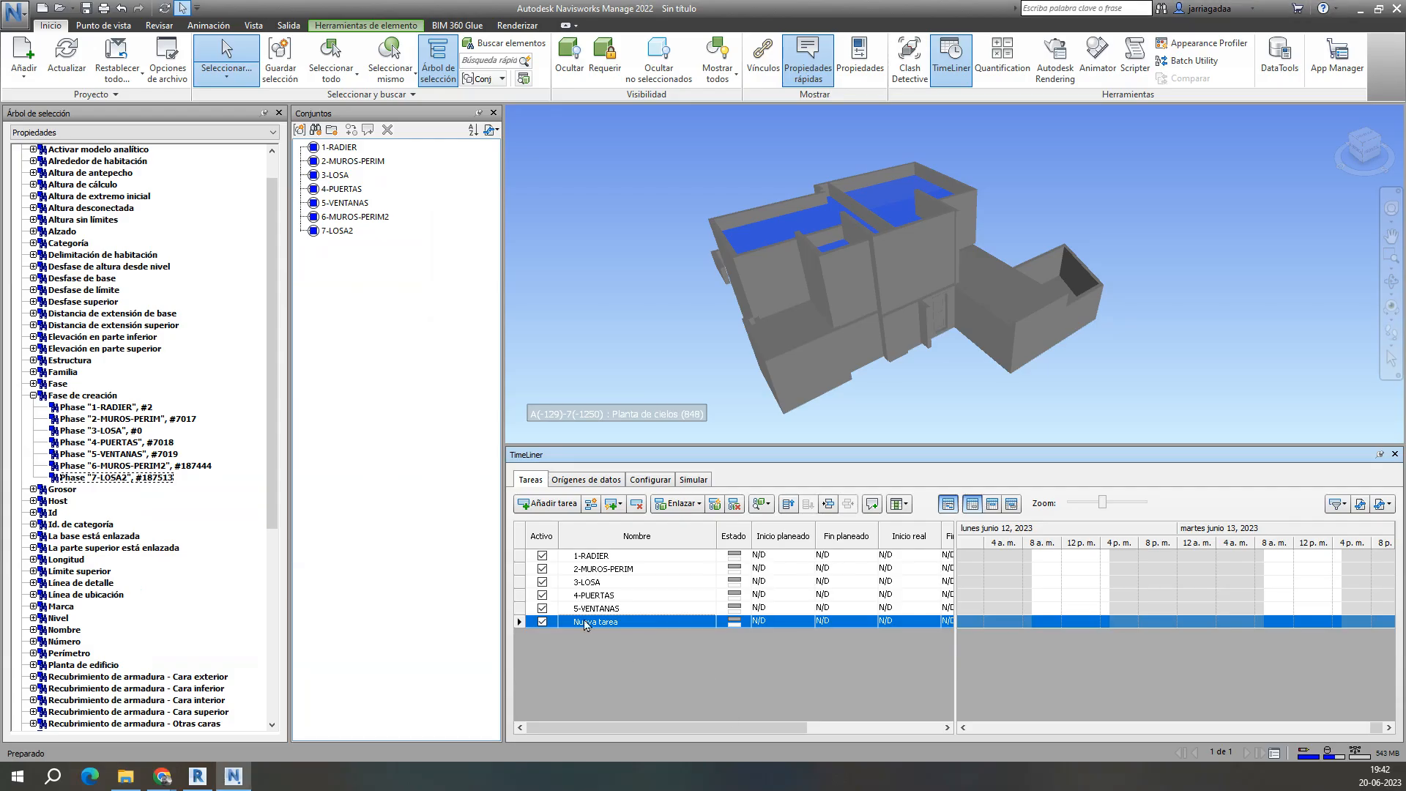
pyautogui.click(585, 624)
pyautogui.click(583, 622)
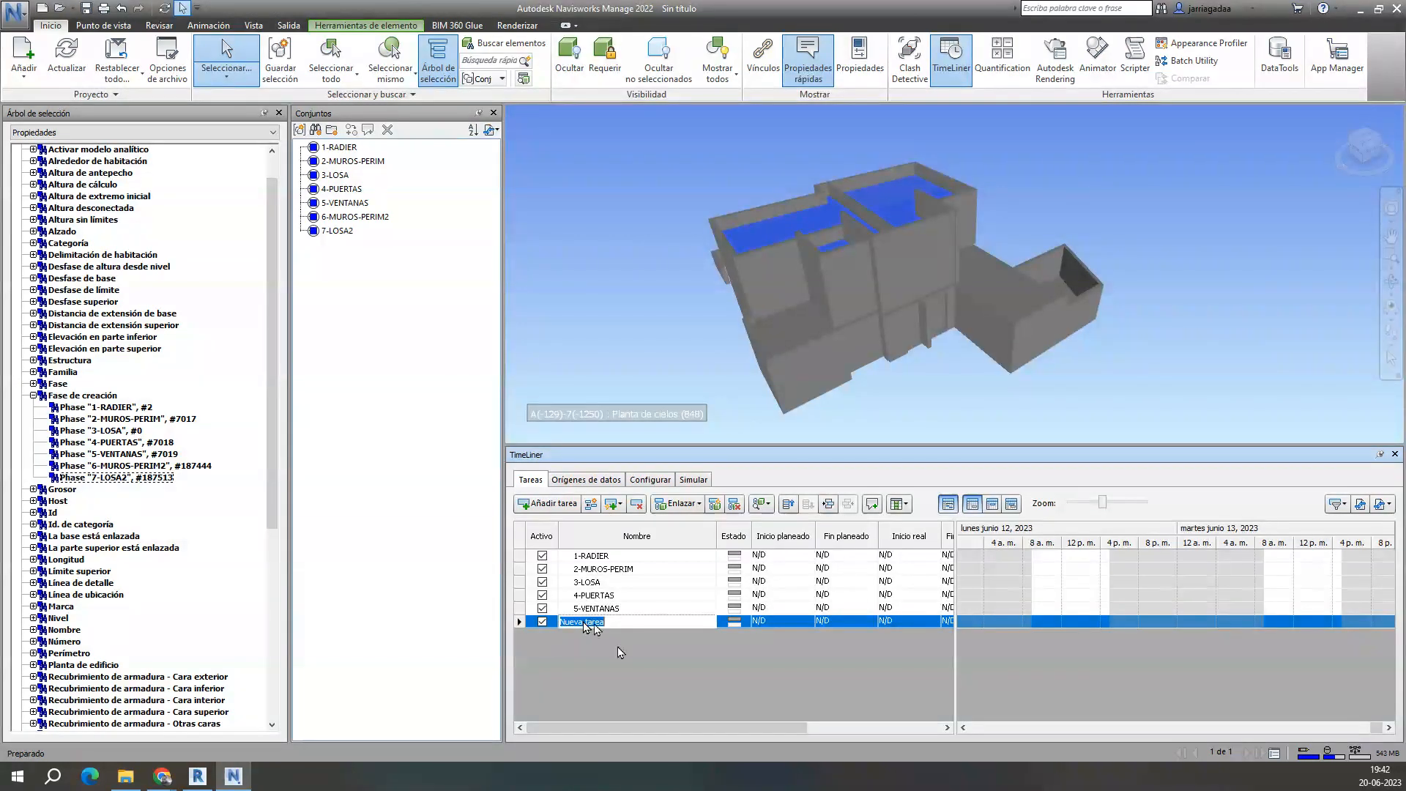
pyautogui.hotkey('ctrl', 'v')
pyautogui.press('Return')
# Step: Name the seventh TimeLiner task 7-LOSA2, copying the name from Revit's project phases
pyautogui.hotkey('alt', 'Tab')
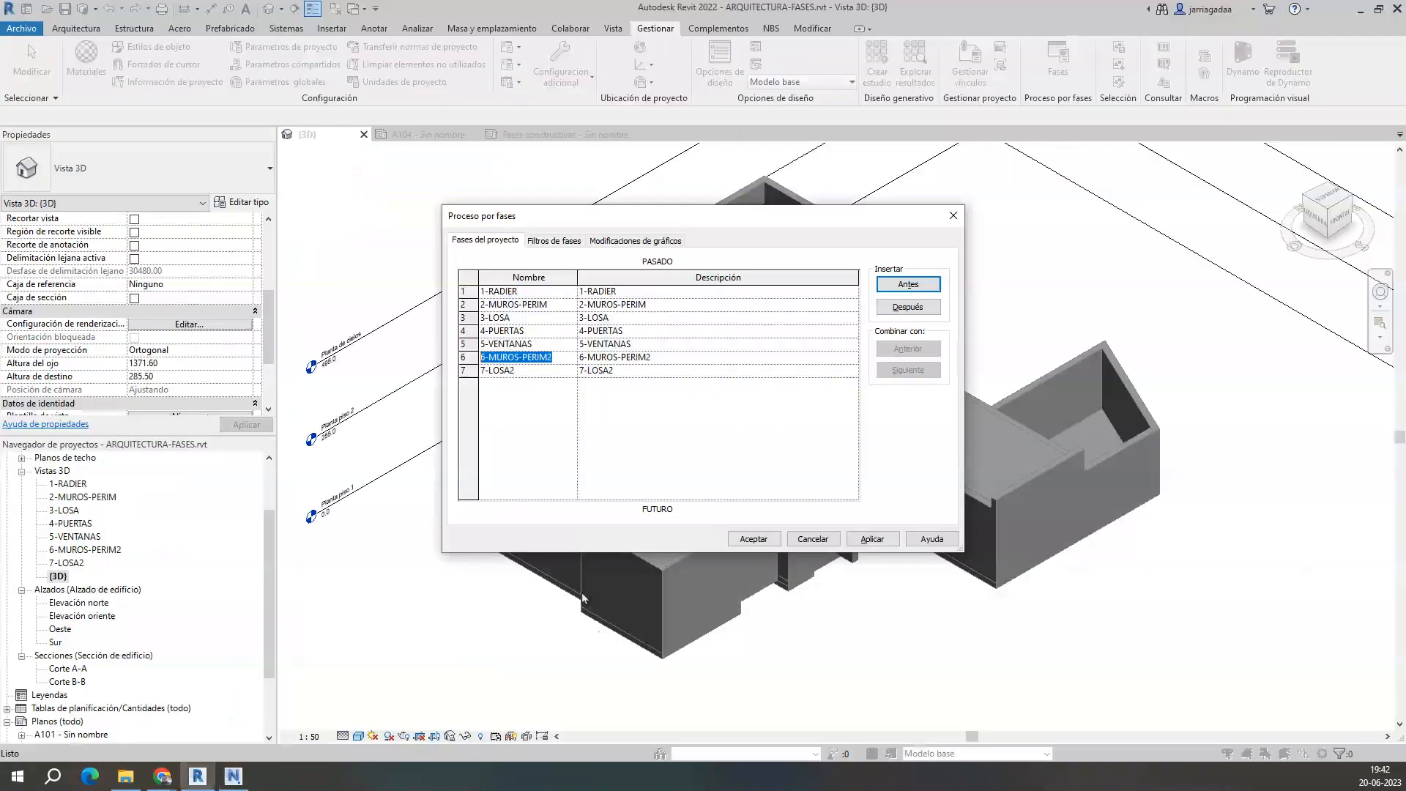
pyautogui.click(526, 370)
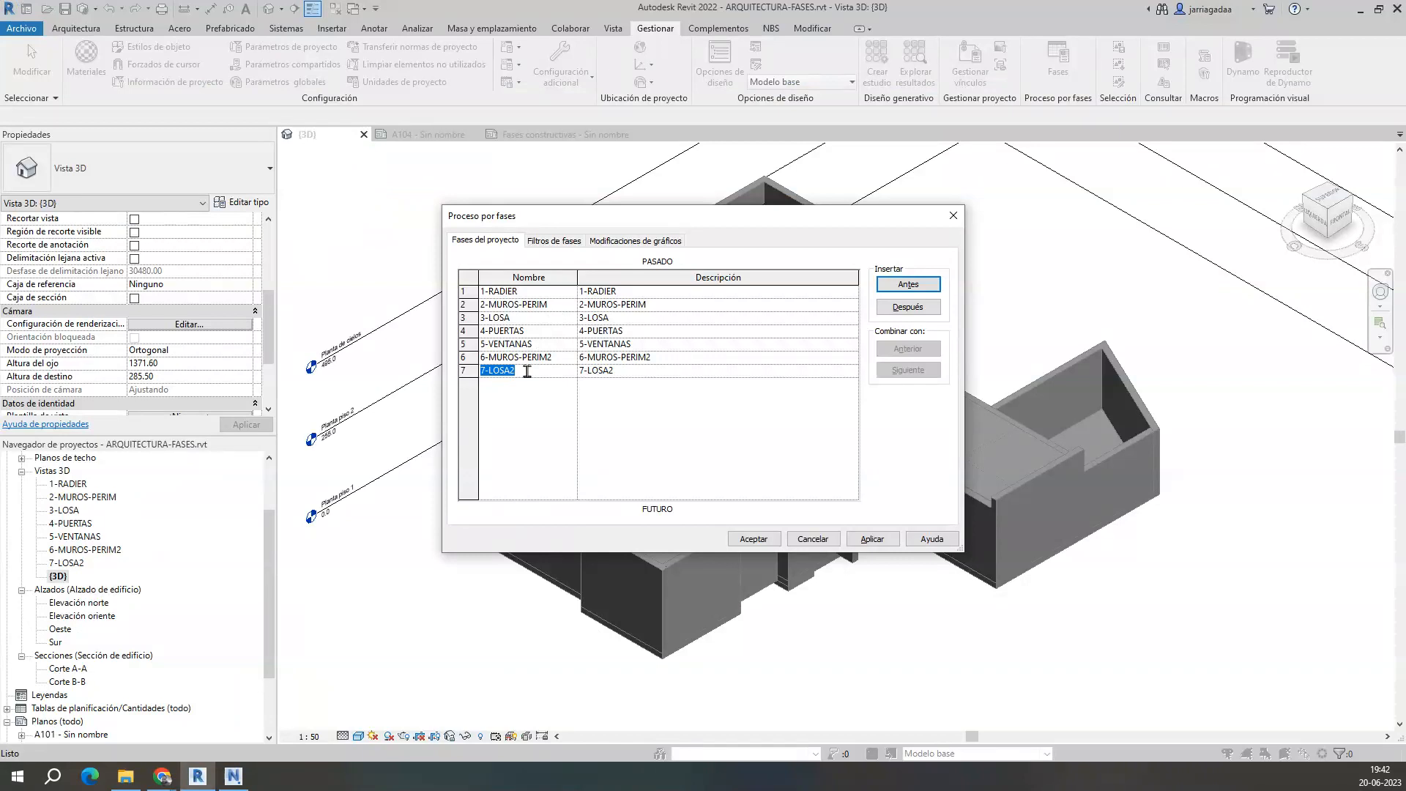
pyautogui.hotkey('alt', 'Tab')
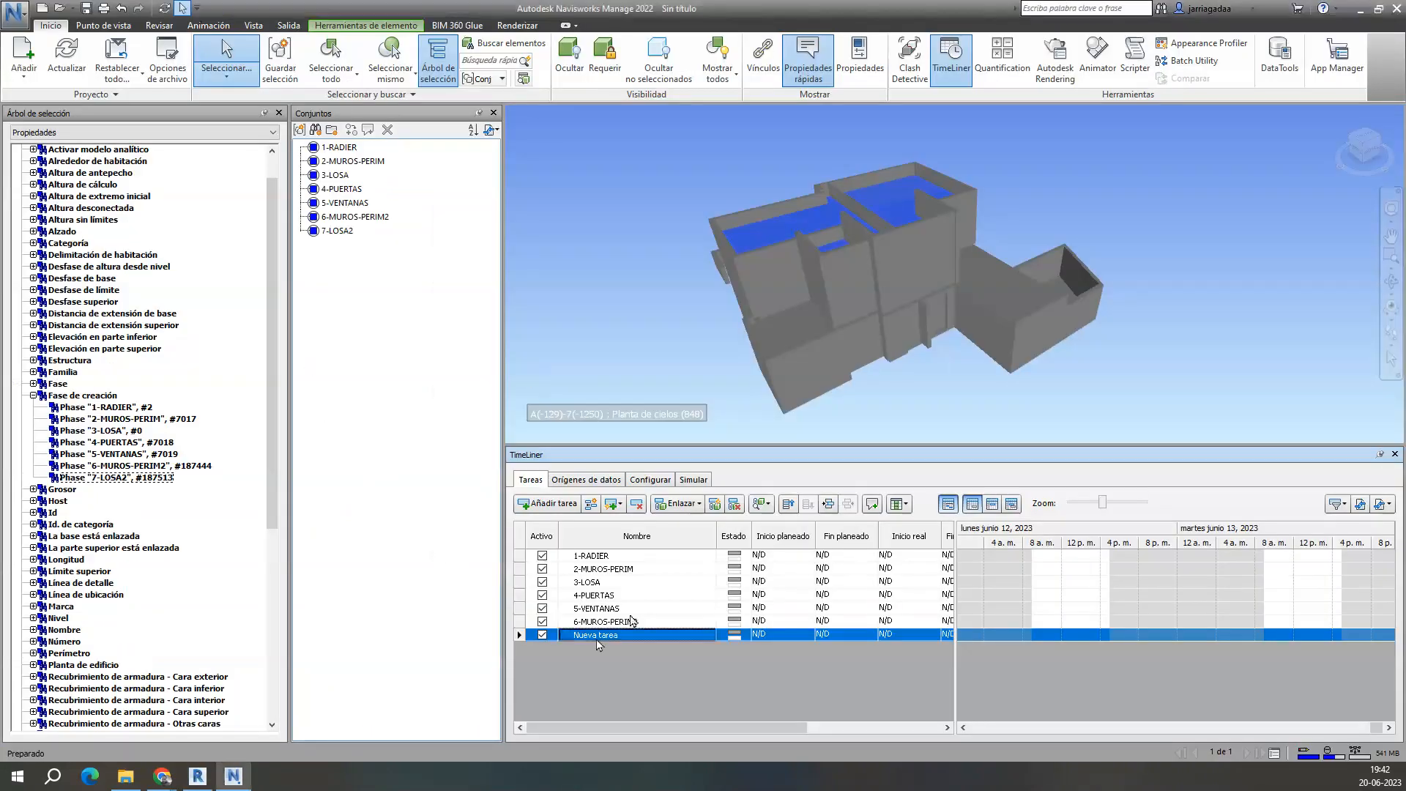
pyautogui.click(600, 623)
pyautogui.click(601, 635)
pyautogui.click(619, 640)
pyautogui.hotkey('ctrl', 'v')
pyautogui.click(655, 681)
# Step: Widen the TimeLiner task table and examine its planned and actual start and end date columns
pyautogui.moveTo(955, 668); pyautogui.dragTo(1150, 663)
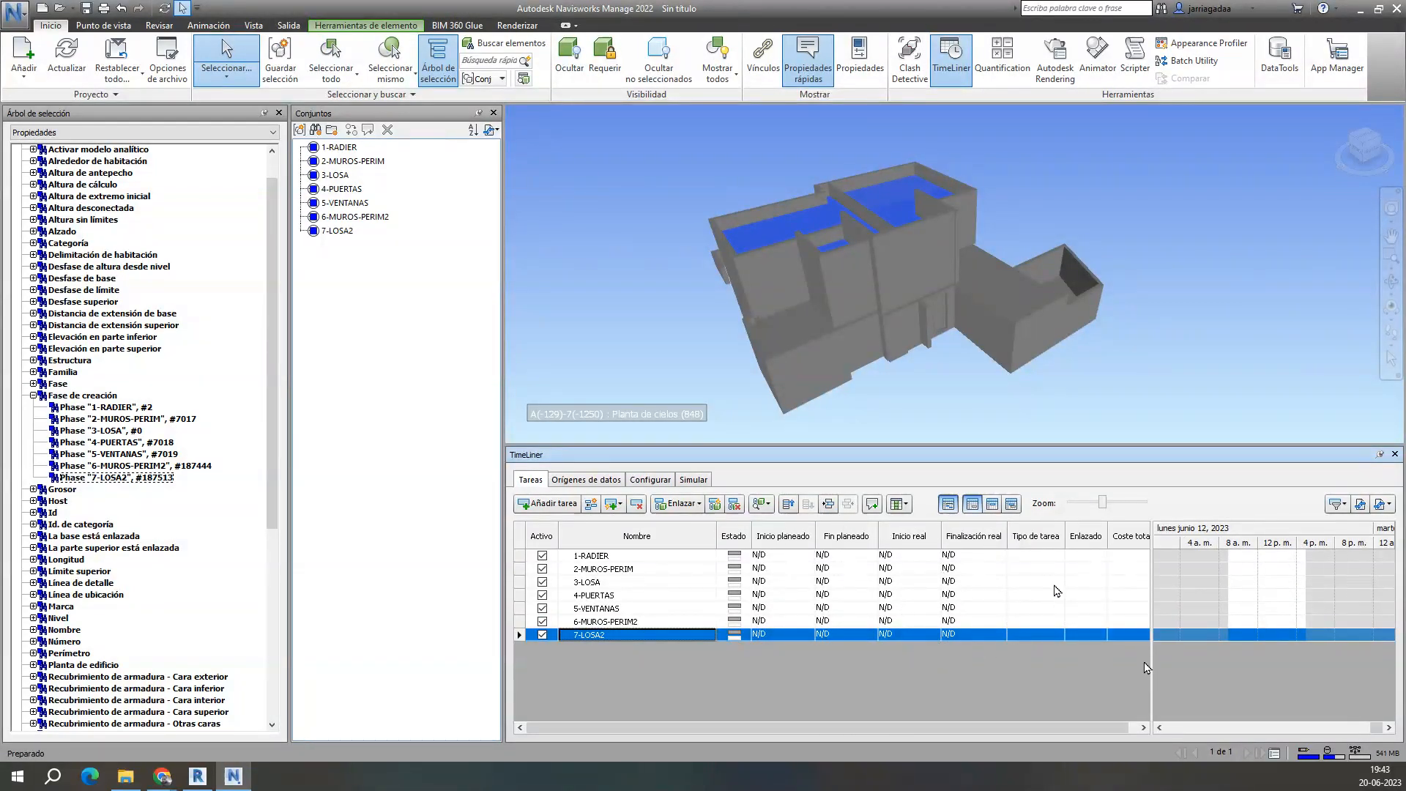
pyautogui.moveTo(1028, 727); pyautogui.dragTo(1154, 723)
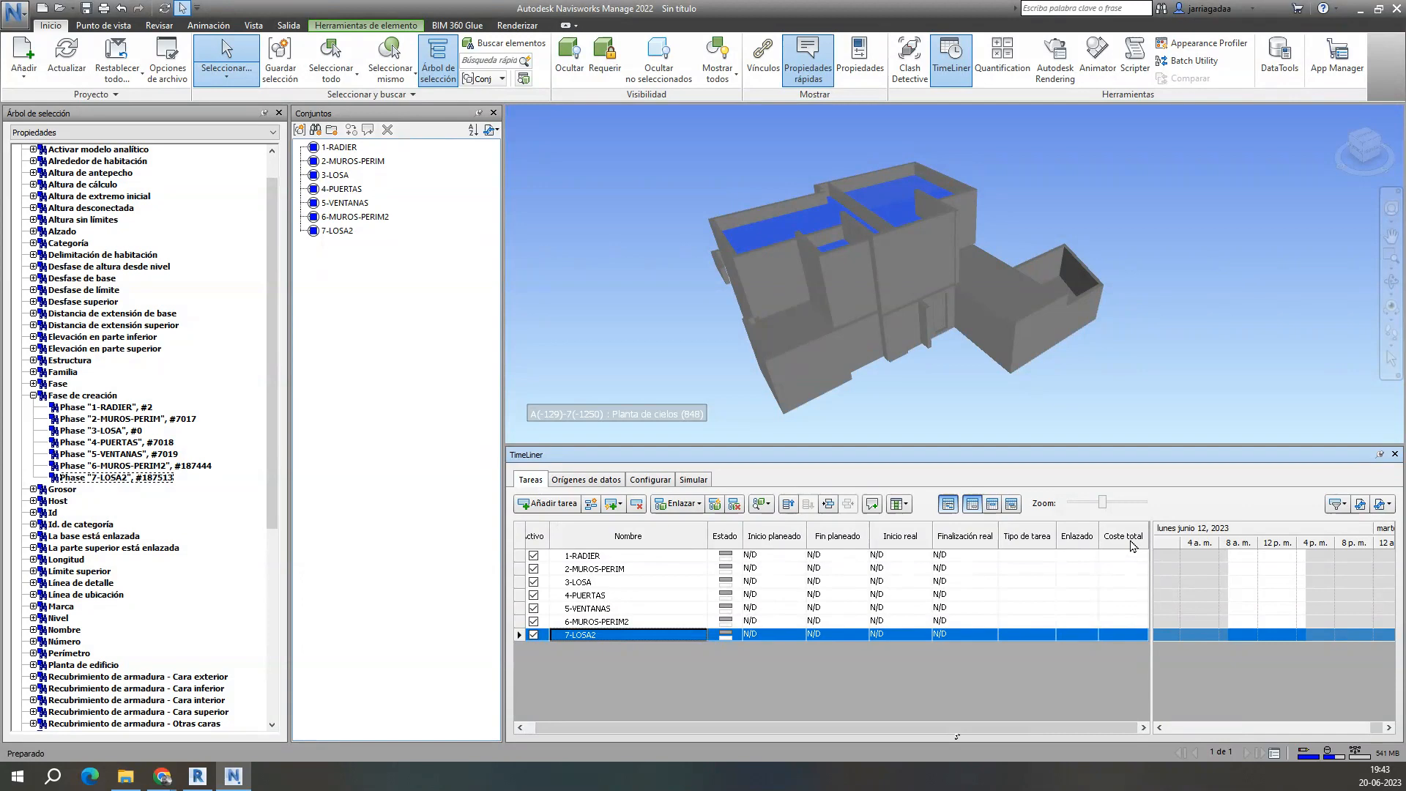
pyautogui.click(790, 544)
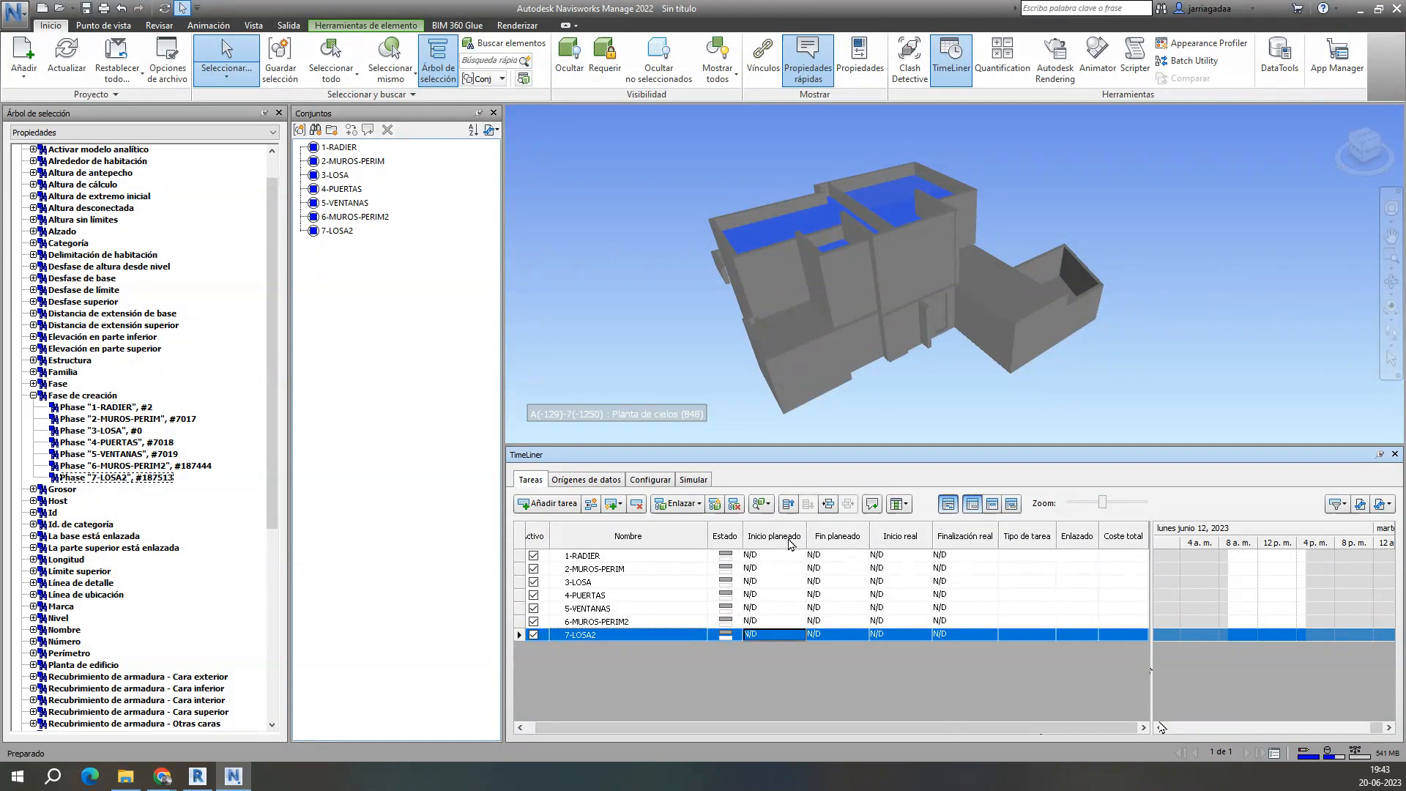
pyautogui.click(837, 542)
pyautogui.click(900, 540)
pyautogui.click(963, 542)
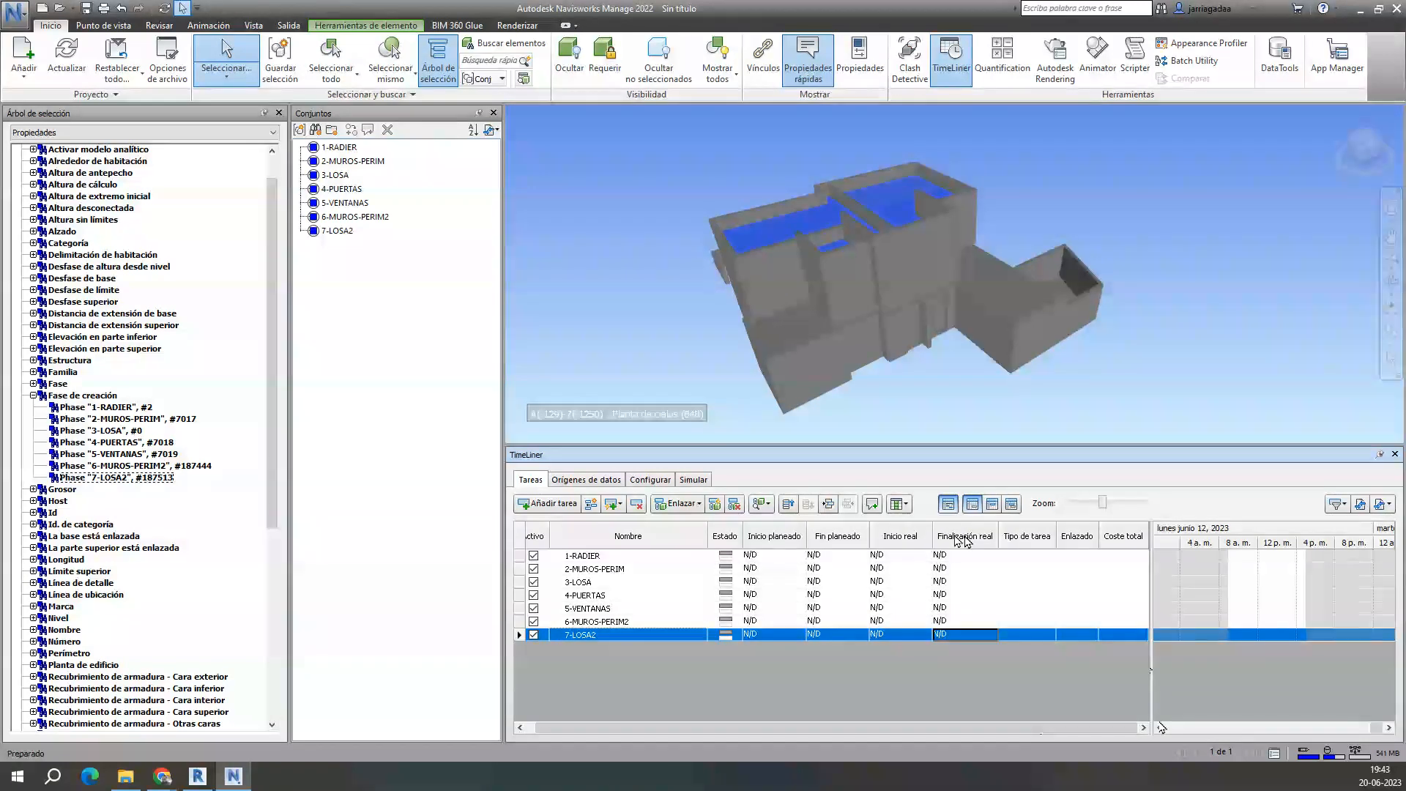
pyautogui.click(781, 542)
pyautogui.click(836, 542)
pyautogui.click(901, 542)
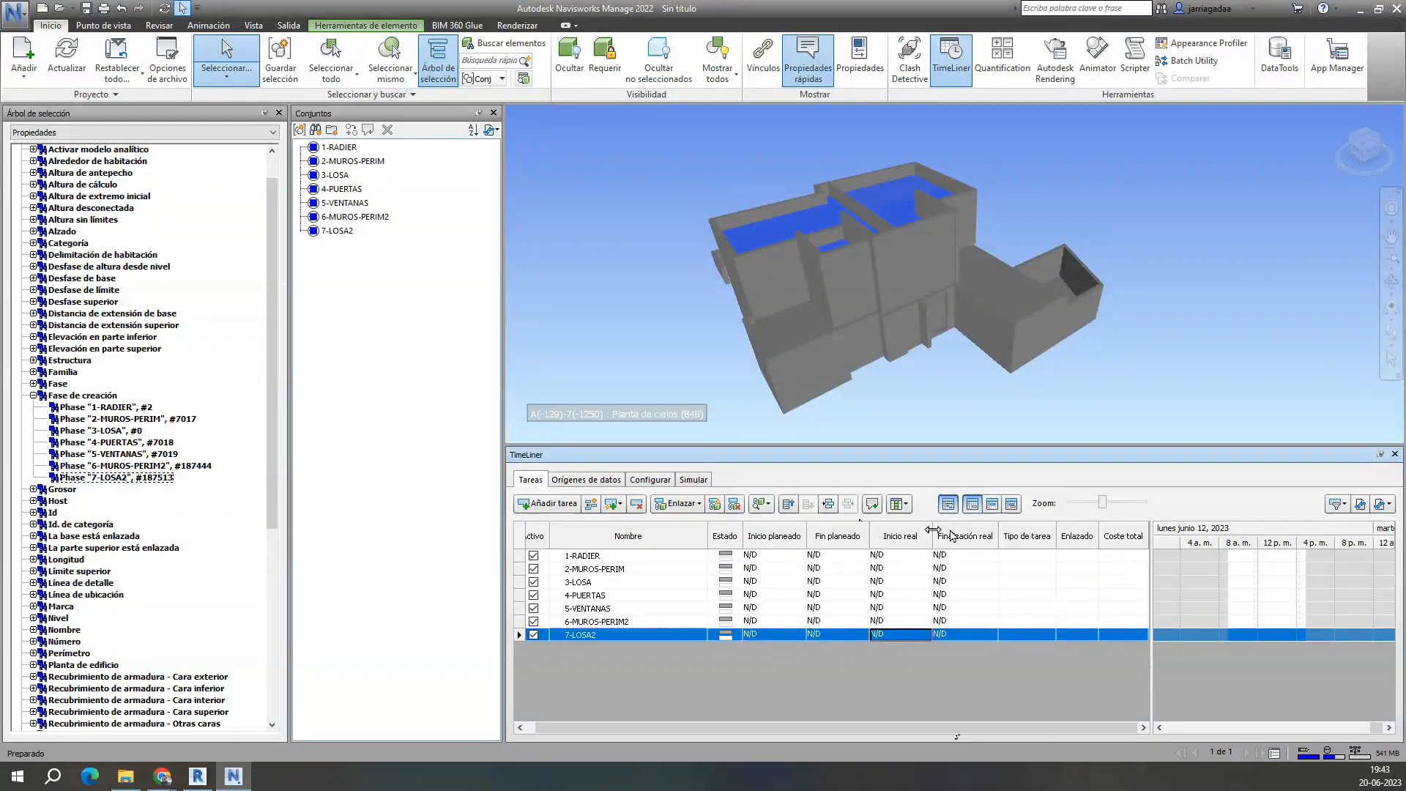
pyautogui.click(952, 536)
# Step: Set the task type of 1-RADIER and 2-MUROS-PERIM to Construcción
pyautogui.click(606, 560)
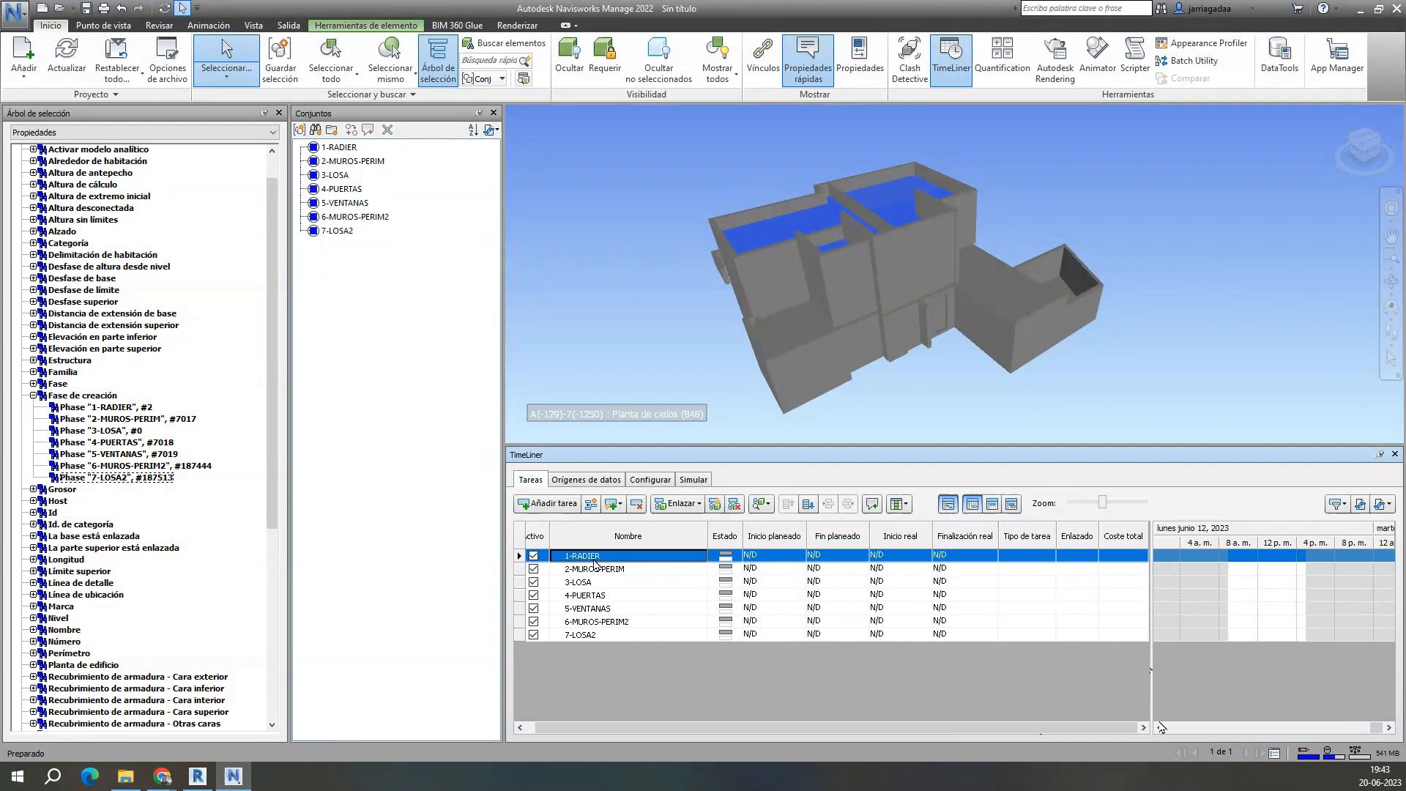
pyautogui.click(1083, 559)
pyautogui.click(1073, 569)
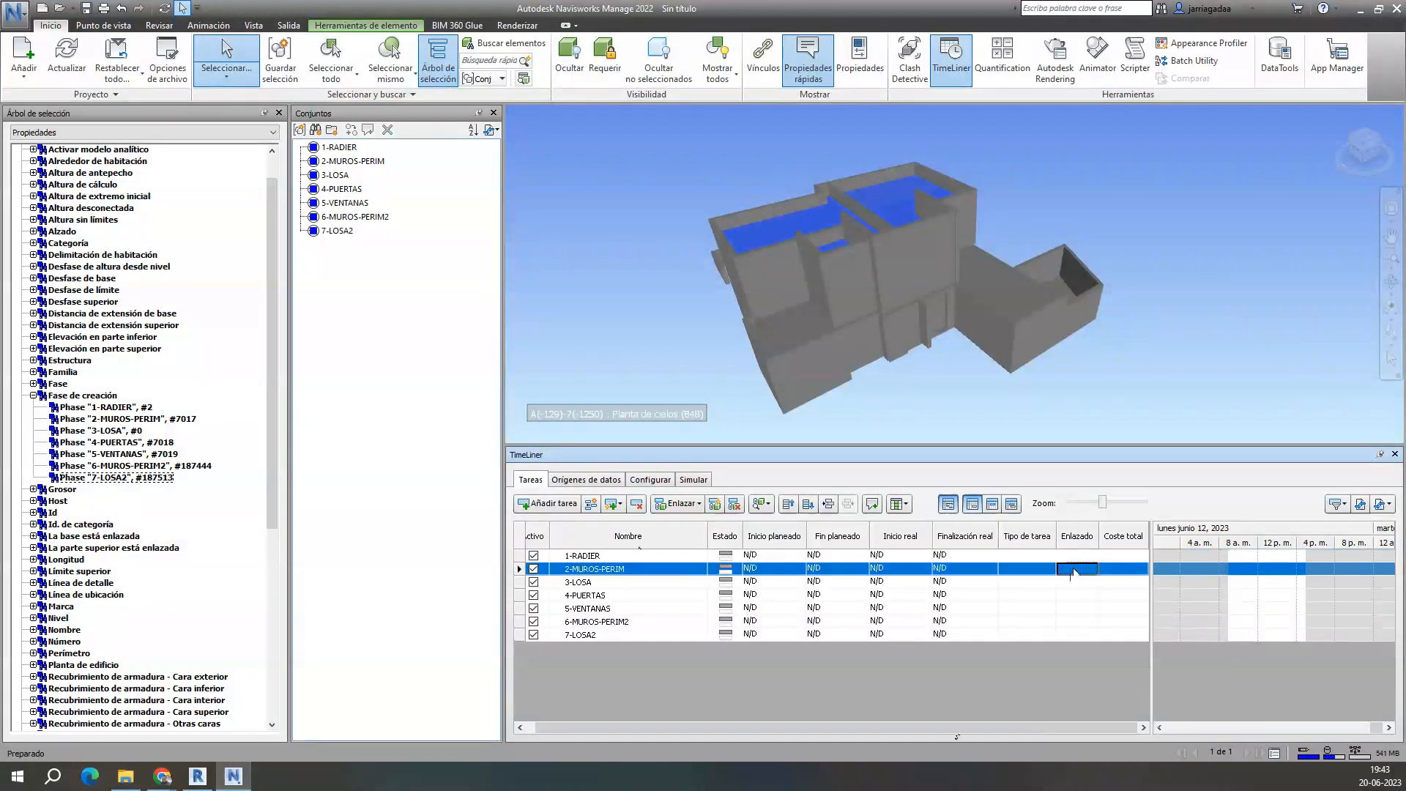
pyautogui.click(1035, 555)
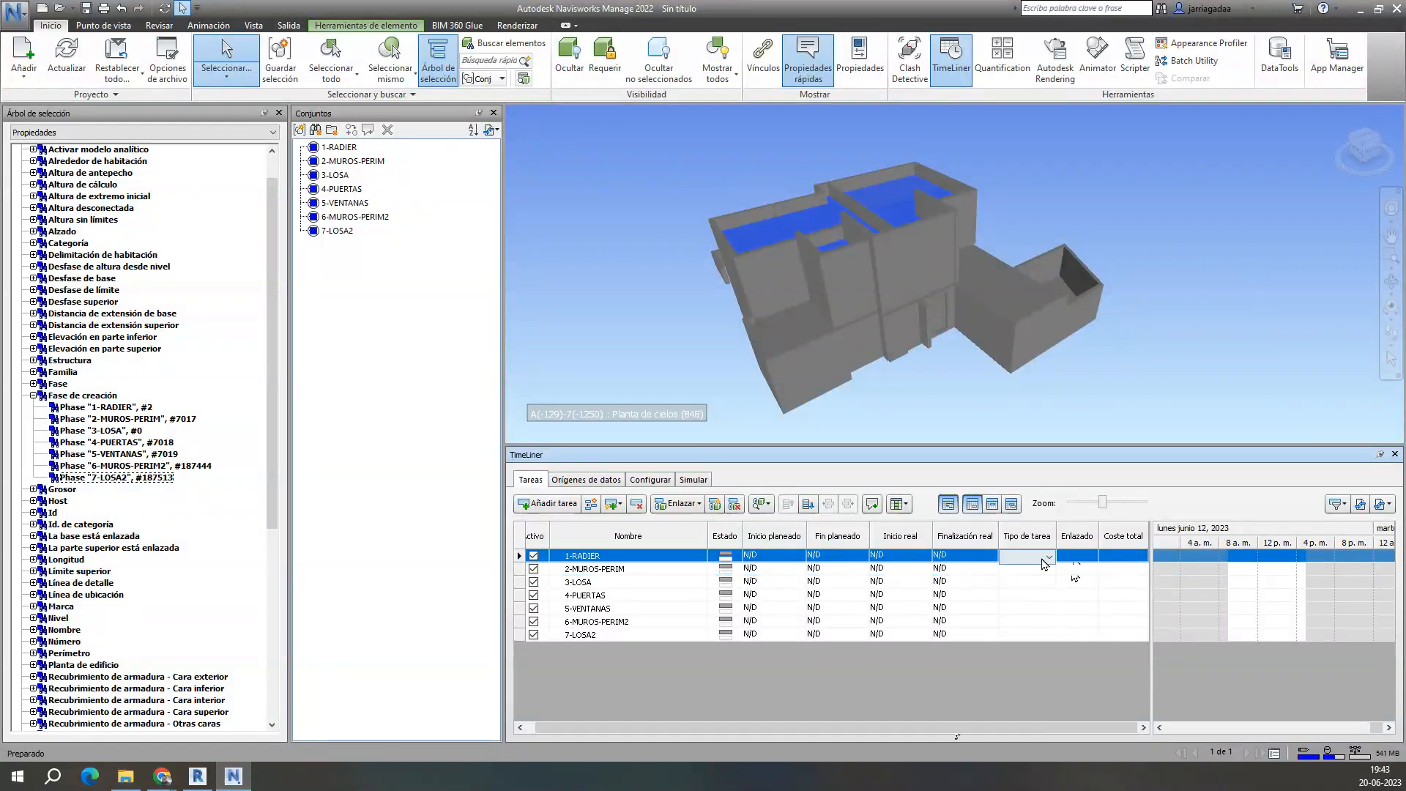
pyautogui.click(1048, 557)
pyautogui.click(1040, 580)
pyautogui.click(1033, 569)
pyautogui.click(1047, 569)
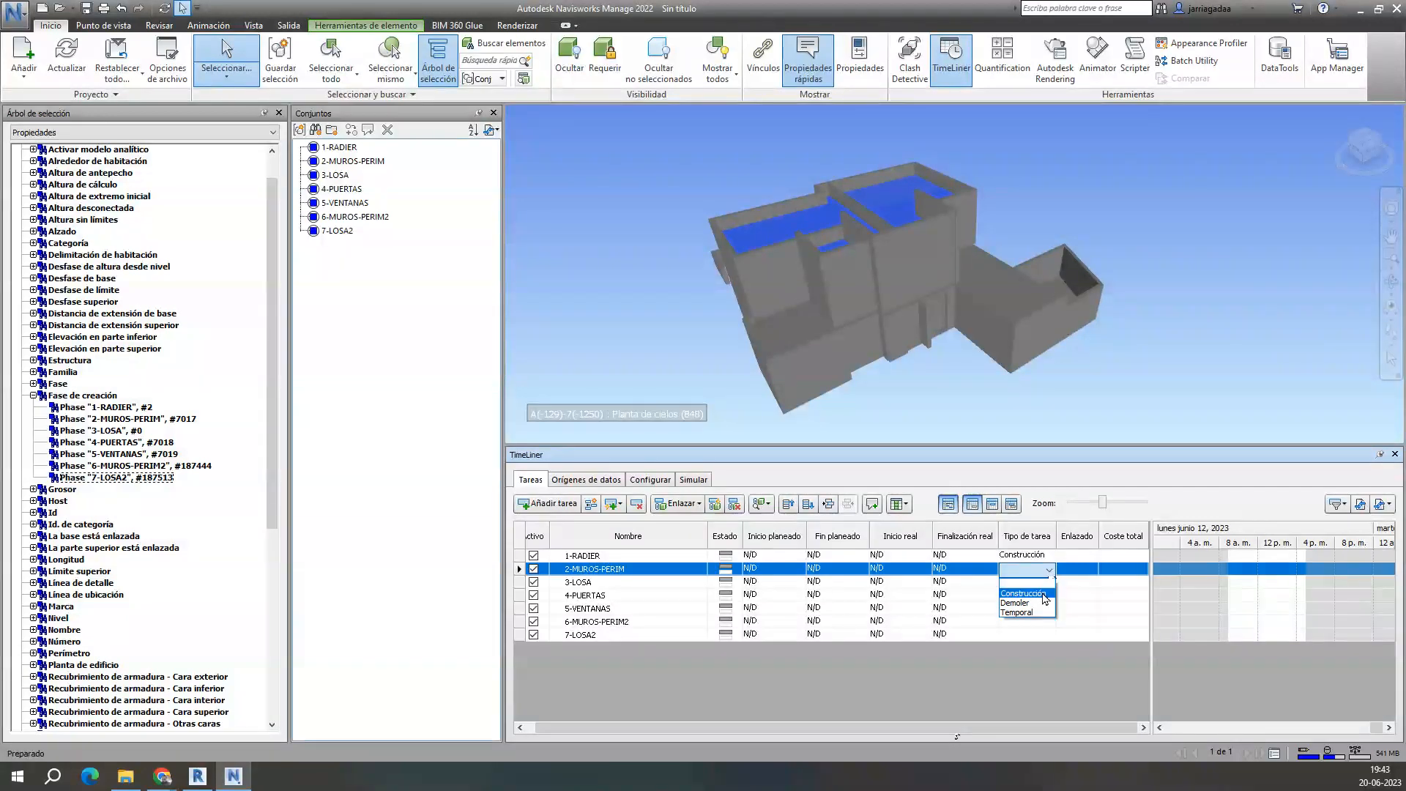
pyautogui.click(1039, 582)
# Step: Set the task type of 3-LOSA and 4-PUERTAS to Construcción
pyautogui.click(1036, 582)
pyautogui.click(1047, 583)
pyautogui.click(1030, 607)
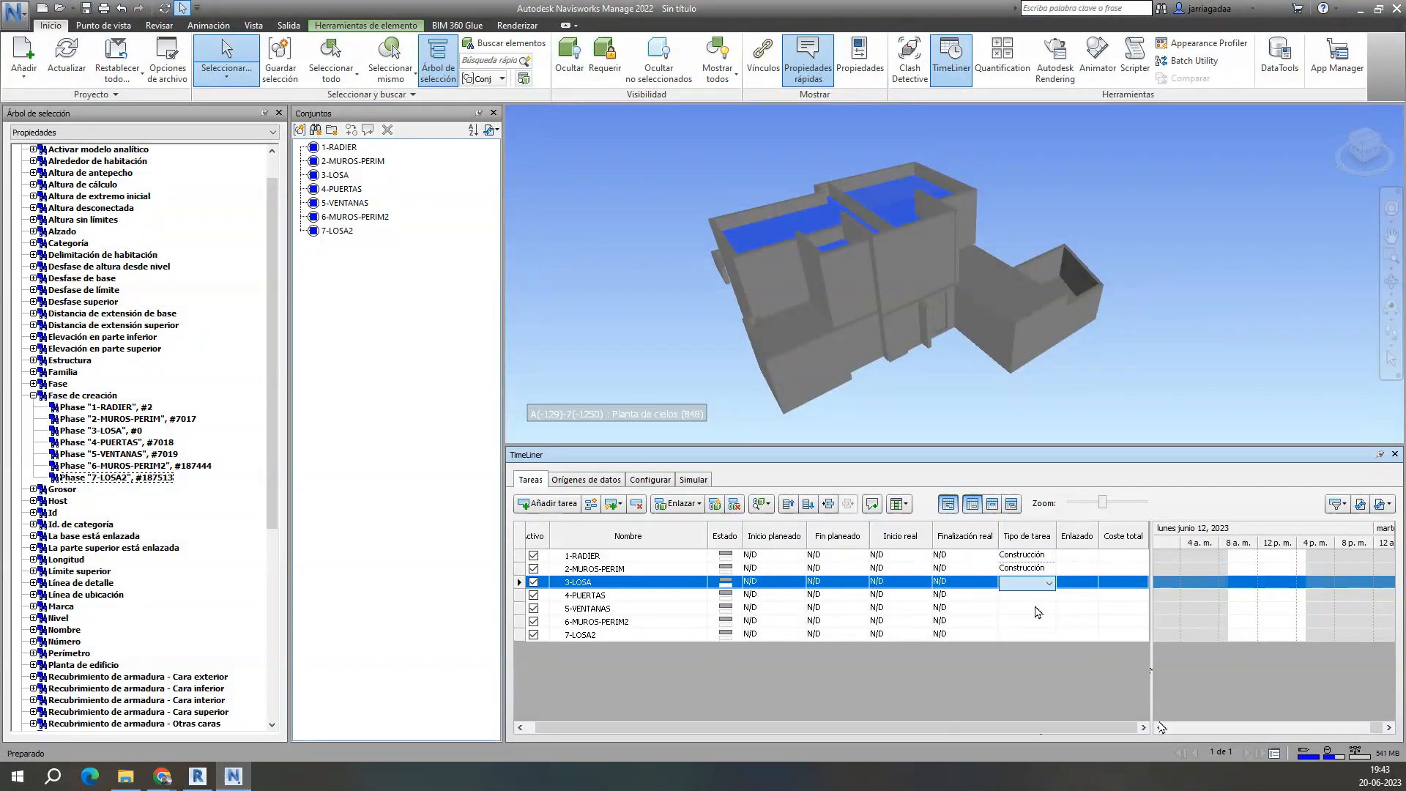
pyautogui.click(1033, 594)
pyautogui.click(1049, 594)
pyautogui.click(1029, 608)
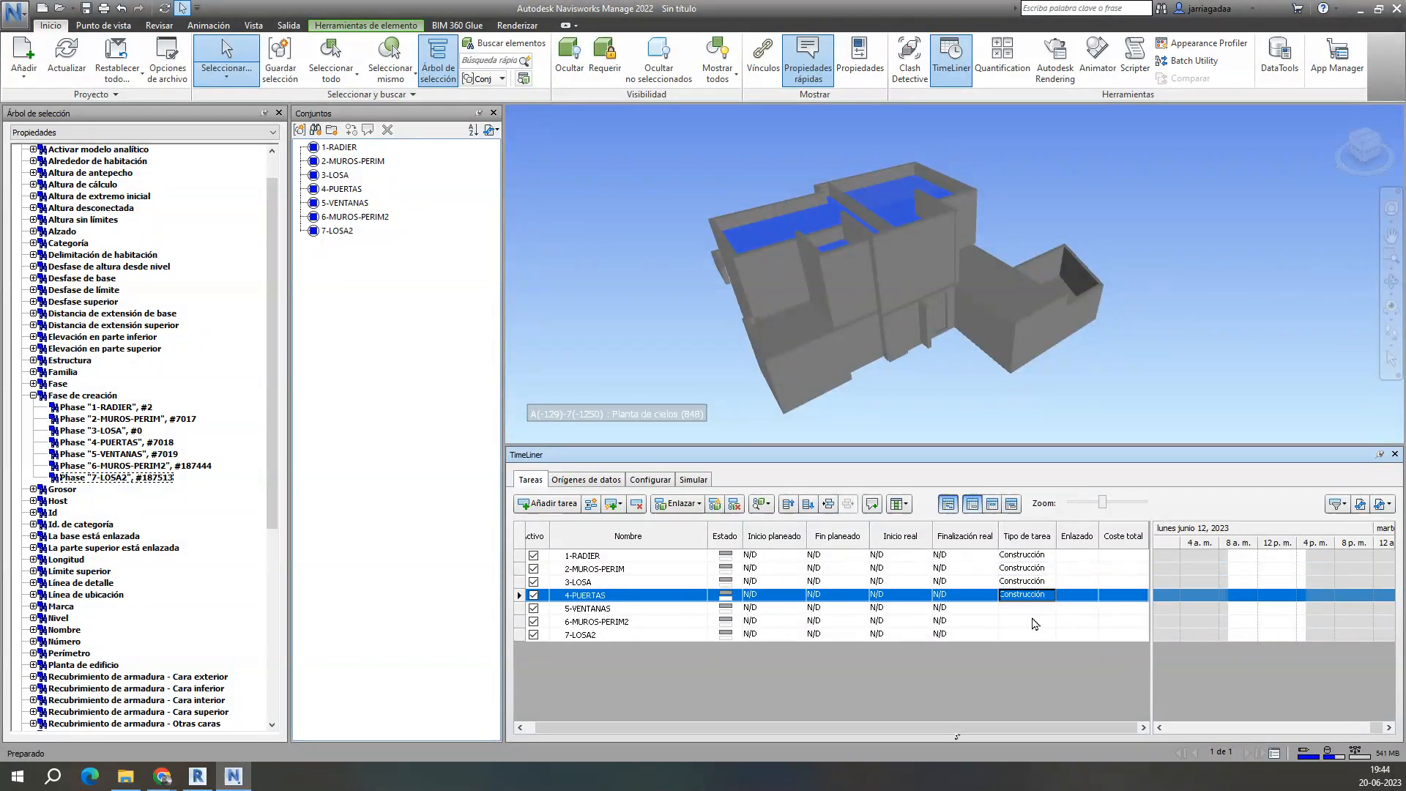
# Step: Set the task type of 5-VENTANAS, 6-MUROS-PERIM2 and 7-LOSA2 to Construcción
pyautogui.click(1036, 607)
pyautogui.click(1049, 608)
pyautogui.click(1032, 622)
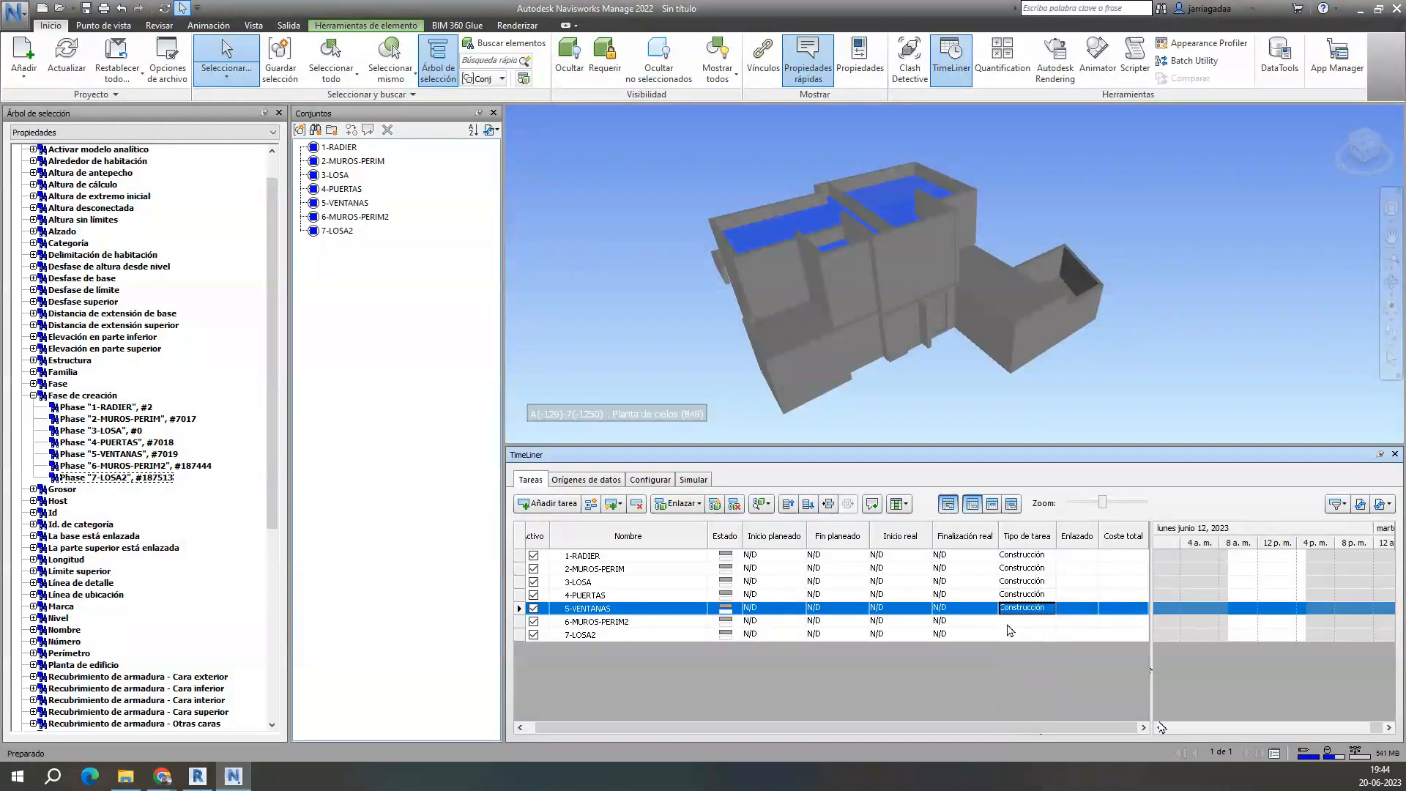
pyautogui.click(1039, 621)
pyautogui.click(1043, 624)
pyautogui.click(1028, 636)
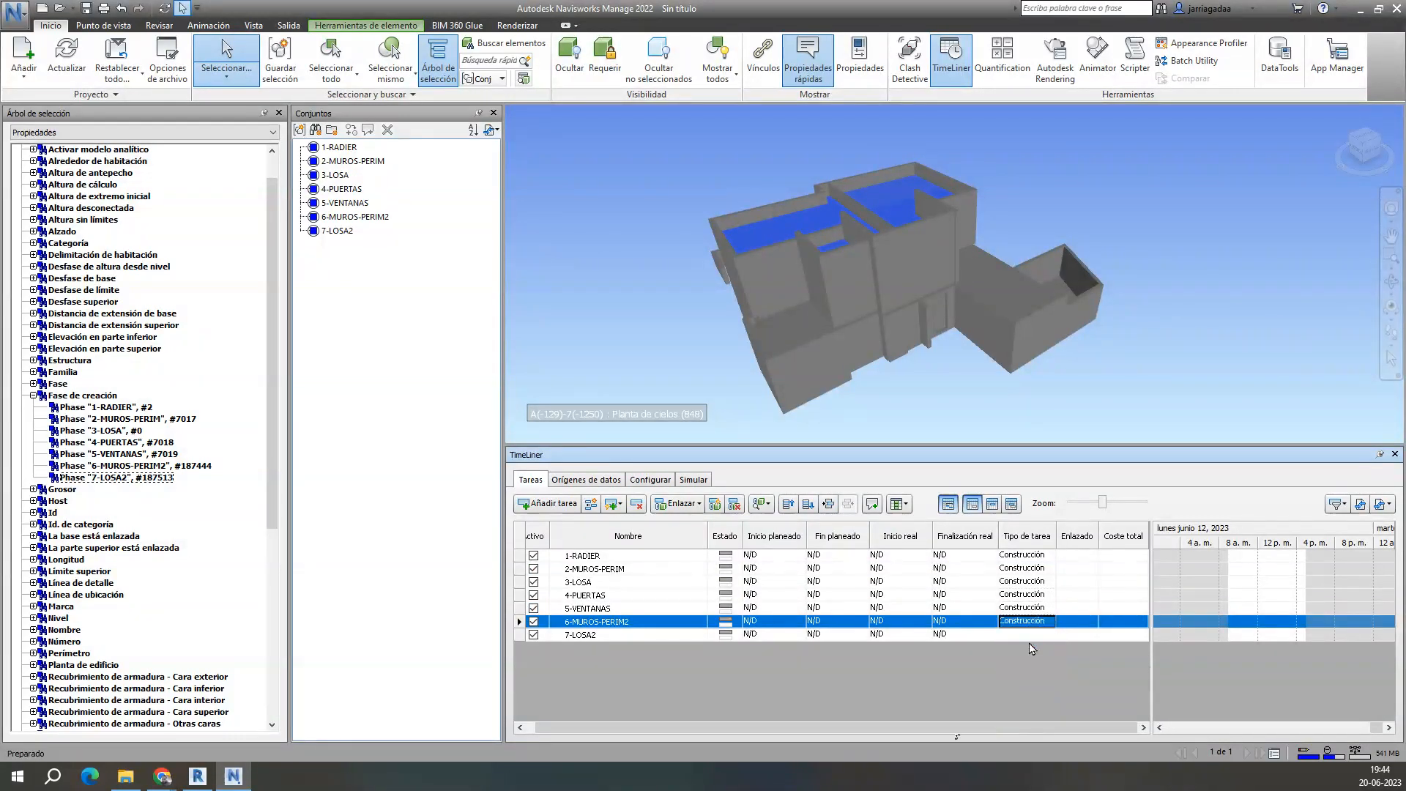
pyautogui.click(1039, 634)
pyautogui.click(1048, 635)
pyautogui.click(1029, 648)
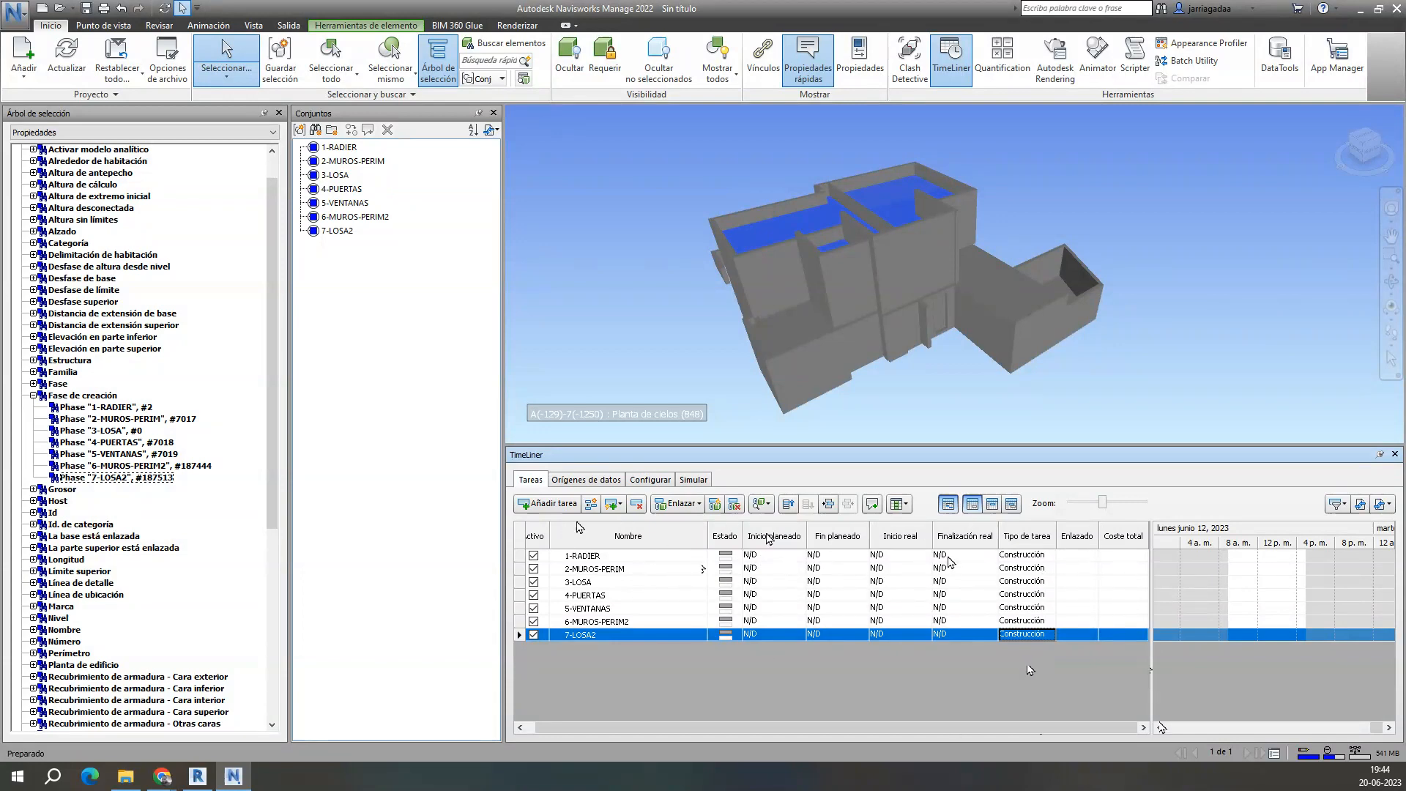
# Step: Customize the TimeLiner columns: hide Estado, Inicio real, Finalización real and Coste total, and show Origen de datos
pyautogui.click(900, 504)
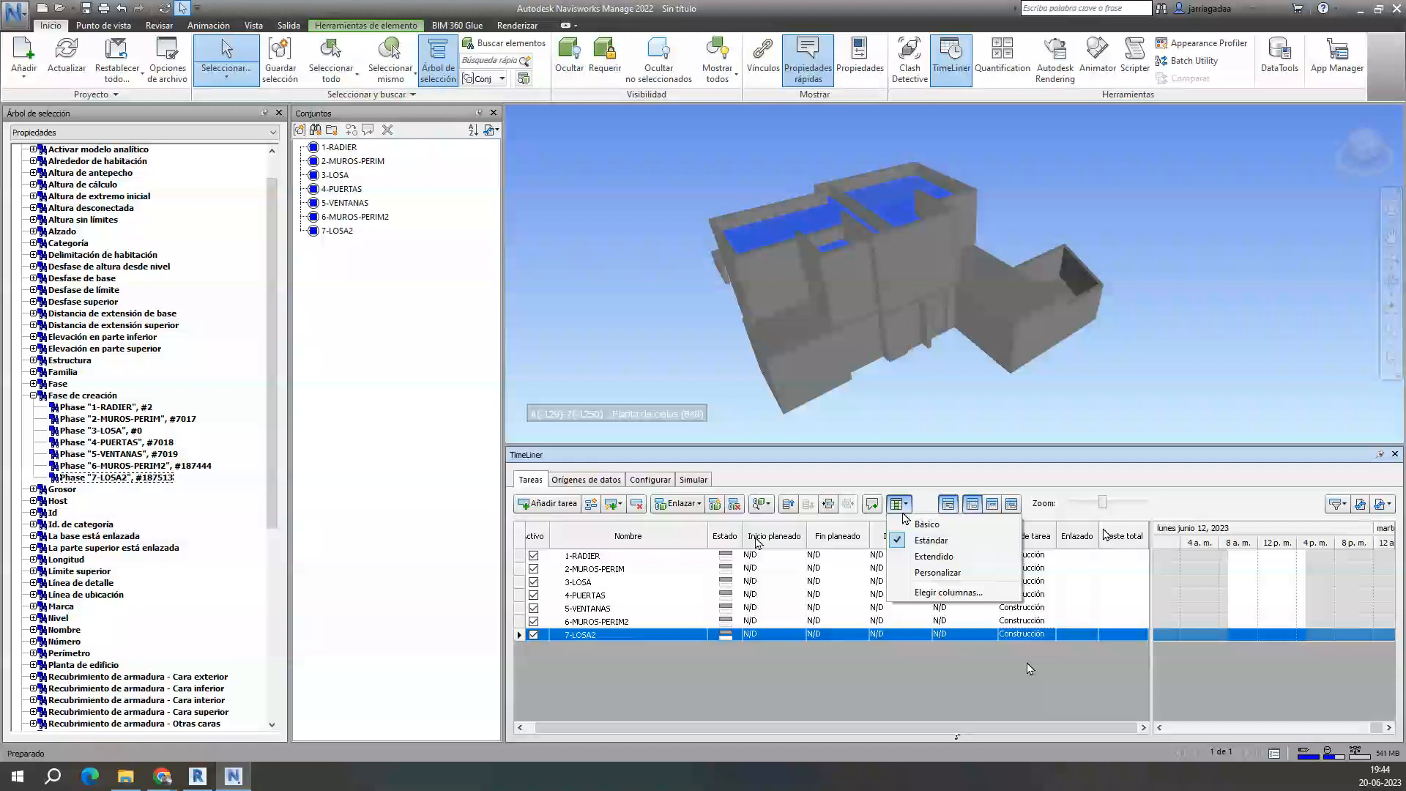
pyautogui.click(948, 591)
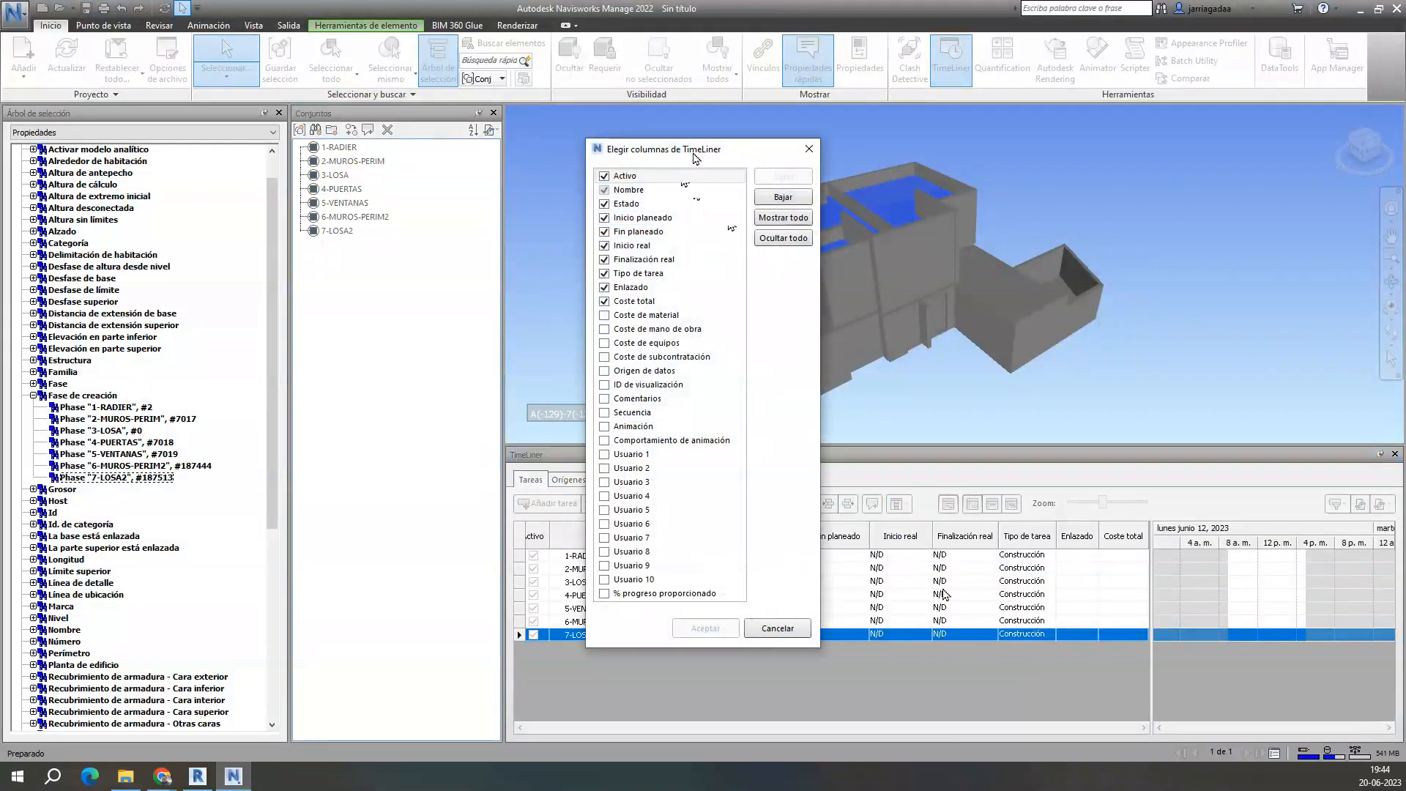
pyautogui.moveTo(686, 155); pyautogui.dragTo(371, 194)
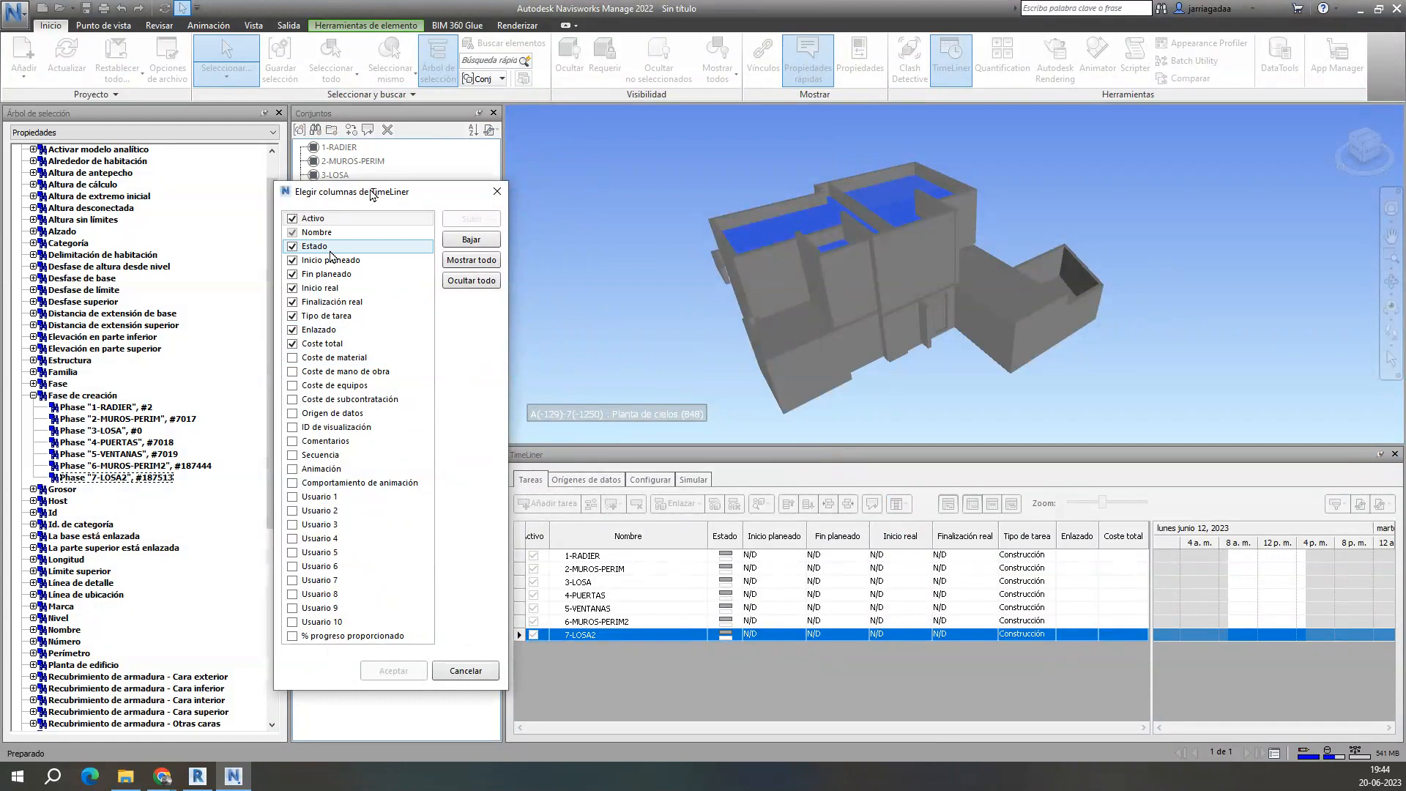
pyautogui.click(330, 249)
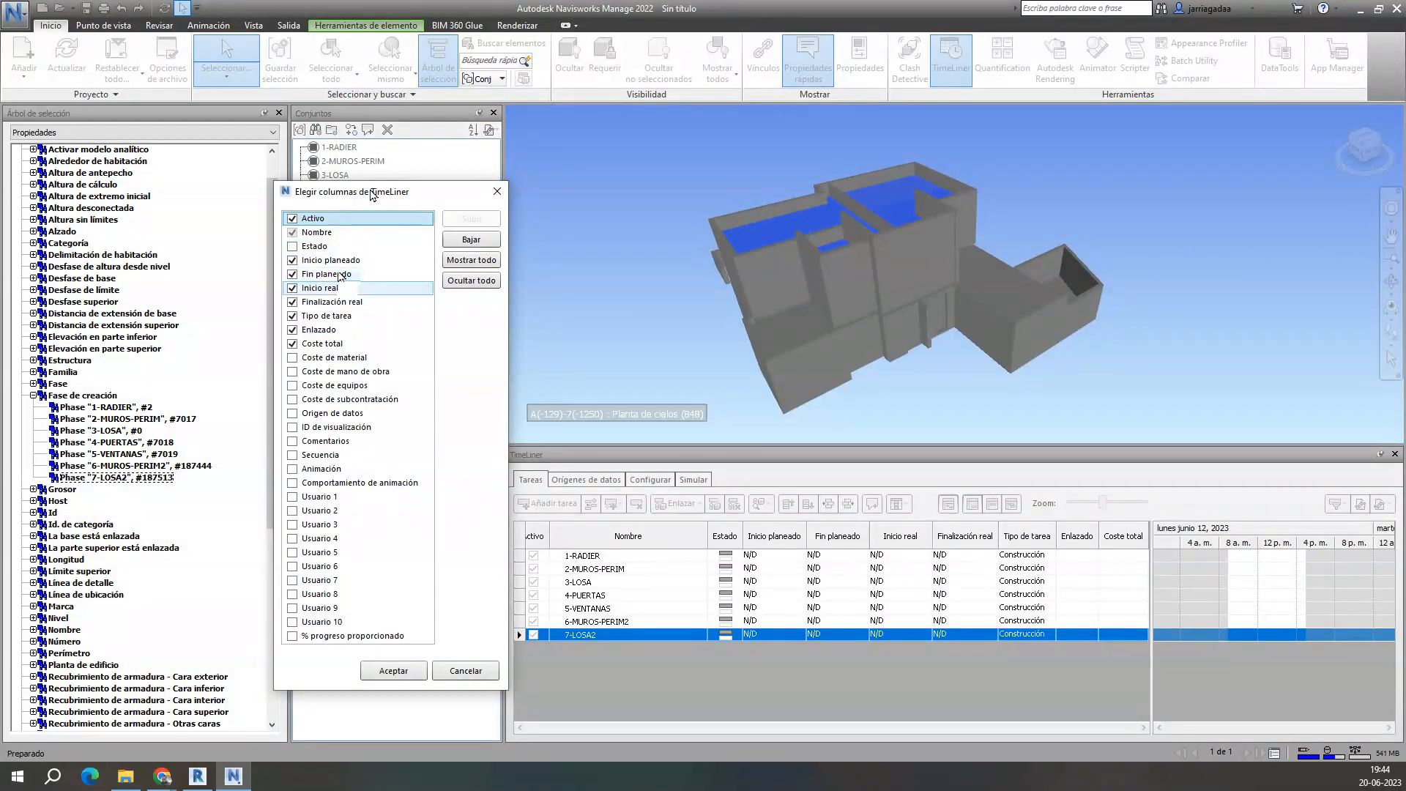
pyautogui.click(332, 301)
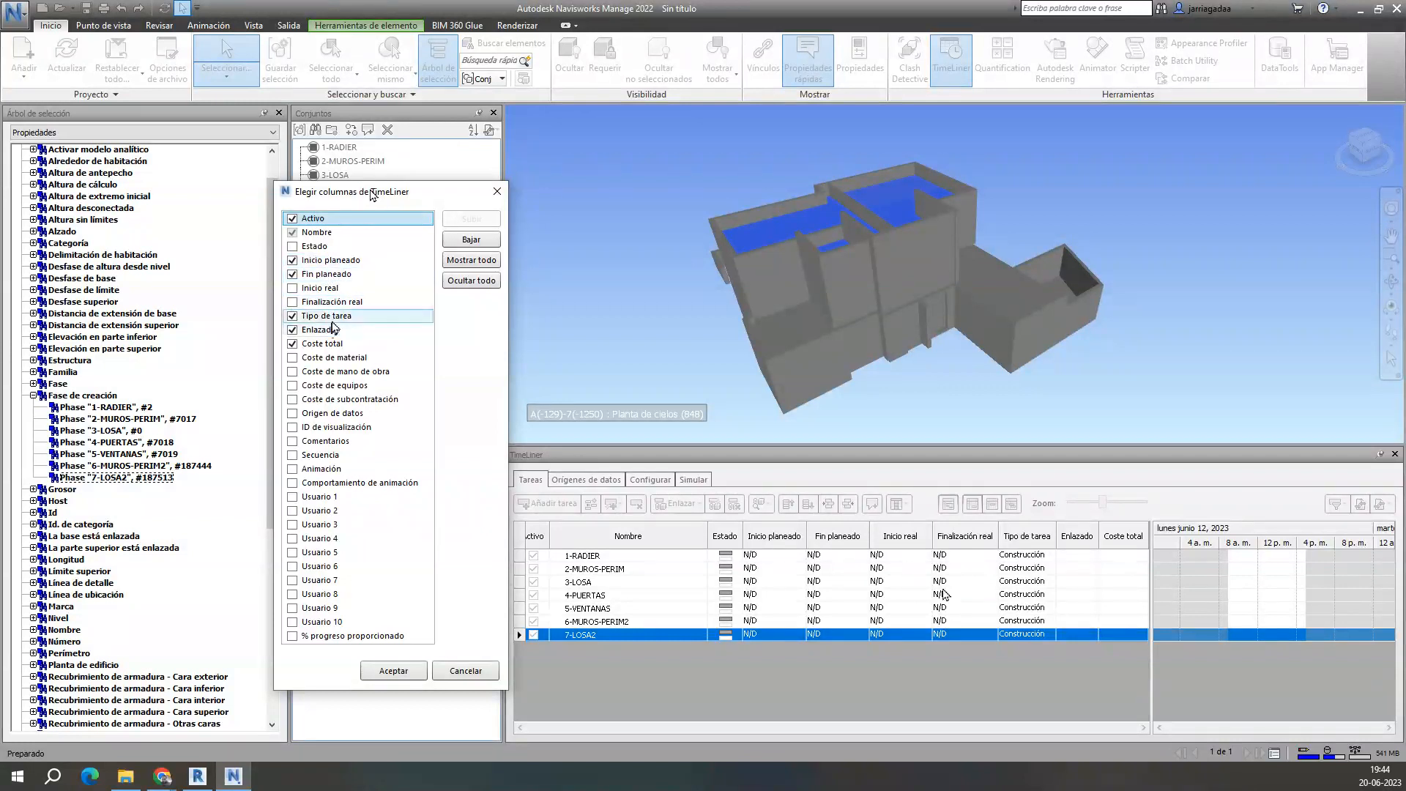
pyautogui.click(333, 320)
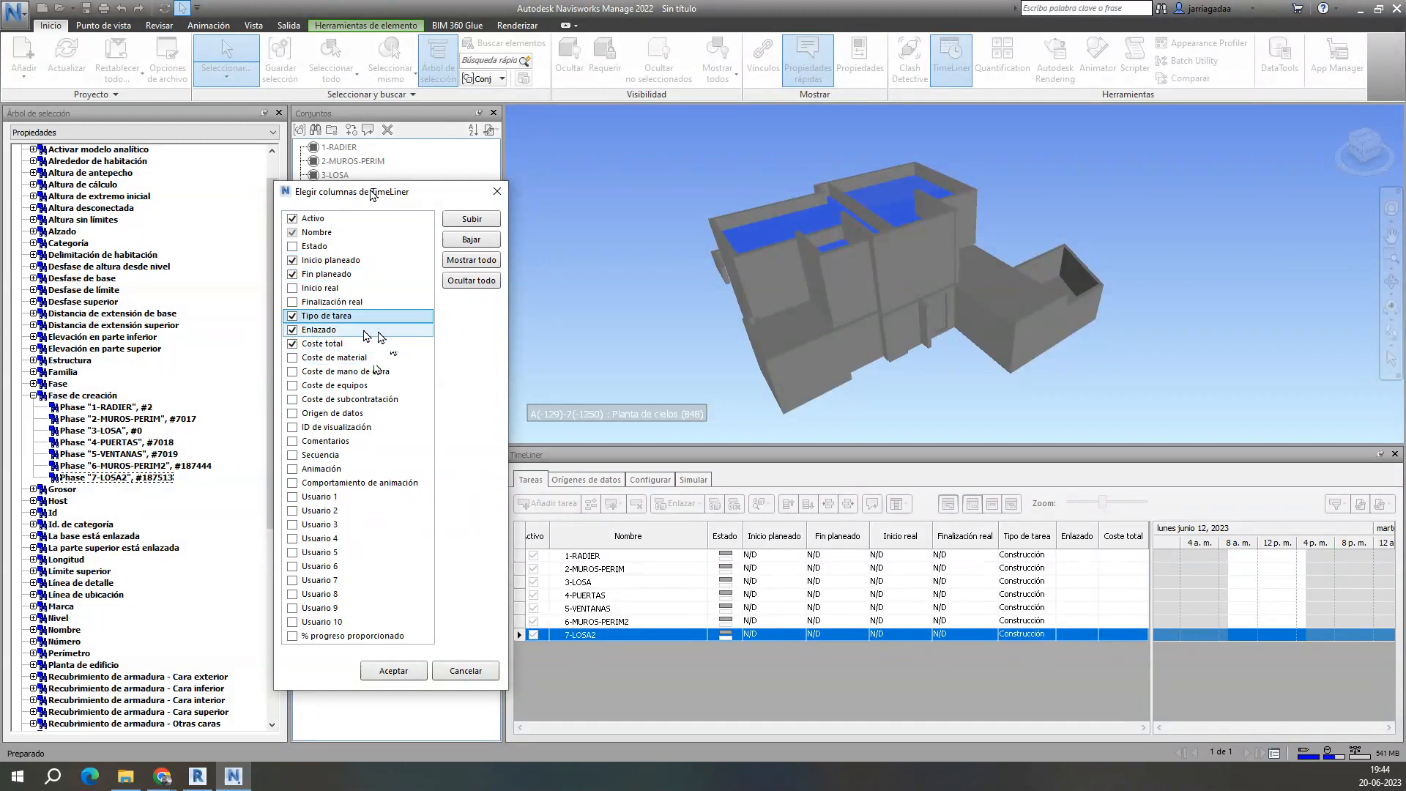
pyautogui.click(330, 331)
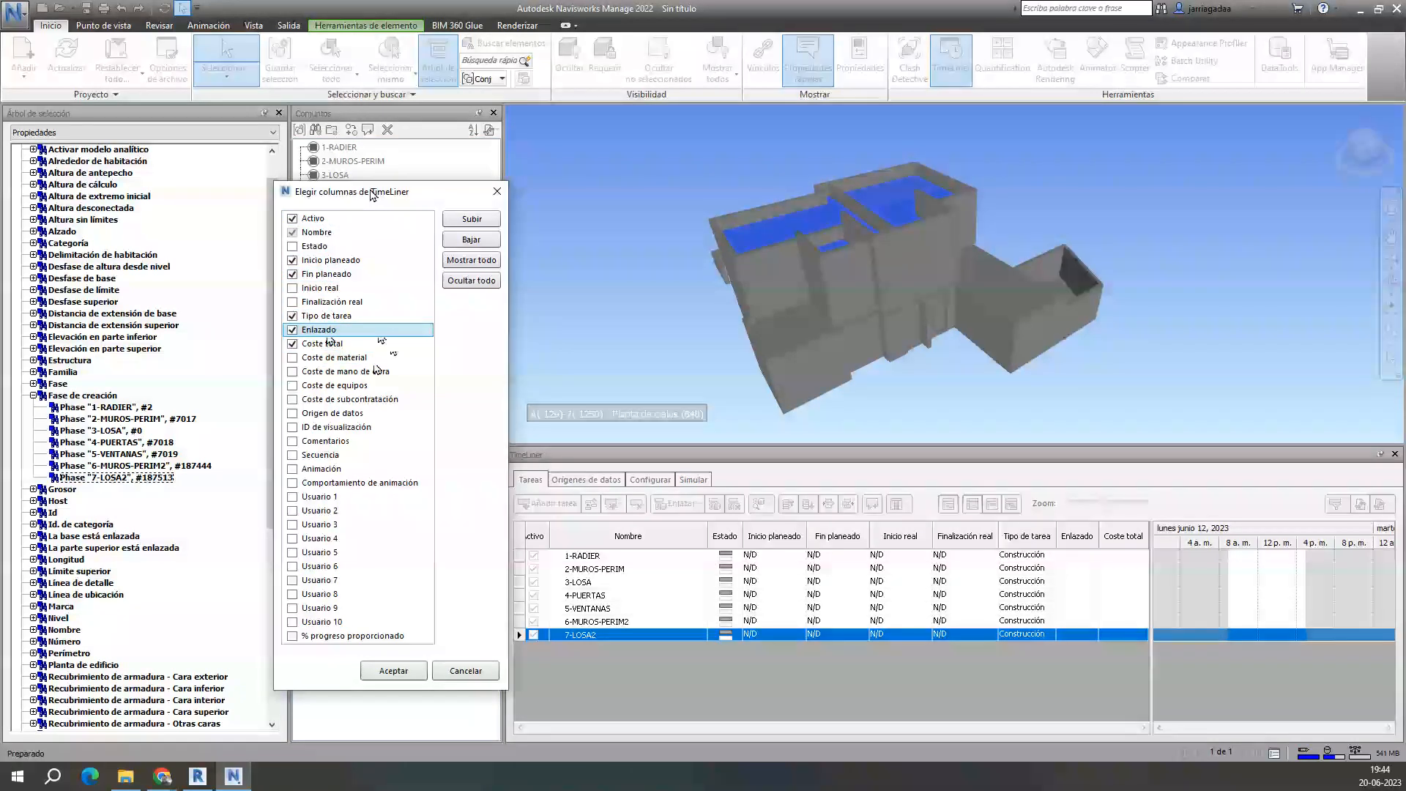
pyautogui.click(326, 343)
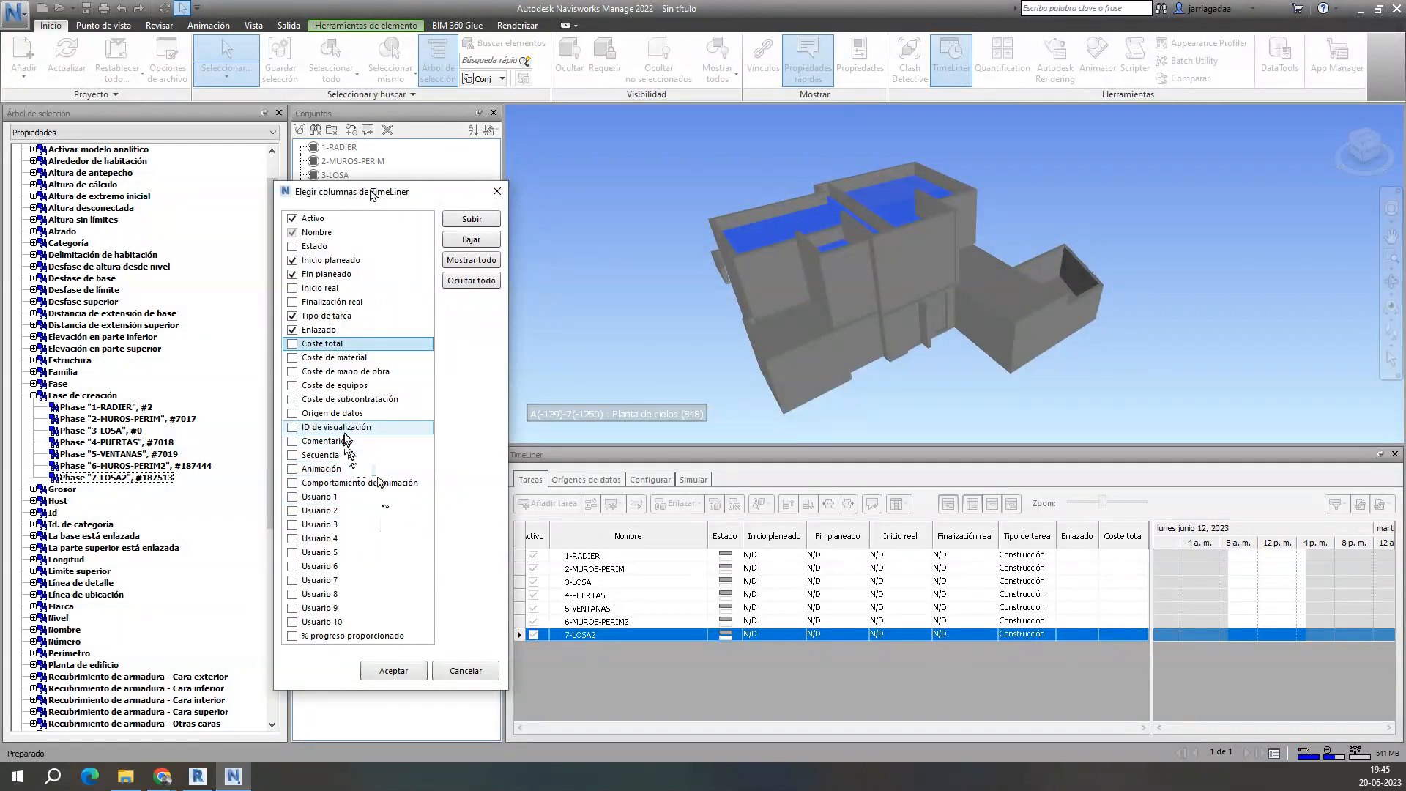
pyautogui.click(335, 427)
pyautogui.click(292, 413)
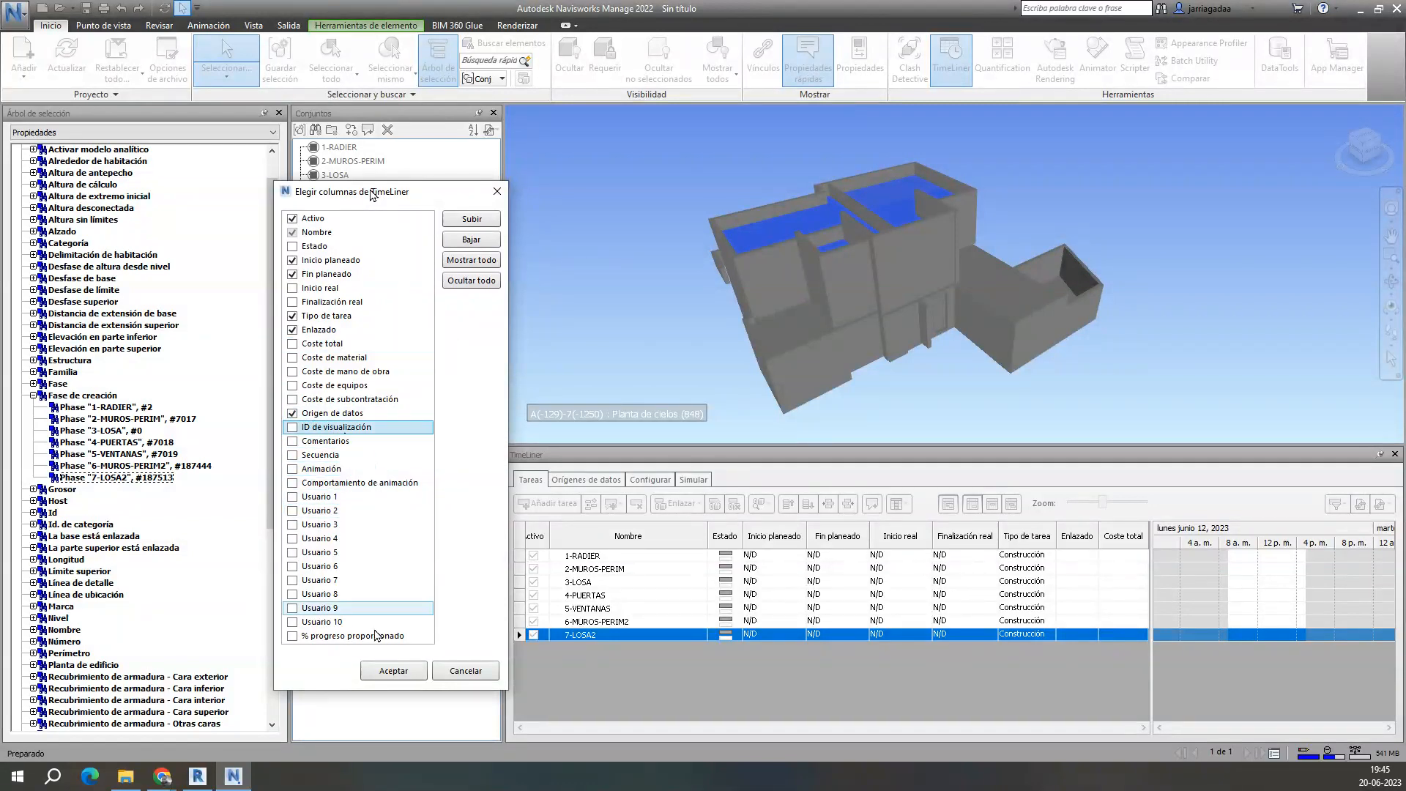
pyautogui.click(381, 670)
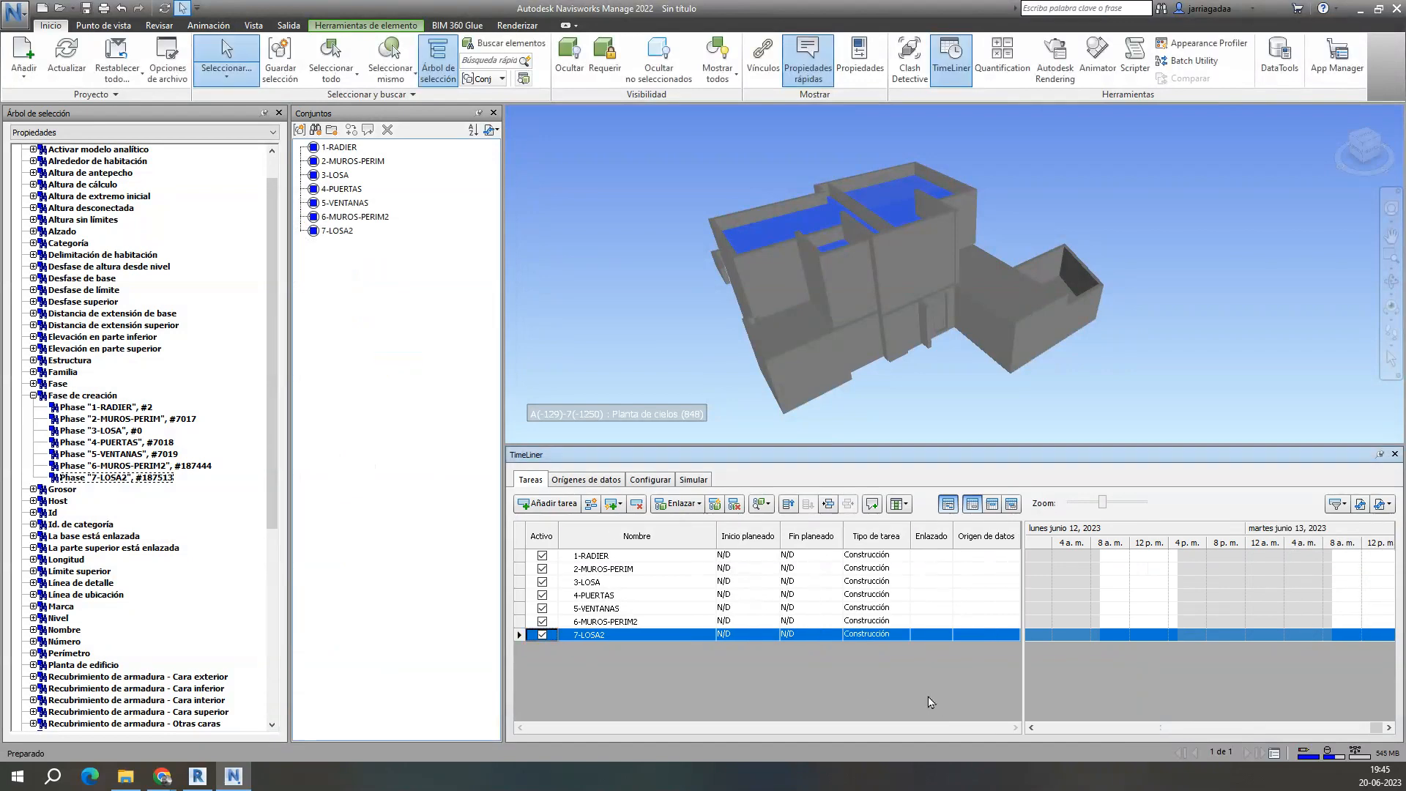
# Step: Link the 1-RADIER task to the 1-RADIER selection set and widen the Enlazado column and task table
pyautogui.click(989, 555)
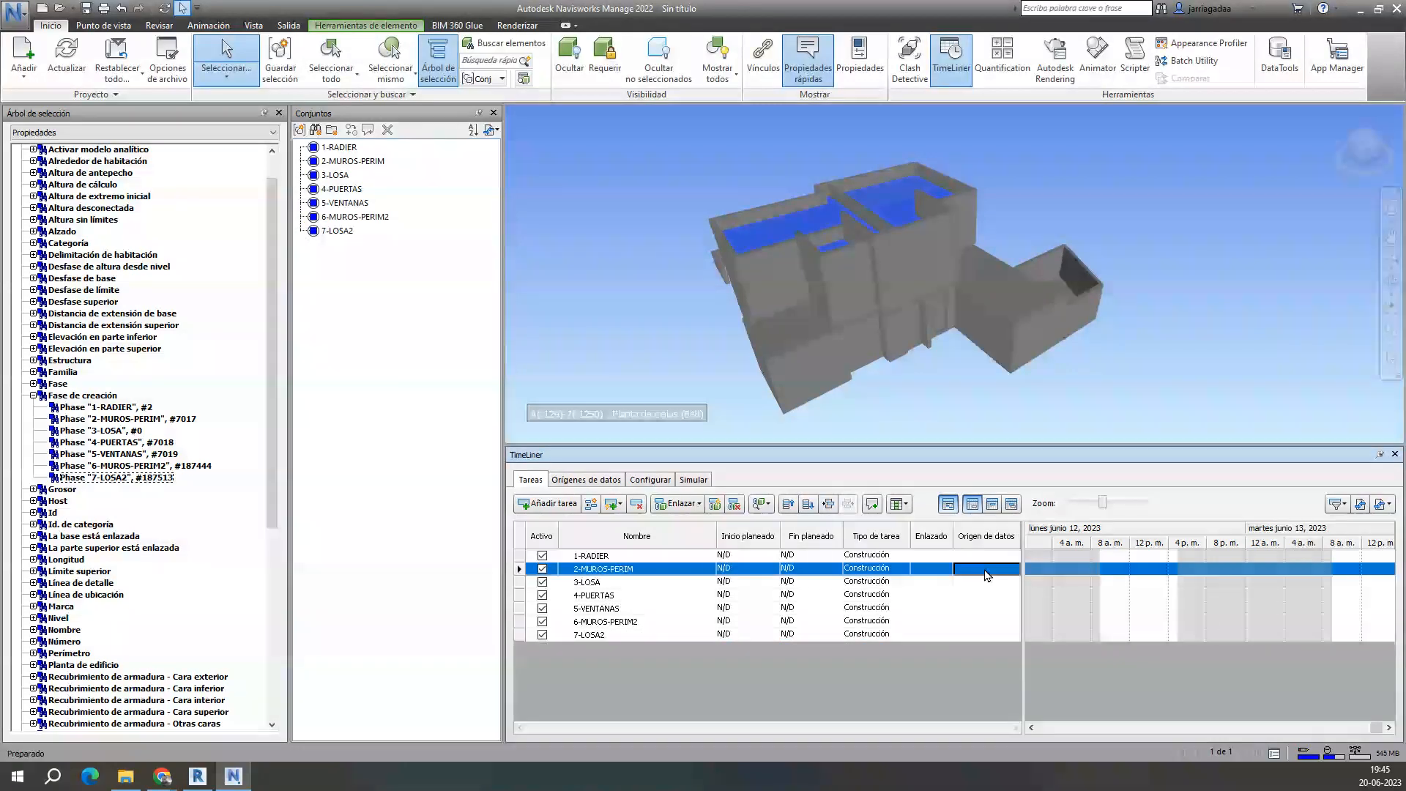
pyautogui.rightClick(934, 556)
pyautogui.click(926, 562)
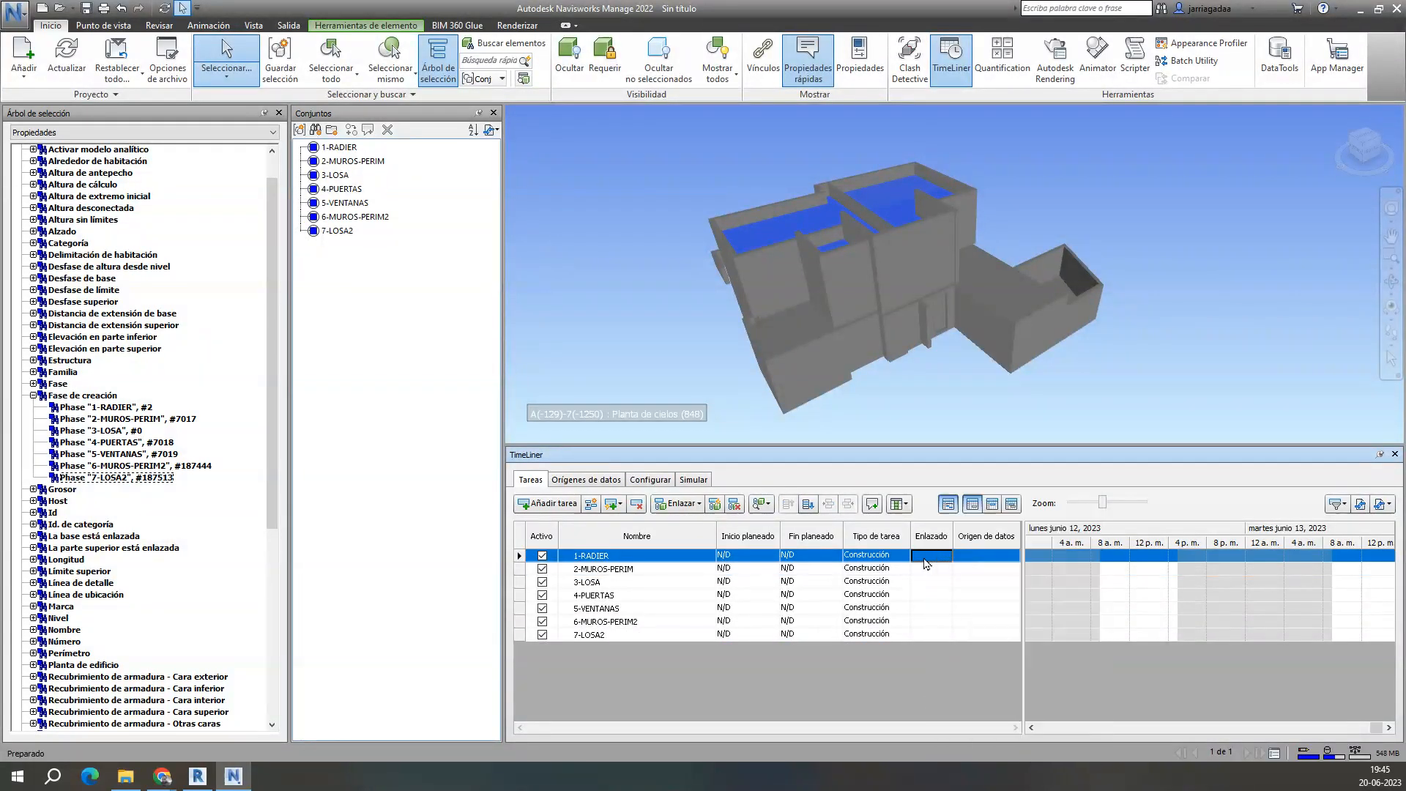
pyautogui.click(348, 148)
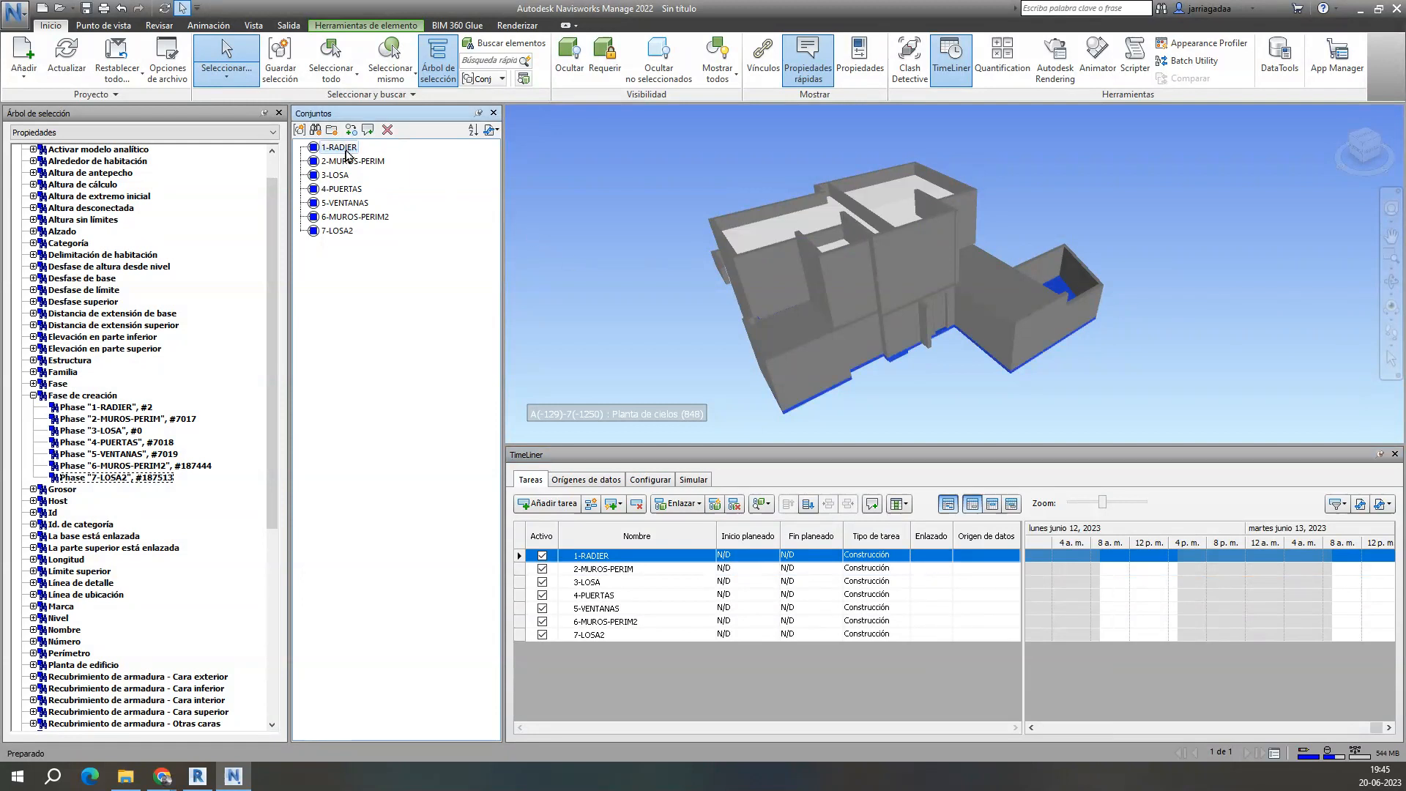
pyautogui.rightClick(945, 559)
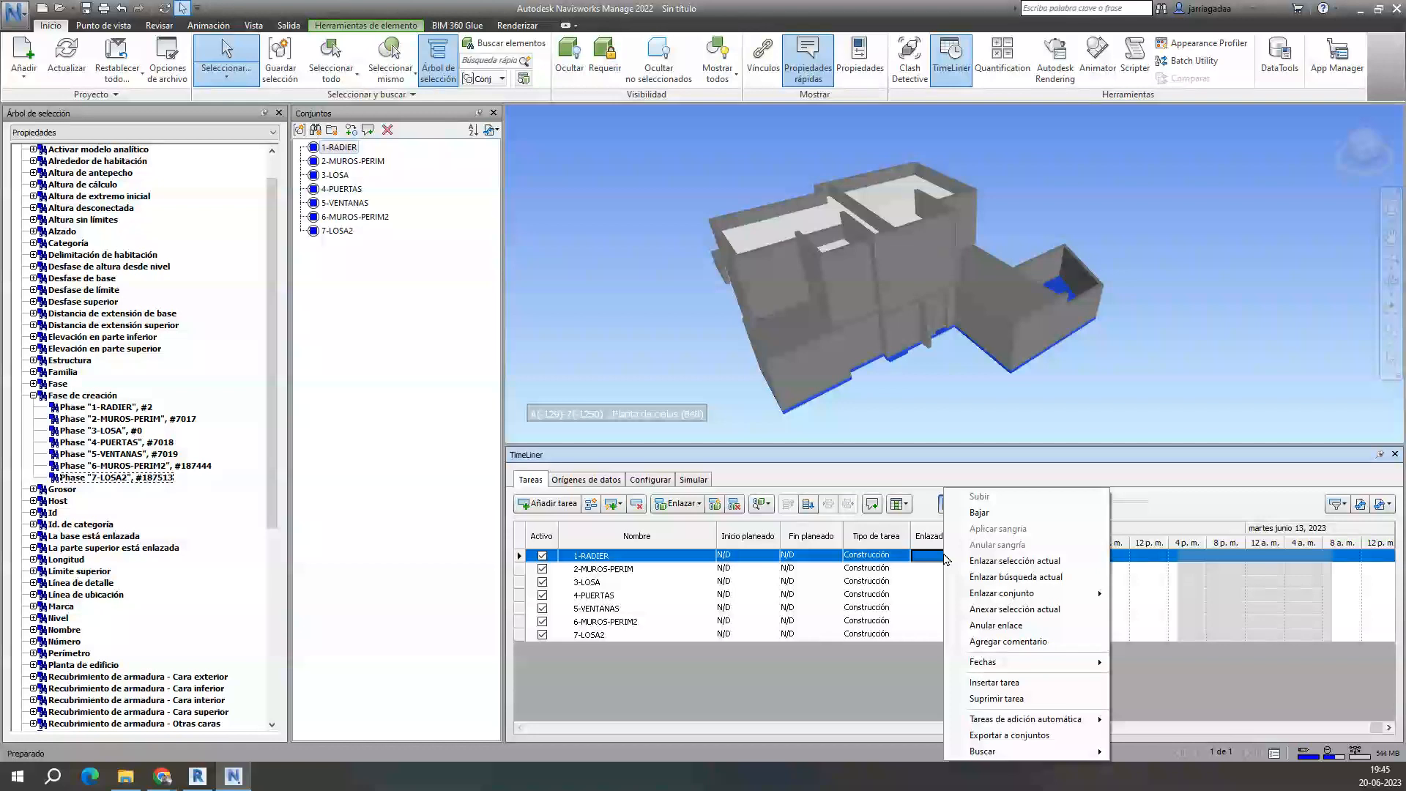
pyautogui.moveTo(1014, 599)
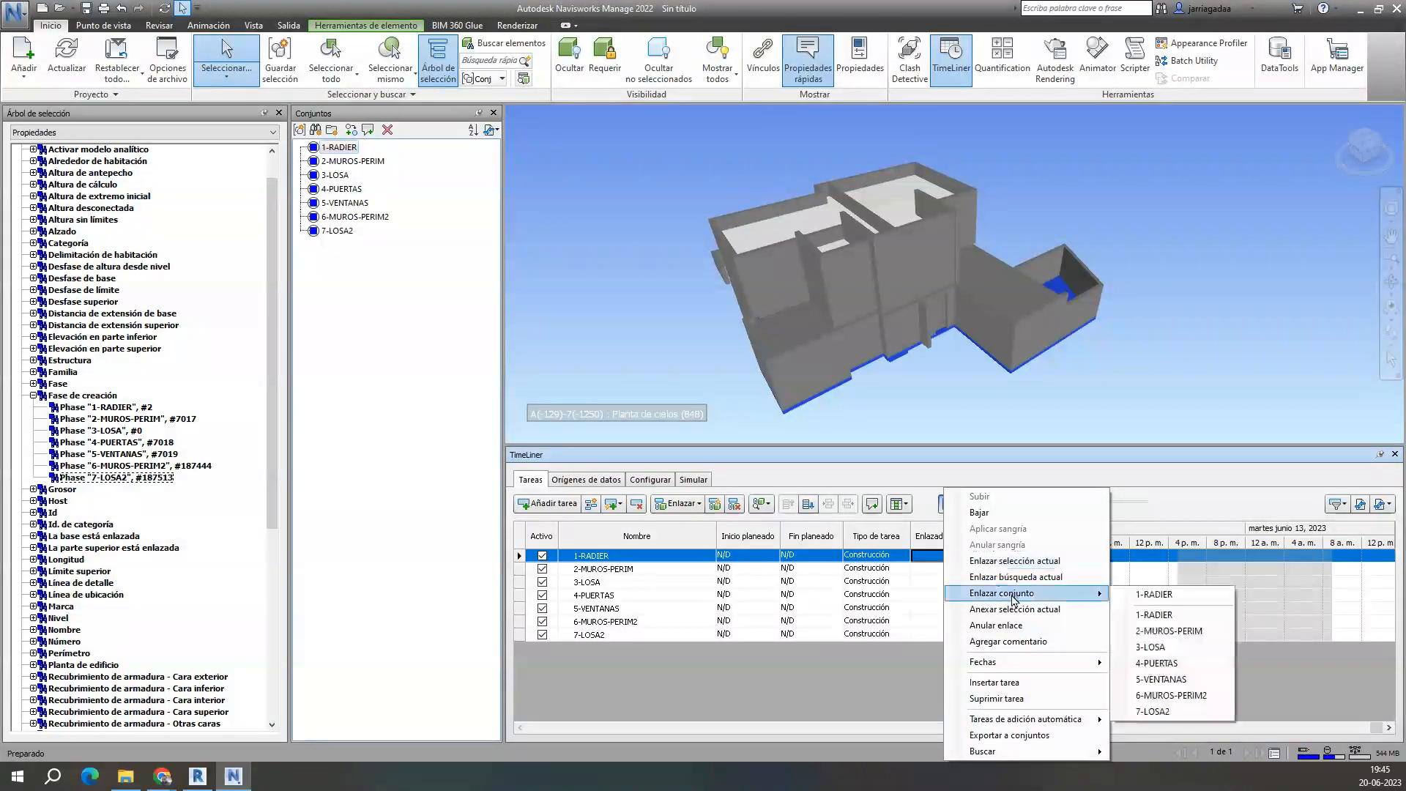
pyautogui.click(1144, 617)
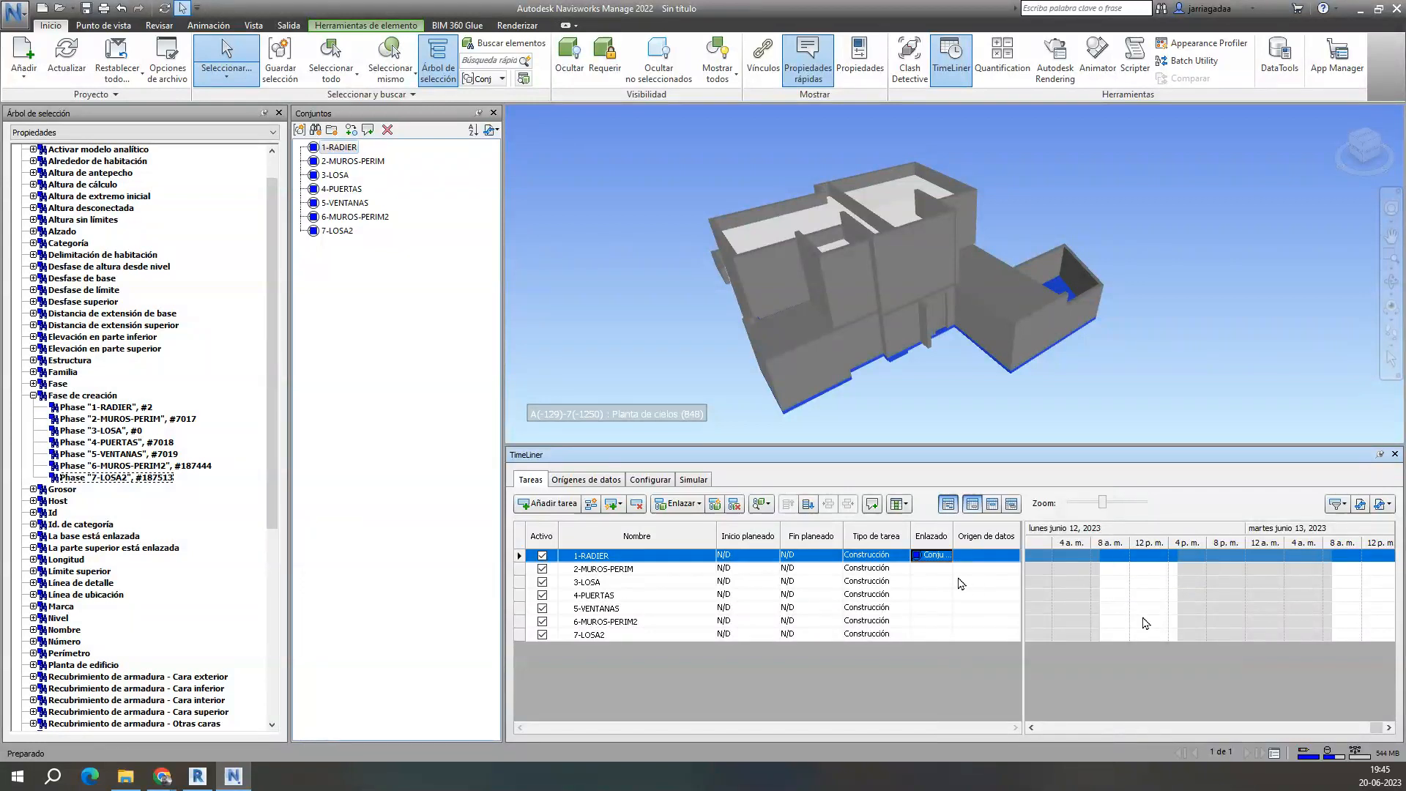
pyautogui.moveTo(953, 534); pyautogui.dragTo(996, 534)
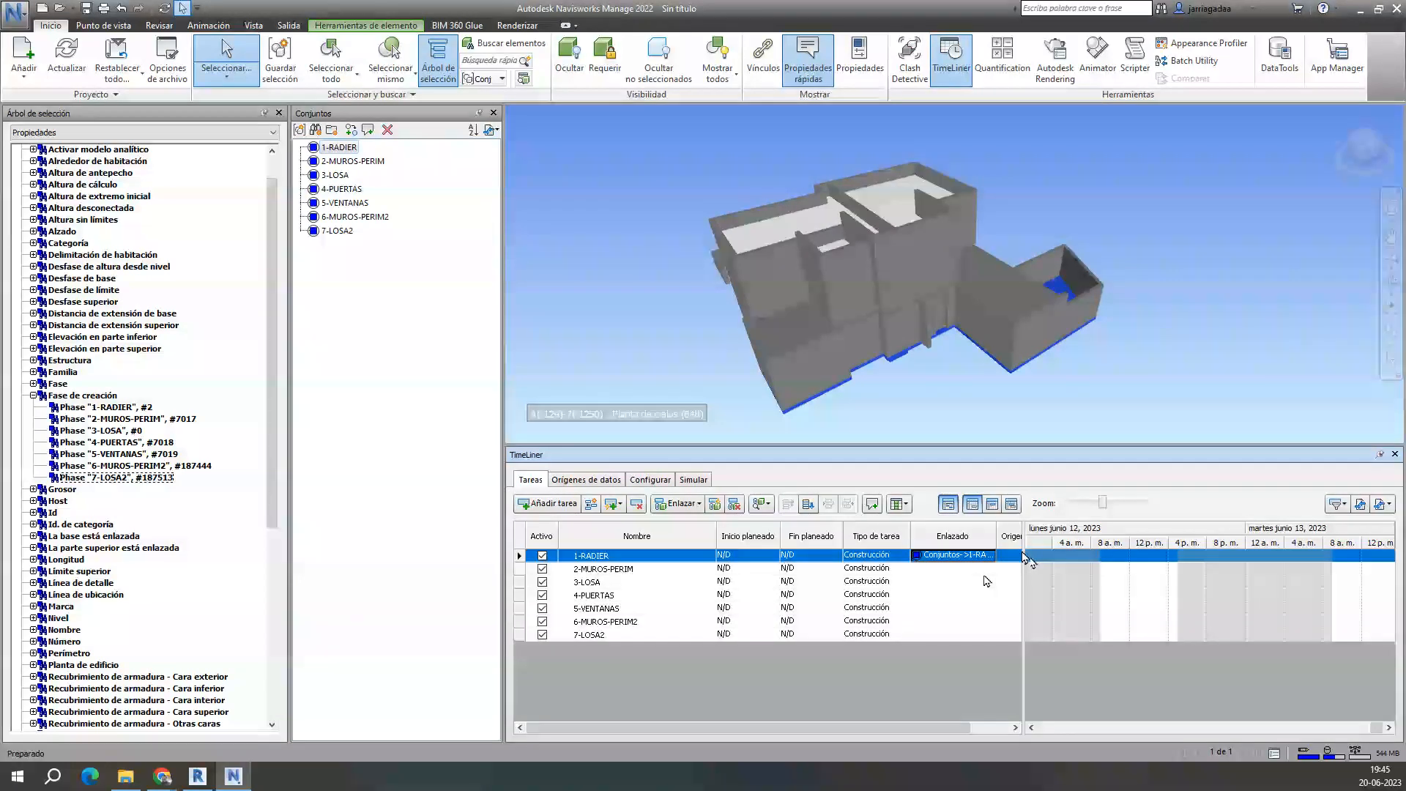
pyautogui.moveTo(1025, 557); pyautogui.dragTo(1184, 568)
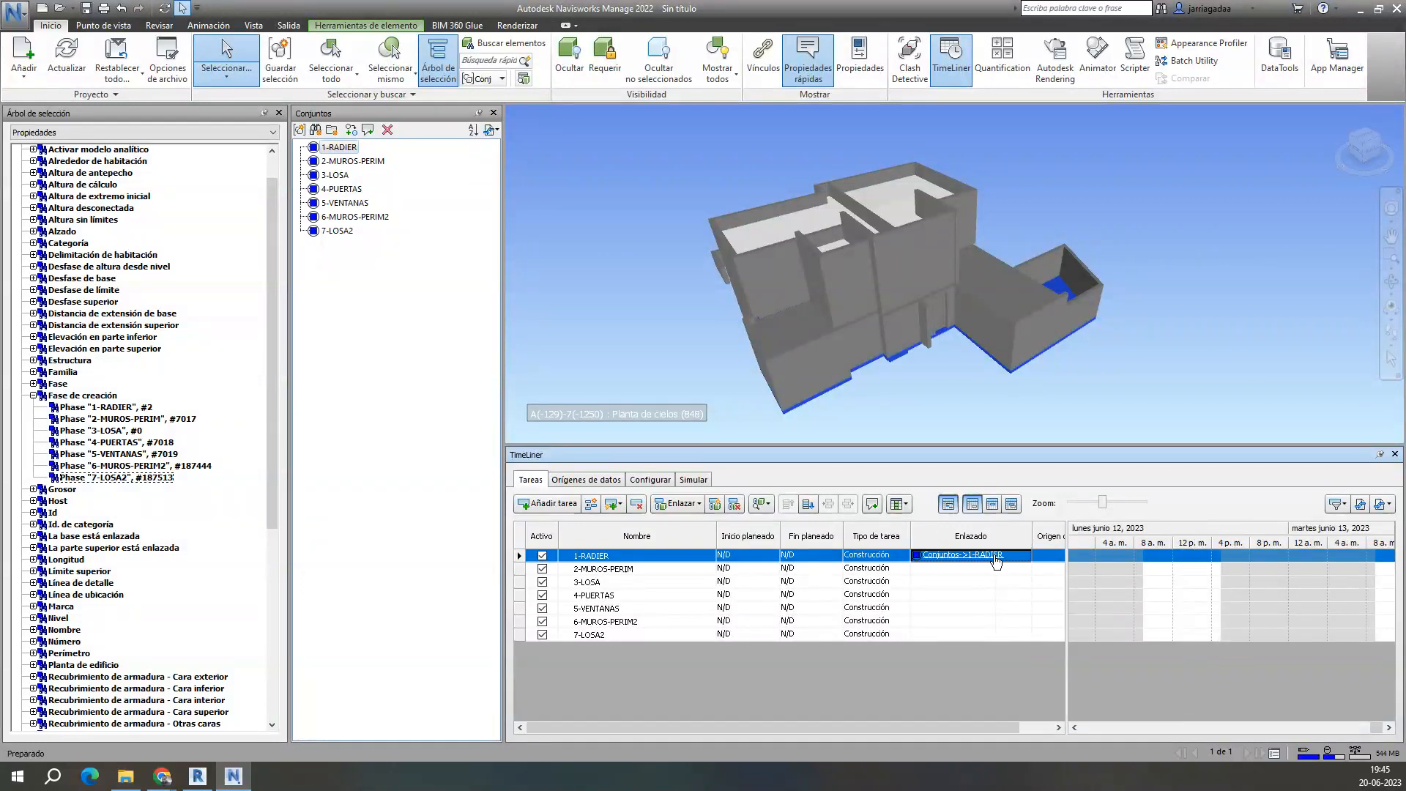
# Step: Link the 2-MUROS-PERIM and 3-LOSA tasks to the selection sets of the same name
pyautogui.rightClick(969, 571)
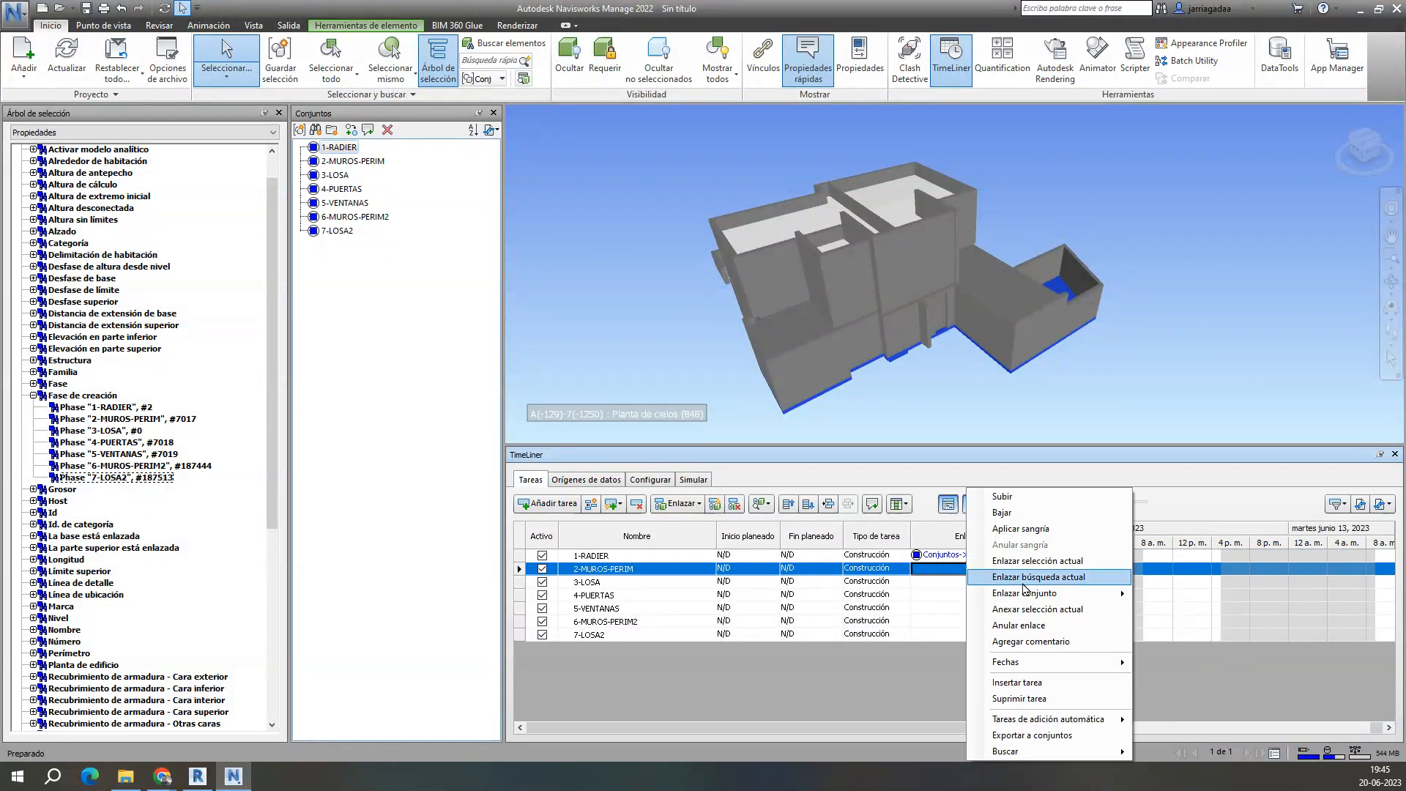
pyautogui.moveTo(1027, 594)
pyautogui.click(1191, 631)
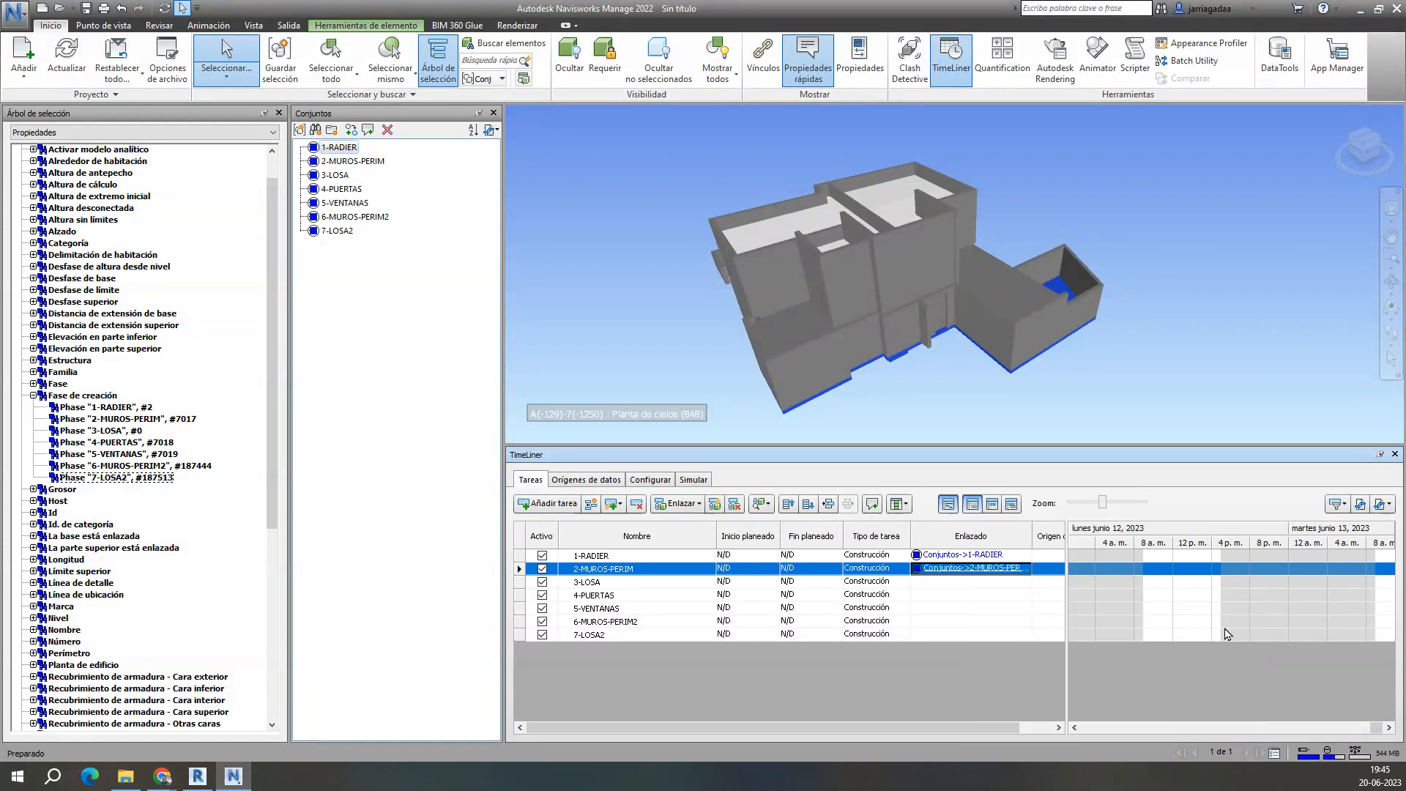
pyautogui.click(986, 583)
pyautogui.rightClick(987, 588)
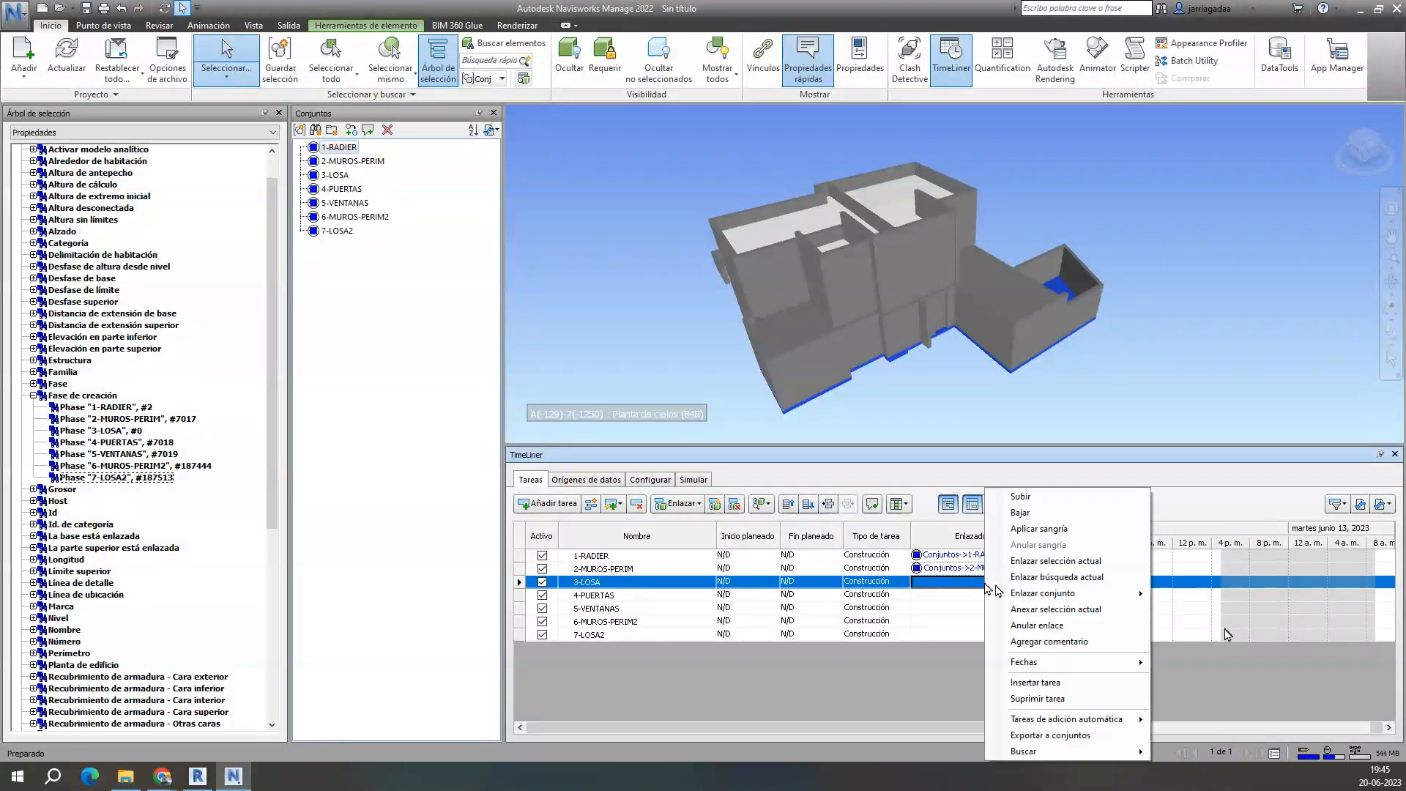
pyautogui.moveTo(1109, 599)
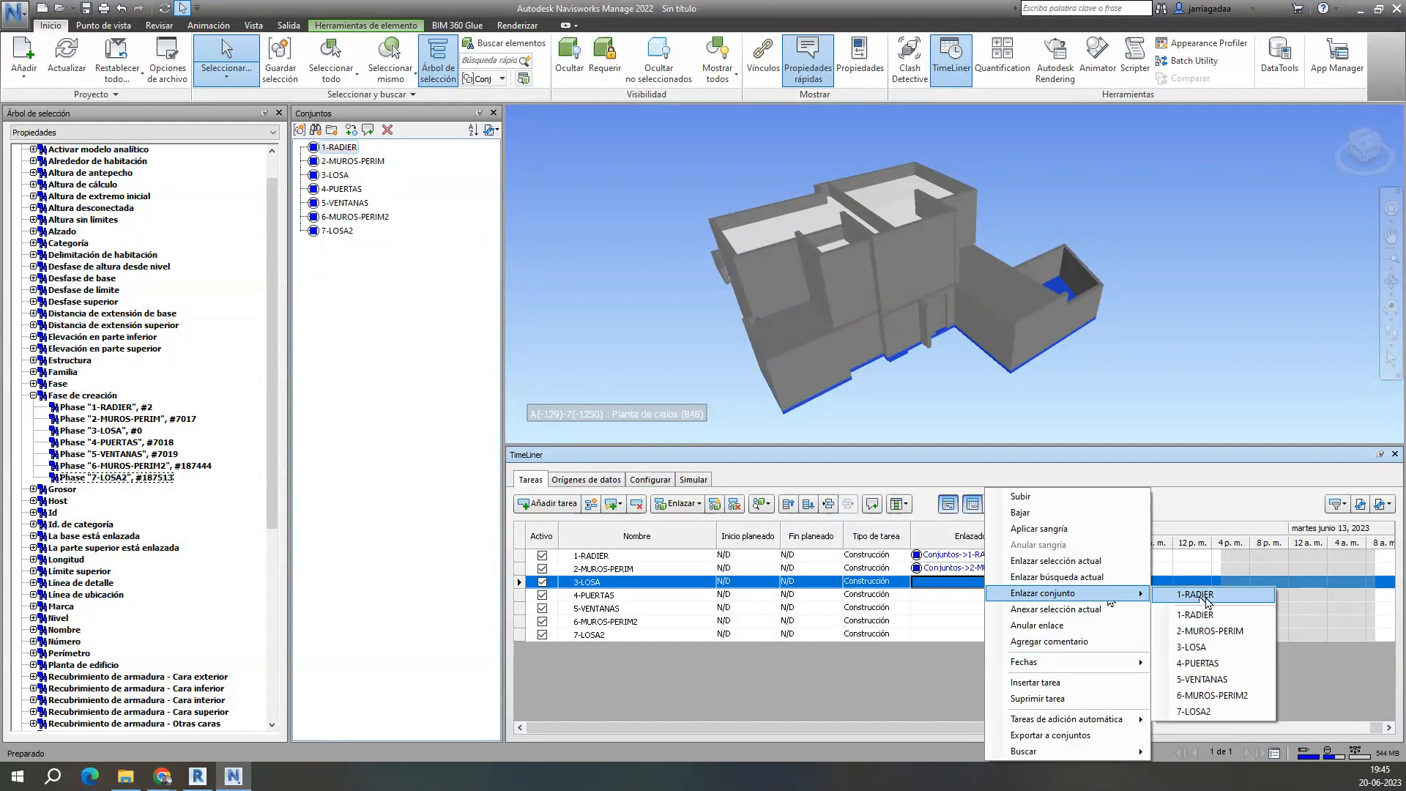
pyautogui.click(1201, 644)
# Step: Link the 4-PUERTAS and 5-VENTANAS tasks to their matching selection sets
pyautogui.click(968, 597)
pyautogui.rightClick(969, 602)
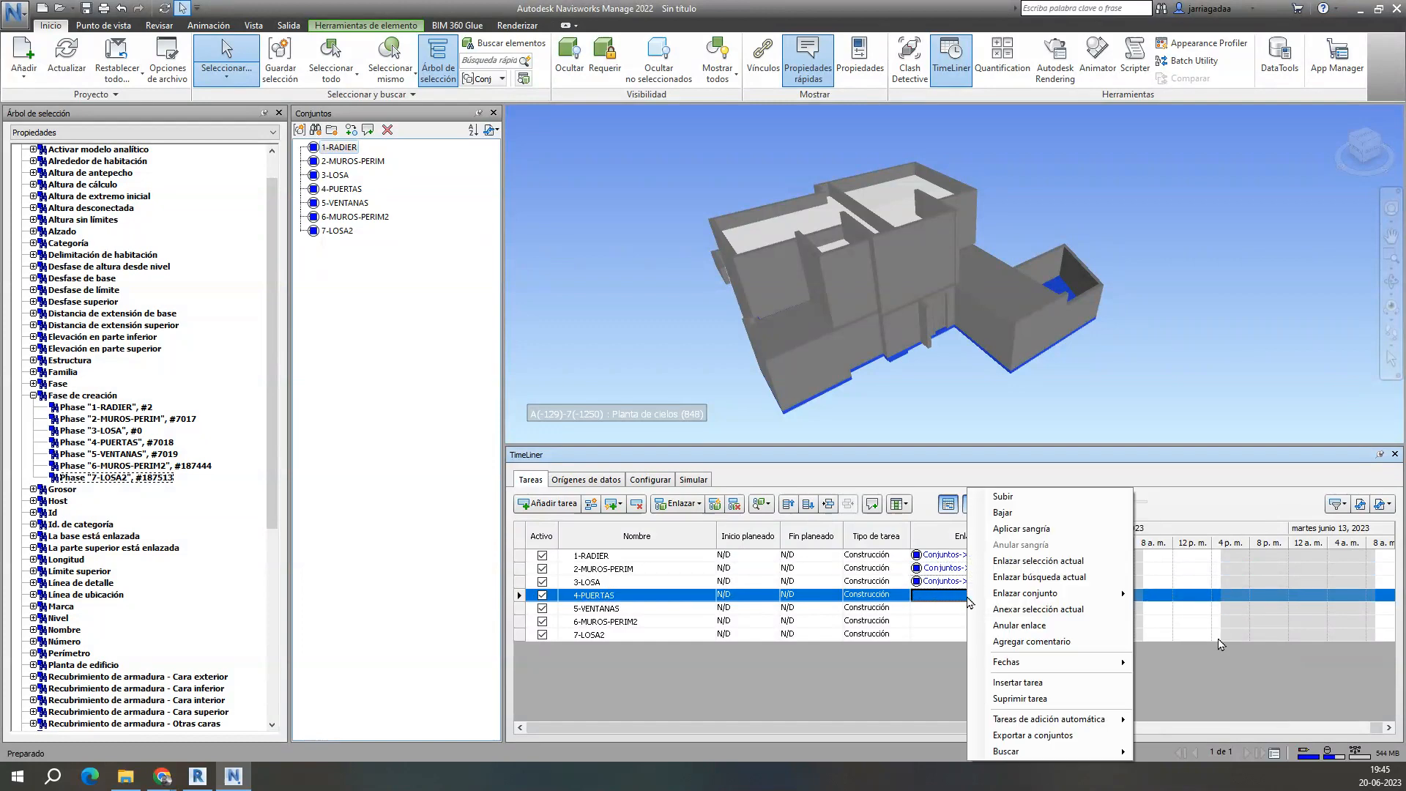
pyautogui.moveTo(1117, 597)
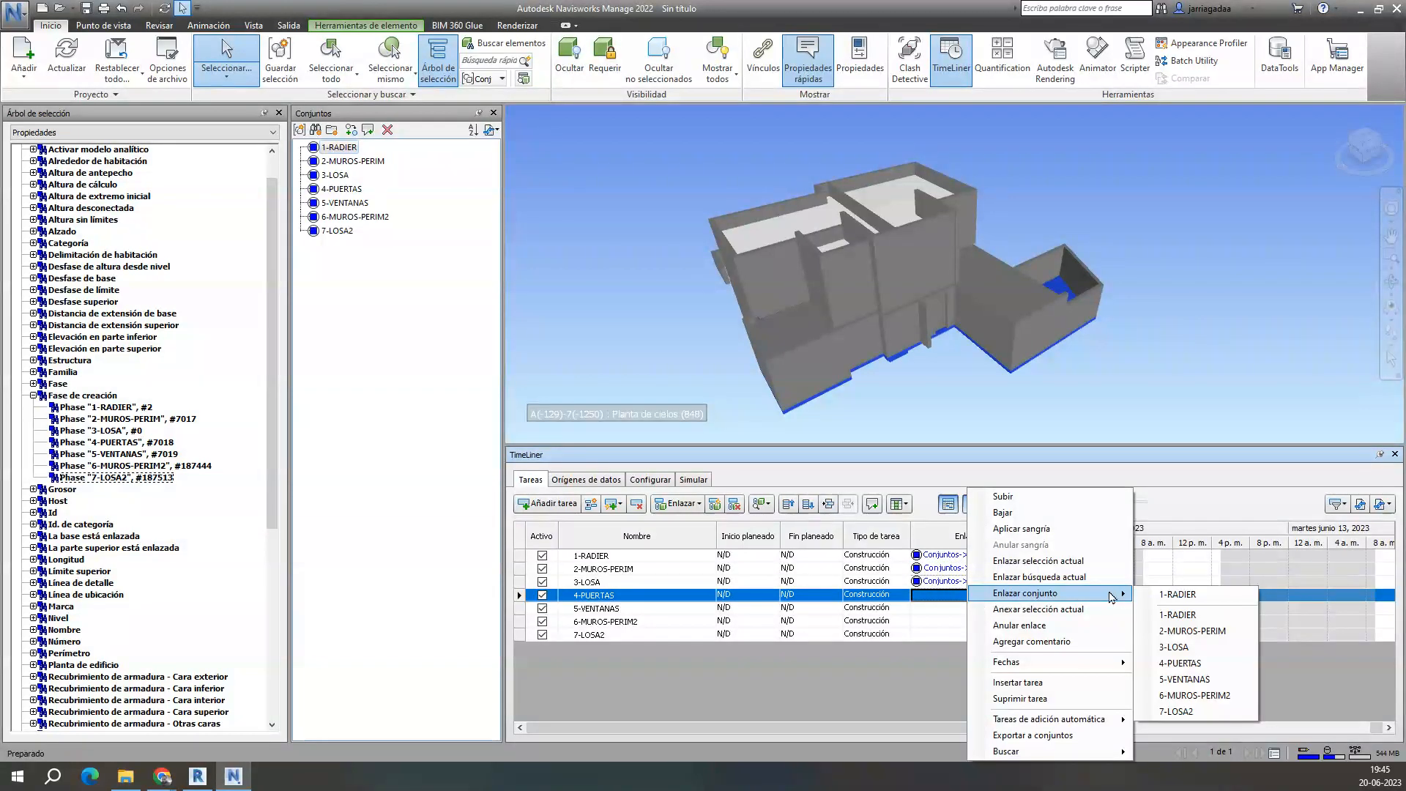
pyautogui.click(1192, 664)
pyautogui.click(1014, 610)
pyautogui.rightClick(1016, 613)
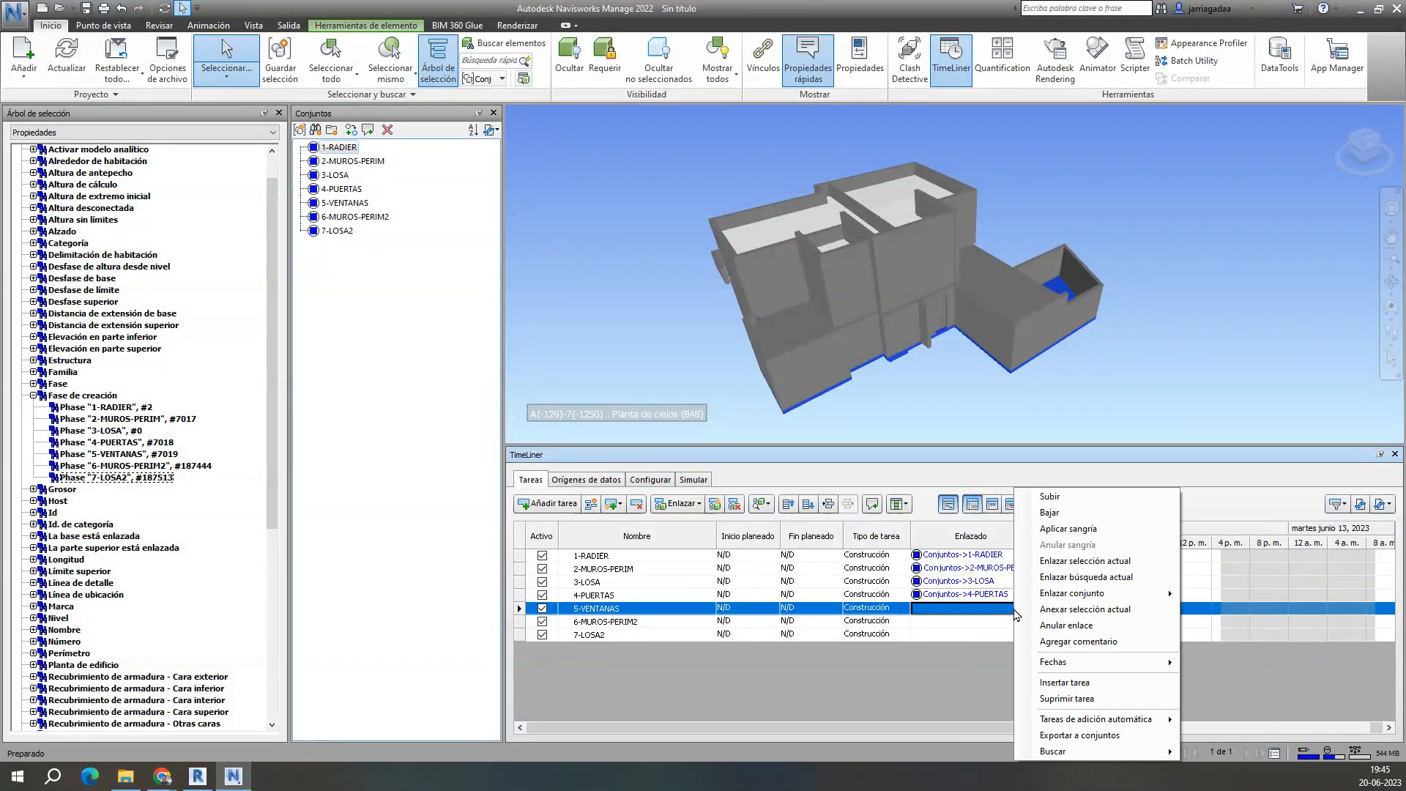
pyautogui.moveTo(1135, 594)
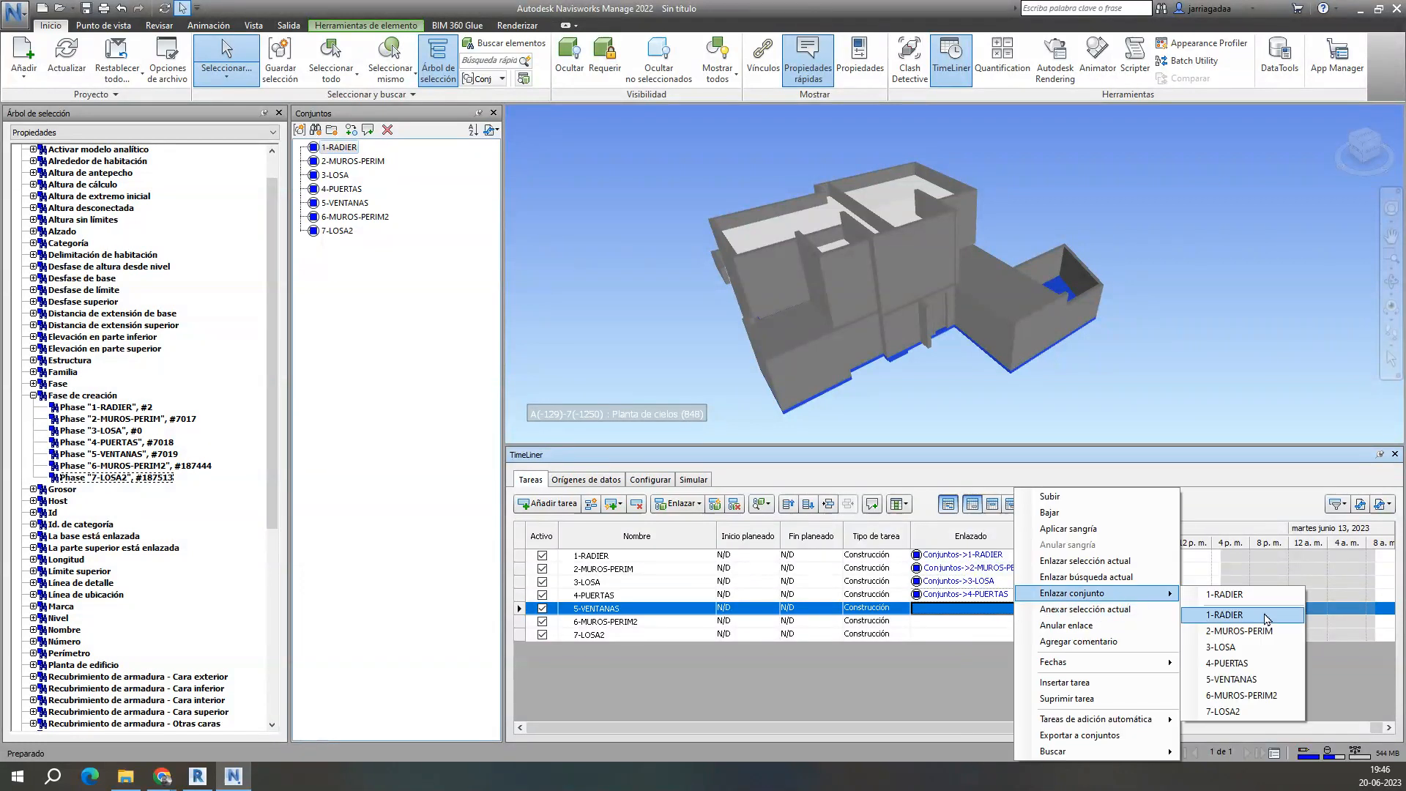
pyautogui.click(1266, 617)
# Step: Link the 6-MUROS-PERIM2 and 7-LOSA2 tasks to their corresponding selection sets
pyautogui.click(949, 623)
pyautogui.rightClick(950, 624)
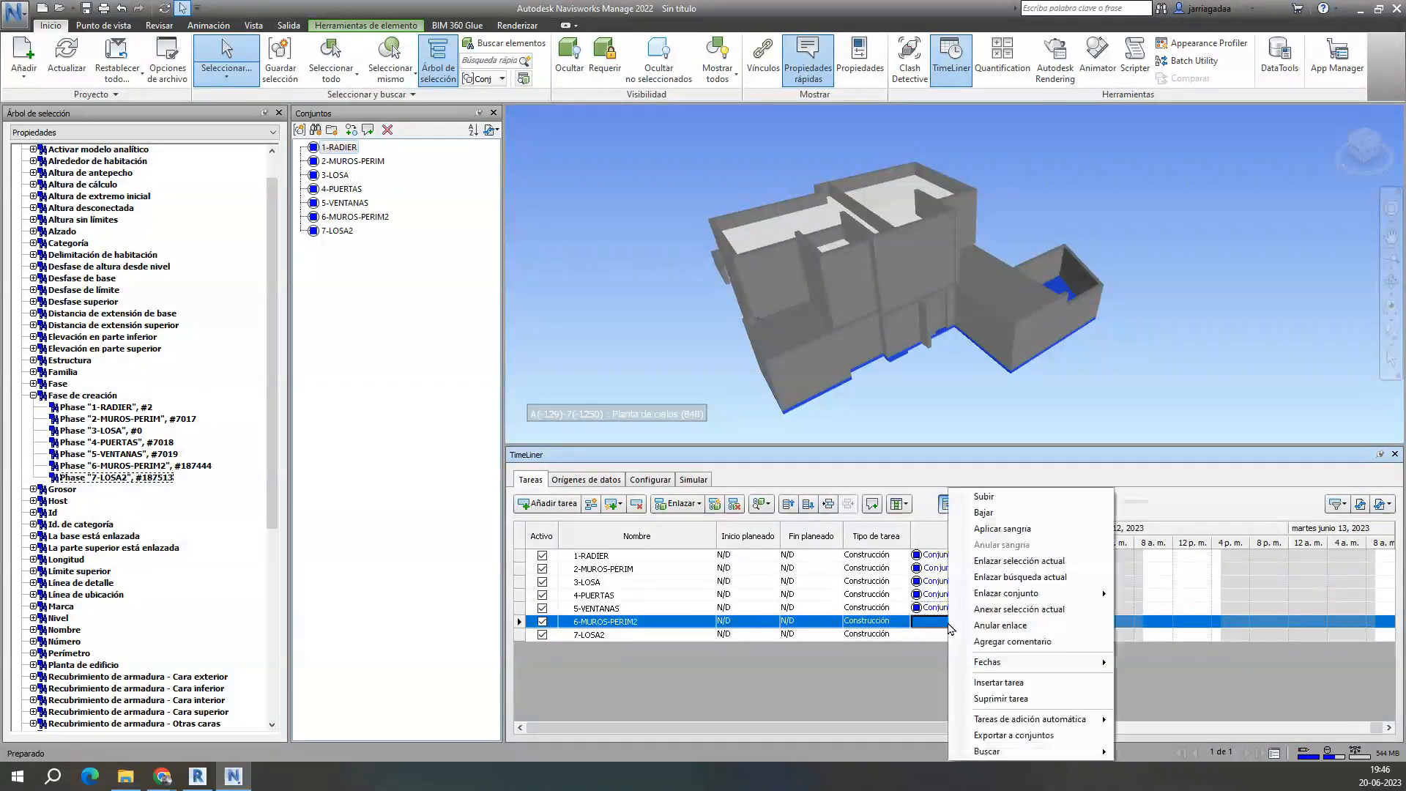
pyautogui.moveTo(1083, 598)
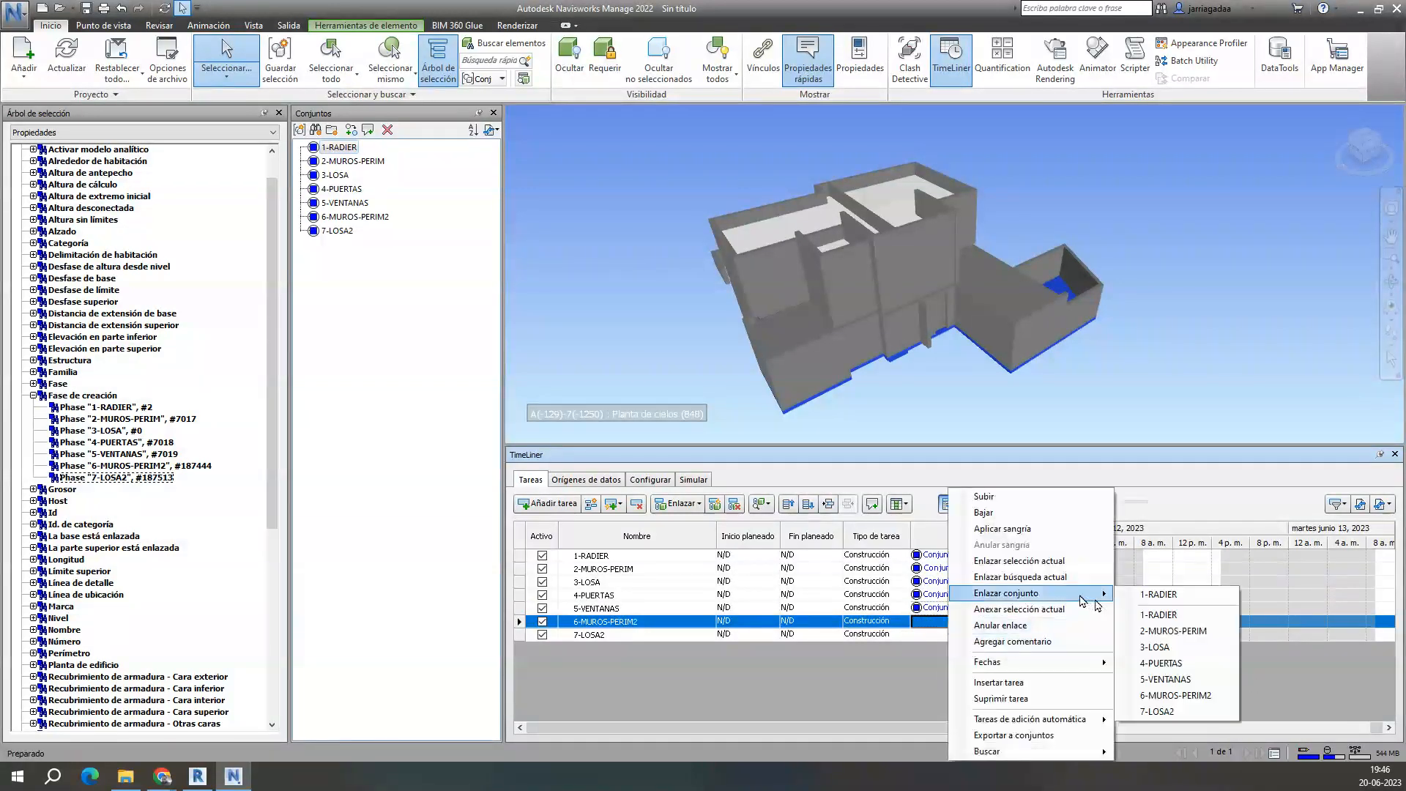
pyautogui.click(1171, 694)
pyautogui.click(970, 634)
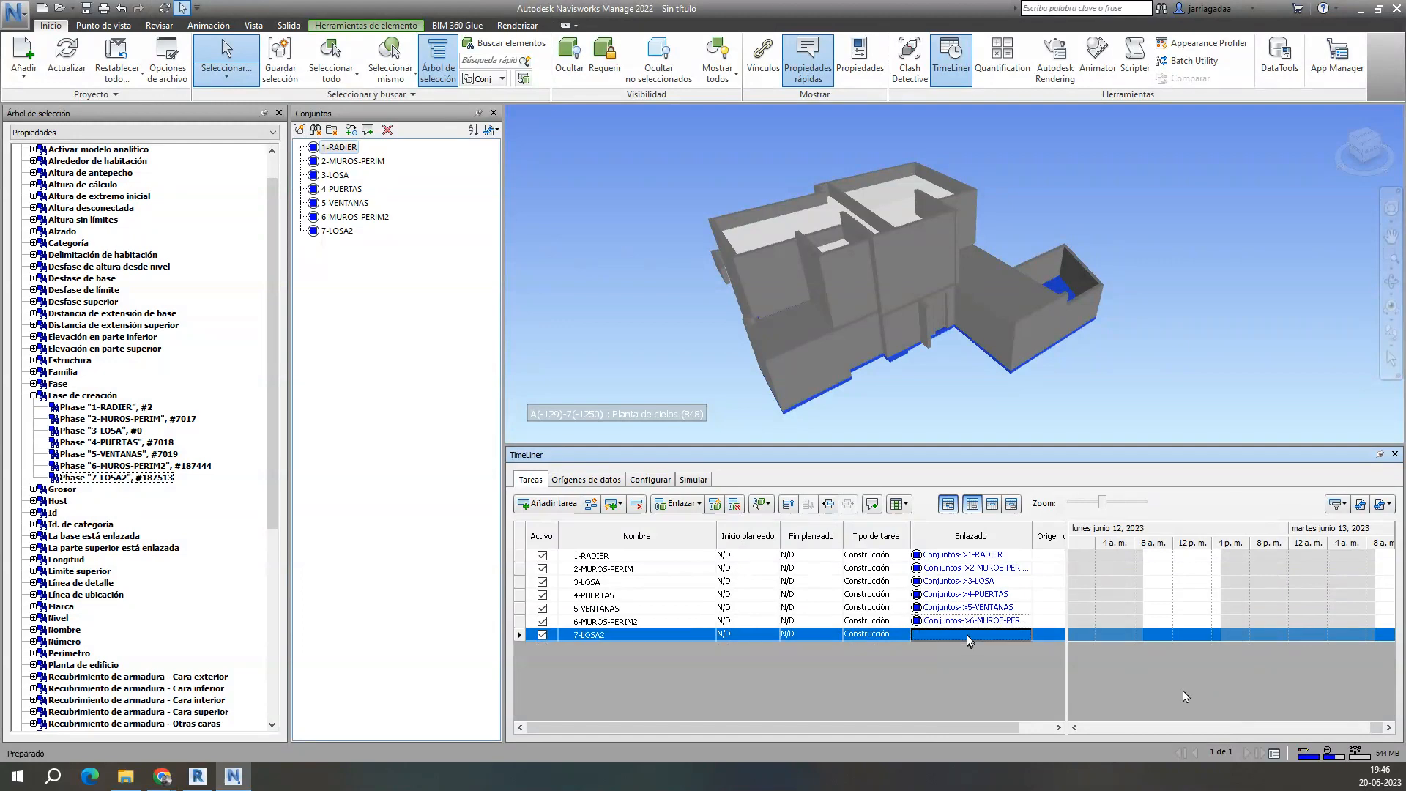
pyautogui.rightClick(970, 635)
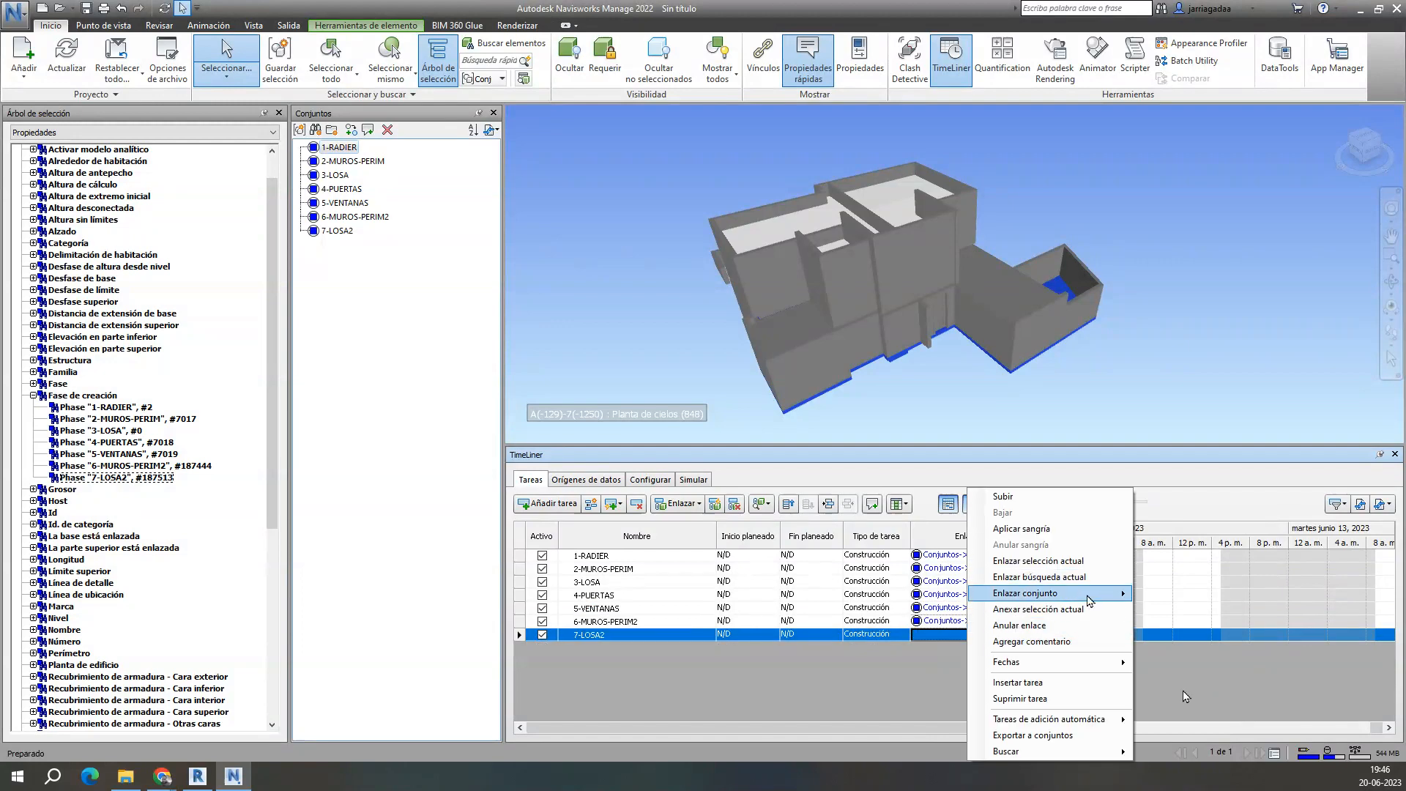
pyautogui.moveTo(1091, 593)
pyautogui.click(1171, 711)
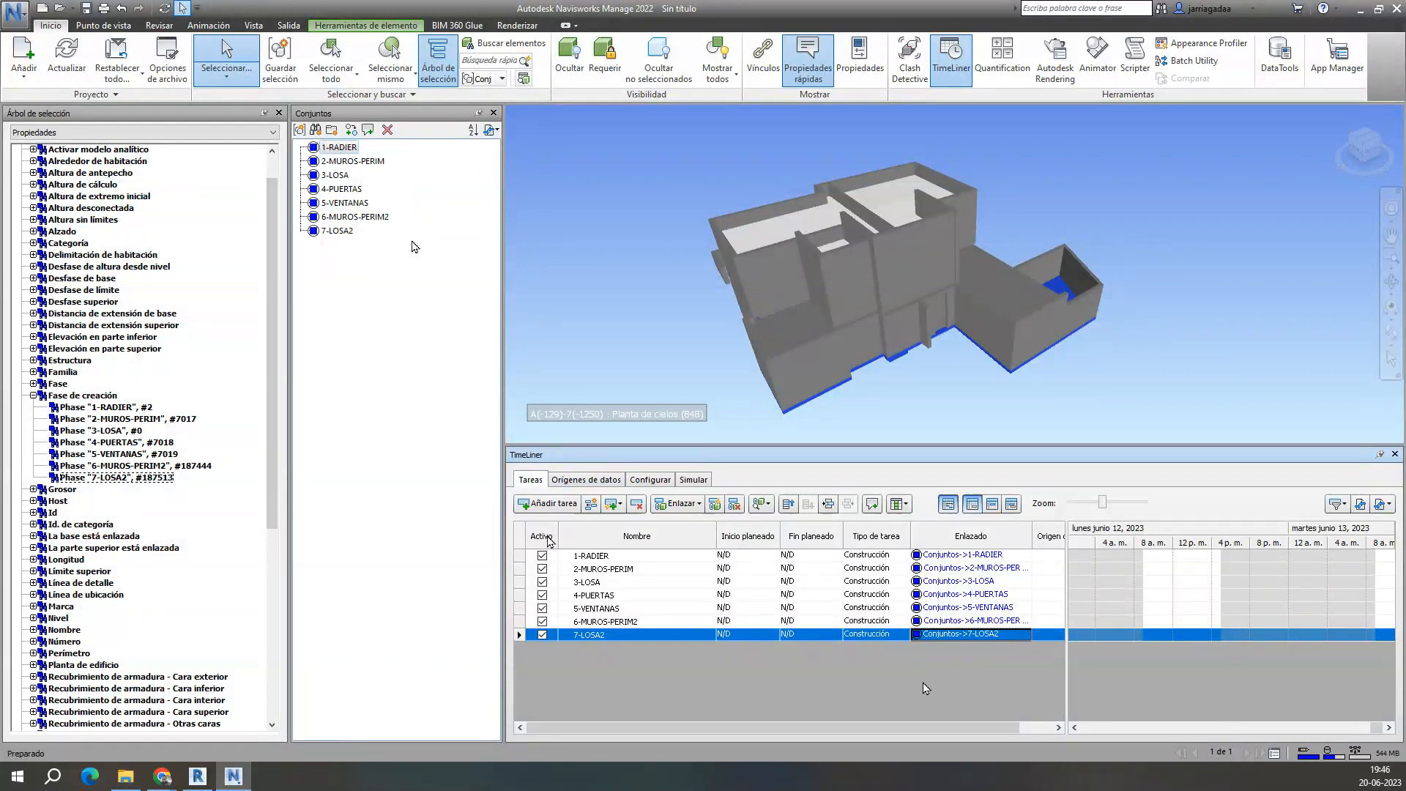
pyautogui.click(641, 561)
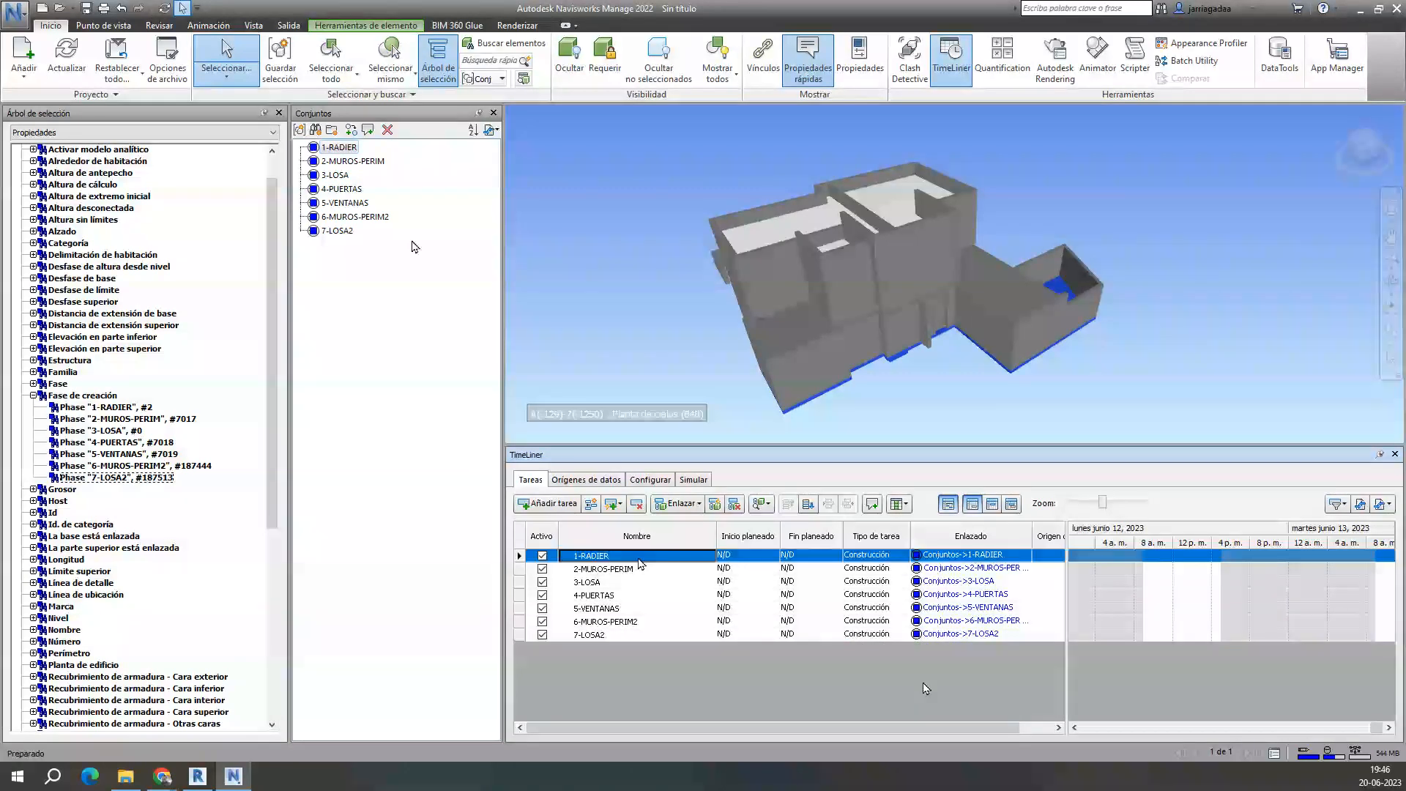
pyautogui.click(639, 570)
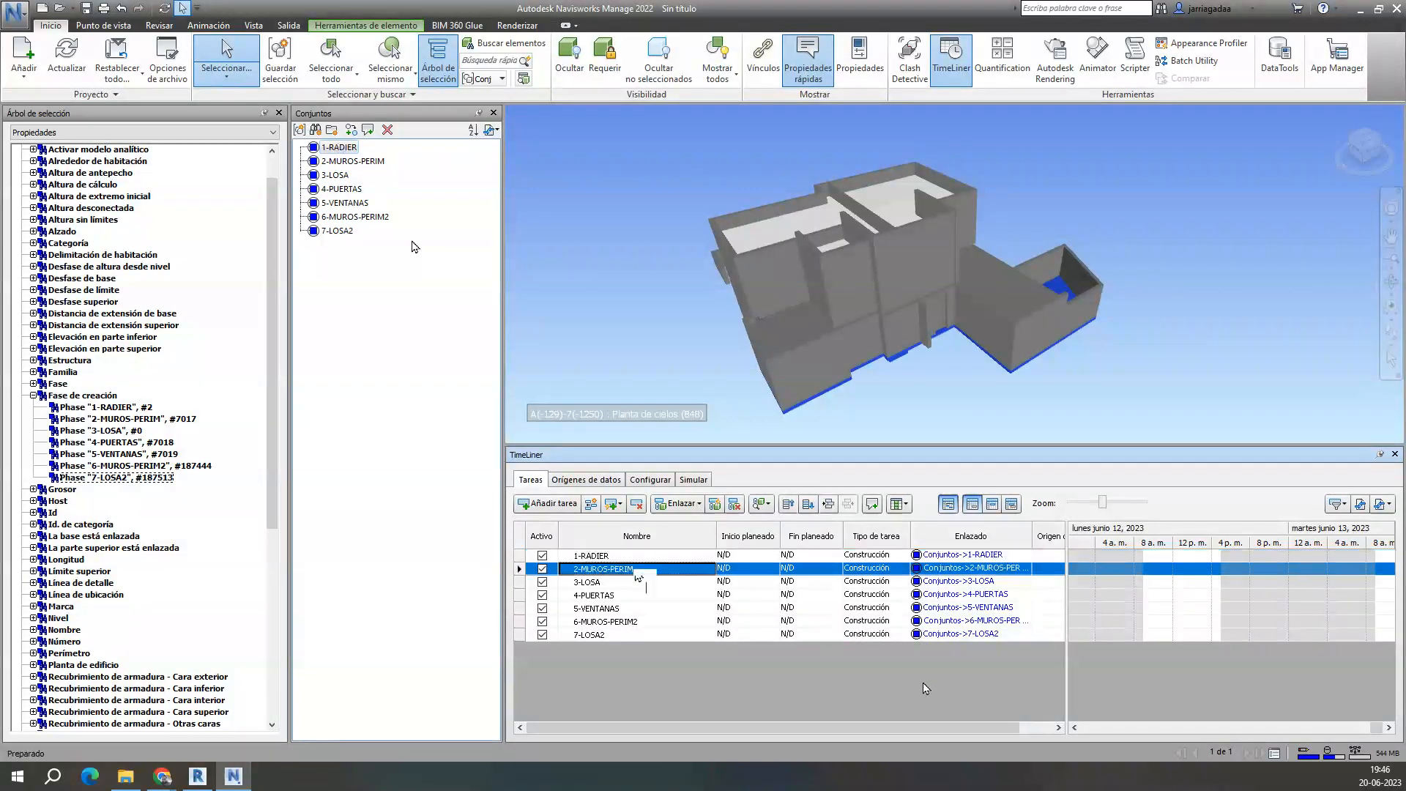
pyautogui.click(648, 582)
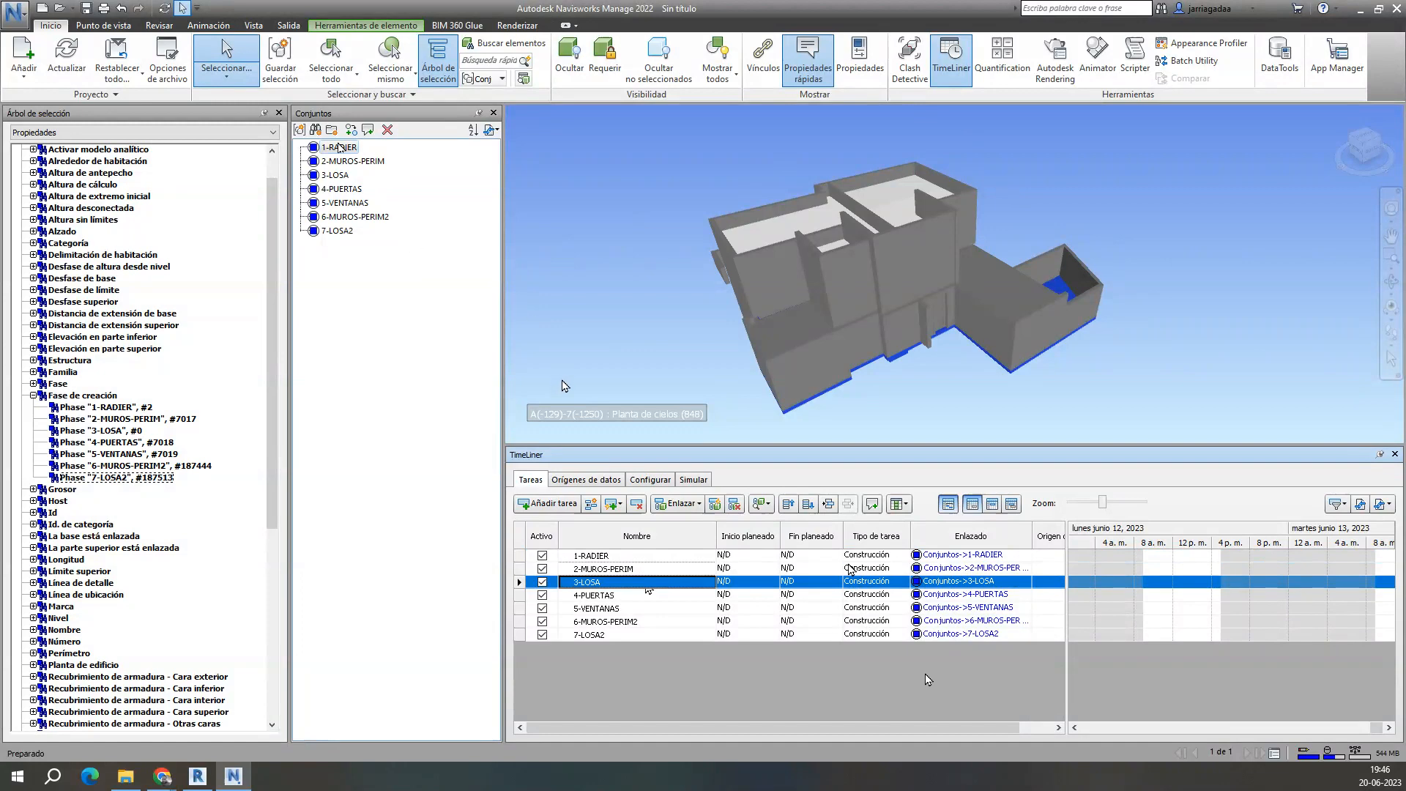
# Step: Set the planned start (Inicio planeado) of the 1-RADIER task to 20-06-2023
pyautogui.click(652, 556)
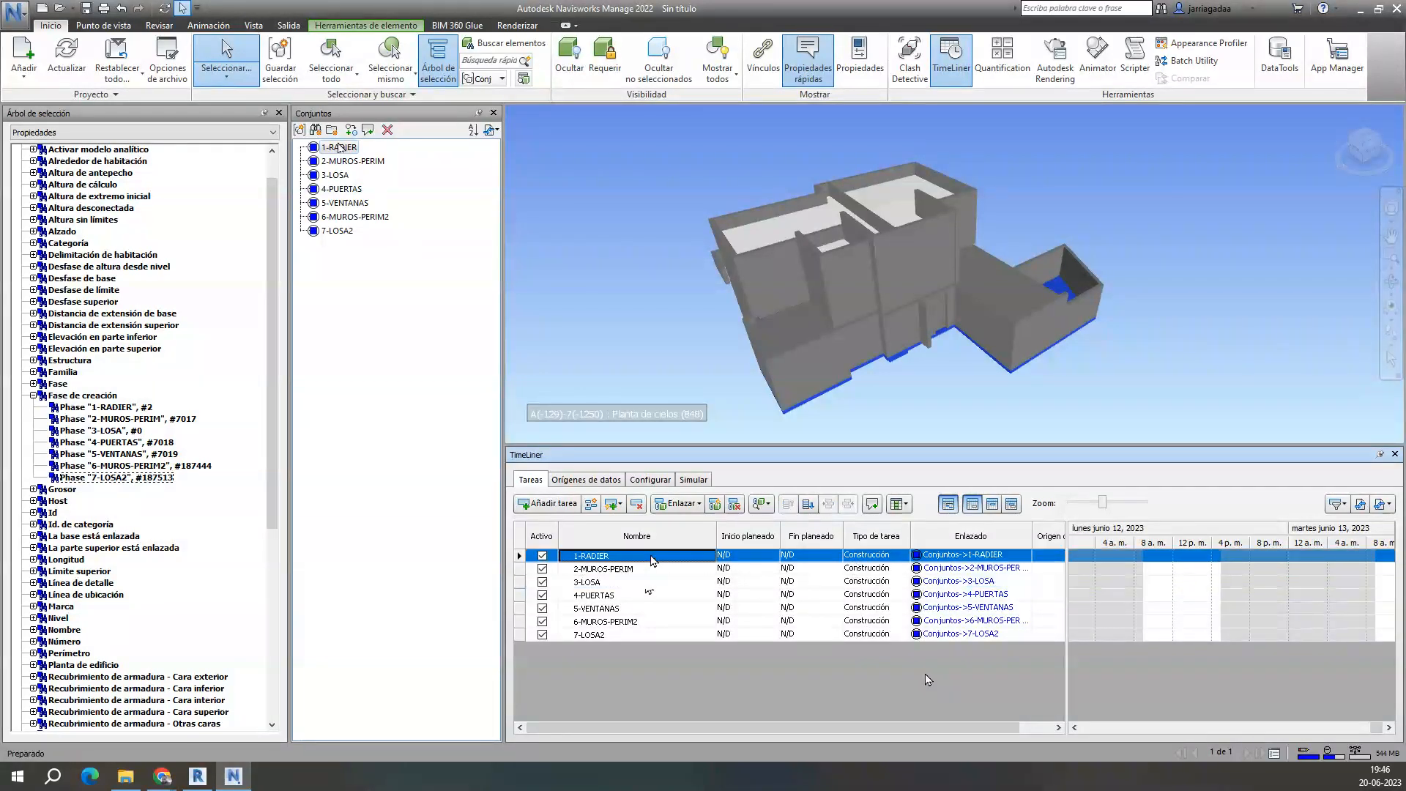
pyautogui.click(774, 558)
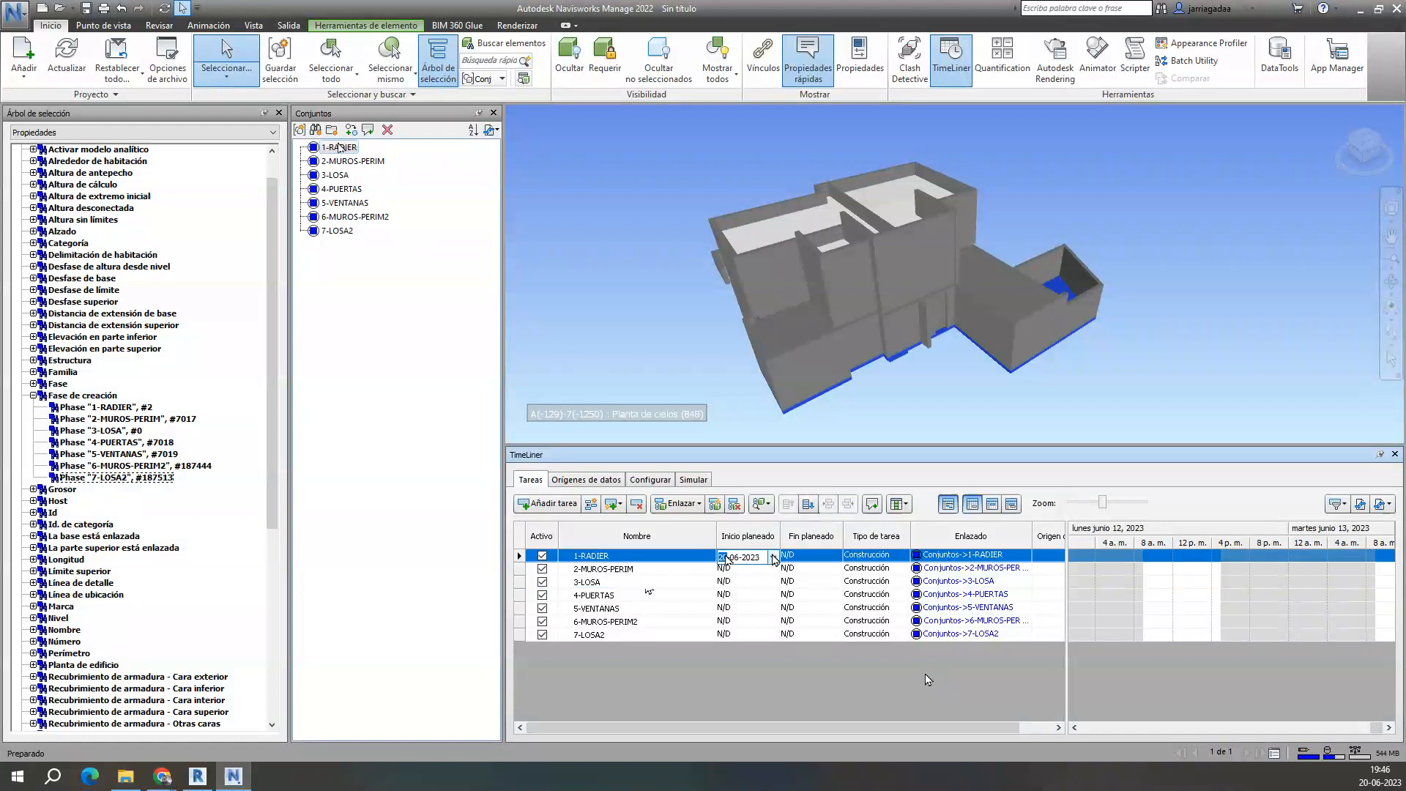
pyautogui.click(774, 559)
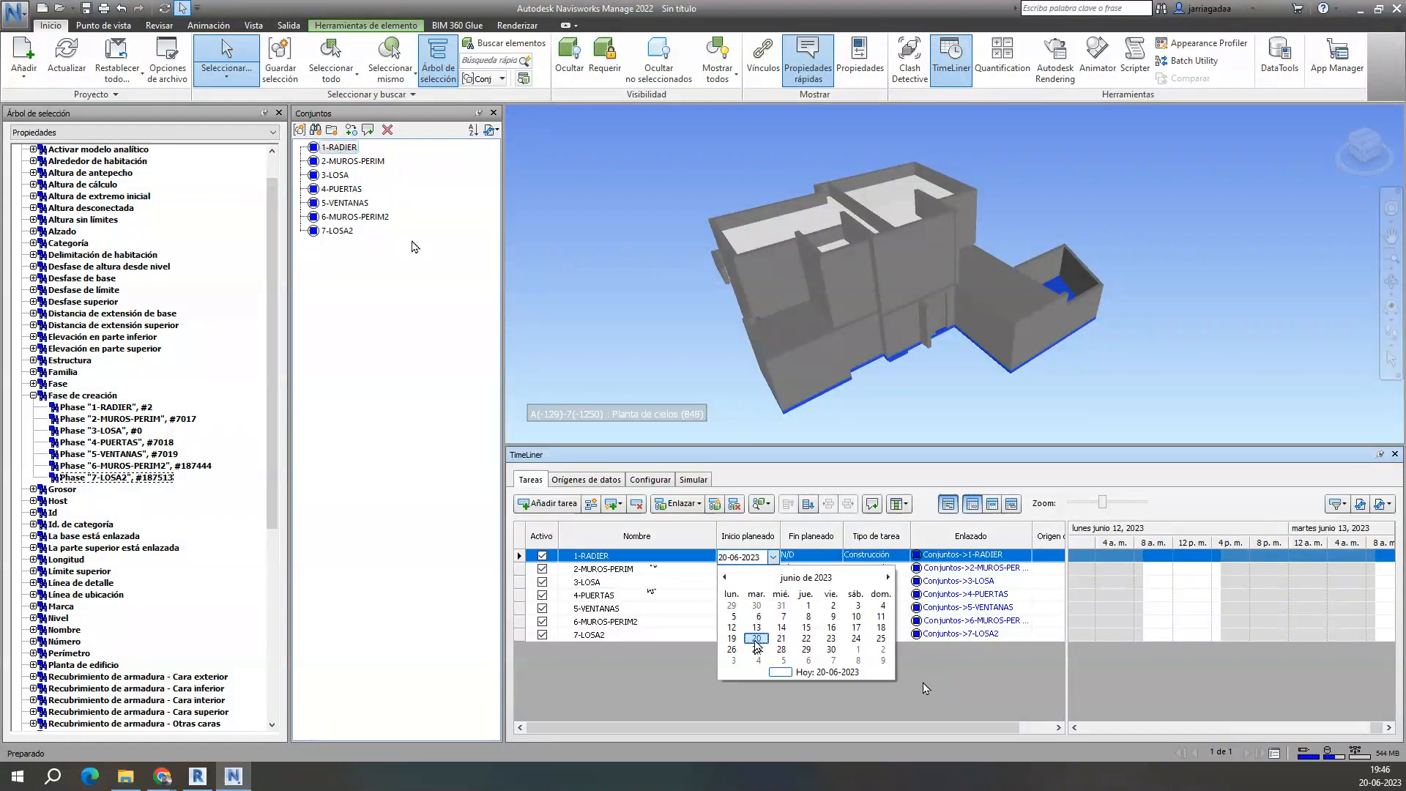
pyautogui.click(756, 639)
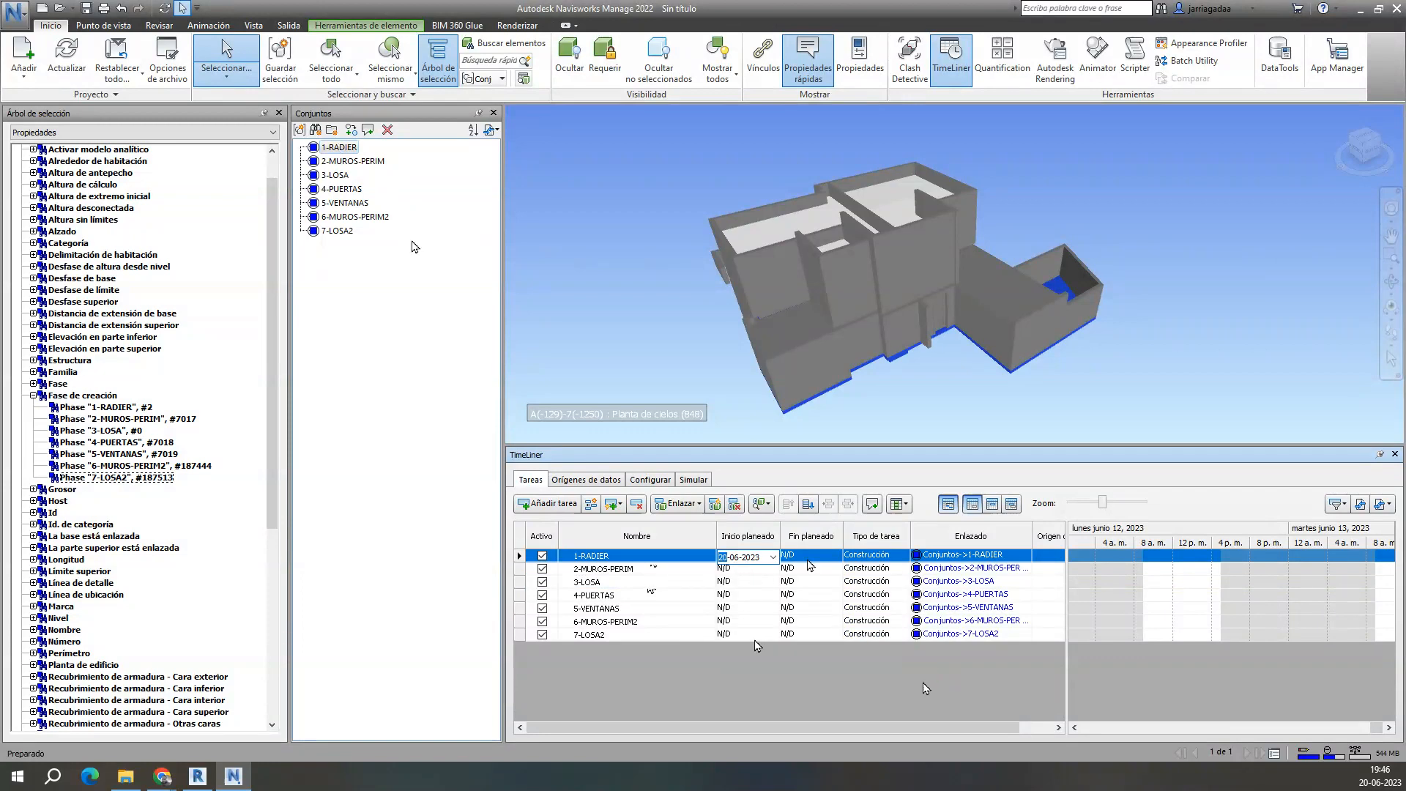
# Step: Set the planned end (Fin planeado) of the 1-RADIER task to 24-06-2023
pyautogui.click(833, 558)
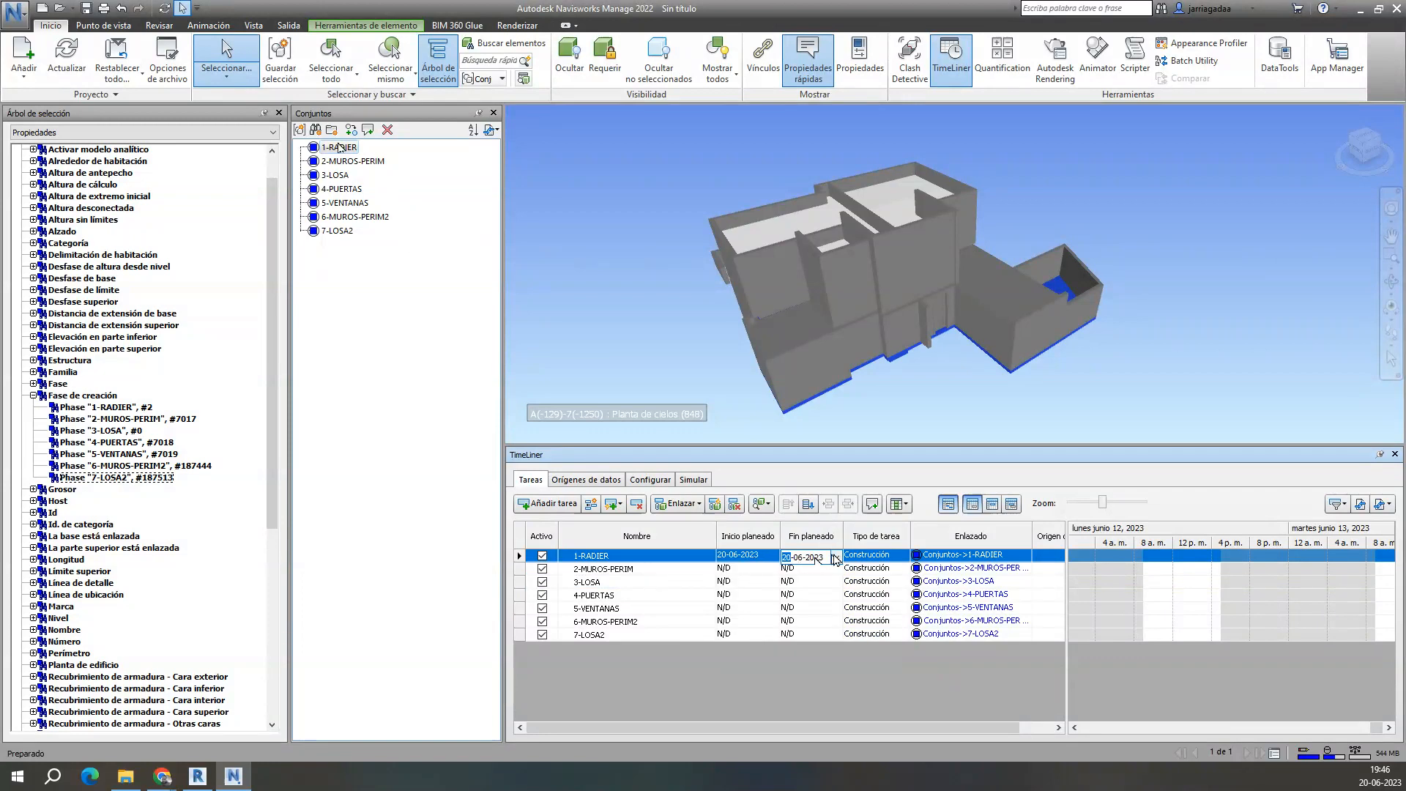
pyautogui.click(836, 558)
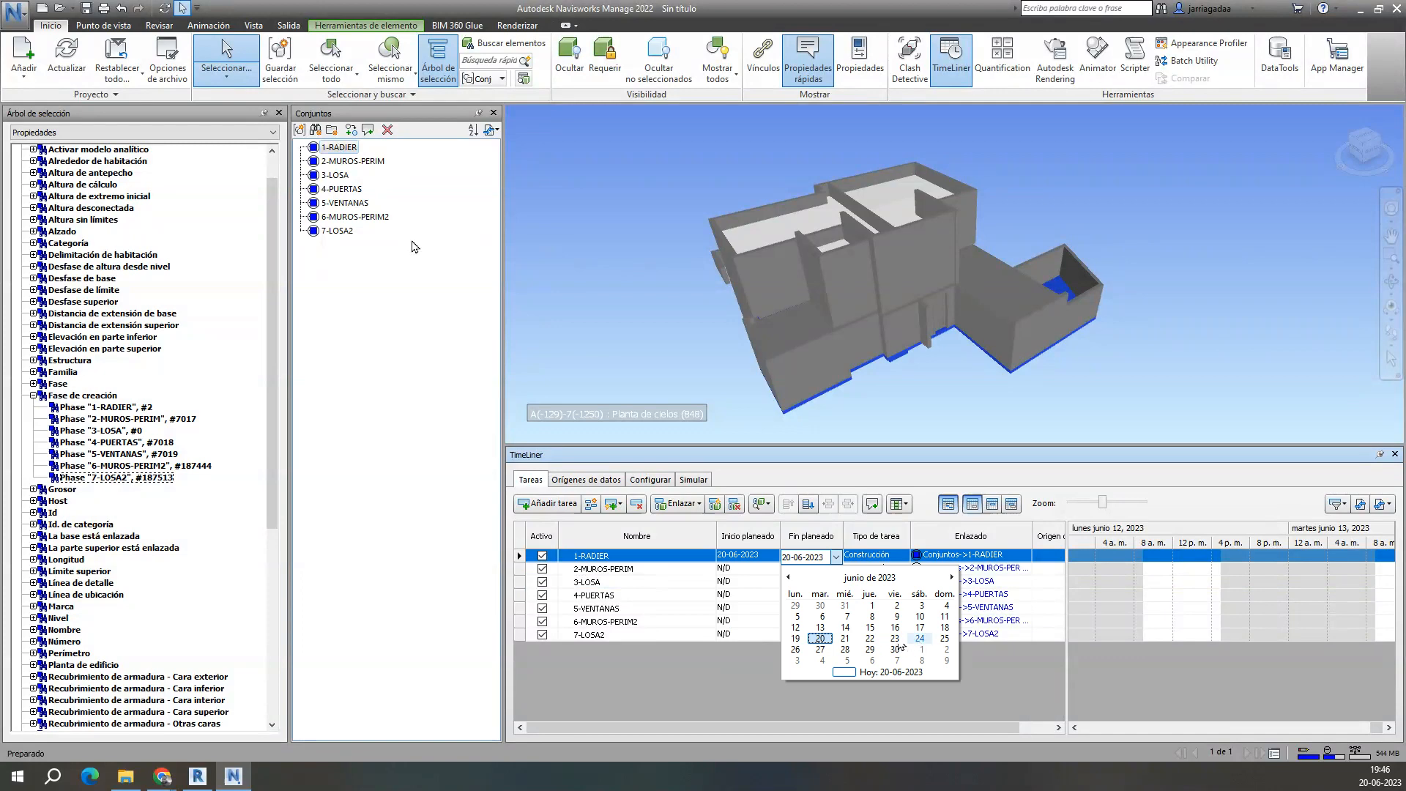
pyautogui.click(920, 640)
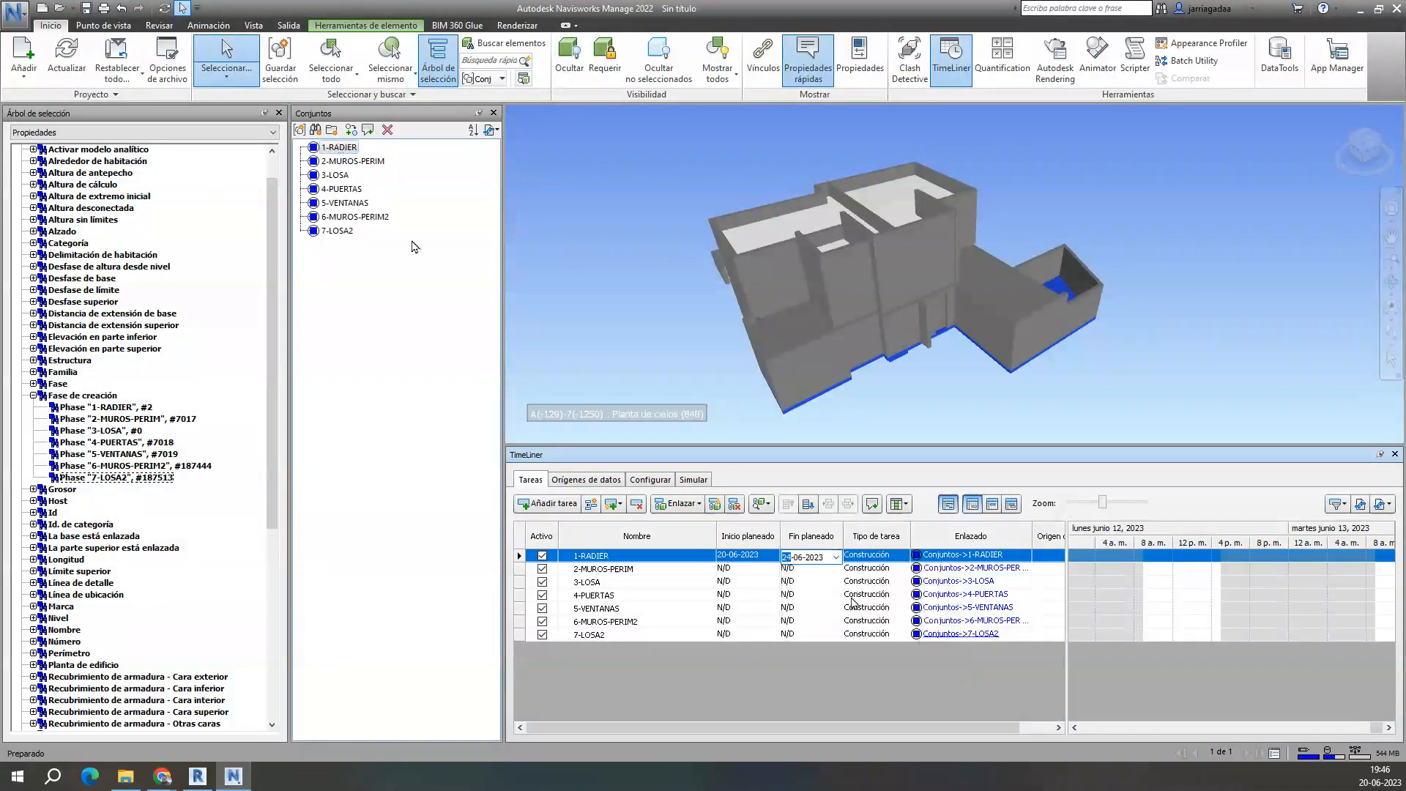
pyautogui.click(835, 560)
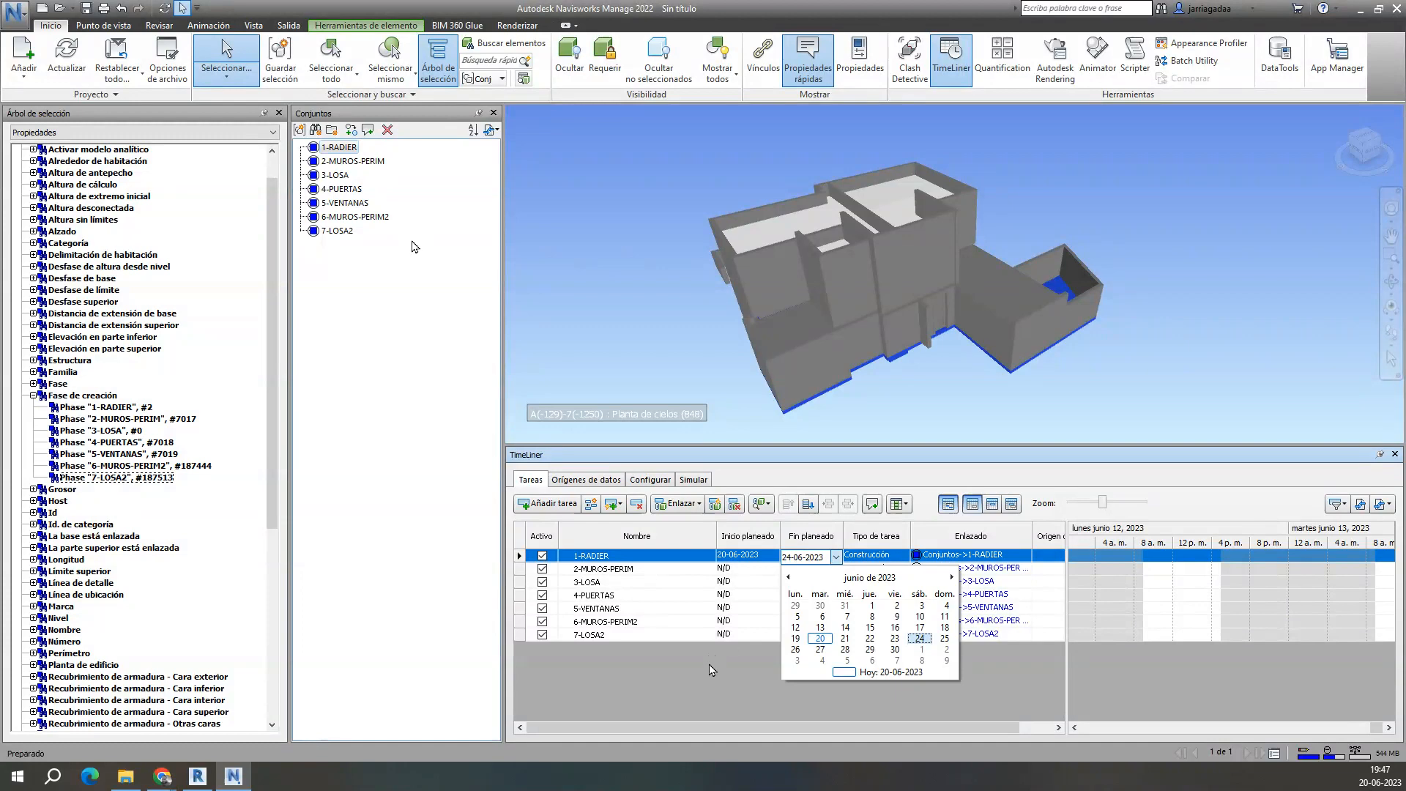
pyautogui.click(836, 558)
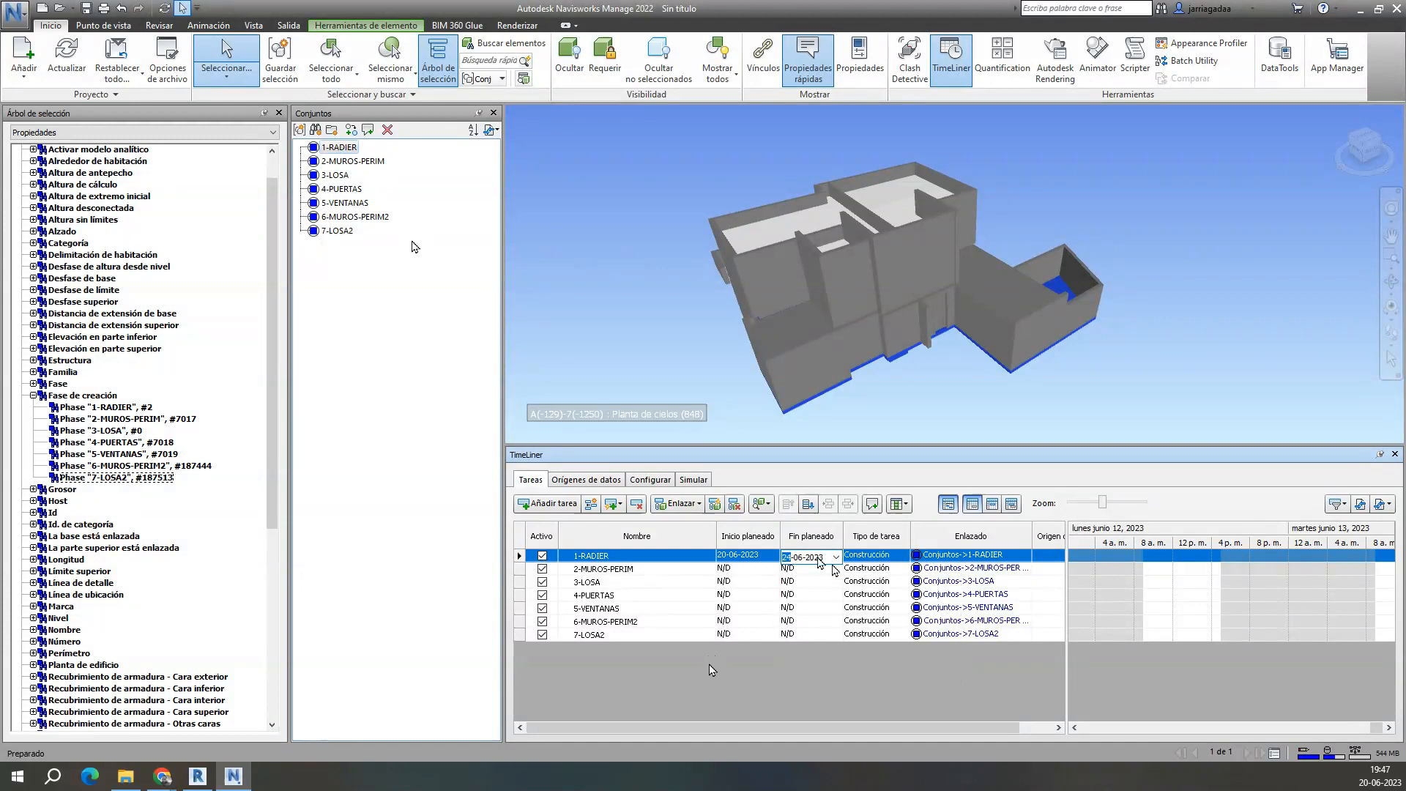
pyautogui.click(835, 558)
pyautogui.click(838, 560)
# Step: Set the planned start of the 2-MUROS-PERIM task to 26-06-2023 and open its planned end date for editing
pyautogui.click(758, 570)
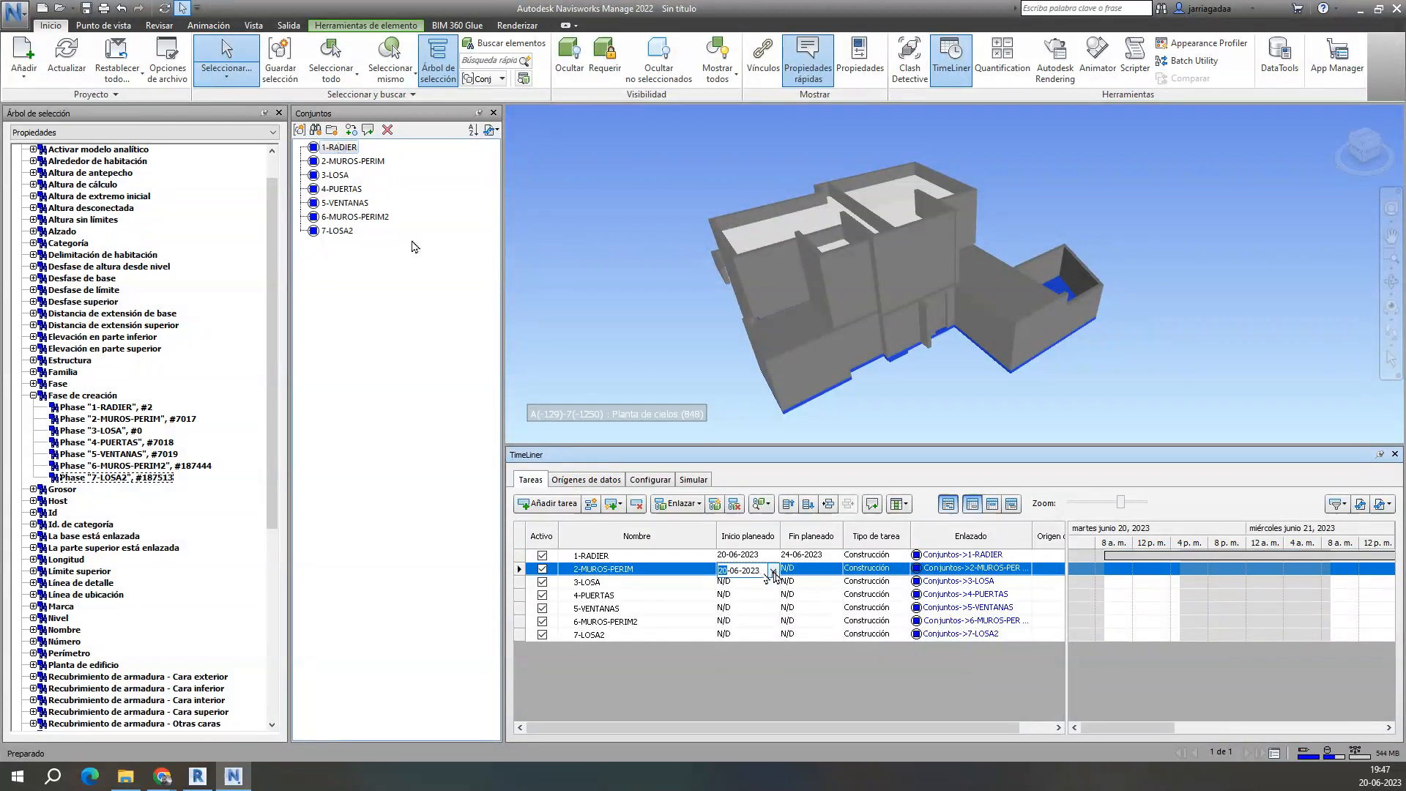
pyautogui.click(773, 571)
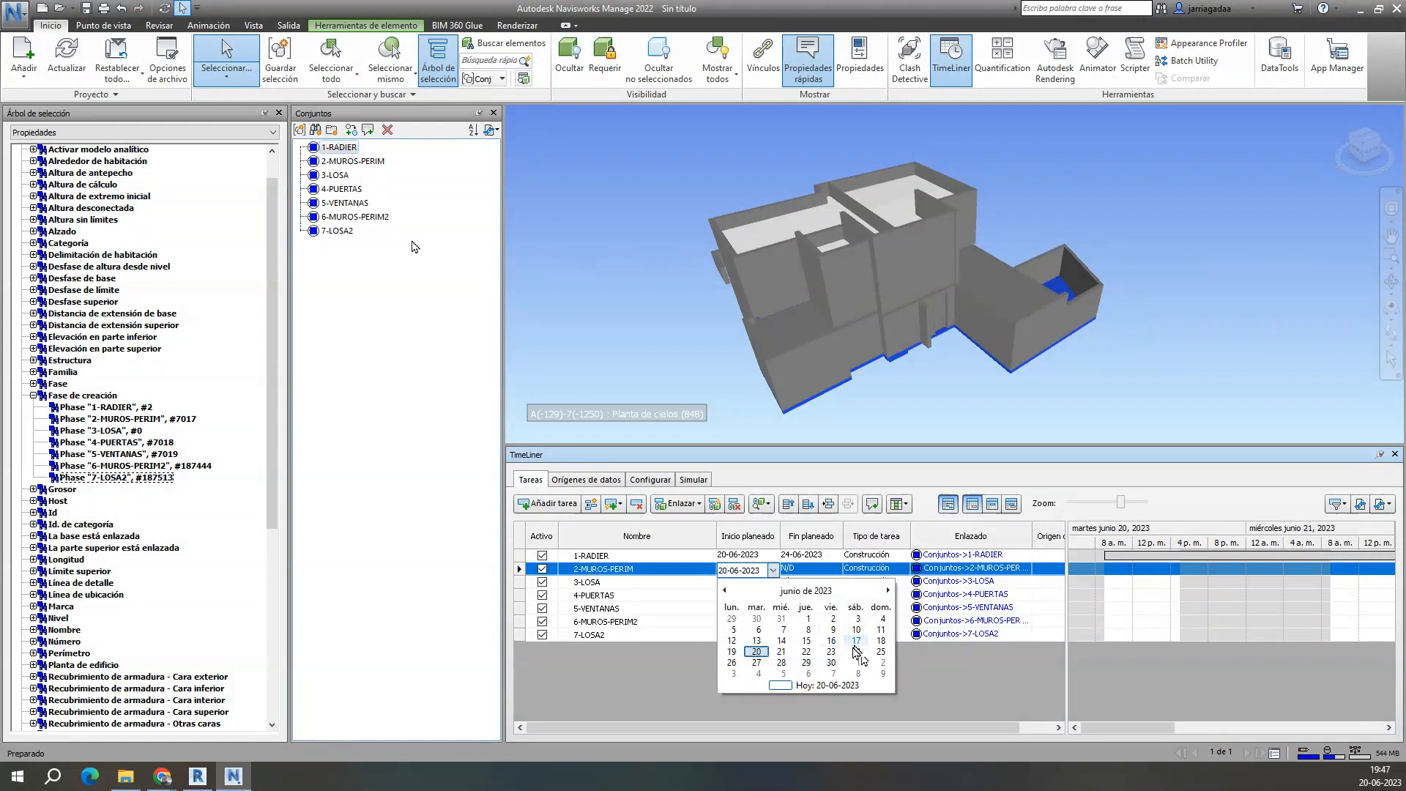
pyautogui.click(732, 663)
pyautogui.click(806, 569)
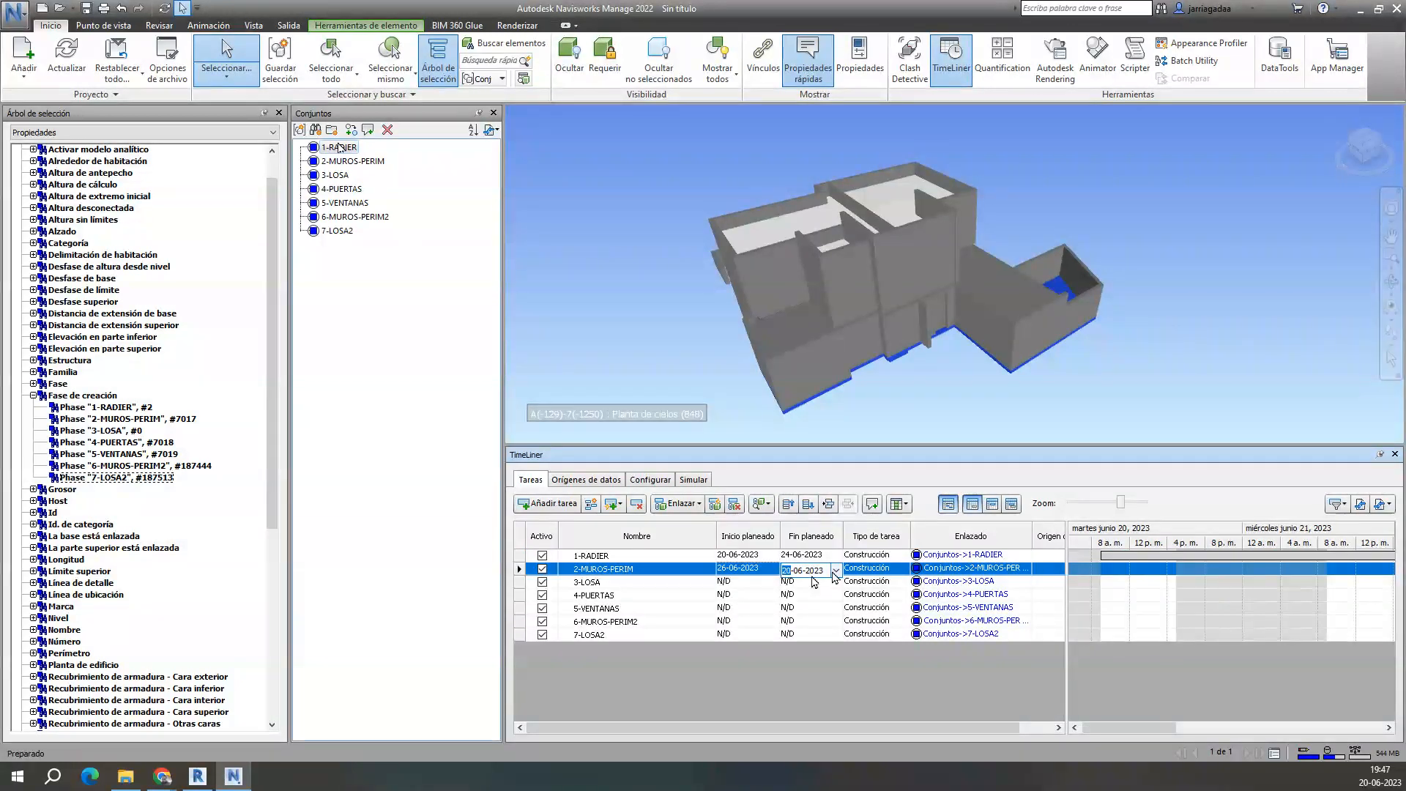